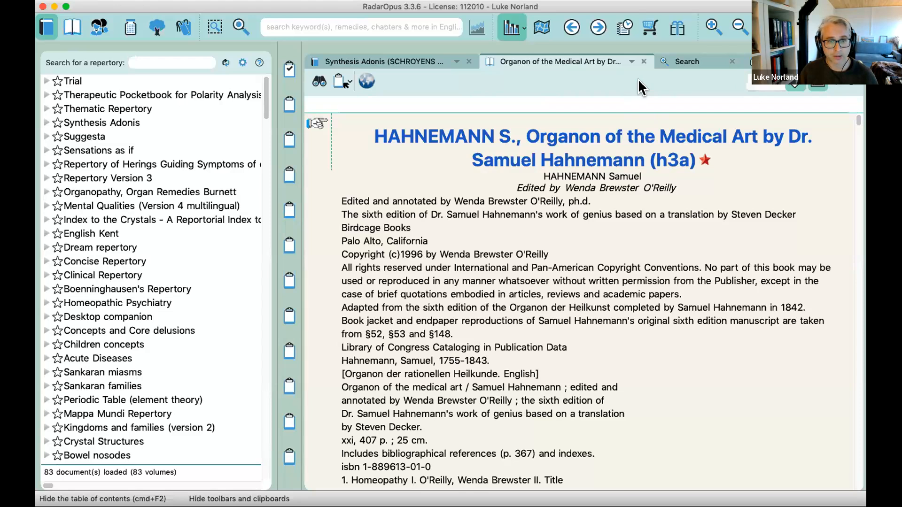
Bring up the search page, and create a new human patient file starting in its administrative window.
left_click(242, 30)
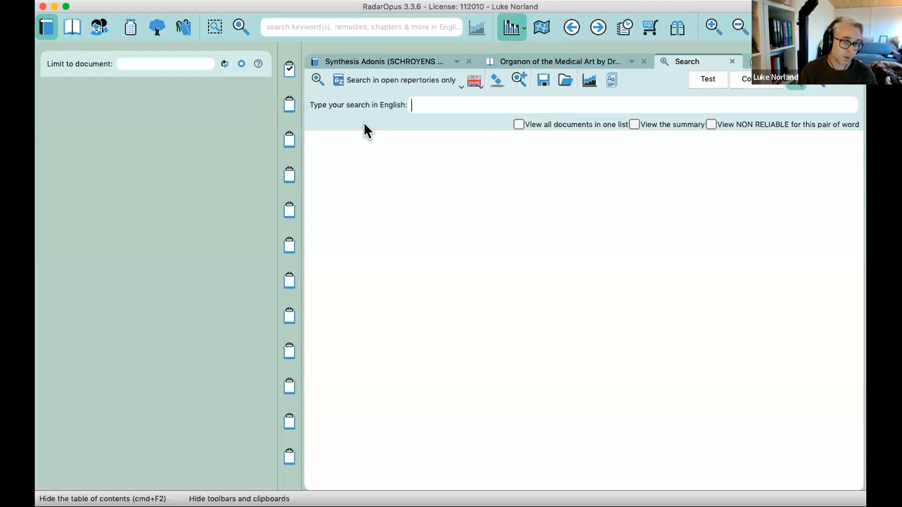
left_click(115, 36)
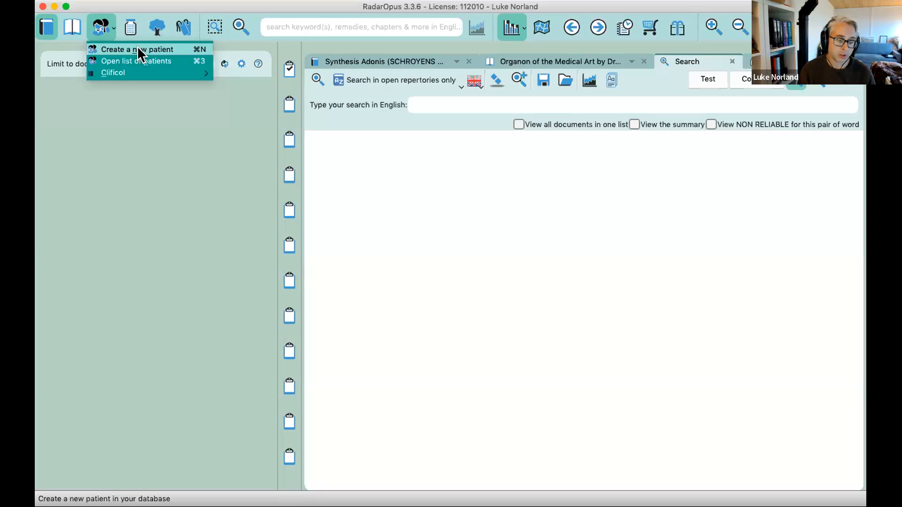
left_click(194, 50)
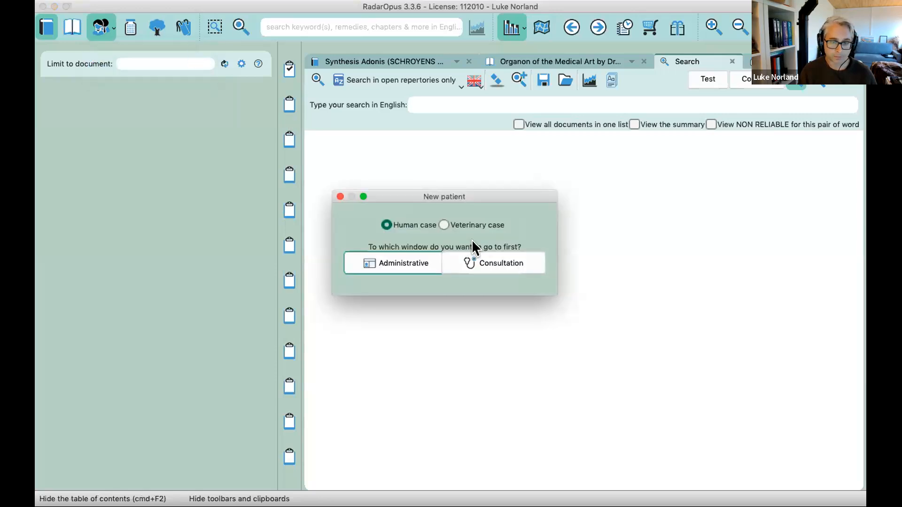
left_click(410, 265)
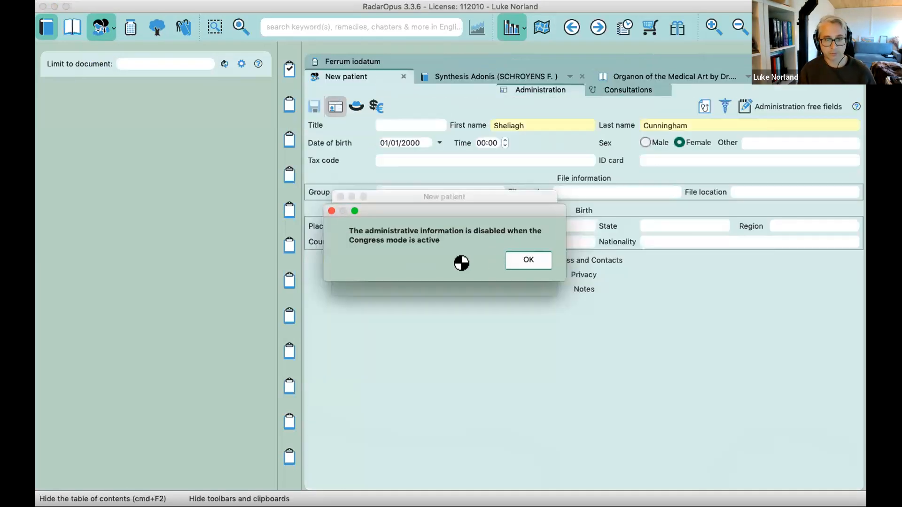
left_click(523, 259)
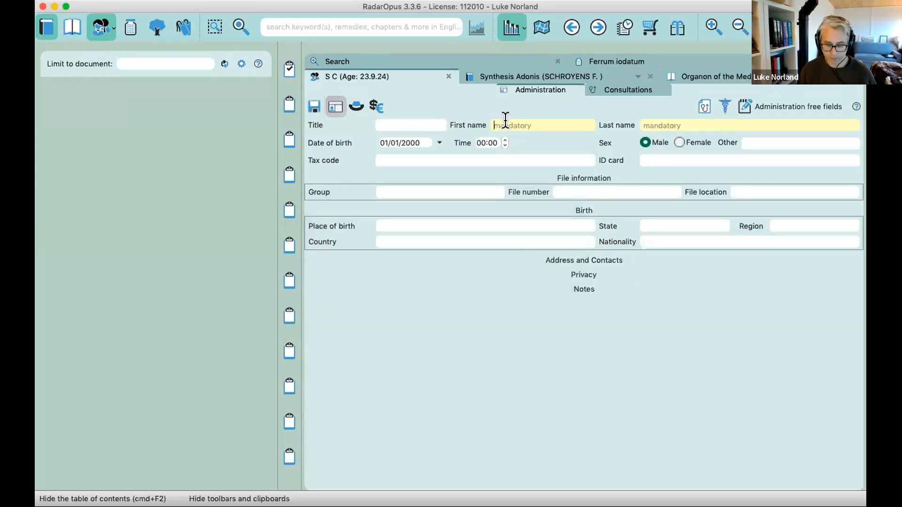
Set the patient's first name to DEMO and last name to OCT 23, and save the record.
type("DEMO")
key("Tab")
type("O")
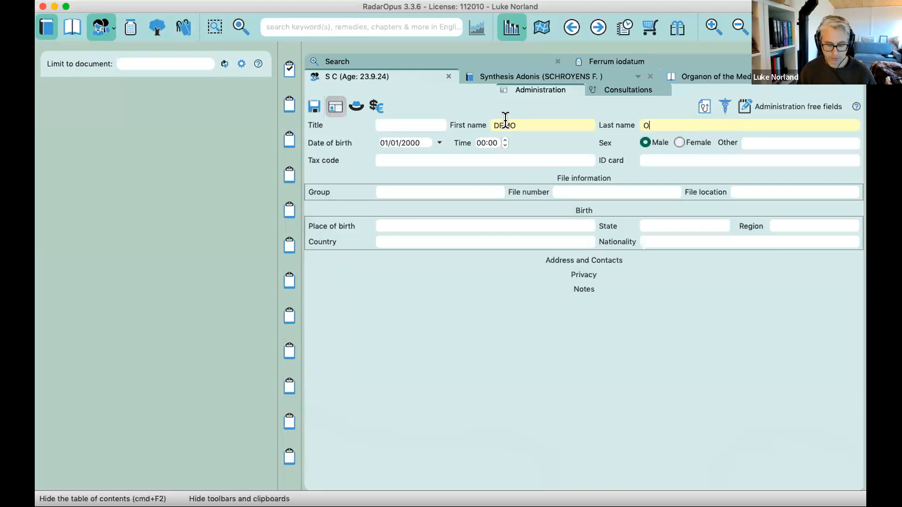
type("CT 23")
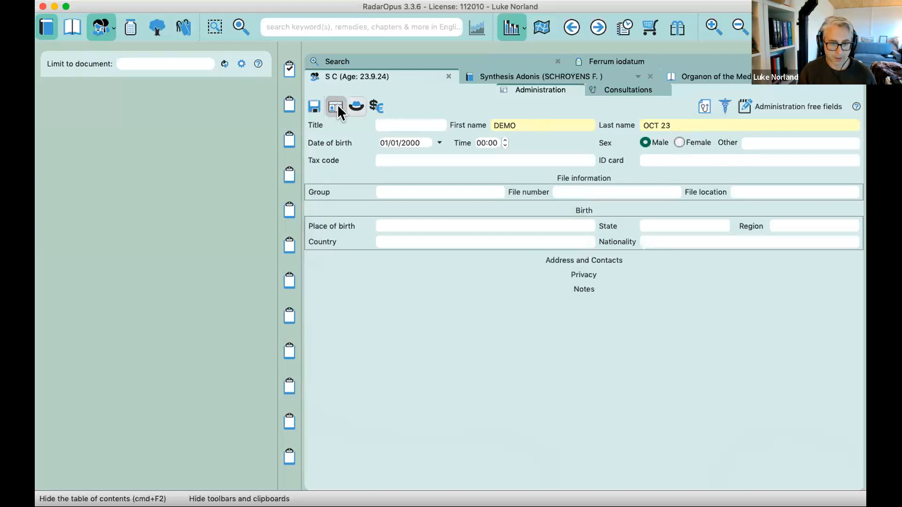
left_click(315, 106)
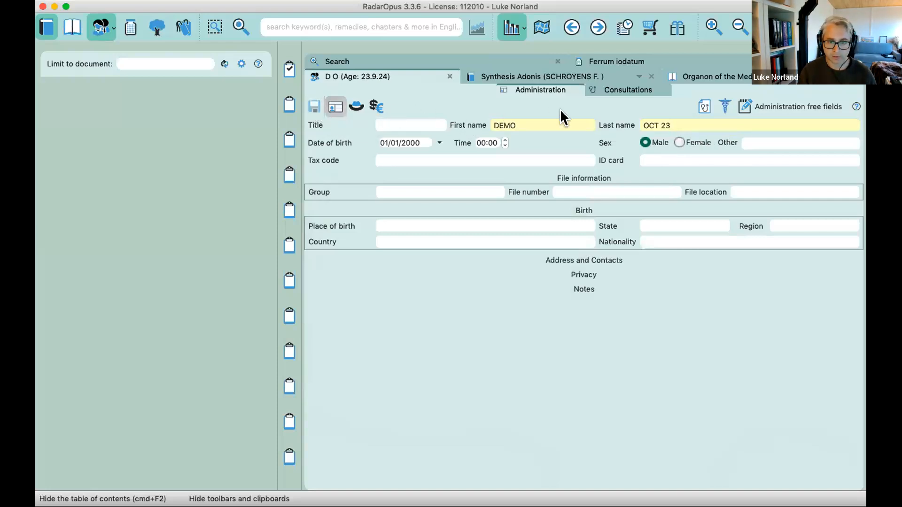
View the new patient's consultation notes and bring up the search page.
left_click(615, 91)
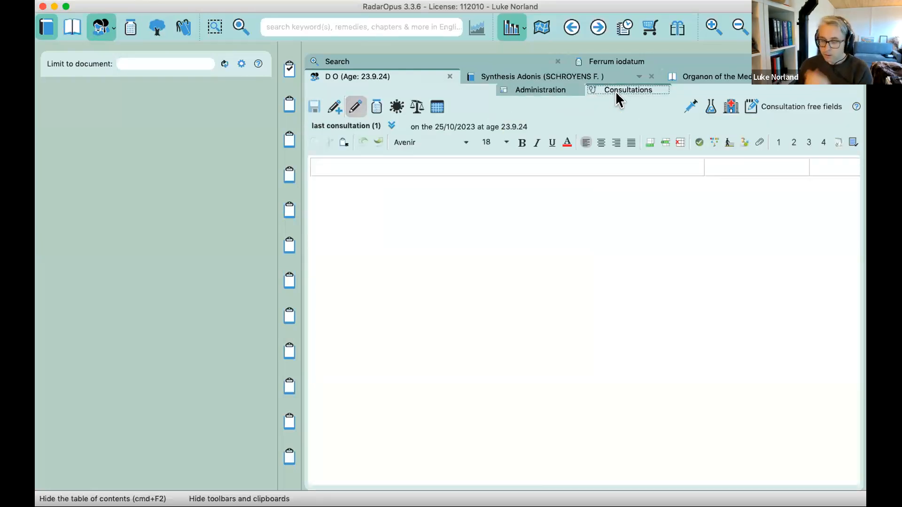
left_click(382, 169)
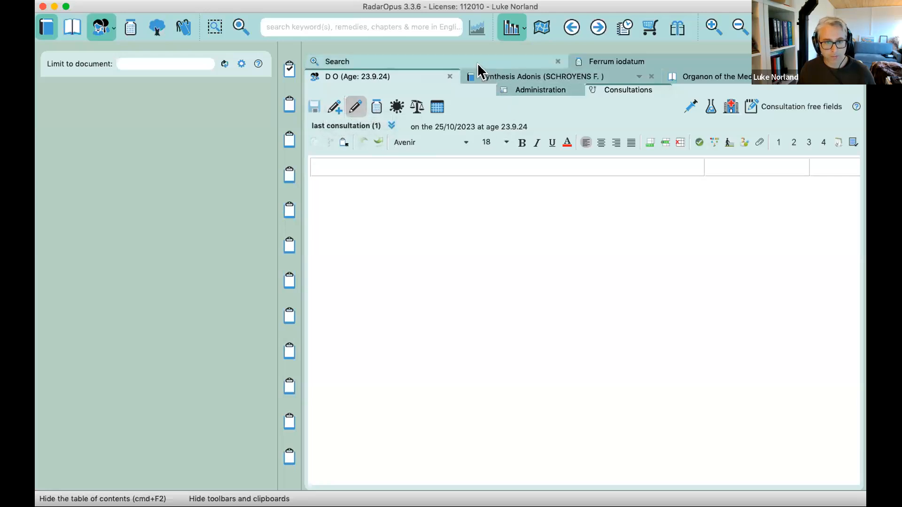
left_click(279, 24)
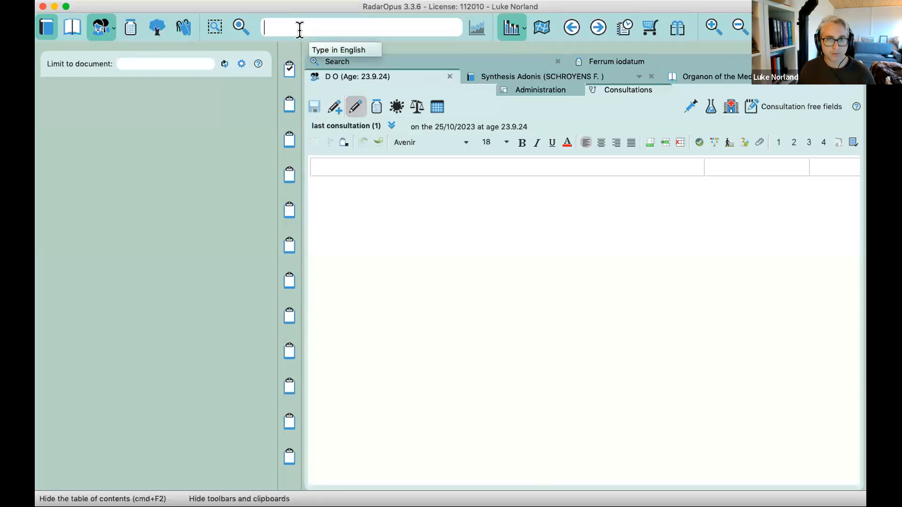
left_click(242, 24)
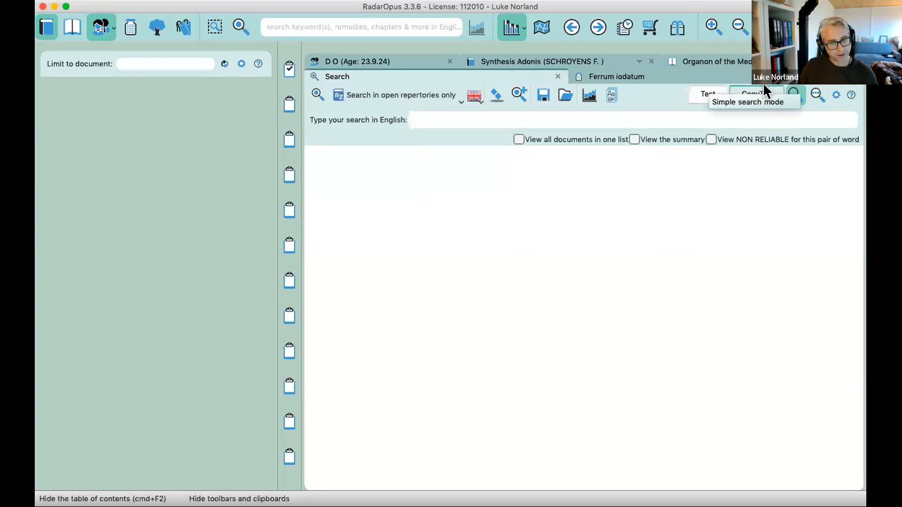
Open the Mind chapter of Synthesis Adonis in the repertory's navigation window and enlarge its rubric list.
left_click(546, 61)
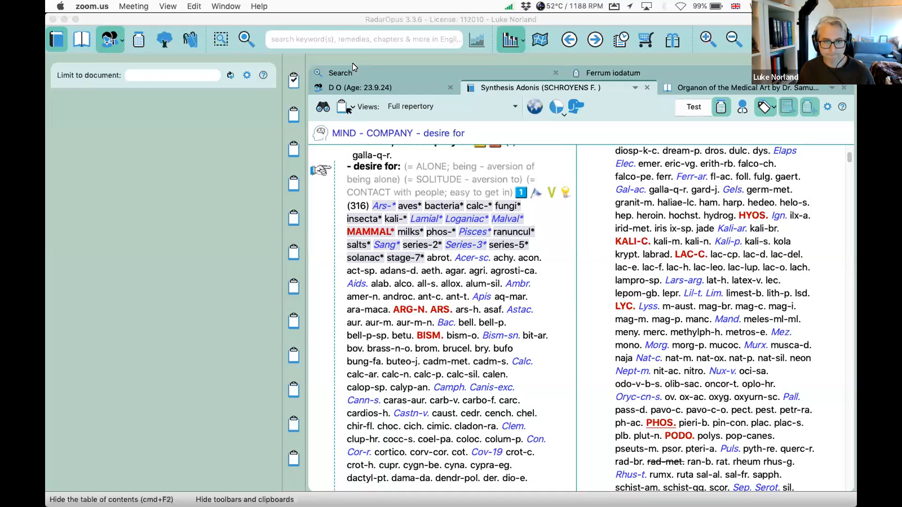
left_click(318, 108)
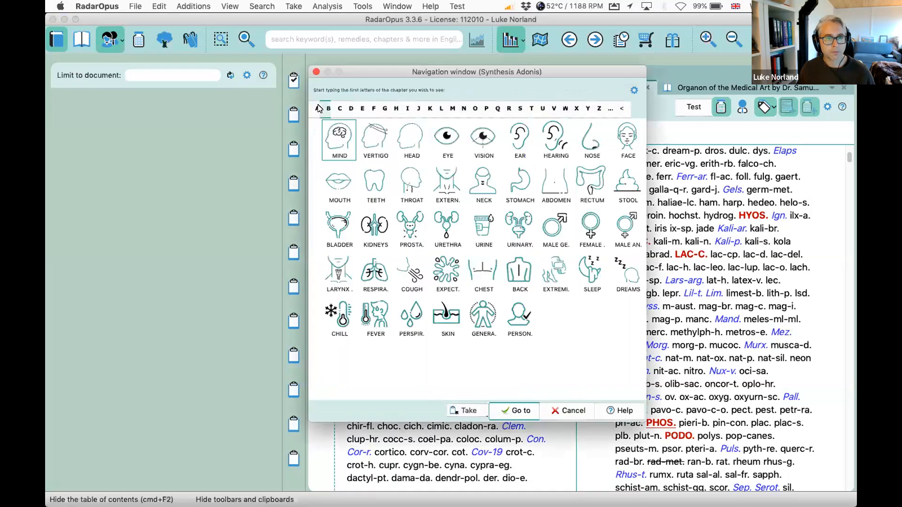
double_click(344, 142)
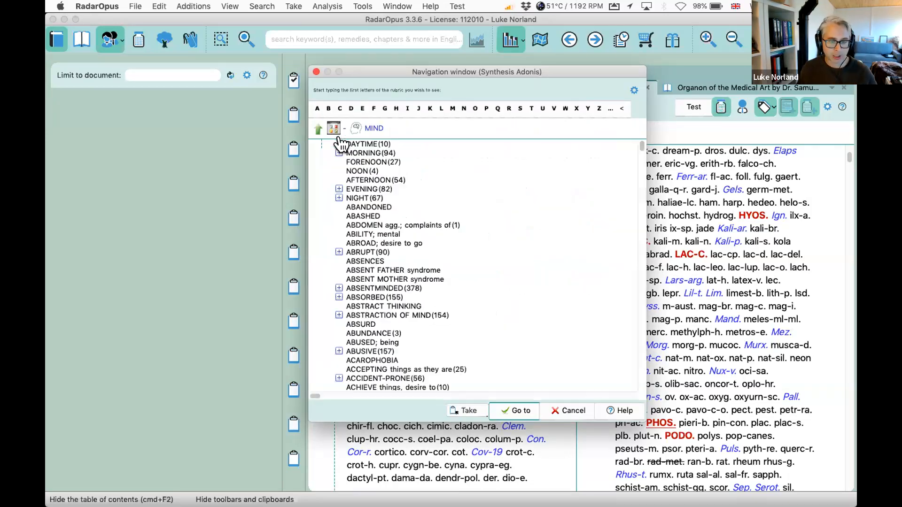
key("super+plus")
key("super+plus")
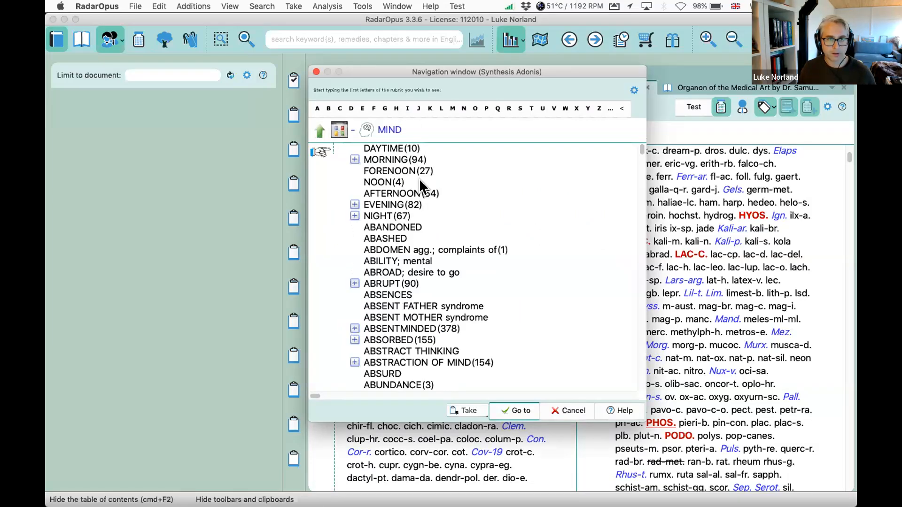
scroll(474, 219, "down", 8)
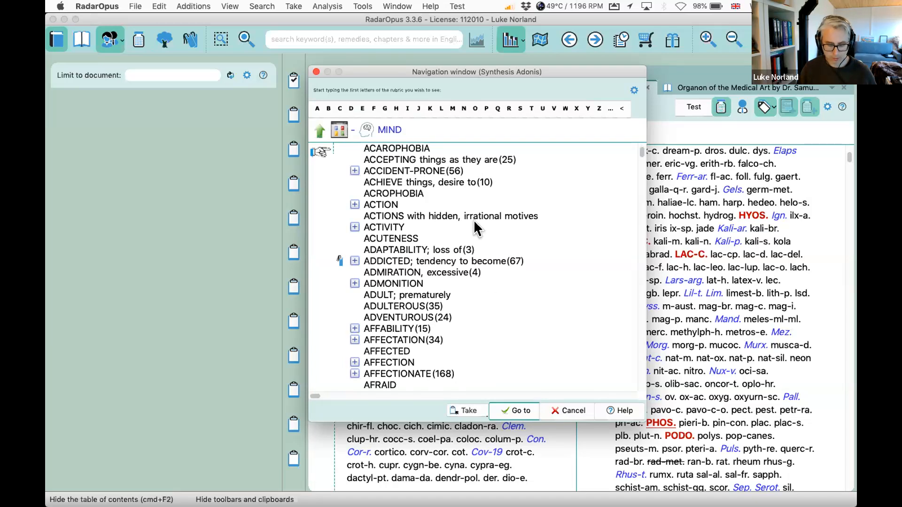
Go to the Fear rubric under Mind, look up its subrubrics starting with "de", and clear that filter.
type("fear")
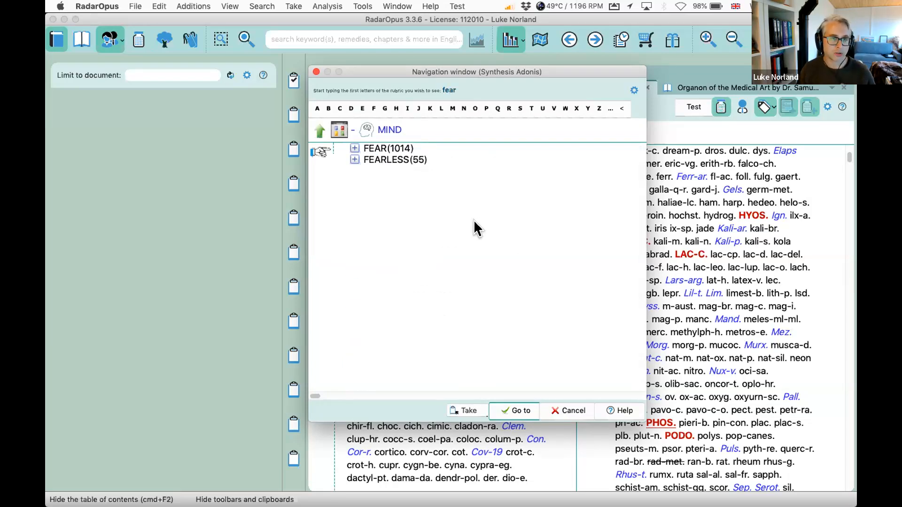
key("Return")
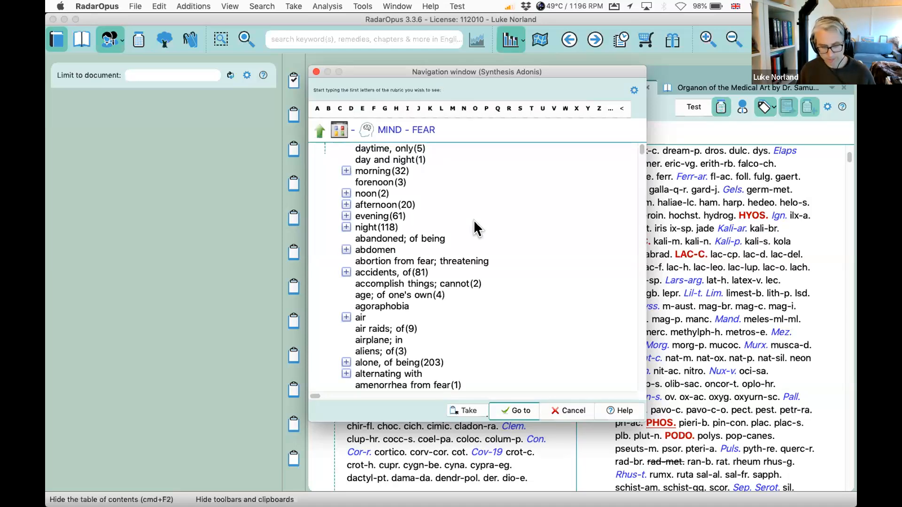
type("de")
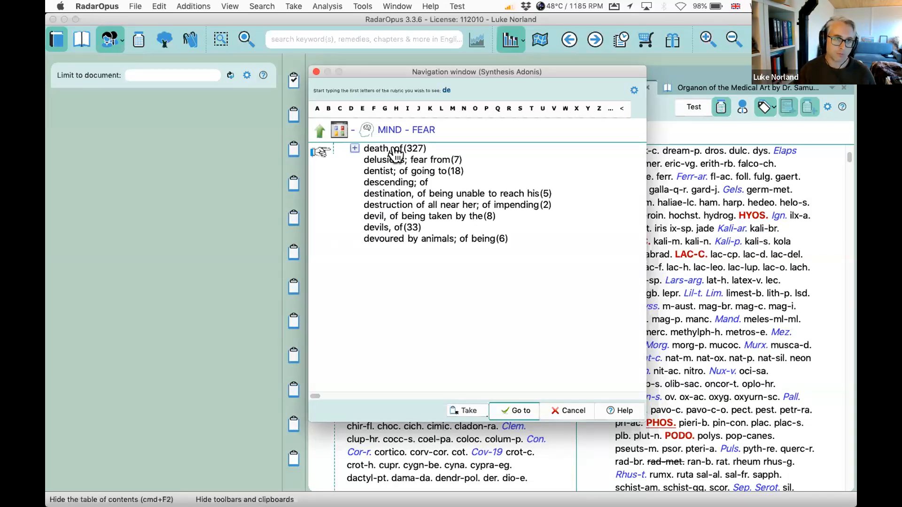
key("BackSpace")
key("BackSpace")
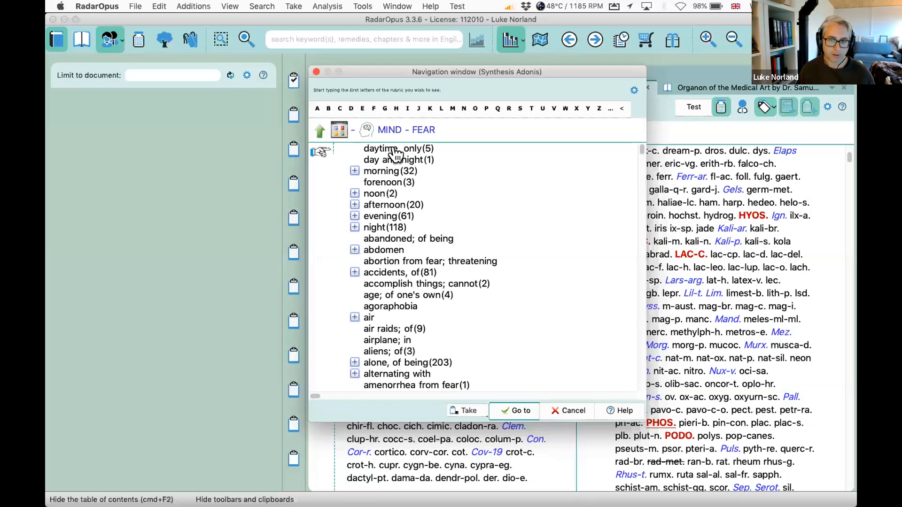
Browse the subrubrics of Mind - Fear, return to the Mind level, and close the navigation window.
scroll(395, 153, "down", 7)
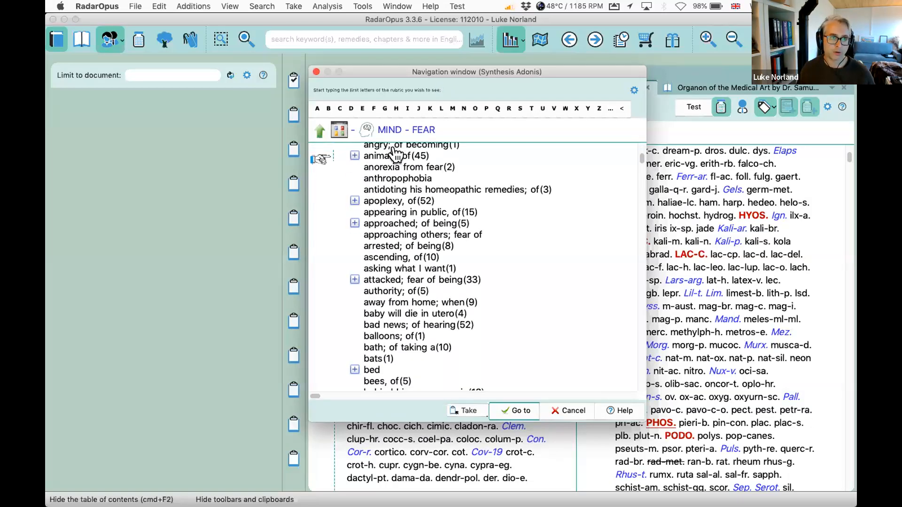
scroll(395, 153, "down", 7)
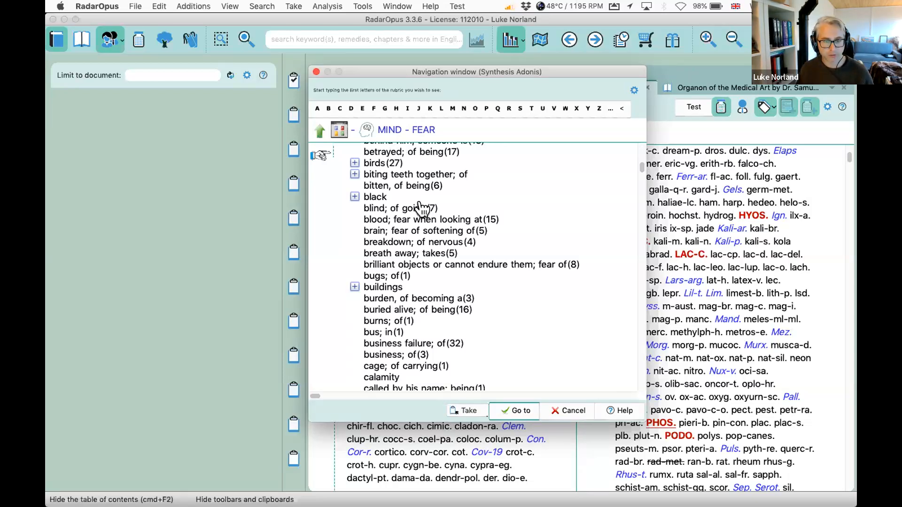
scroll(421, 207, "down", 15)
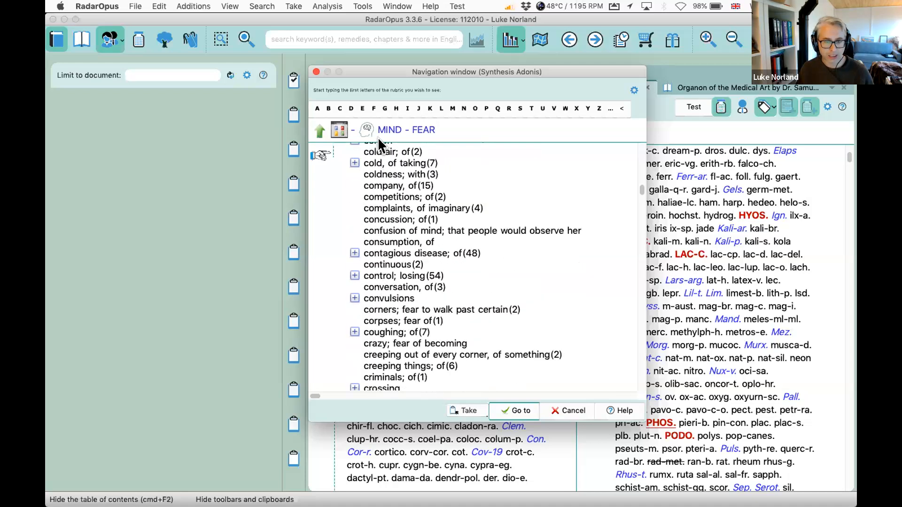
left_click(384, 133)
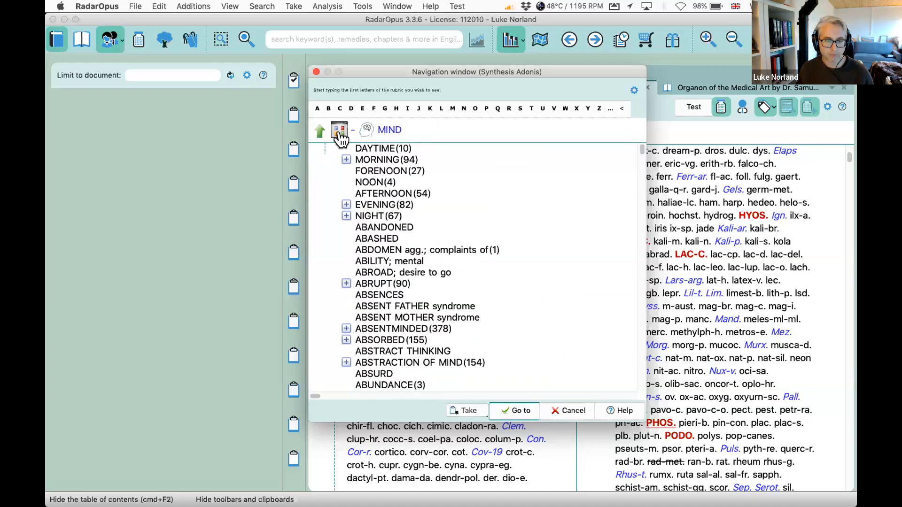
left_click(315, 72)
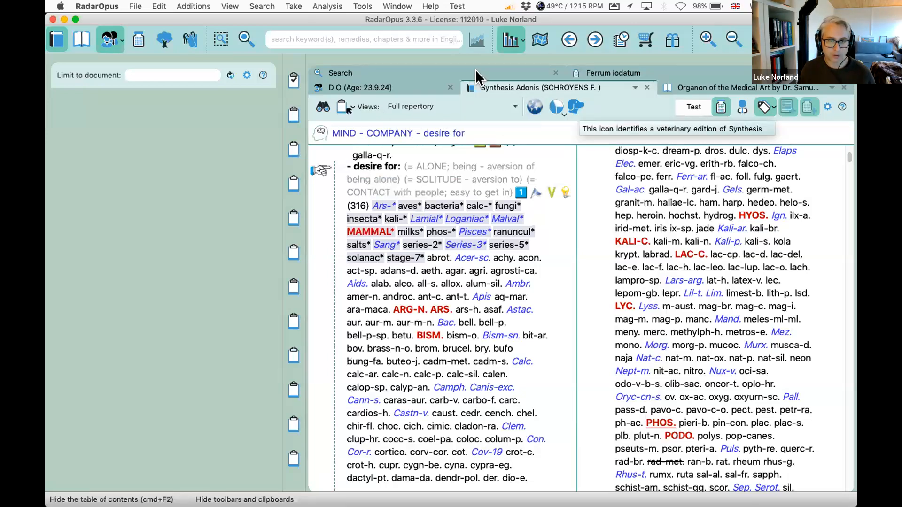
Bring up the search page and review the available search commands, including Search and Advanced search.
left_click(306, 39)
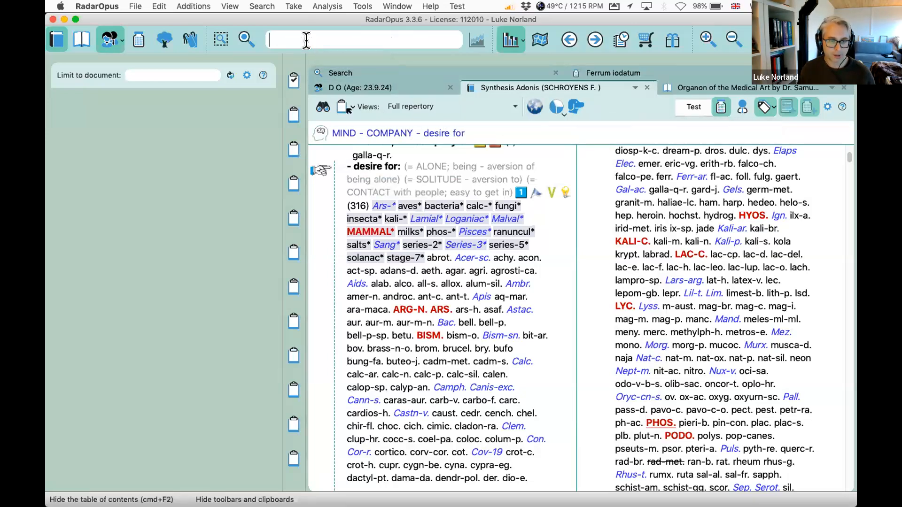
left_click(247, 39)
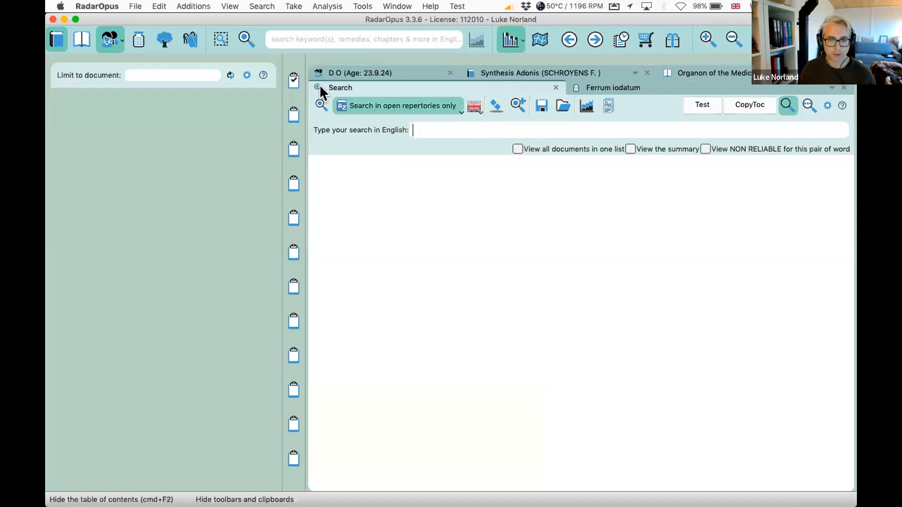
left_click(259, 40)
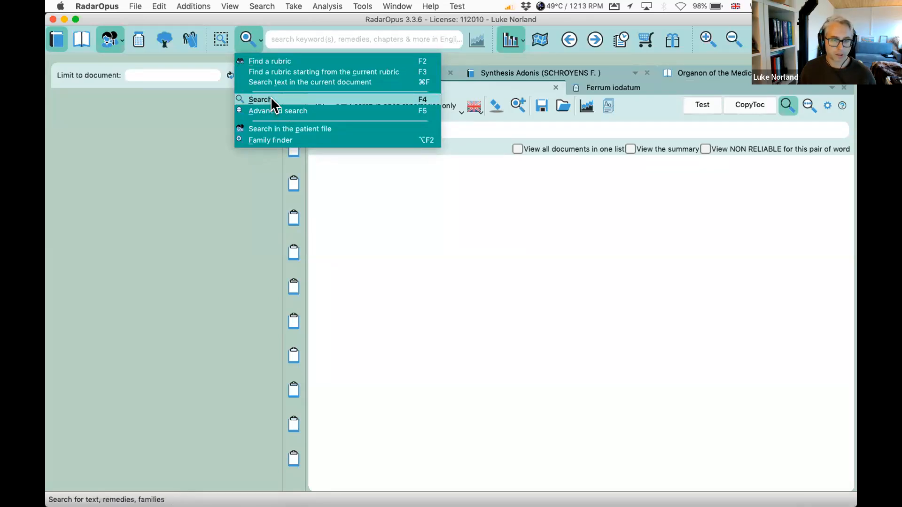
left_click(424, 112)
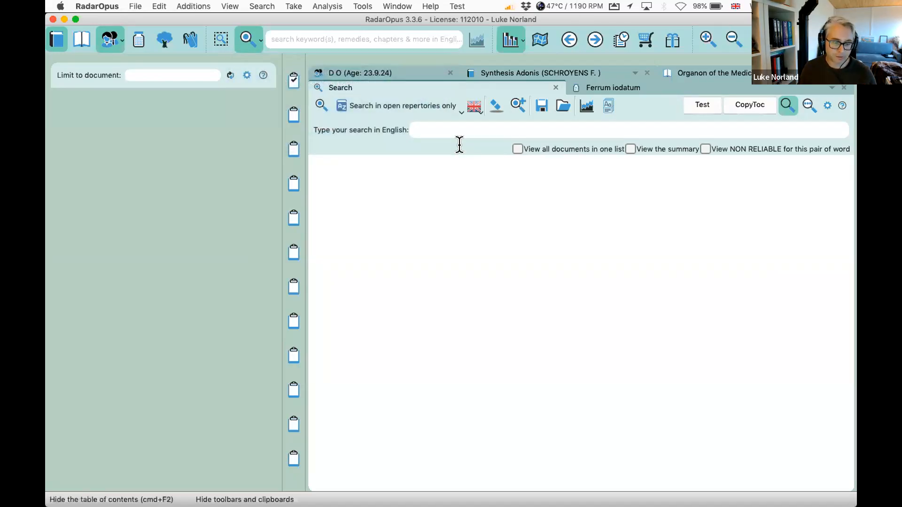
Lower and raise the display brightness several times.
key("F1")
key("F1")
key("F1")
key("F1")
key("F1")
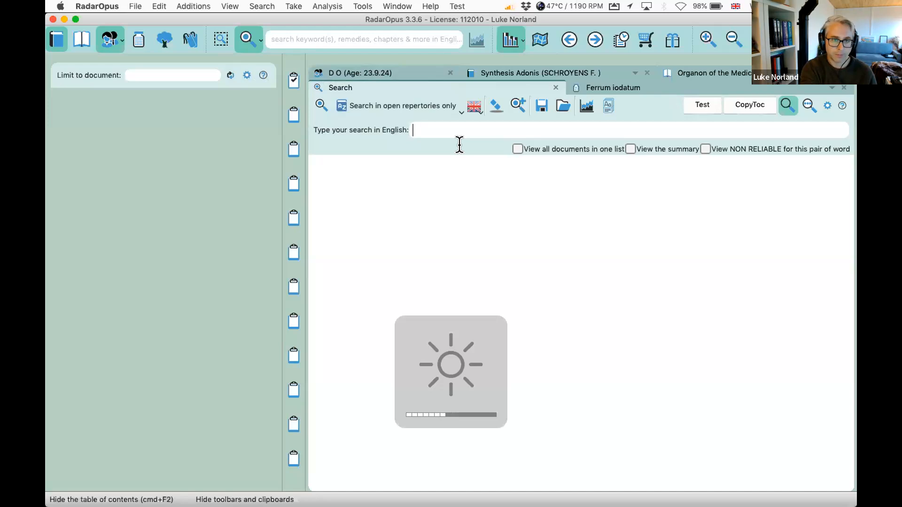
key("F2")
key("F2")
key("F2")
key("F2")
key("F2")
key("F2")
key("F2")
key("F2")
key("F2")
key("F2")
key("F2")
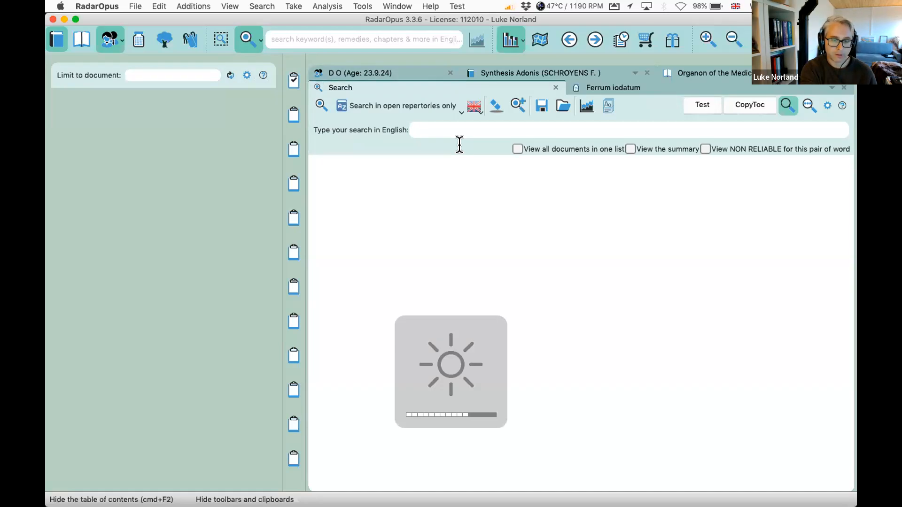
key("F1")
key("F1")
key("F1")
key("F1")
key("F2")
key("F2")
key("F2")
key("F2")
key("F1")
key("F1")
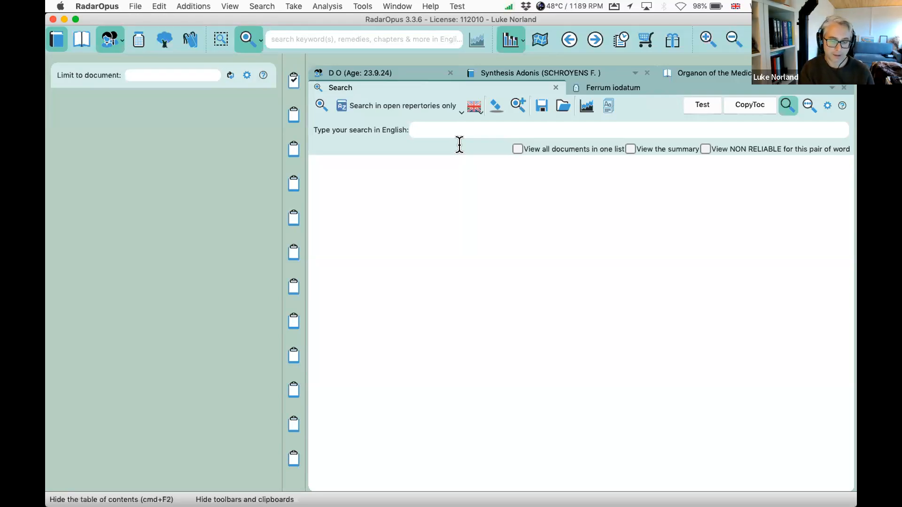
Find Mouseposé with a system-wide search for "mouse" and launch it.
key("super+space")
type("mouse")
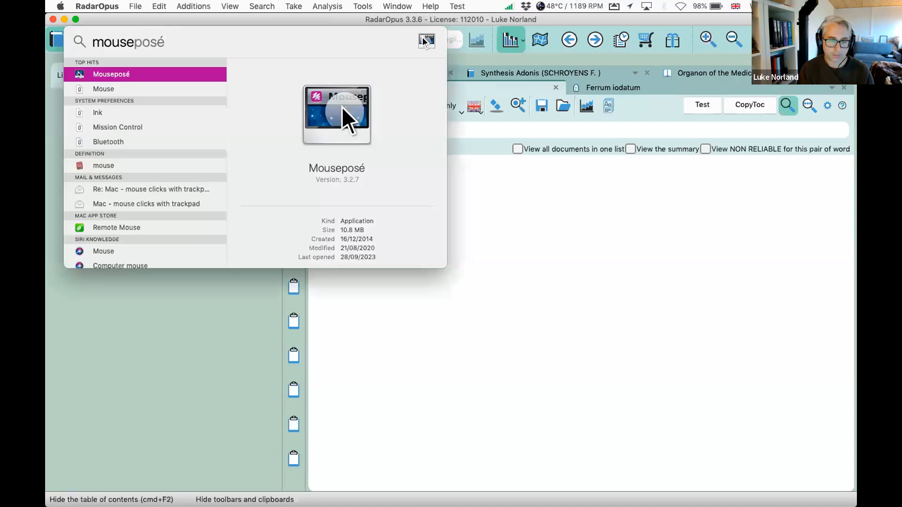
key("Return")
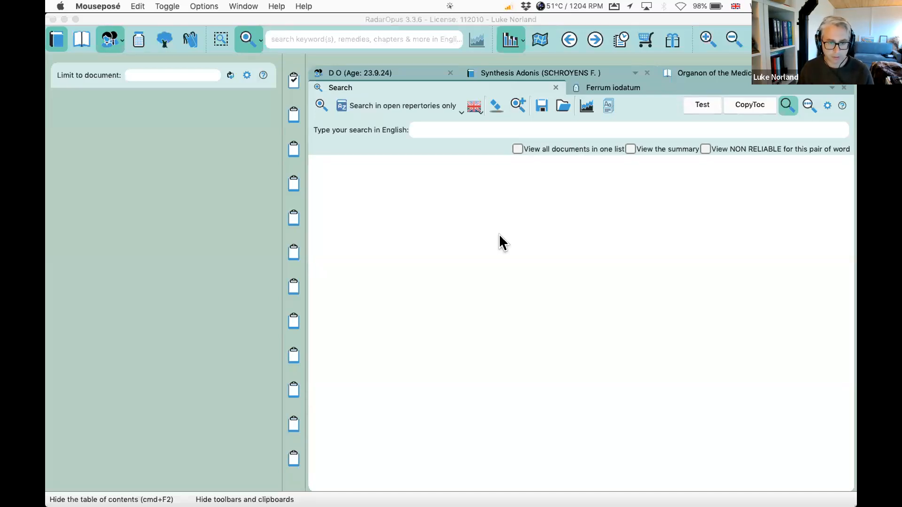
Bring up the Mouseposé settings, review the Mouse Clicks options, and close the settings window.
key("super+comma")
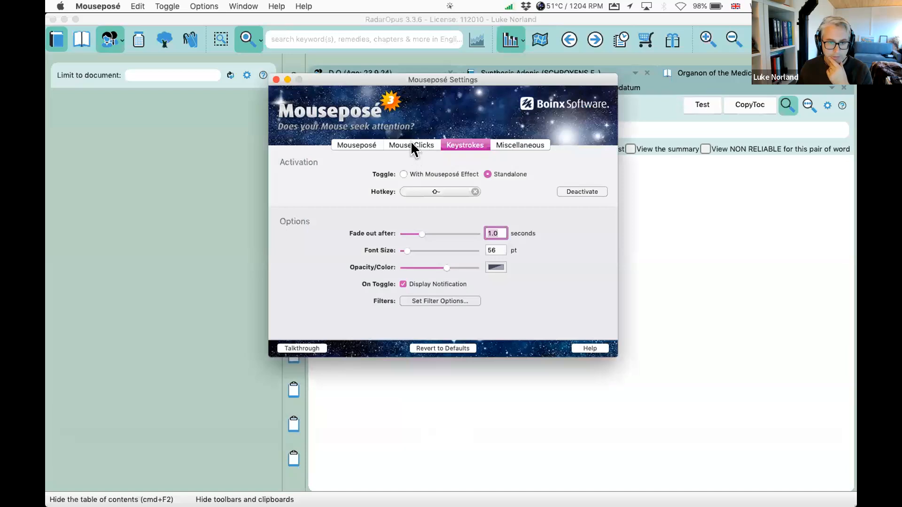
left_click(366, 143)
left_click(409, 143)
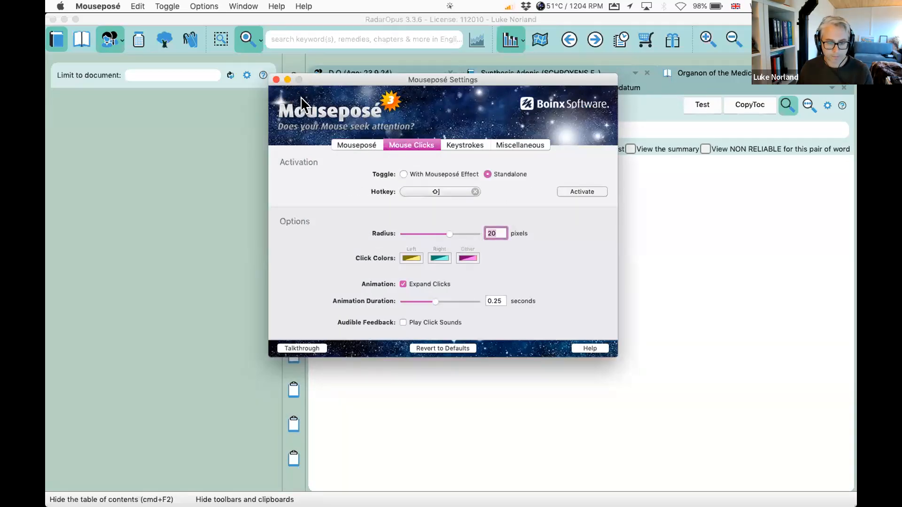
key("super+comma")
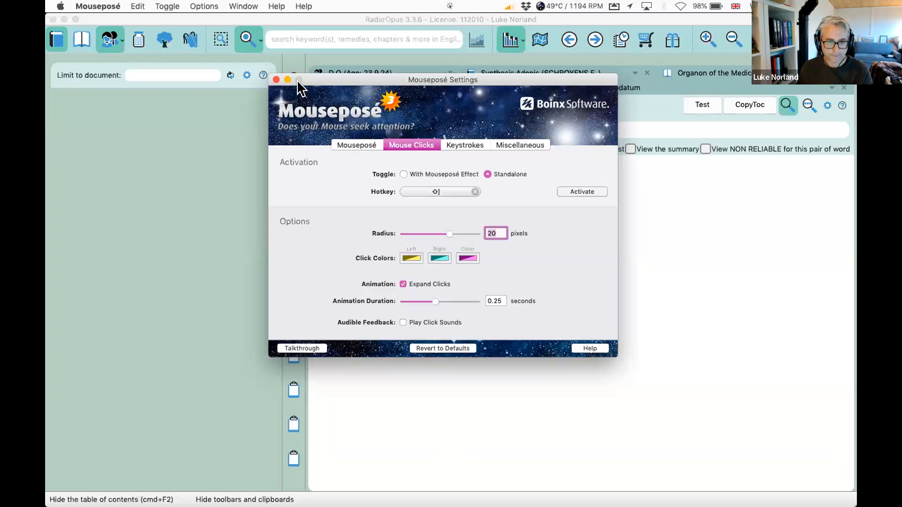
left_click(276, 80)
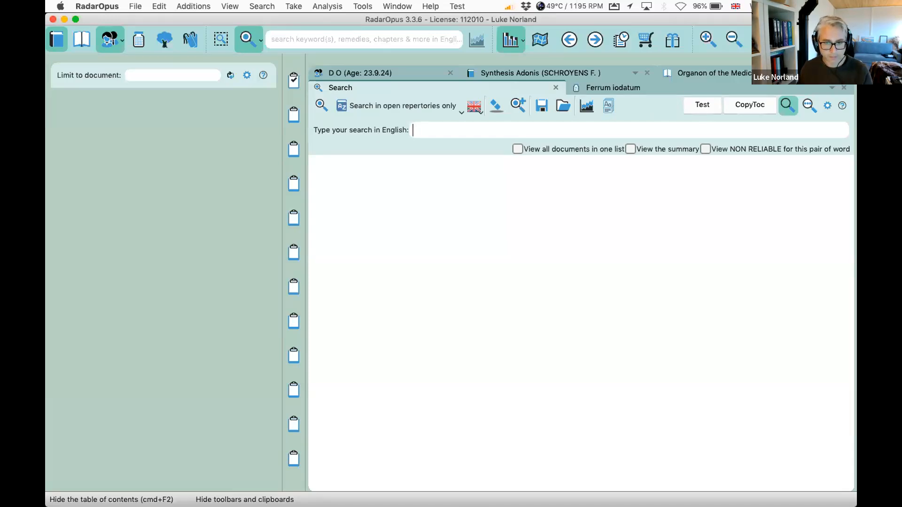
Reopen the Mouseposé settings to check the Keystrokes options, and return to RadarOpus.
left_click(617, 471)
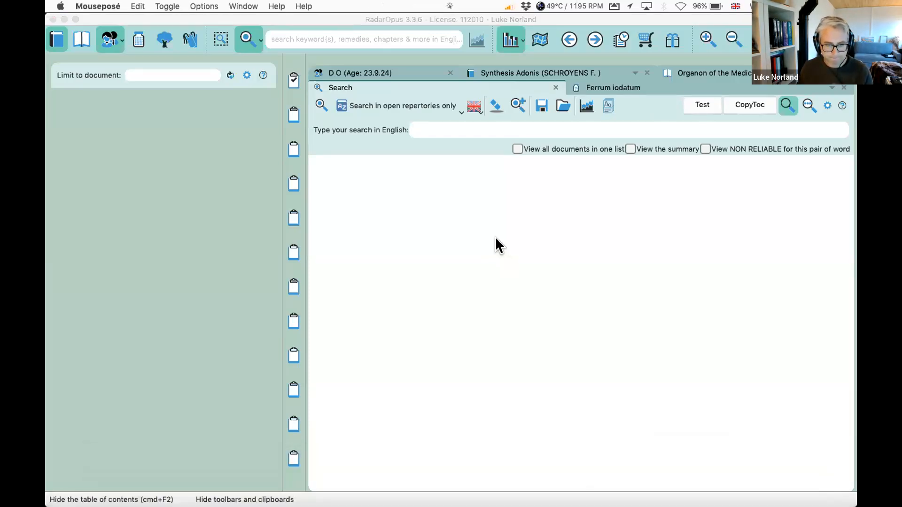
key("super+comma")
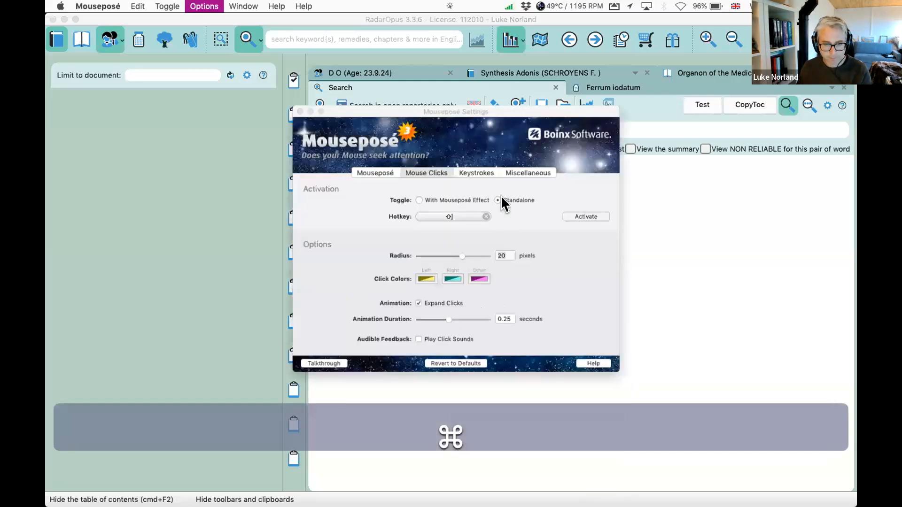
left_click(476, 145)
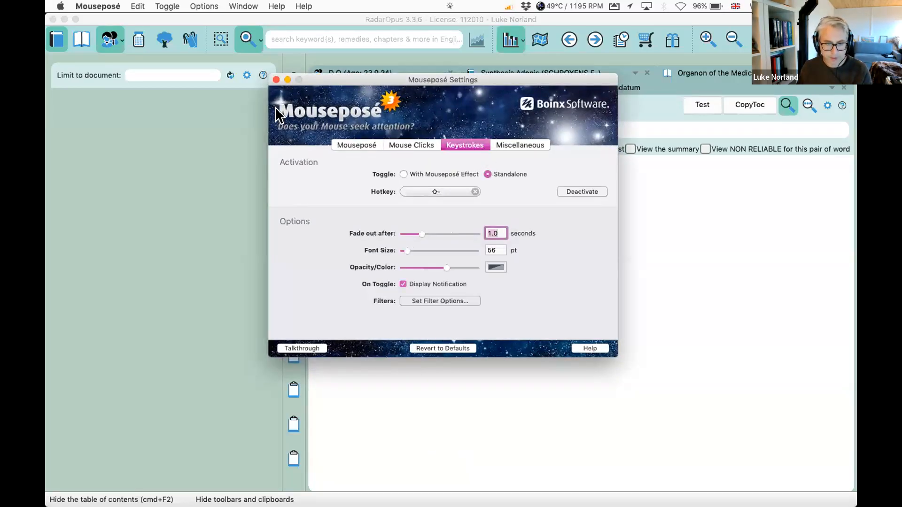
left_click(276, 80)
left_click(421, 145)
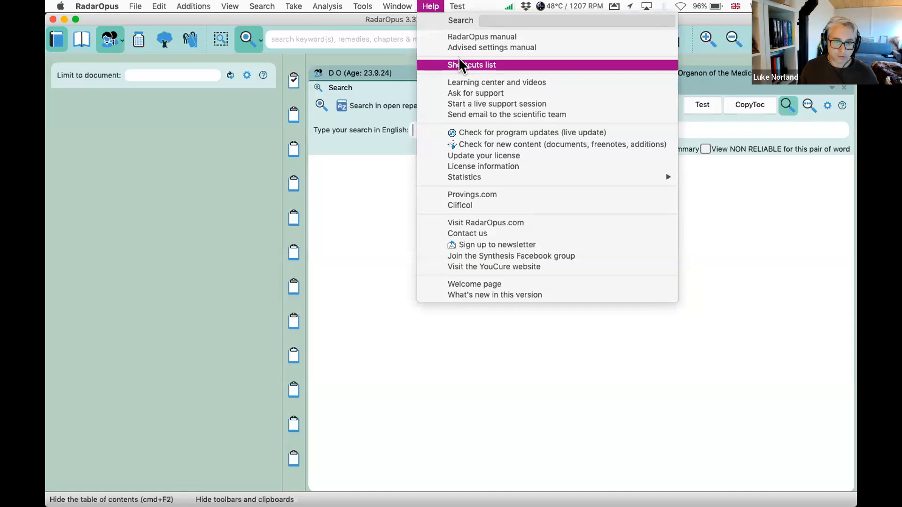
Open the RadarOpus shortcuts list, look through the hotkeys sorted by function, and put the PDF away.
left_click(430, 6)
left_click(431, 6)
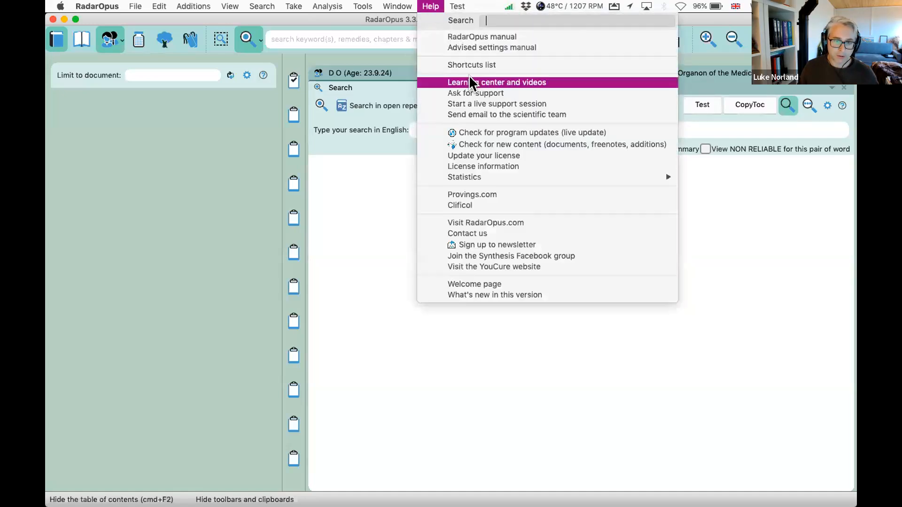
left_click(469, 62)
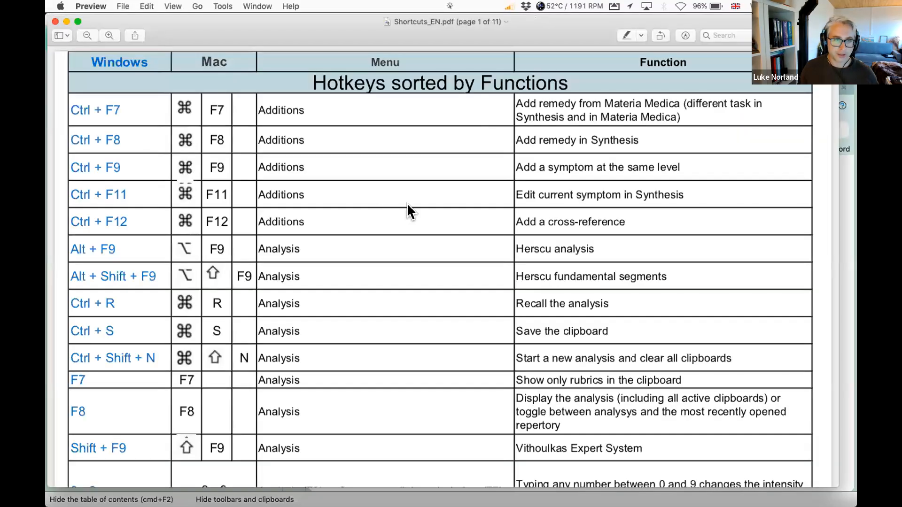
scroll(407, 203, "down", 4)
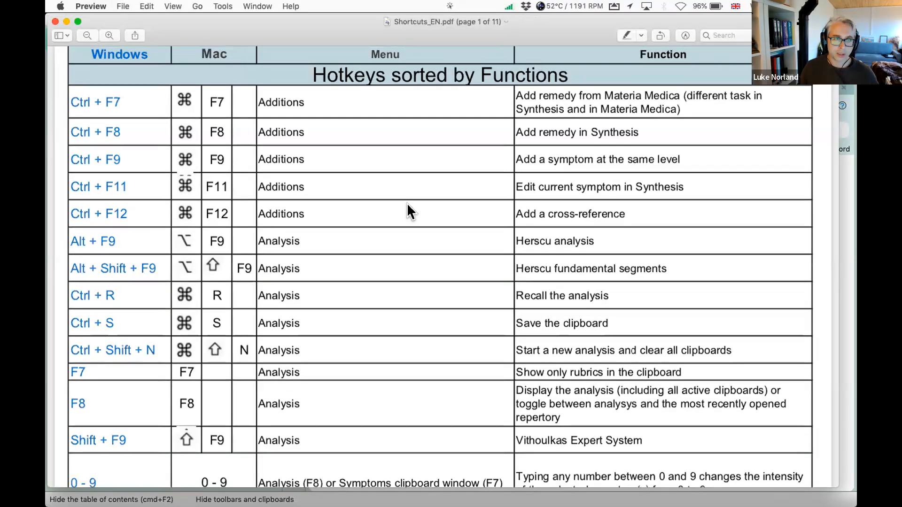
scroll(407, 202, "down", 7)
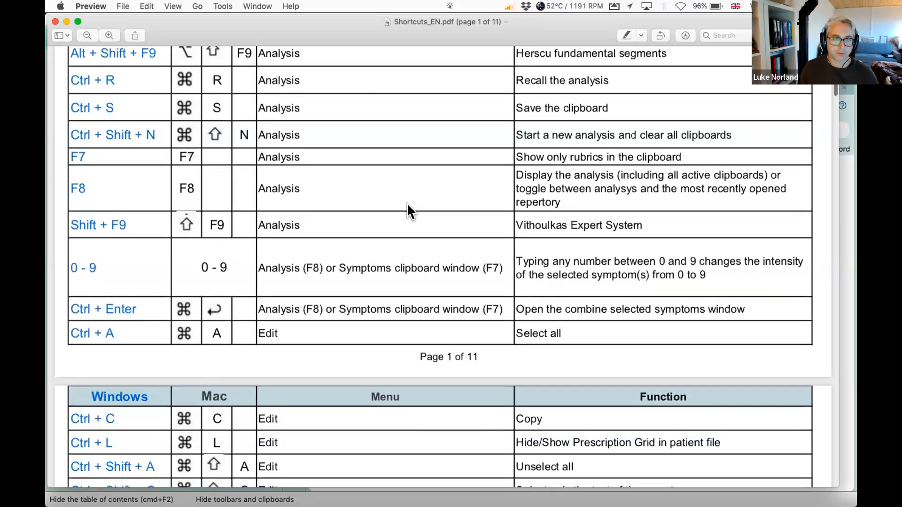
scroll(406, 203, "down", 1)
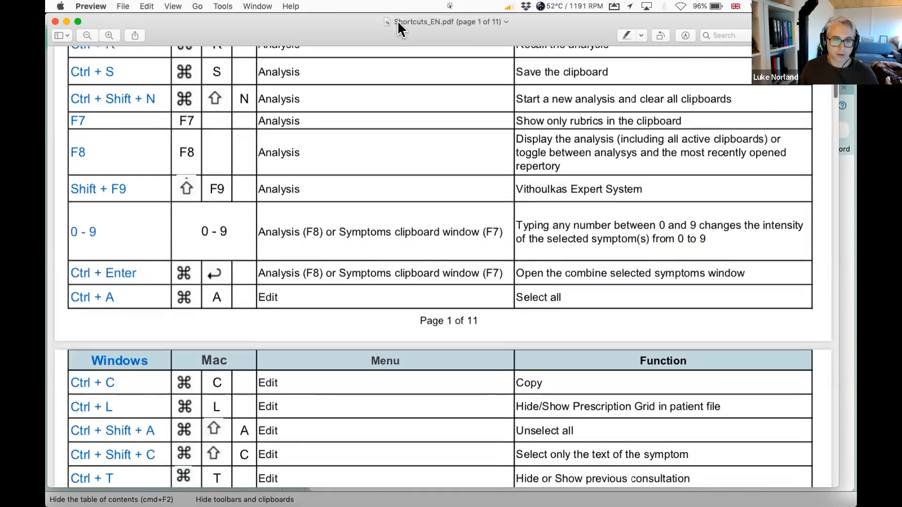
left_click(401, 22)
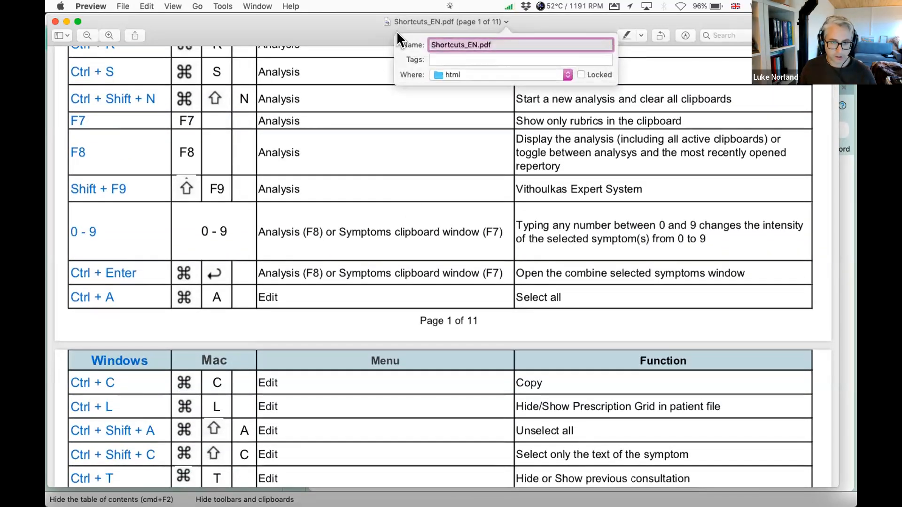
left_click(65, 21)
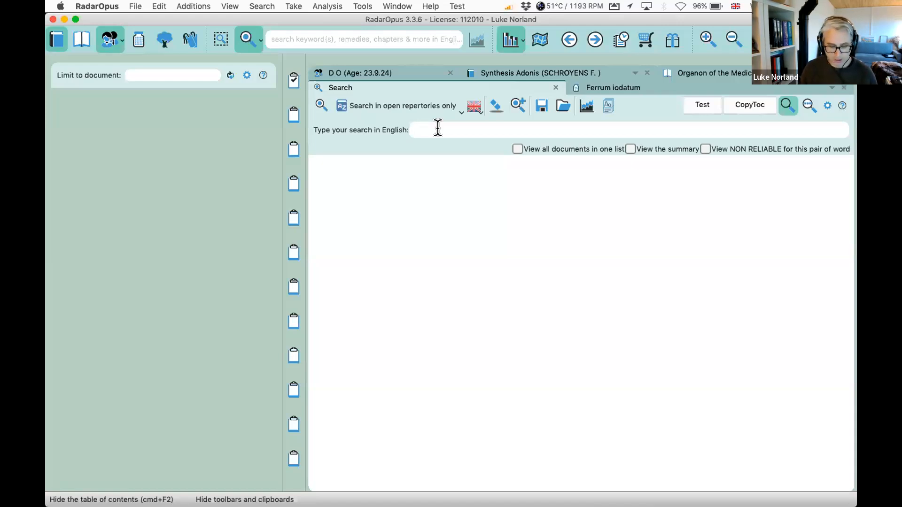
Enter "ulcer* abdom" as the search terms on the search page.
type("ulcer")
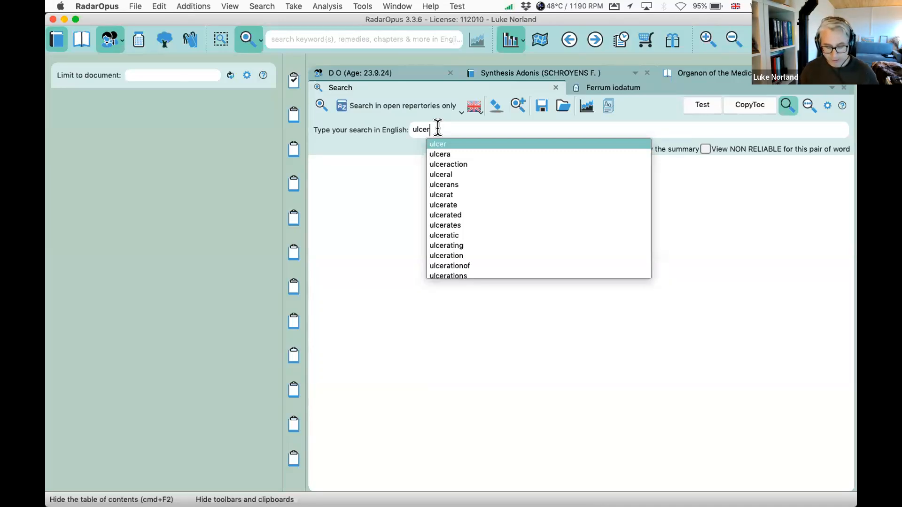
type("*")
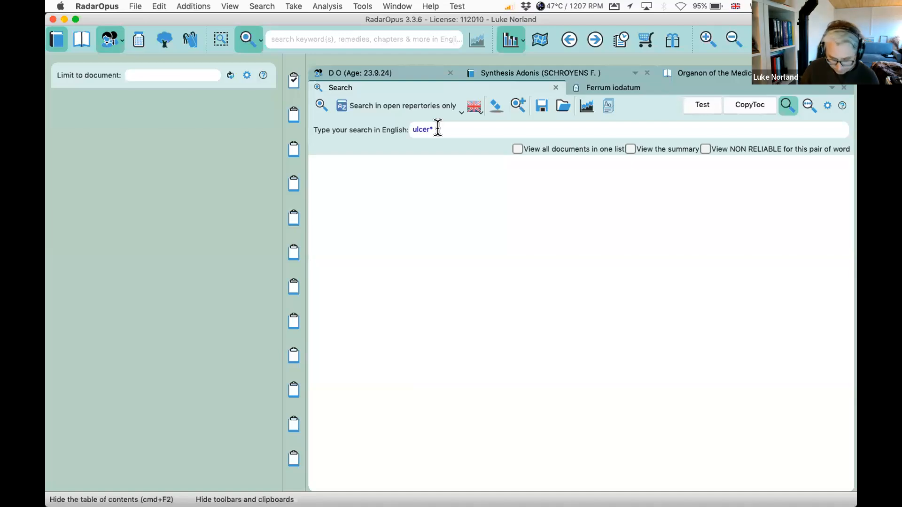
type("iodom")
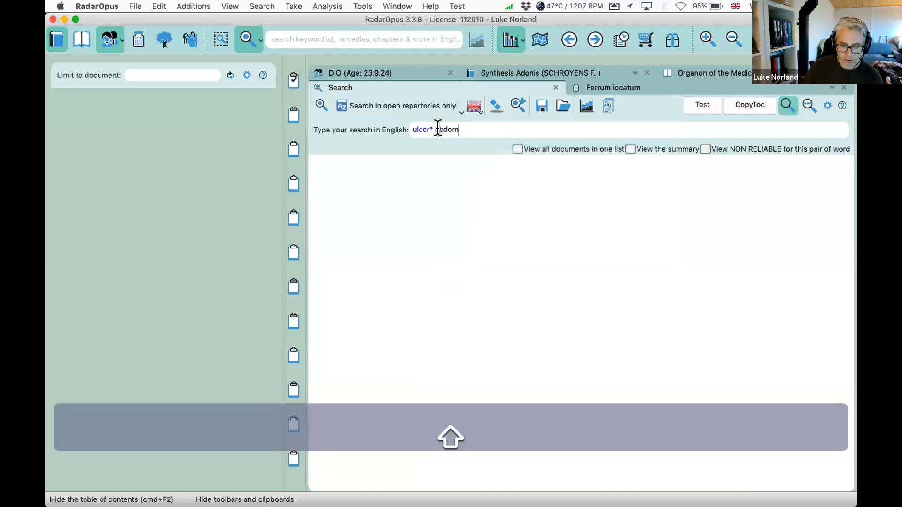
type("*")
key("BackSpace")
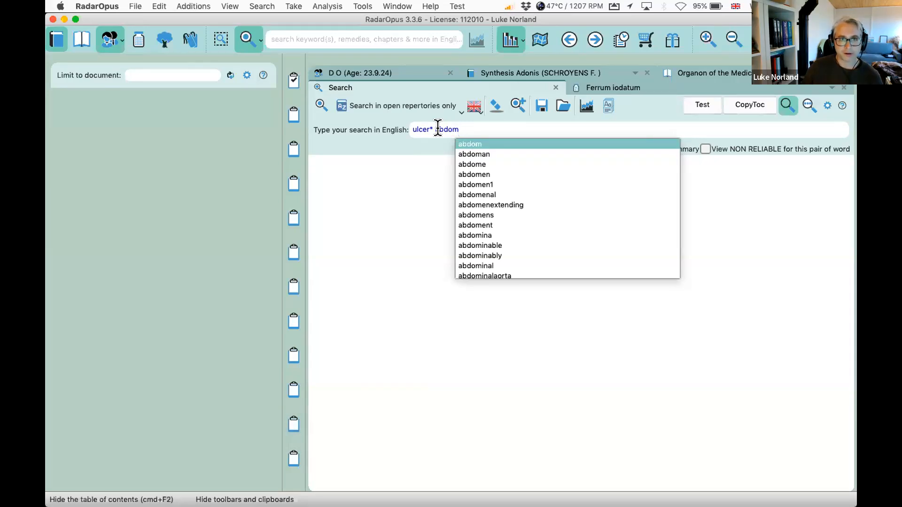
Browse the word, pathology and chapter suggestions offered for "abdom".
key("Down")
key("Down")
key("Down")
key("Up")
key("Up")
key("Up")
key("Up")
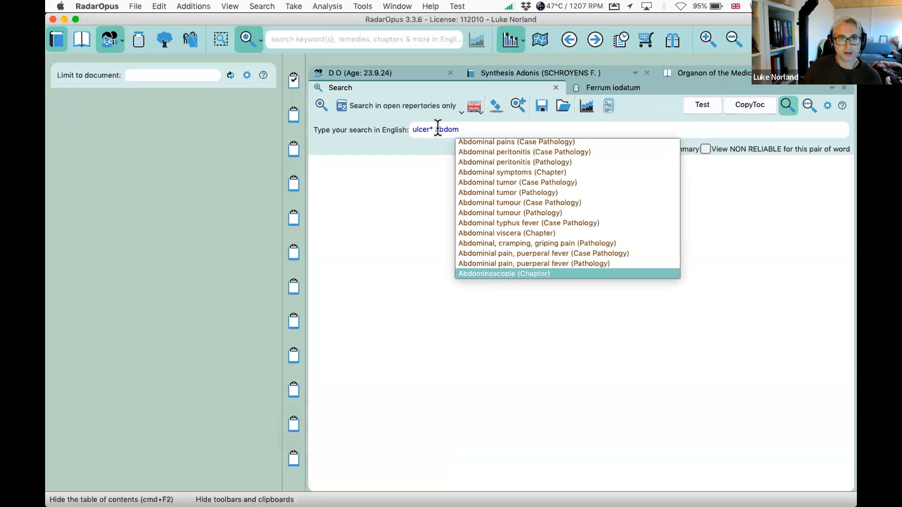
key("Up")
key("Up")
key("Up")
key("Up")
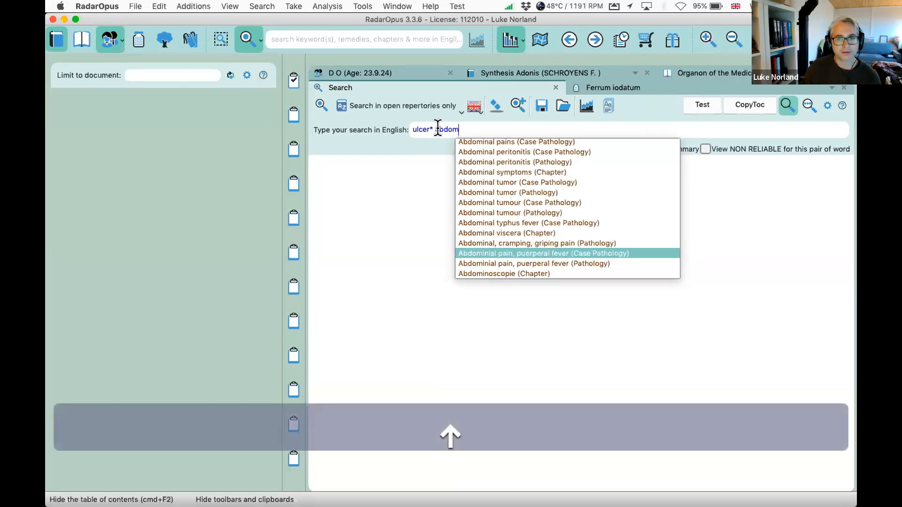
key("Up")
key("Up")
key("Up")
key("Up")
key("Up")
key("Up")
key("Up")
key("Up")
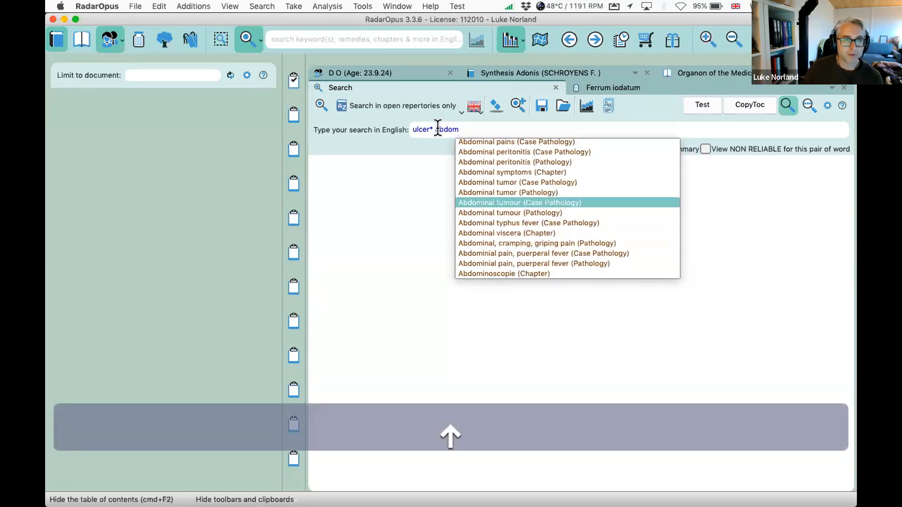
key("Up")
key("Up")
key("Up")
key("Up")
key("Up")
key("Up")
key("Up")
key("Up")
key("Up")
key("Up")
key("Up")
key("Up")
key("Up")
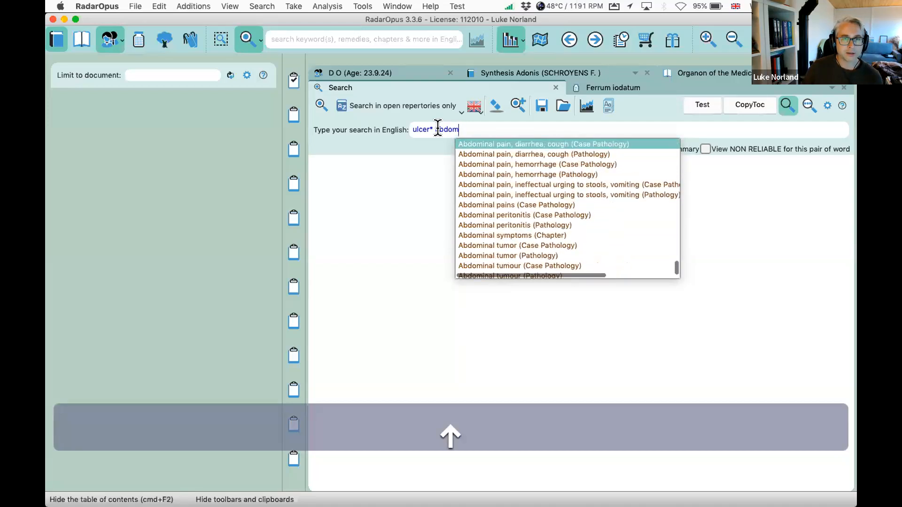
key("Up")
key("Up")
key("Up")
key("Up")
key("Up")
key("Up")
key("Up")
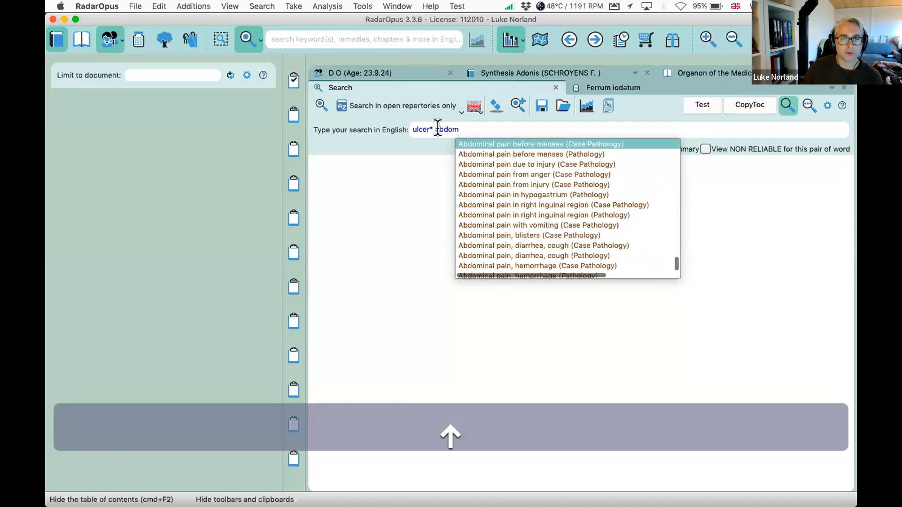
key("Up")
key("Up")
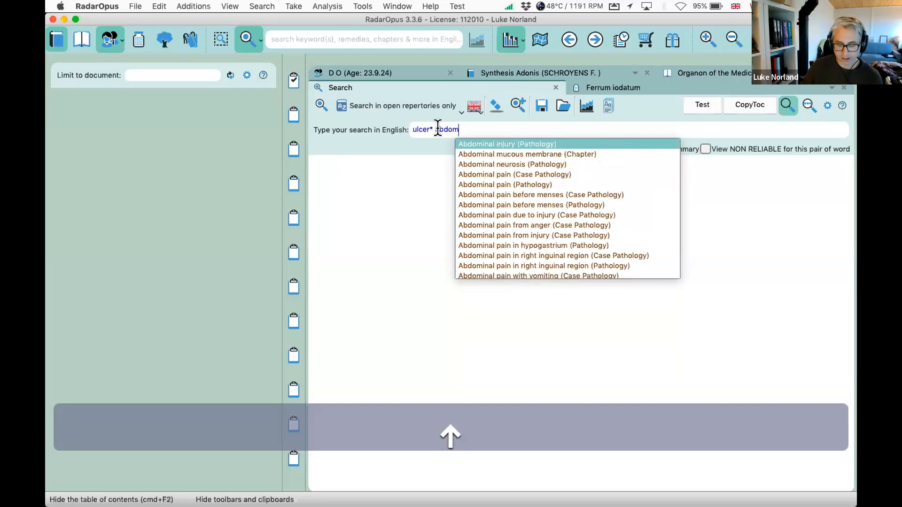
Run the search "ulcer* abdom*" in open repertories only and enlarge the text of the repertories list.
key("shift")
type("*")
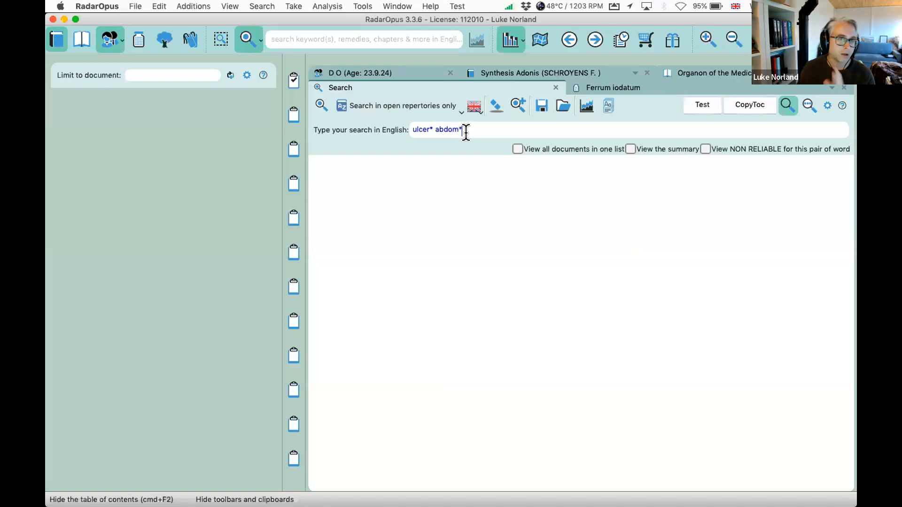
left_click(347, 104)
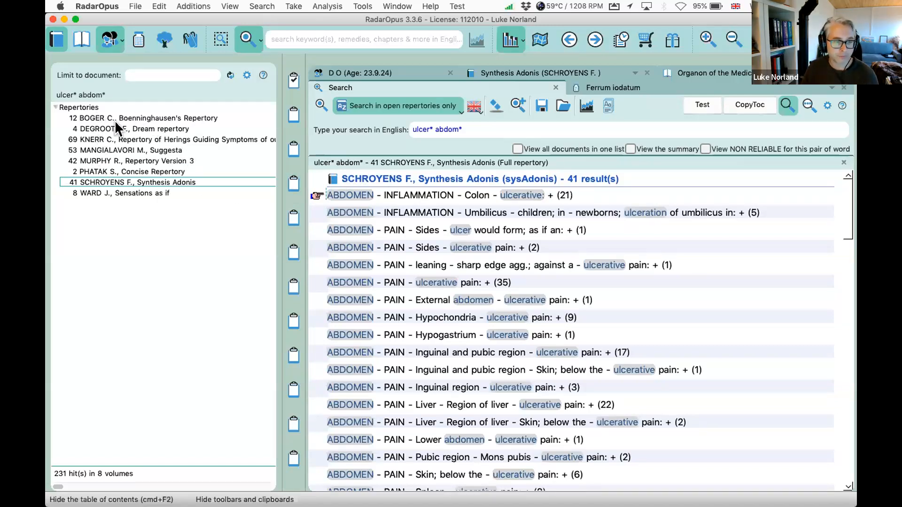
key("super+plus")
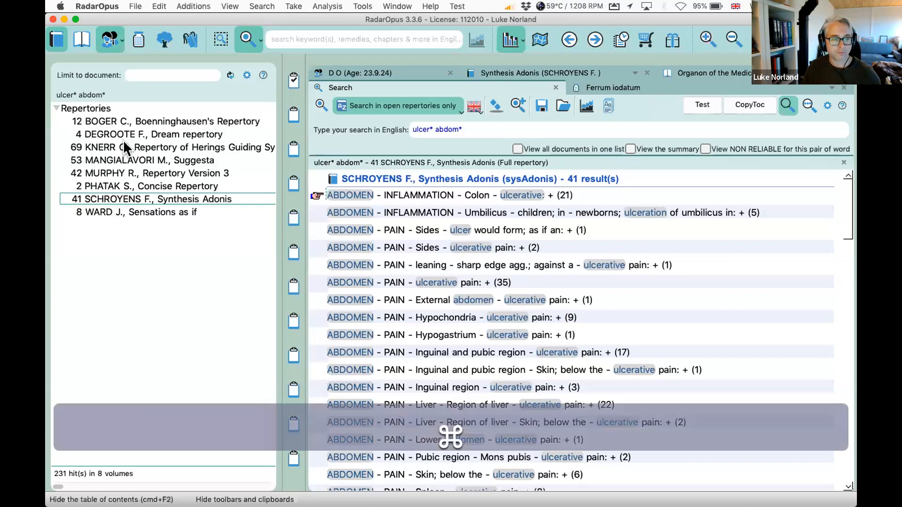
Examine the search results from the Repertory of Herings Guiding Symptoms.
left_click(152, 154)
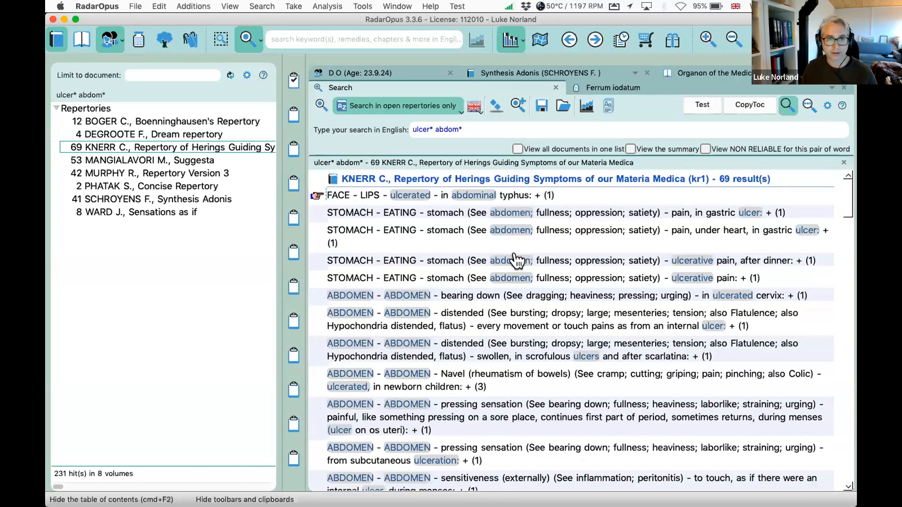
scroll(517, 260, "down", 3)
scroll(517, 260, "down", 6)
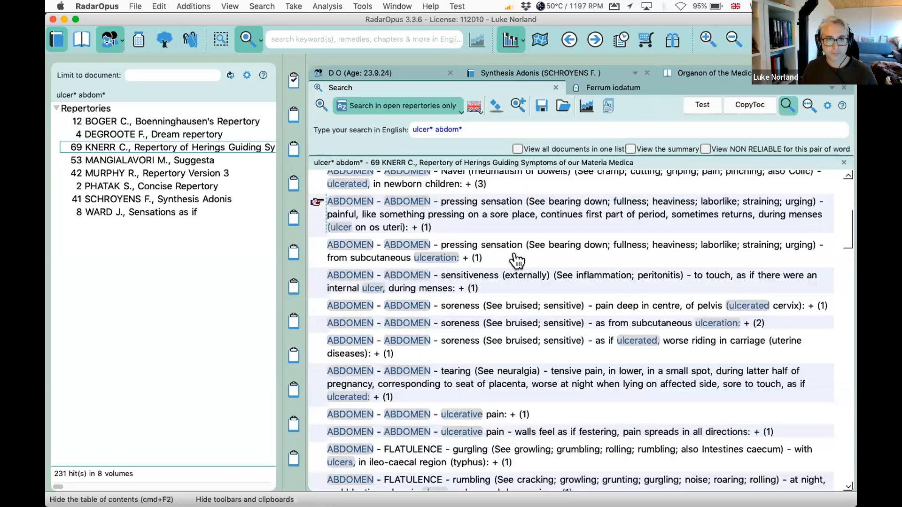
scroll(516, 260, "down", 3)
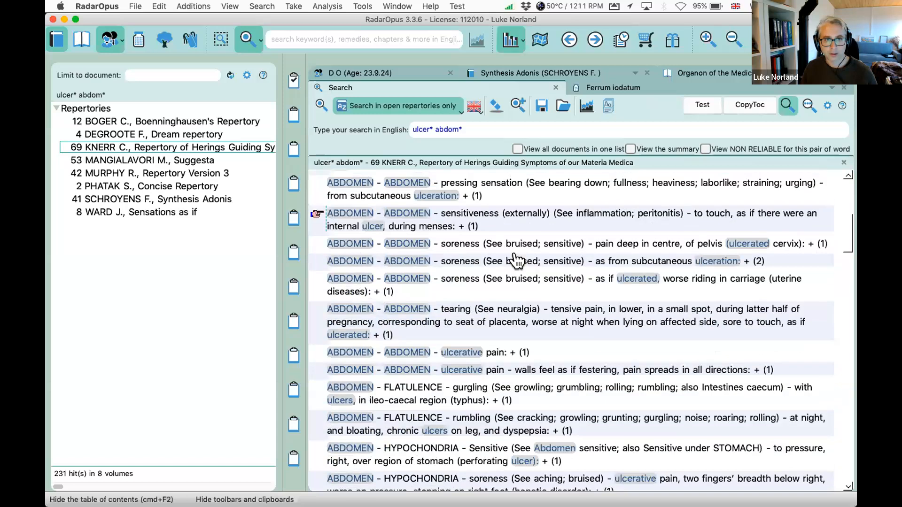
scroll(516, 259, "down", 6)
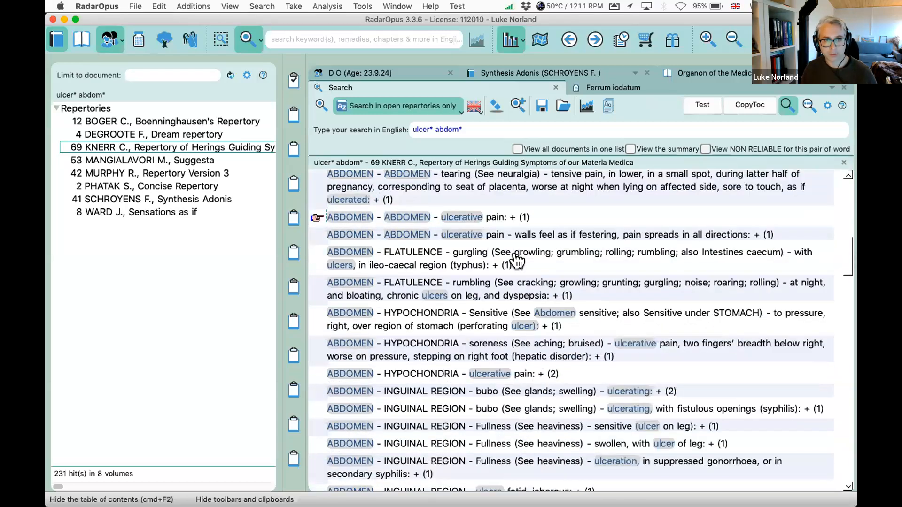
scroll(517, 259, "down", 3)
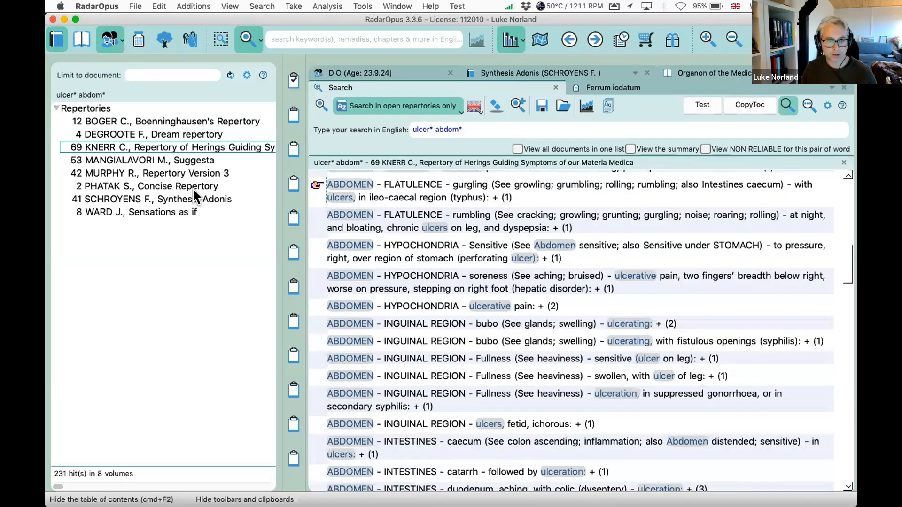
Show the Synthesis Adonis results for the search and look through the abdomen ulcer rubrics.
left_click(188, 200)
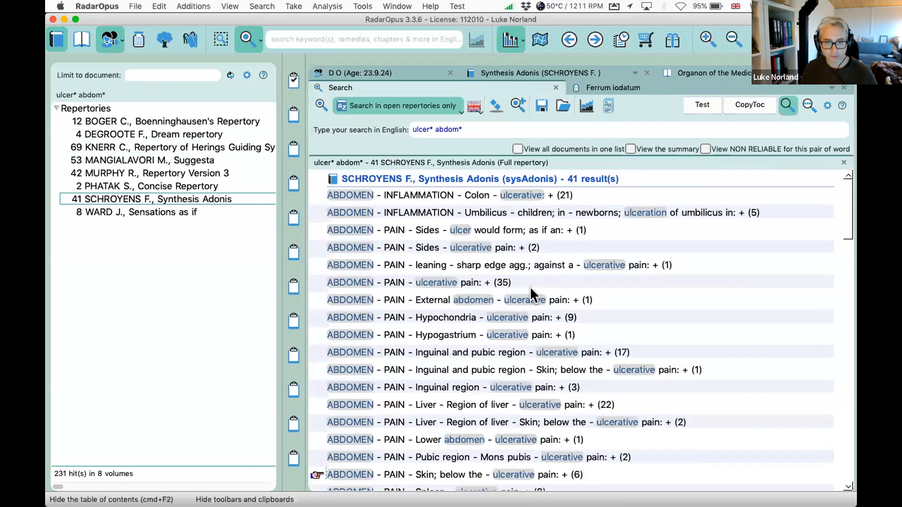
scroll(530, 287, "down", 3)
scroll(530, 286, "down", 9)
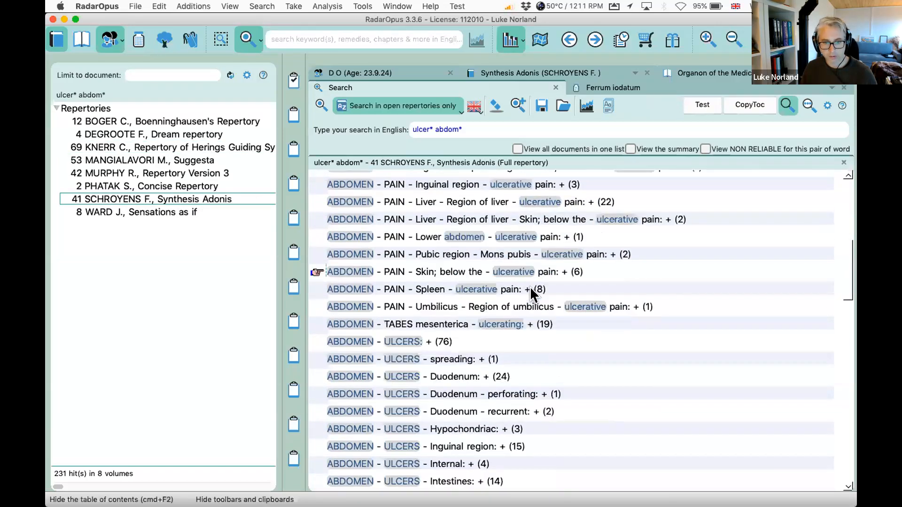
Look through the remaining "ulcer* abdom*" rubrics down to the end of the Synthesis Adonis results.
scroll(530, 287, "down", 3)
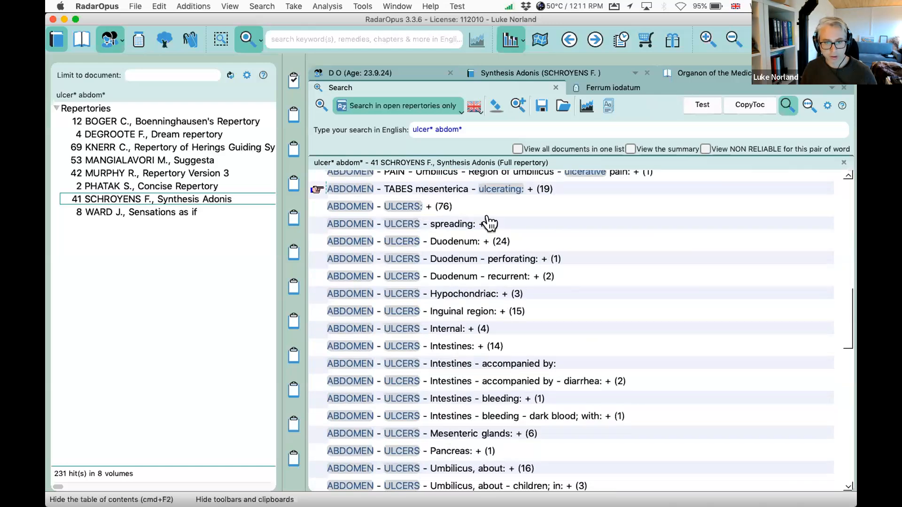
scroll(627, 184, "up", 1)
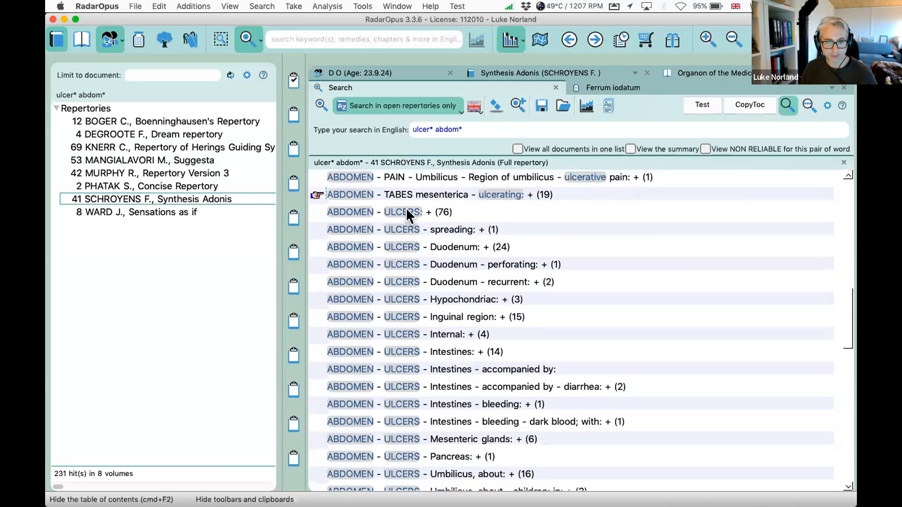
scroll(413, 221, "down", 6)
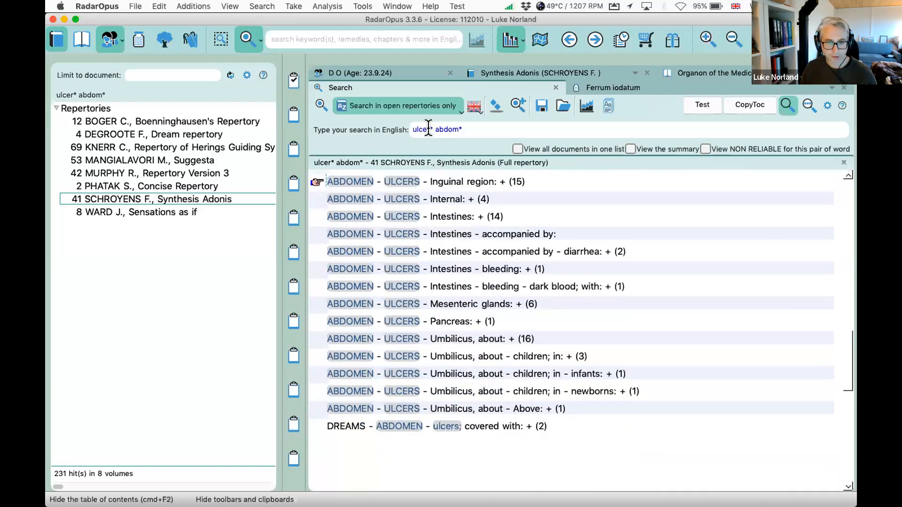
Change the search to "ulcers abdom*", run it in open repertories and look through the Synthesis Adonis results.
left_click(432, 129)
key("BackSpace")
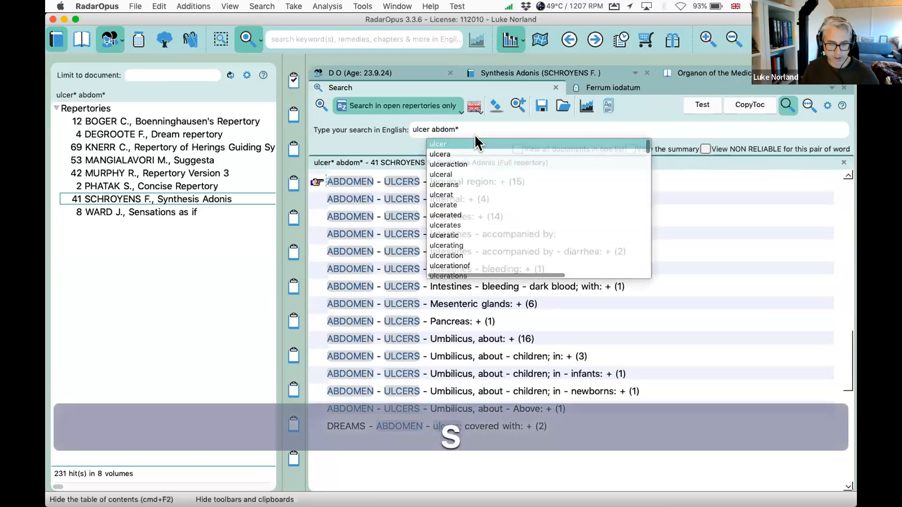
type("s")
key("Return")
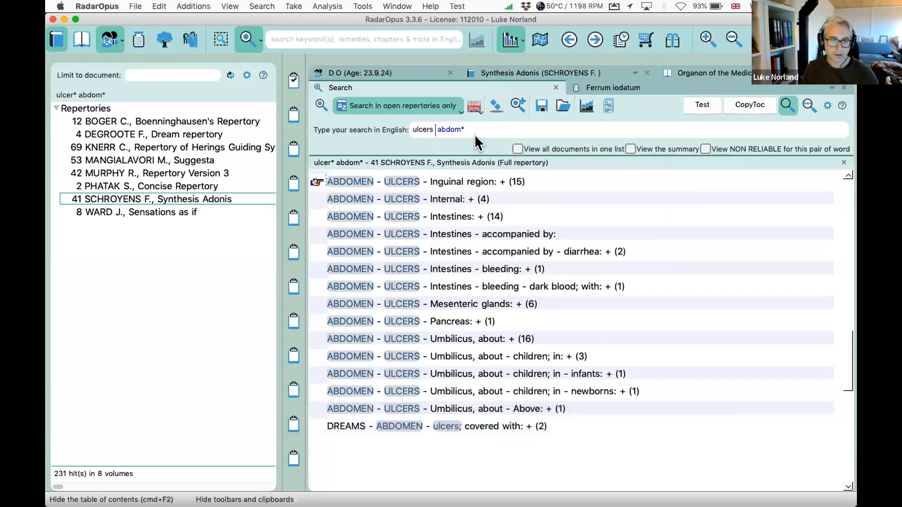
key("BackSpace")
type("s")
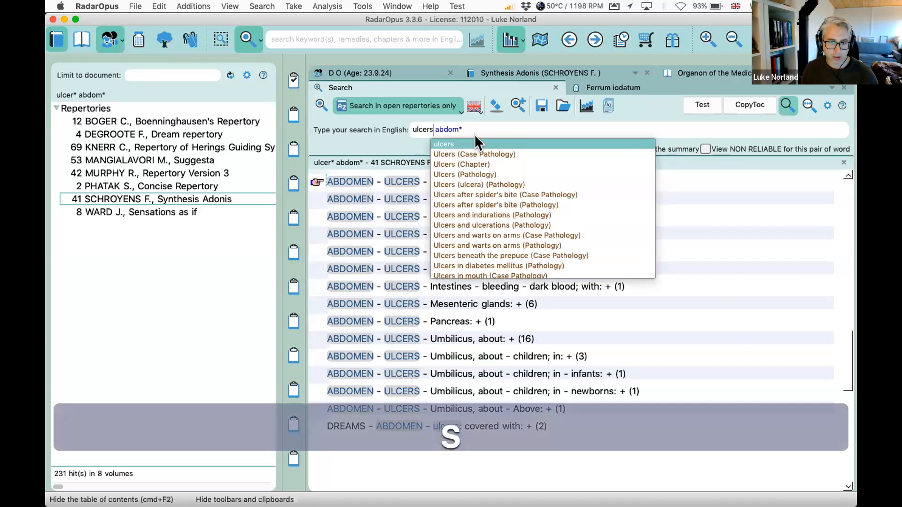
key("Return")
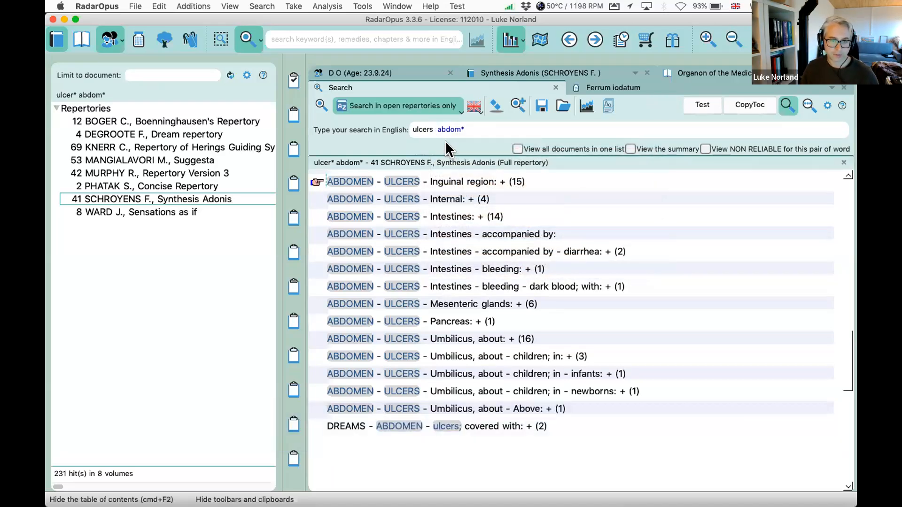
left_click(320, 106)
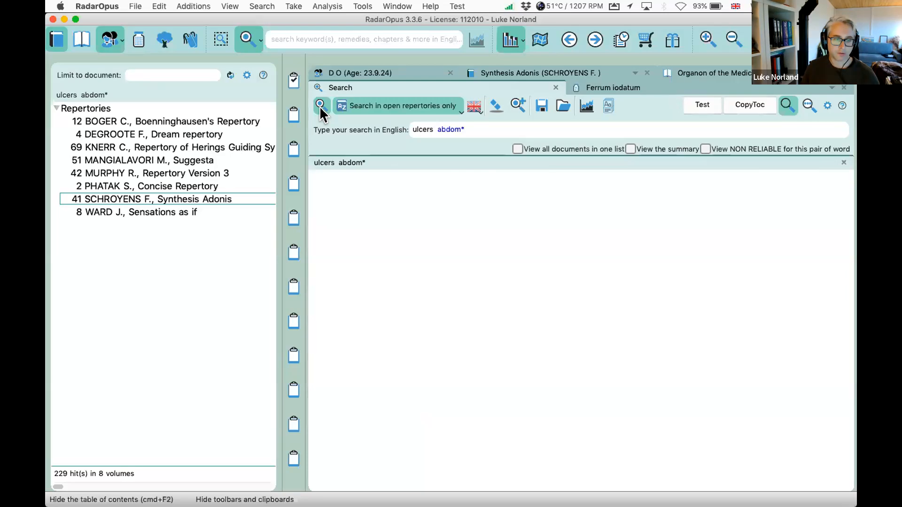
left_click(208, 198)
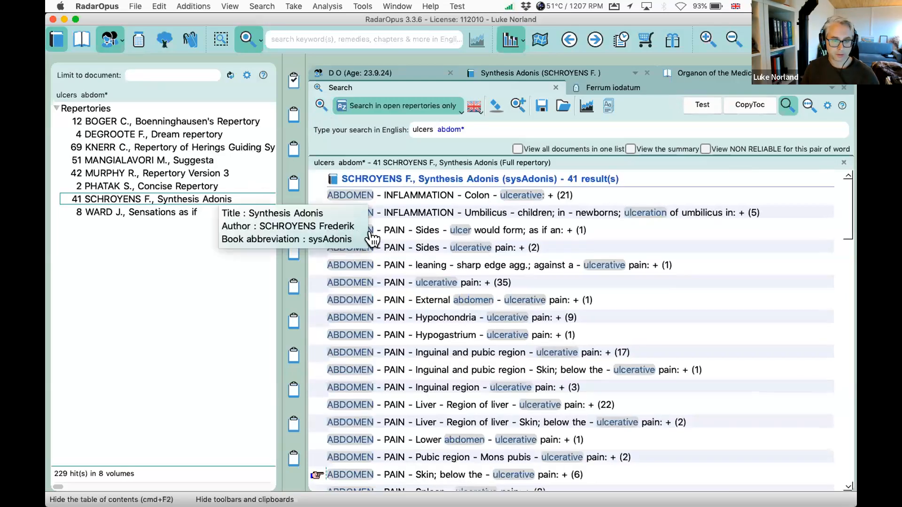
scroll(432, 263, "down", 4)
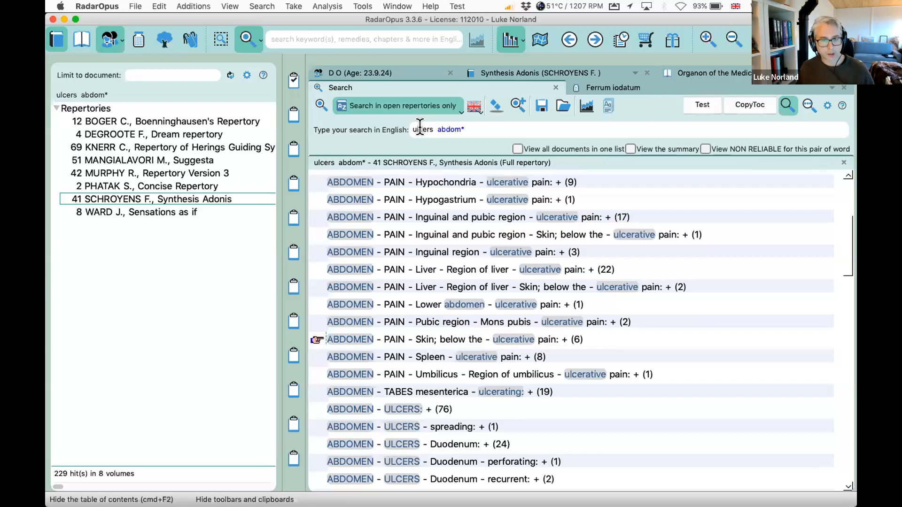
Examine the search options, in particular the setting for using roots and branches by default, and close them.
left_click(828, 104)
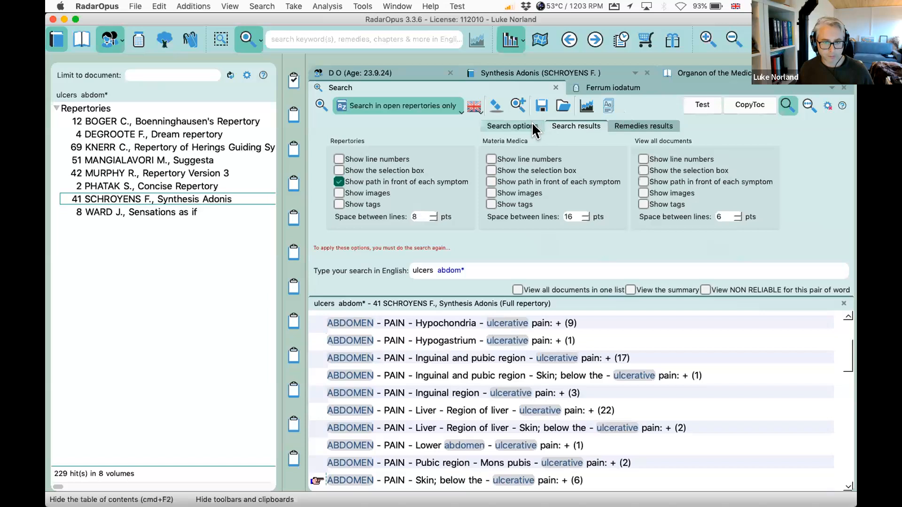
left_click(533, 125)
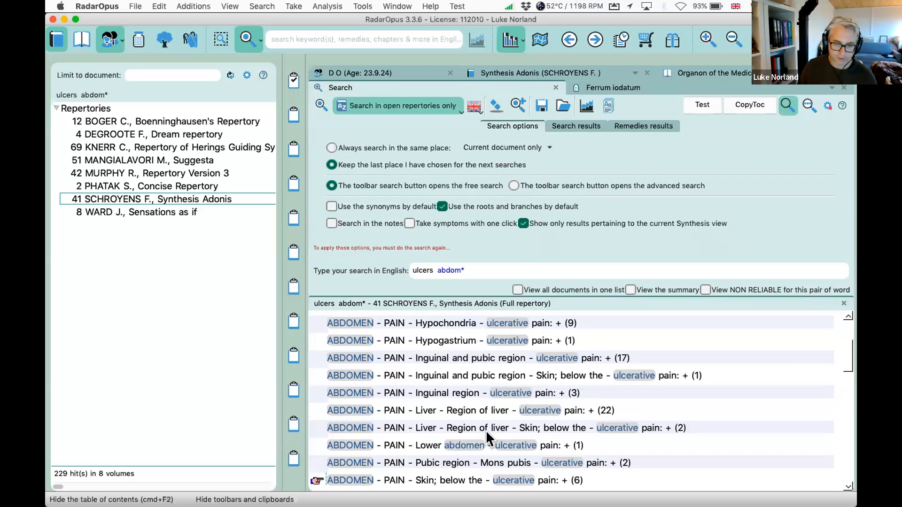
scroll(486, 430, "down", 5)
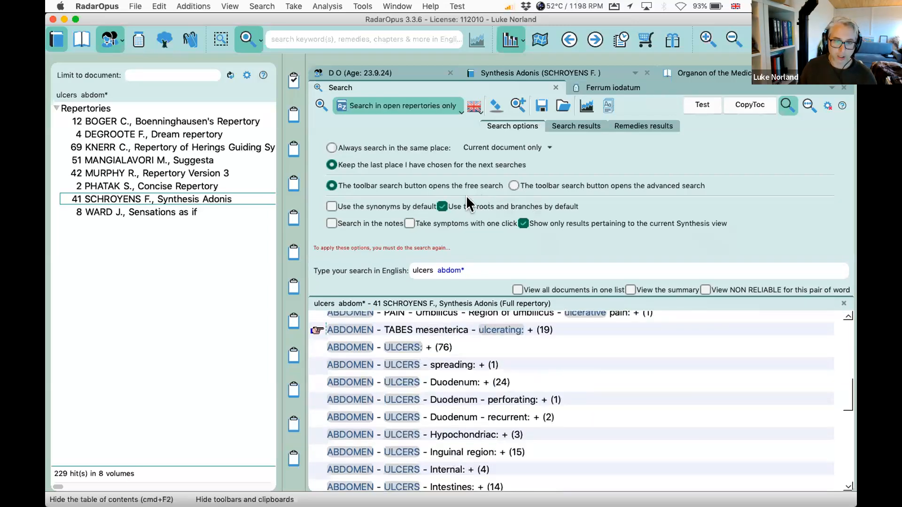
left_click(442, 207)
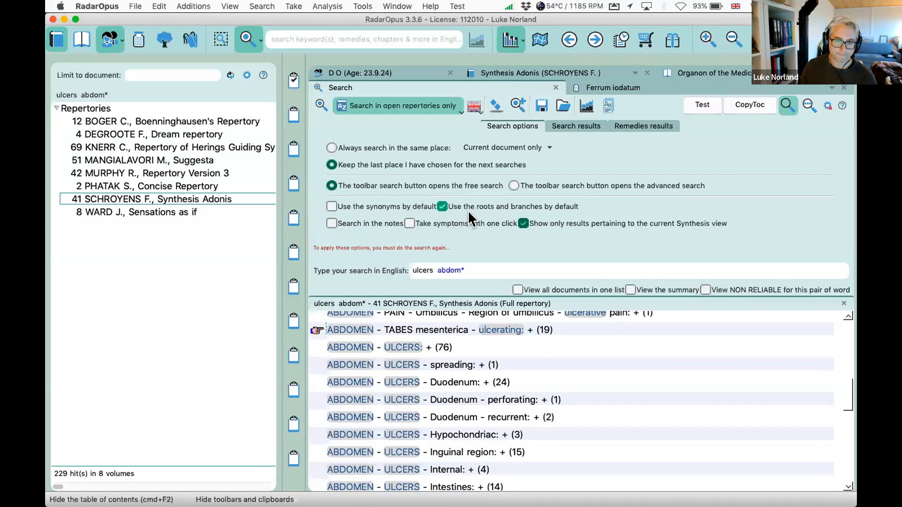
left_click(827, 107)
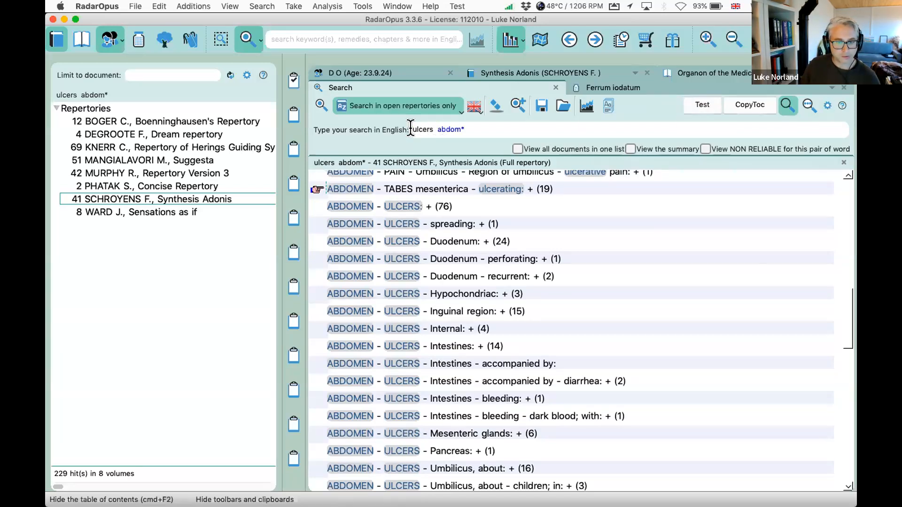
left_click(828, 106)
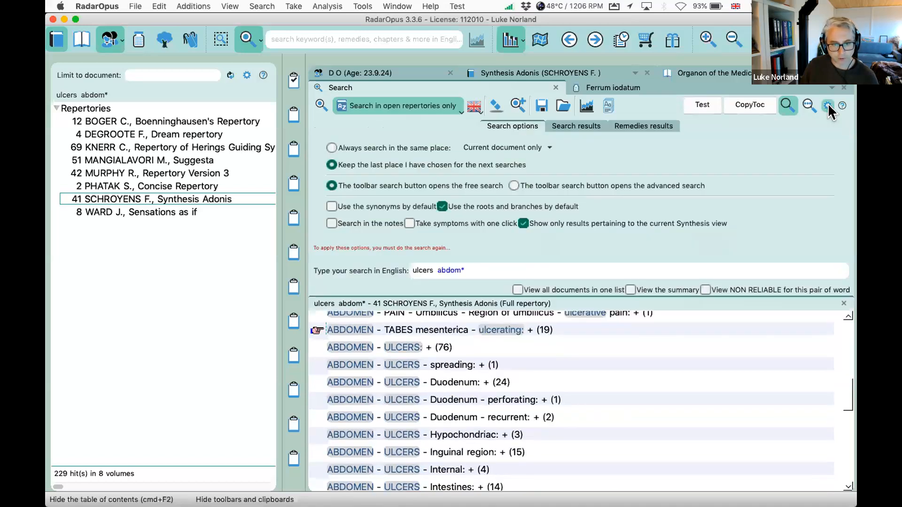
left_click(828, 106)
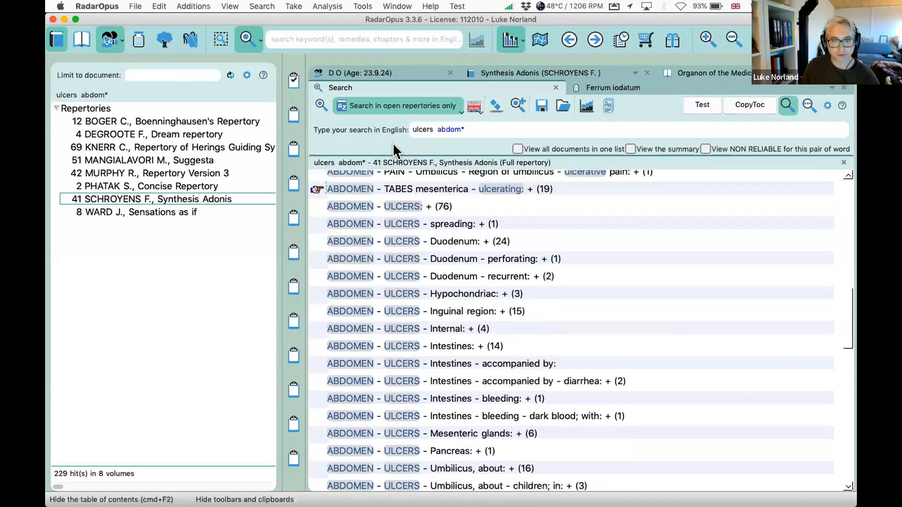
Unselect all roots and branches words for "ulcers" in its dictionaries and rerun the search "ulcers abdom*".
double_click(422, 127)
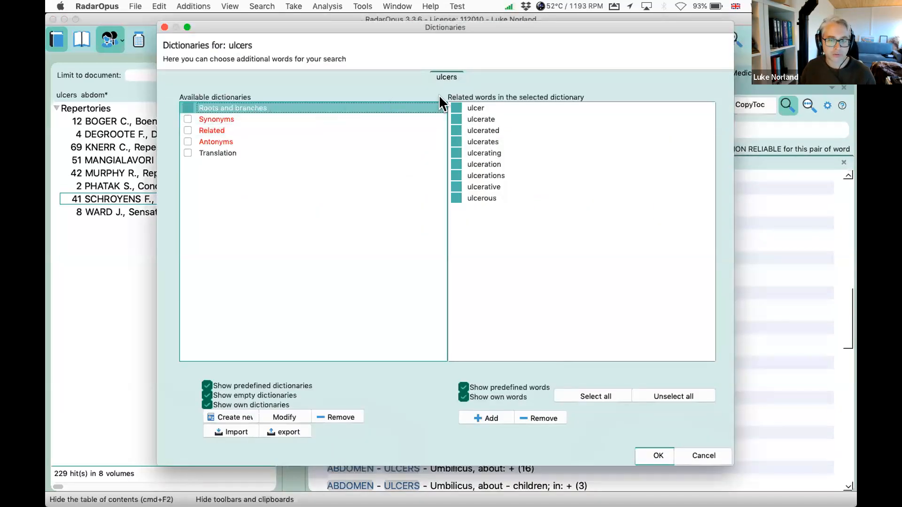
left_click(674, 393)
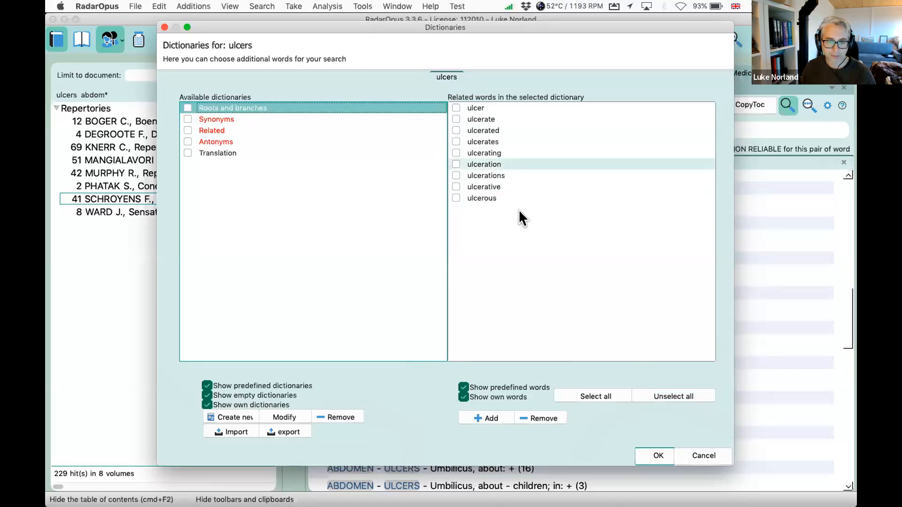
left_click(660, 457)
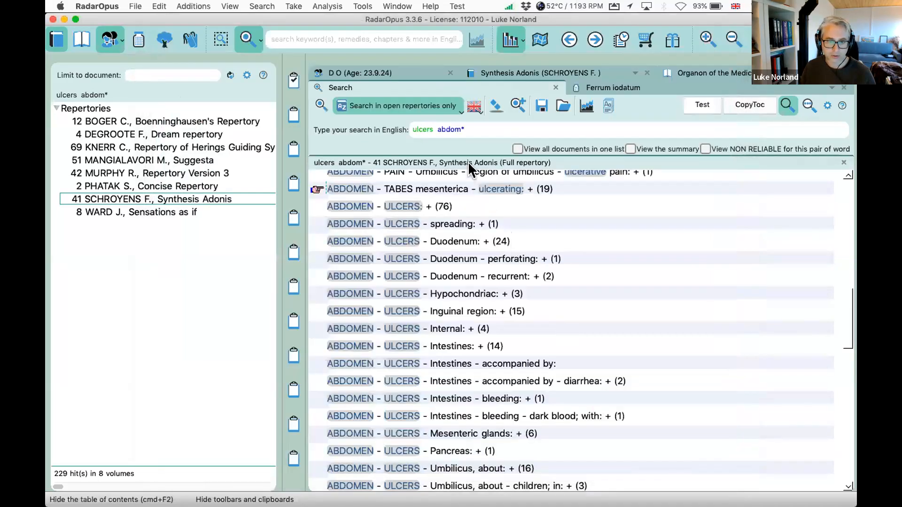
left_click(470, 129)
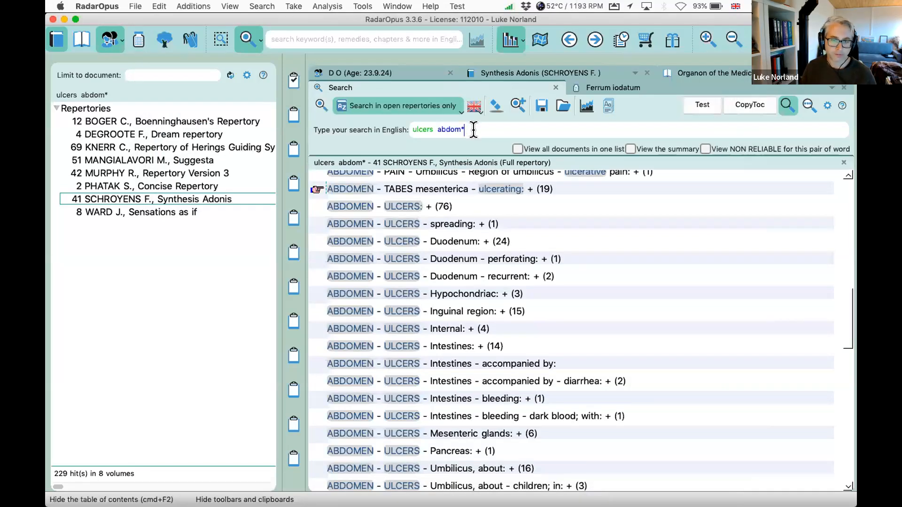
key("Return")
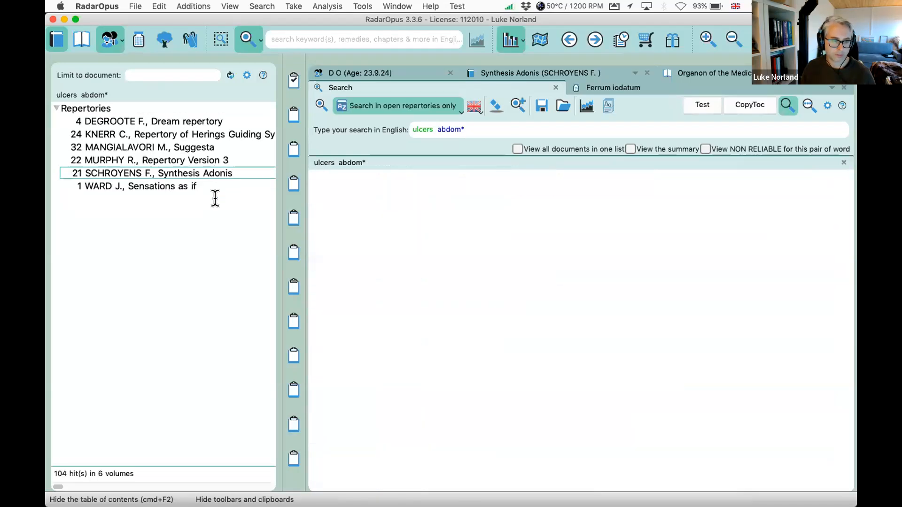
Show the Synthesis Adonis results of the narrowed search and check the ulcers rubrics down to the dreams entry.
left_click(177, 173)
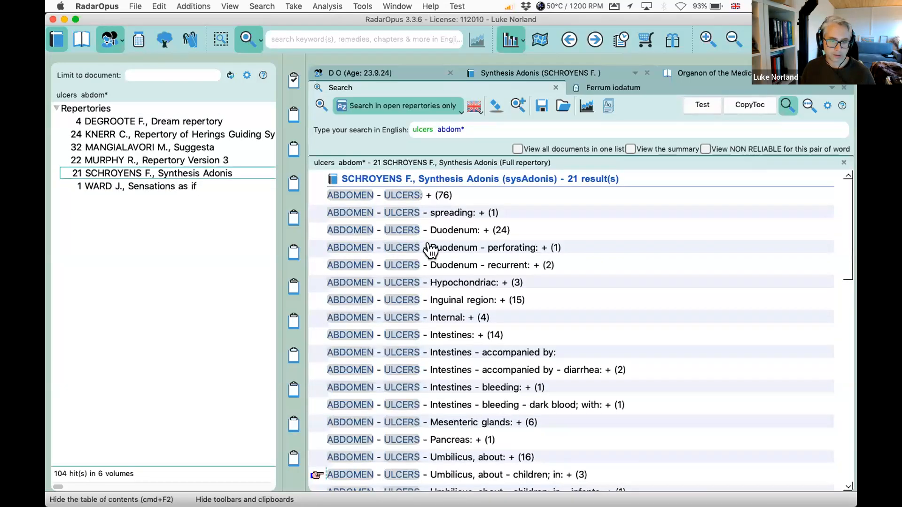
scroll(430, 250, "down", 5)
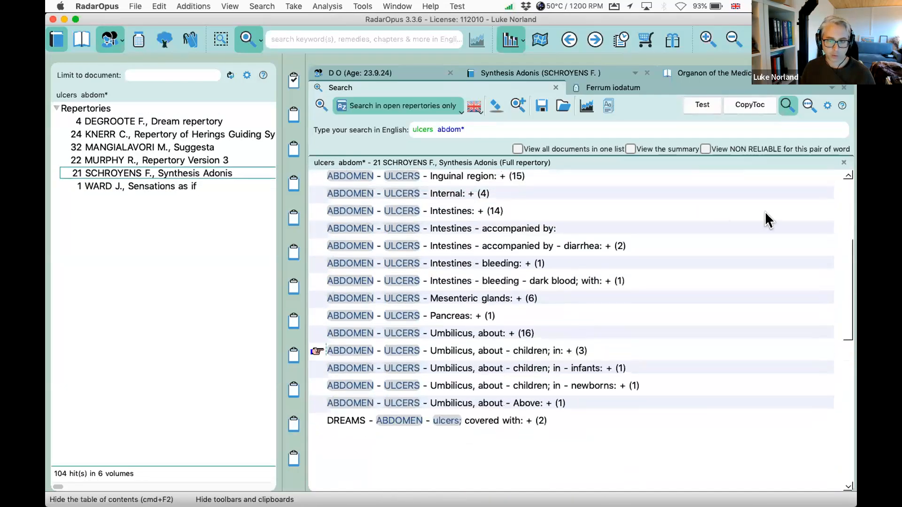
left_click_drag(843, 242, 842, 153)
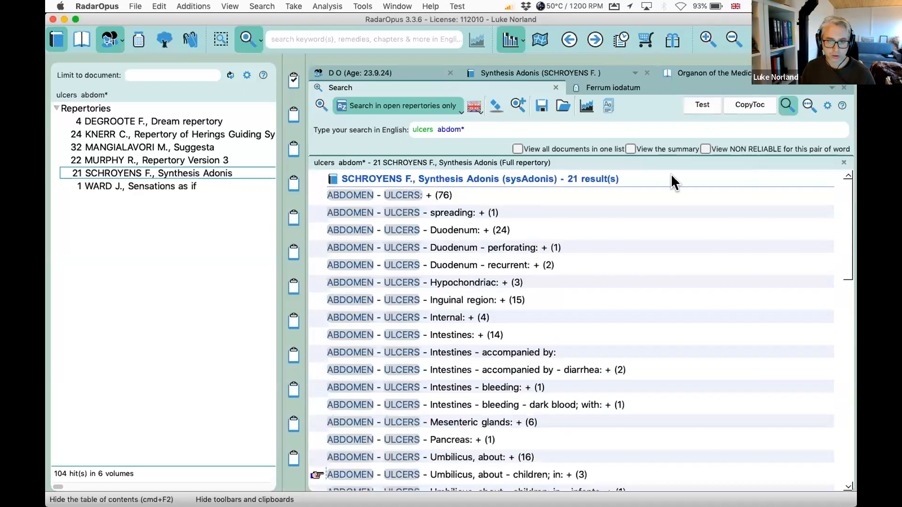
View all documents in one list, go to the Synthesis Adonis results and look over the neighbouring repertories' rubrics.
left_click(142, 136)
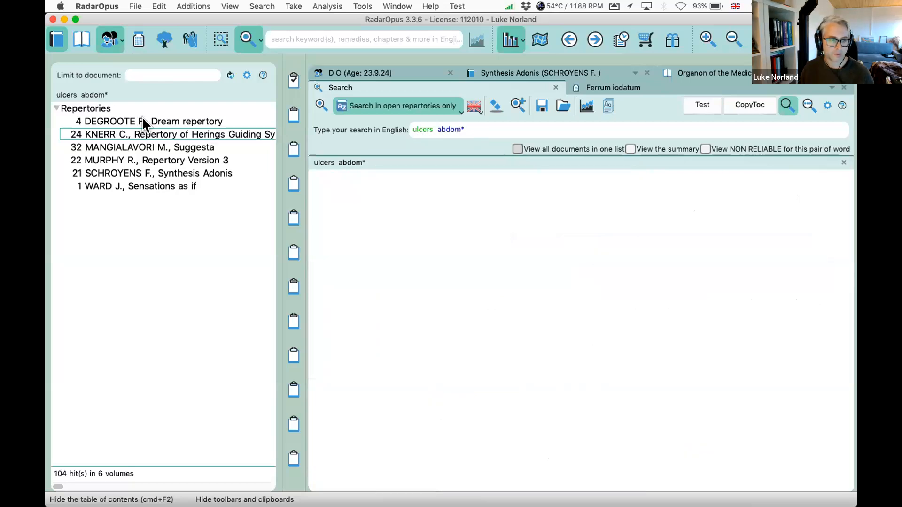
left_click(147, 173)
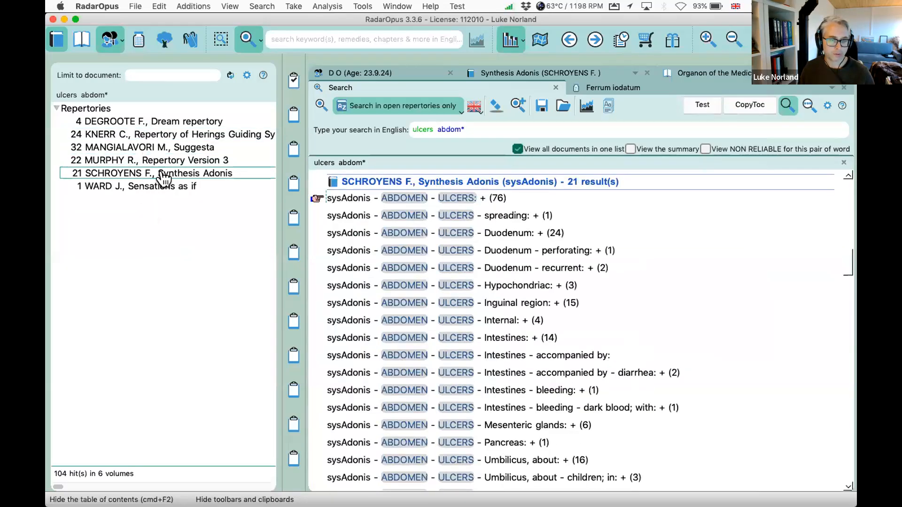
scroll(392, 205, "up", 5)
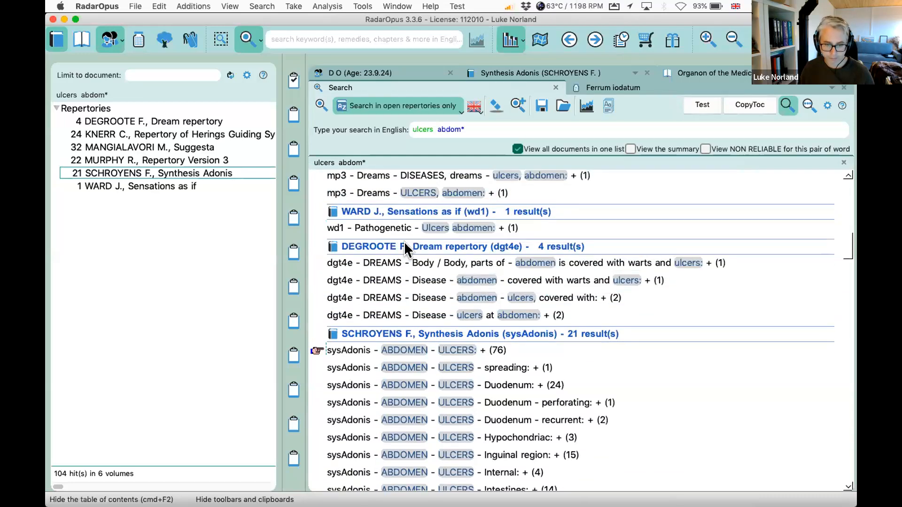
scroll(405, 249, "down", 2)
scroll(423, 258, "up", 1)
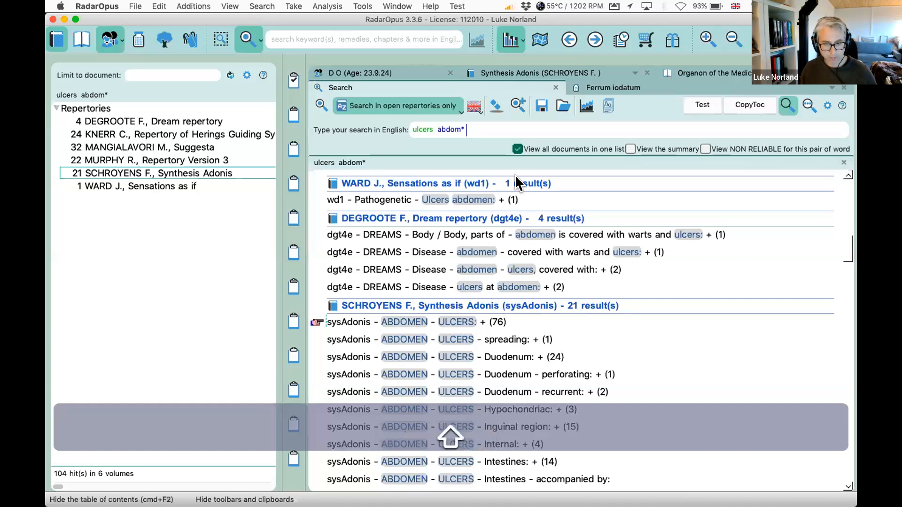
Exclude dreams by running the search "ulcers abdom* !dreams" and view the Suggesta and Synthesis Adonis results.
type("!")
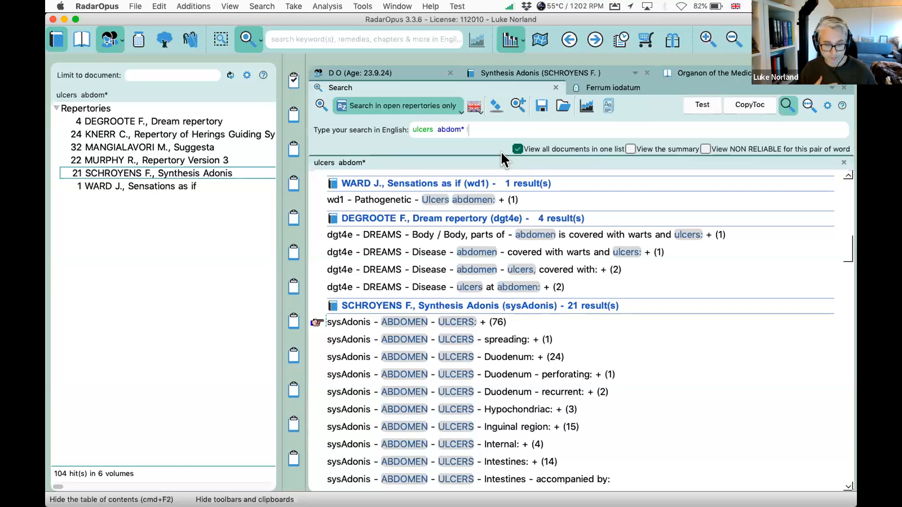
type("dreams")
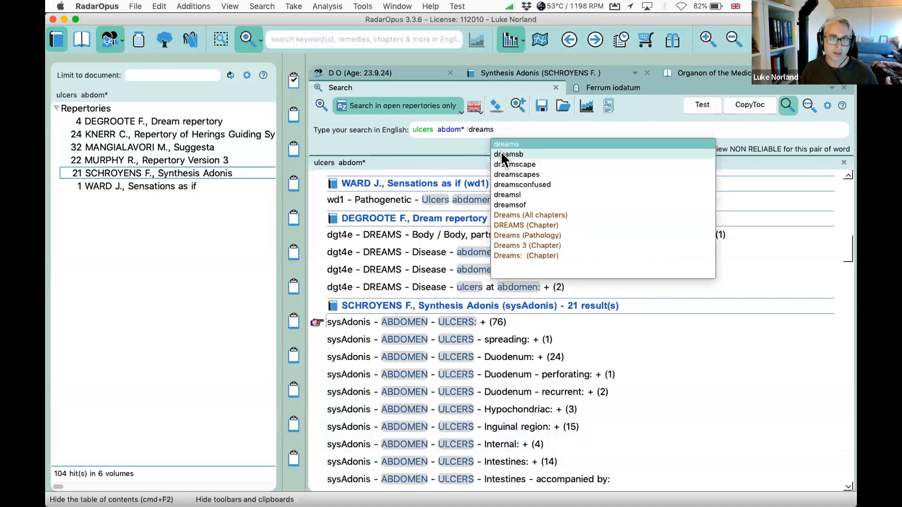
key("Return")
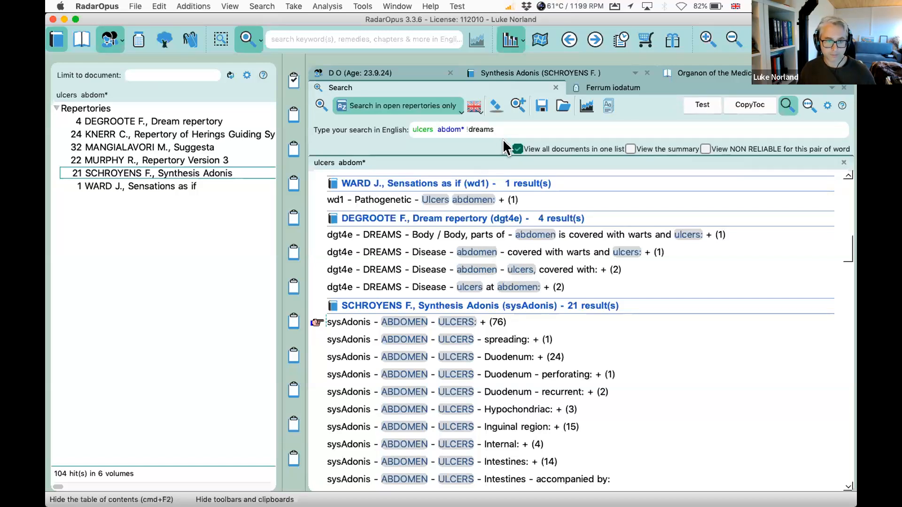
key("Return")
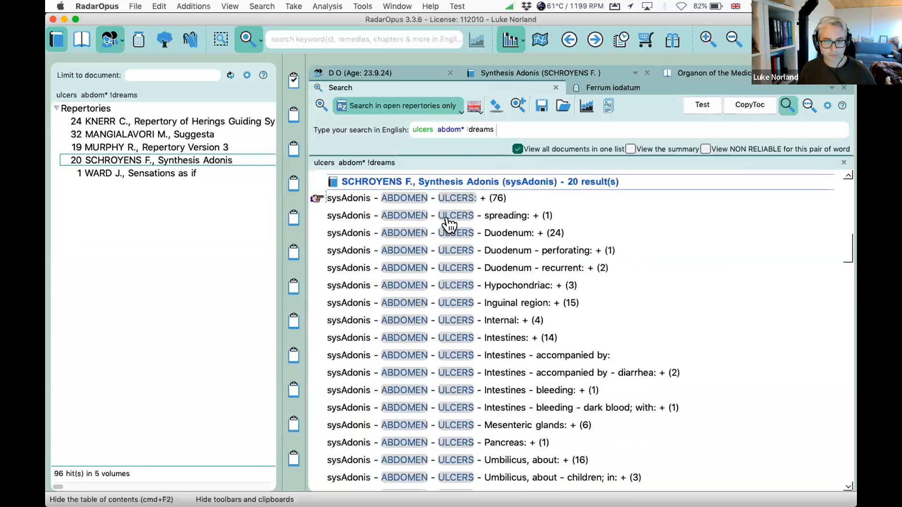
left_click(120, 135)
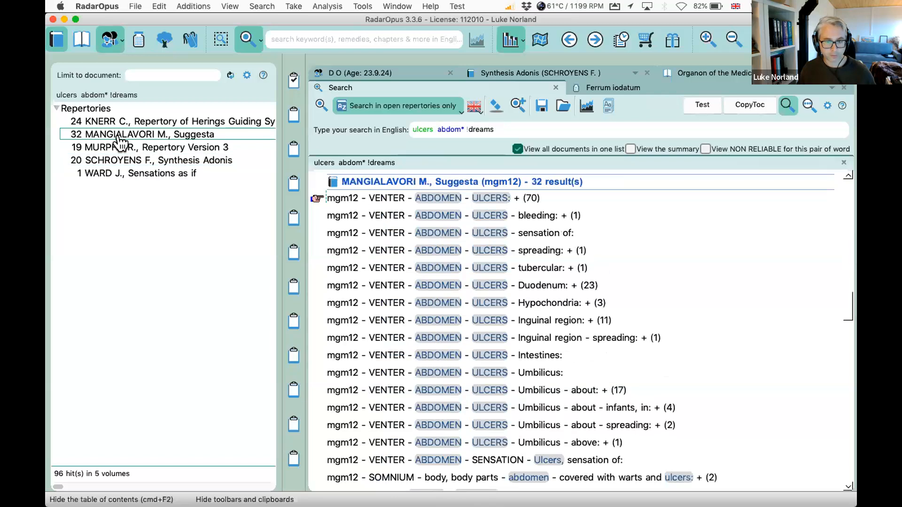
left_click(121, 161)
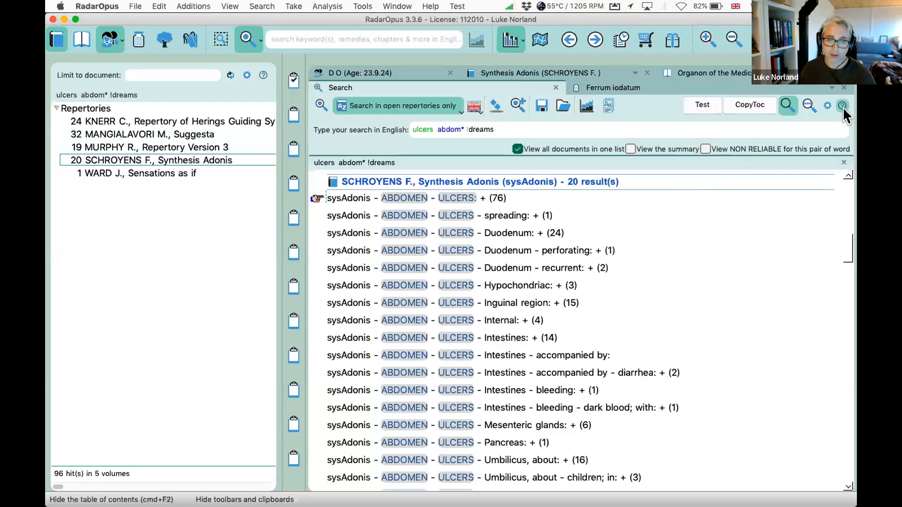
Open the Simple Search help, hide the table of contents and find the syntax for the search parameters.
key("super+F2")
left_click_drag(760, 135, 325, 144)
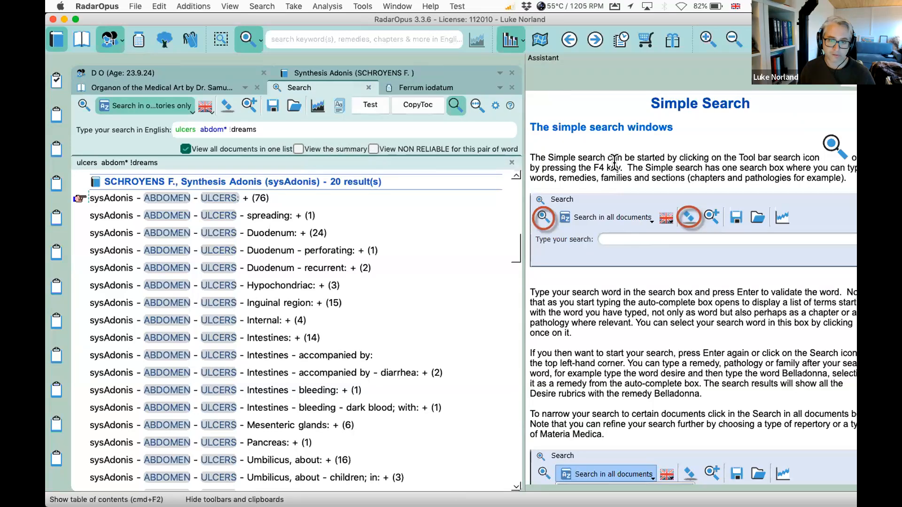
scroll(640, 213, "down", 2)
scroll(640, 213, "down", 10)
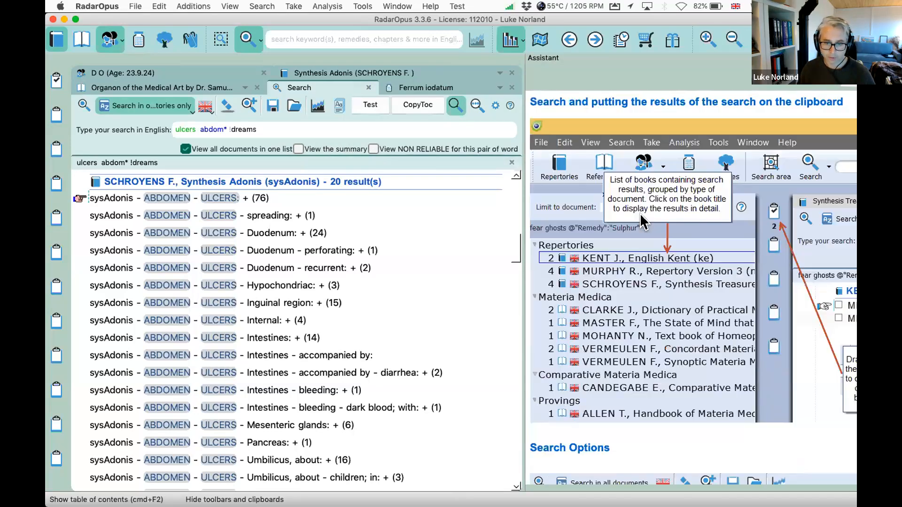
scroll(640, 214, "down", 15)
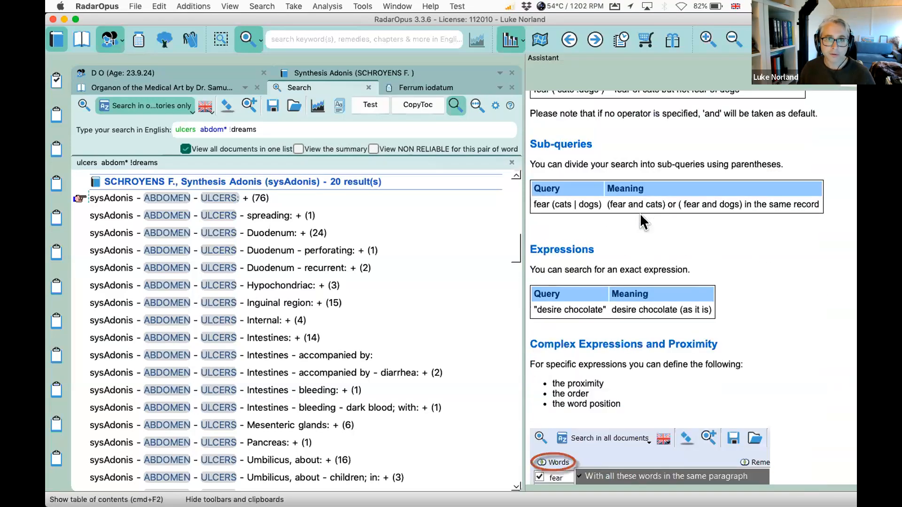
scroll(640, 214, "up", 5)
scroll(622, 212, "up", 2)
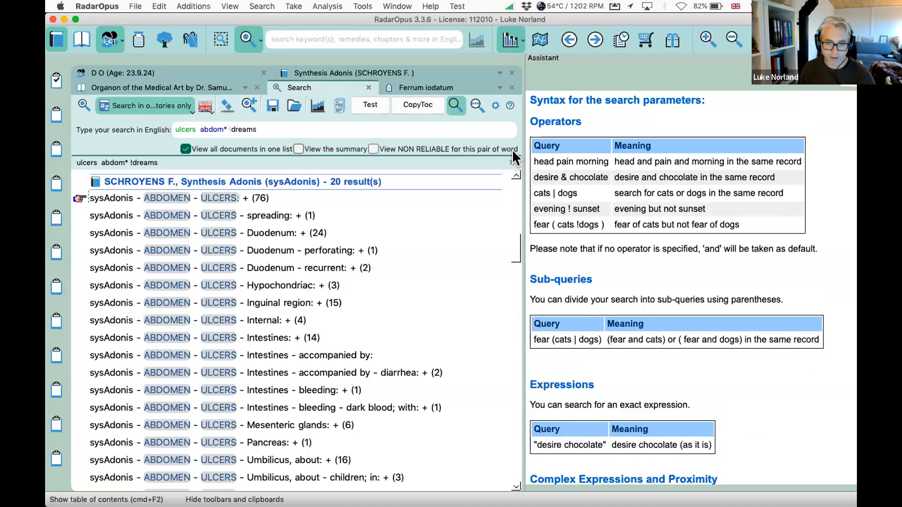
Read the help on search operators, sub-queries and exact expressions, and close the help.
scroll(546, 172, "up", 2)
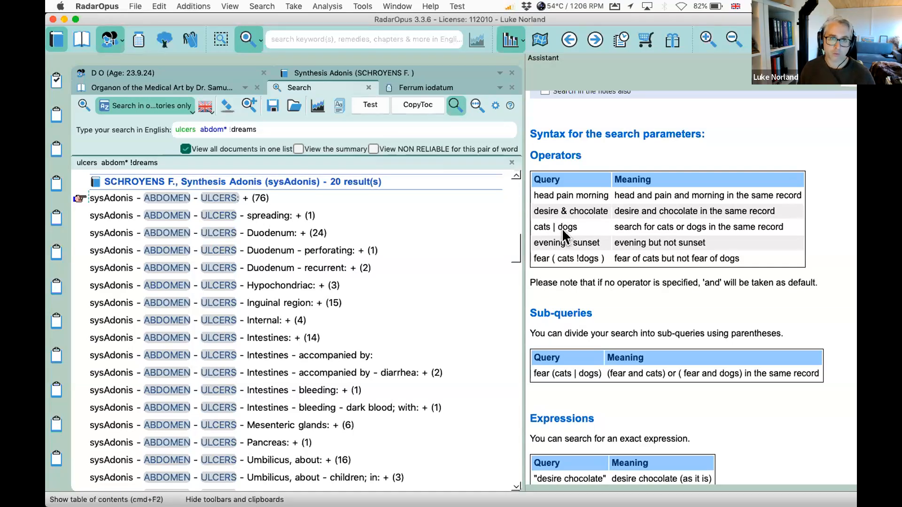
scroll(562, 228, "down", 2)
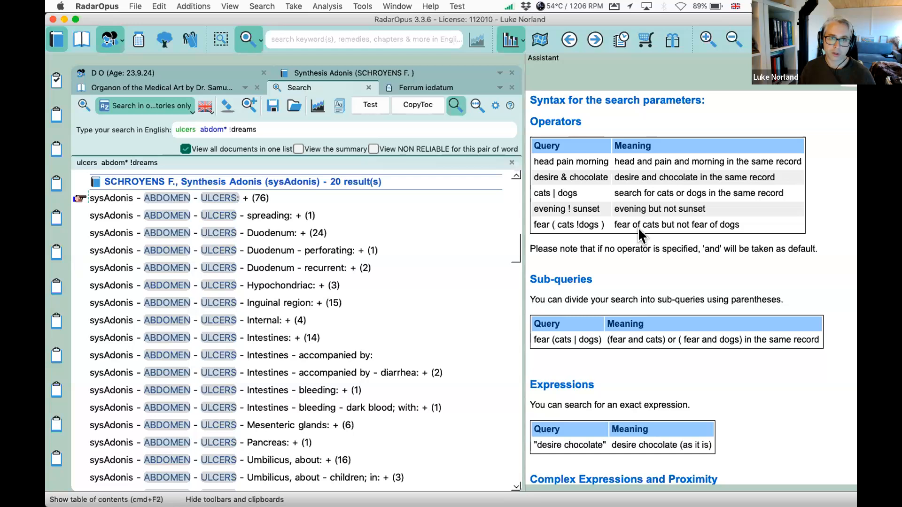
scroll(609, 228, "down", 2)
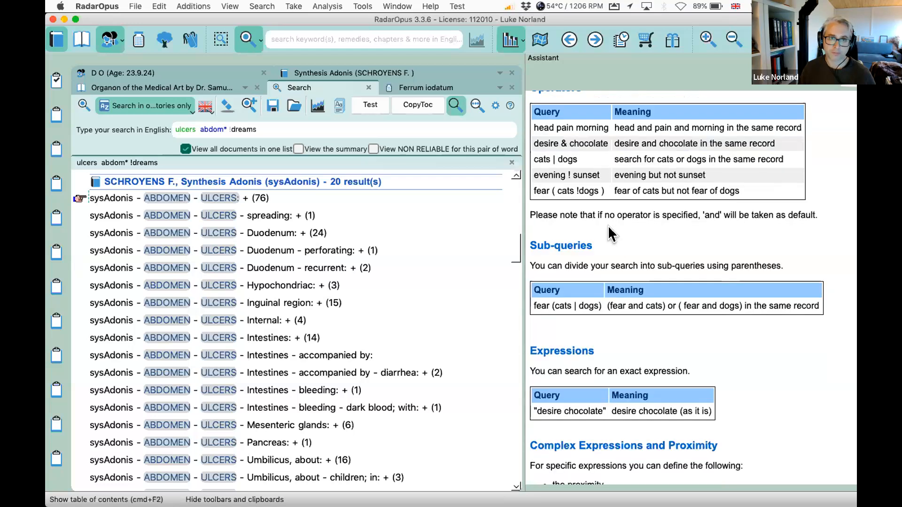
scroll(608, 229, "down", 2)
scroll(608, 229, "down", 2)
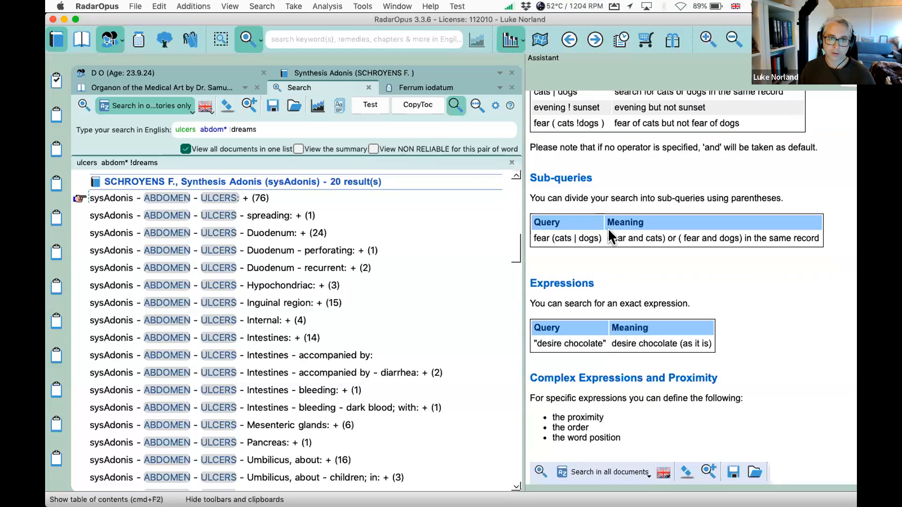
scroll(612, 246, "down", 2)
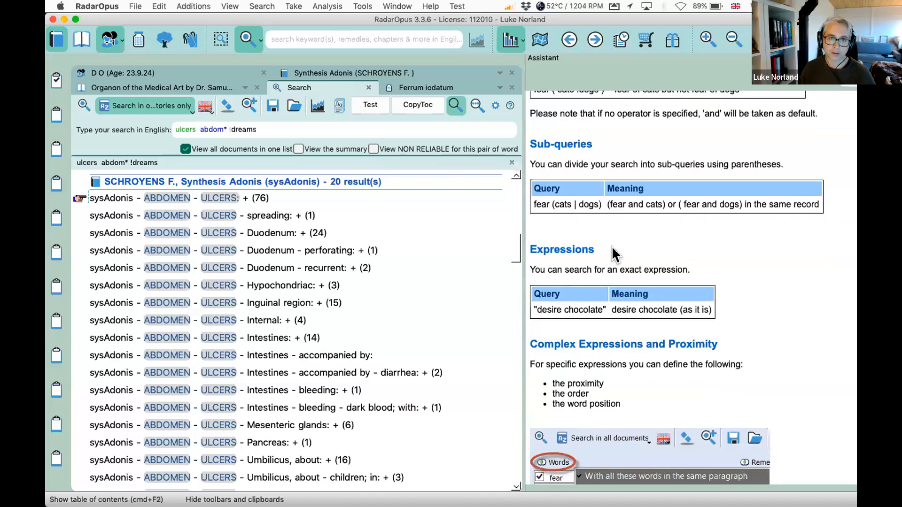
scroll(612, 248, "up", 20)
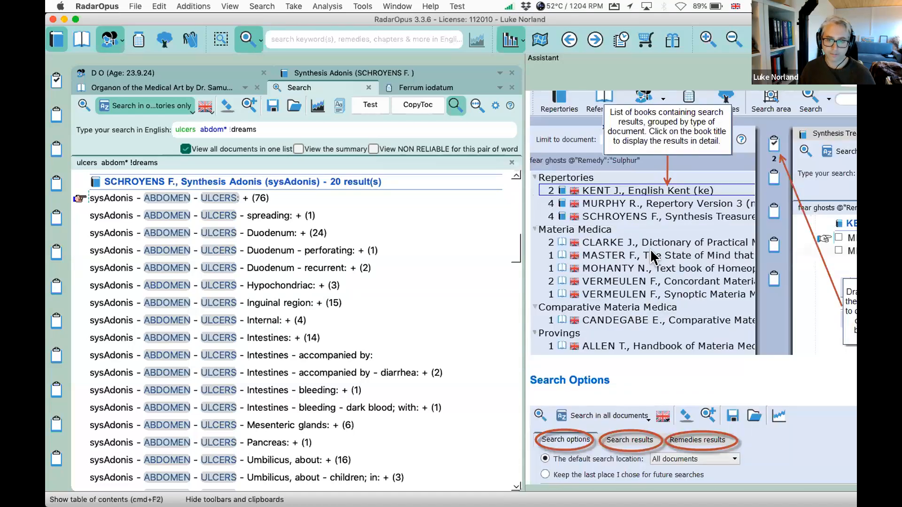
scroll(651, 254, "up", 10)
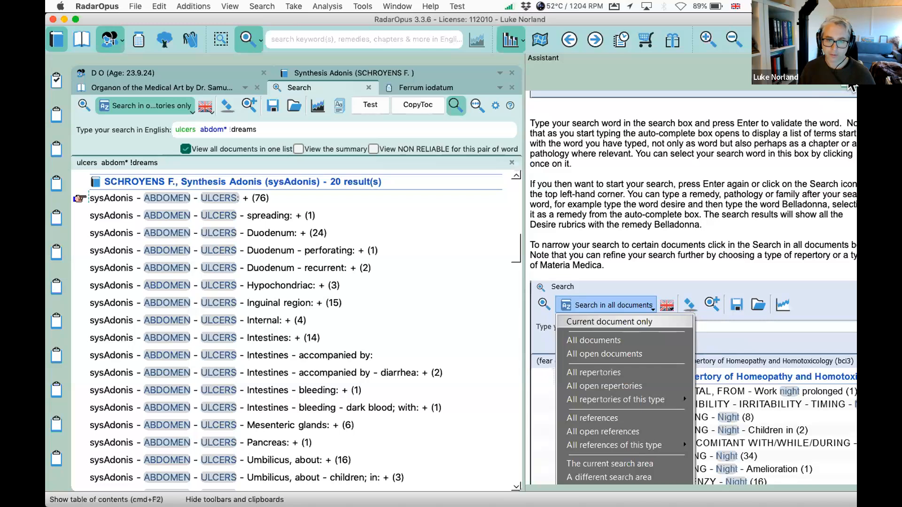
left_click(849, 85)
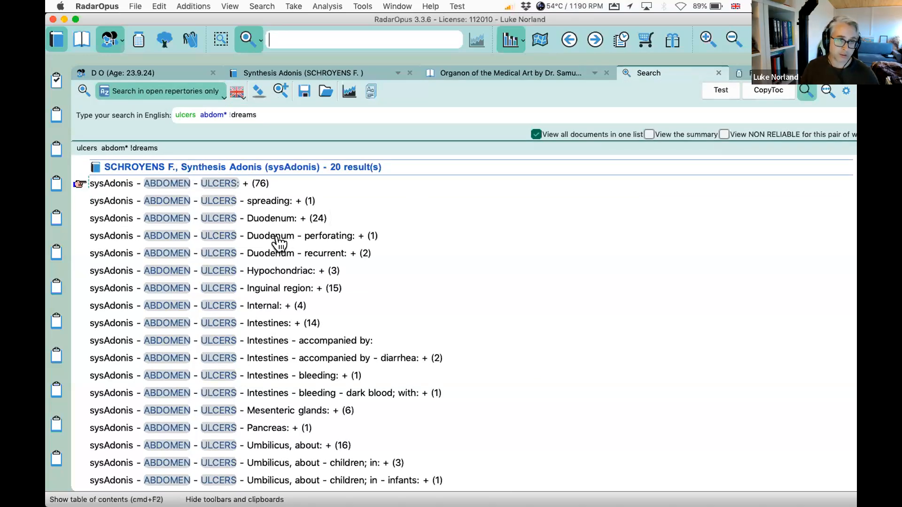
Combine all rubrics found into a new rubric on the first free clipboard, name it "ABDOMEN - ULCERS" and narrow the analysis's symptom column.
right_click(277, 234)
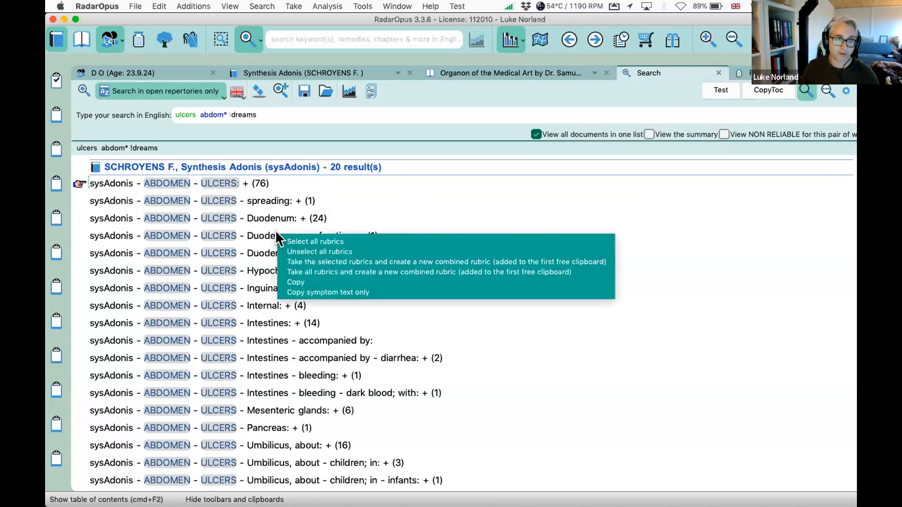
left_click(313, 272)
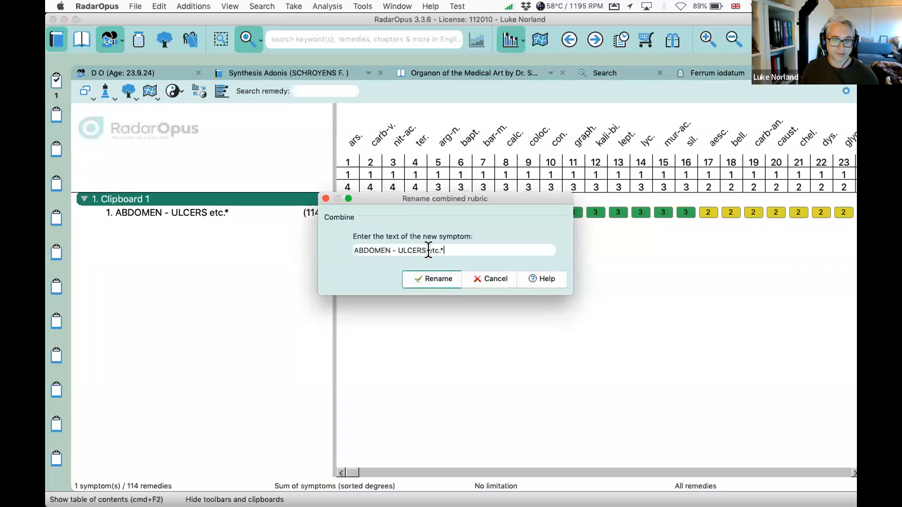
key("BackSpace")
key("BackSpace")
key("BackSpace")
key("BackSpace")
key("BackSpace")
key("BackSpace")
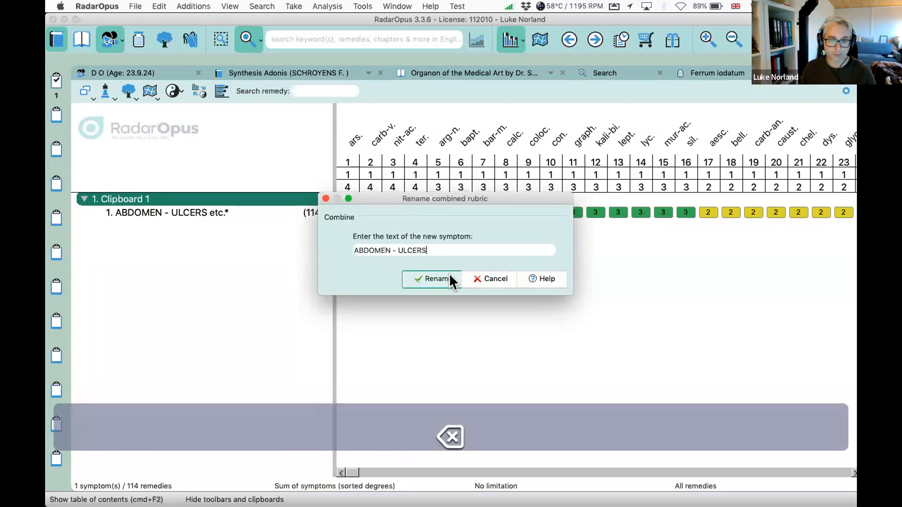
left_click(439, 278)
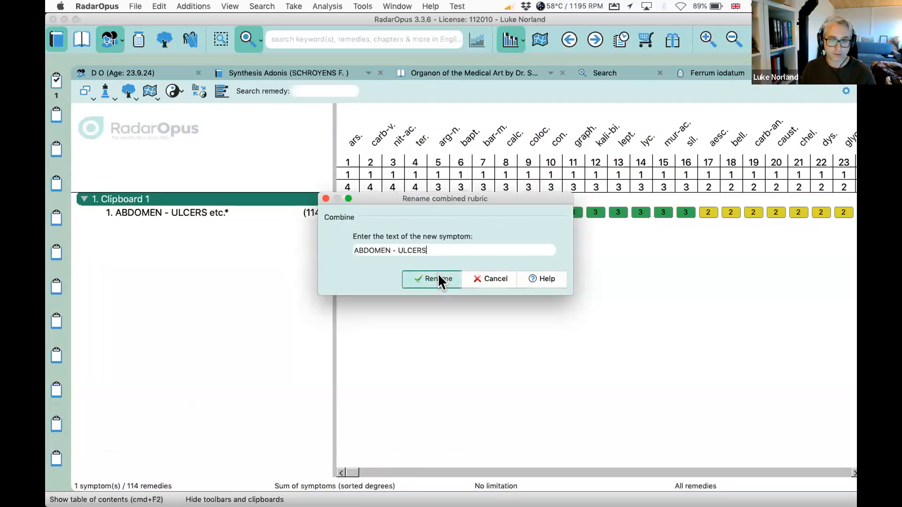
left_click(222, 214)
left_click_drag(336, 246, 268, 231)
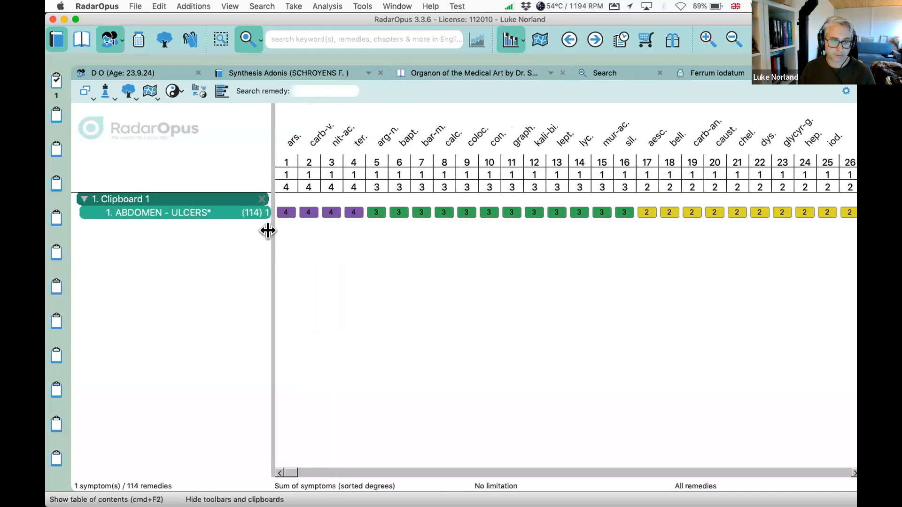
Return to the search results and look over the rubrics from Murphy, Suggesta, Knerr and Sensations as if.
left_click(628, 72)
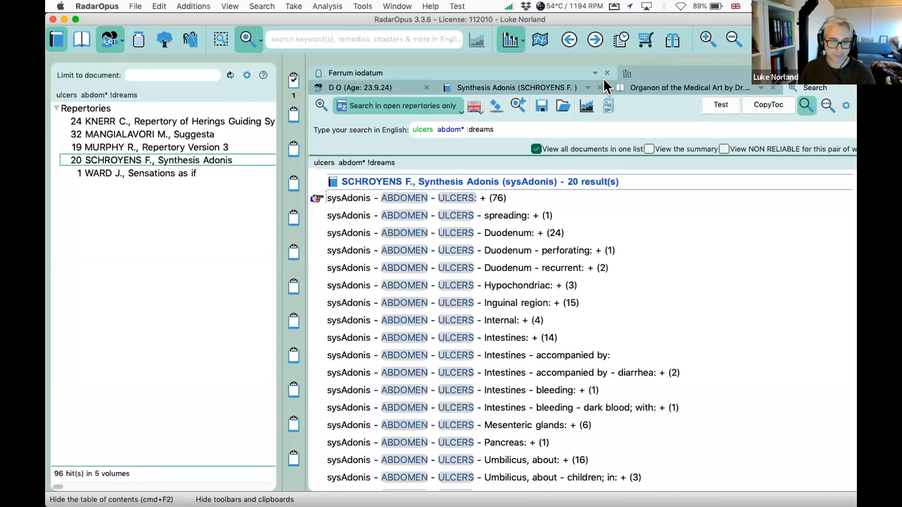
left_click(158, 148)
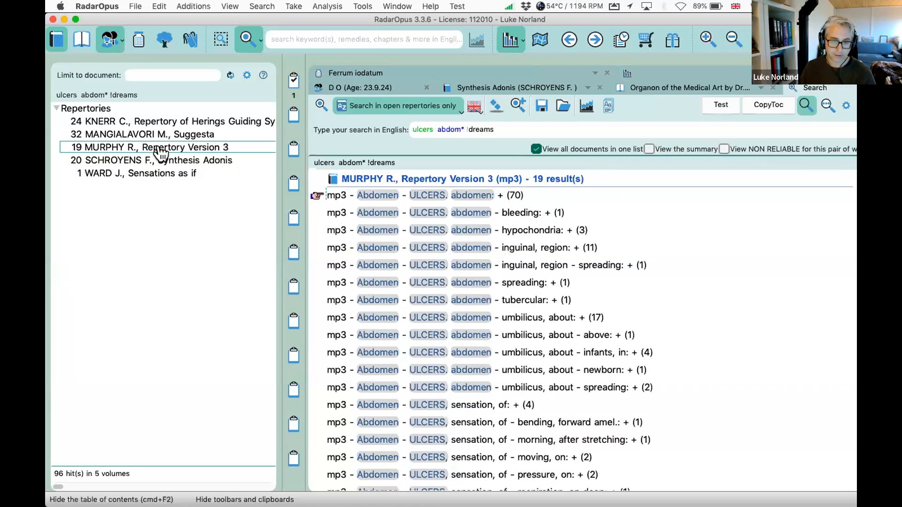
left_click(160, 135)
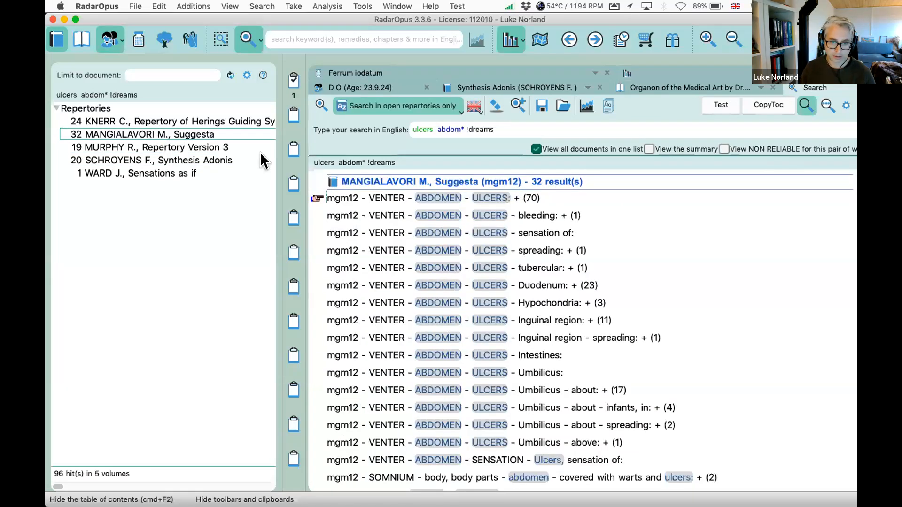
left_click(180, 122)
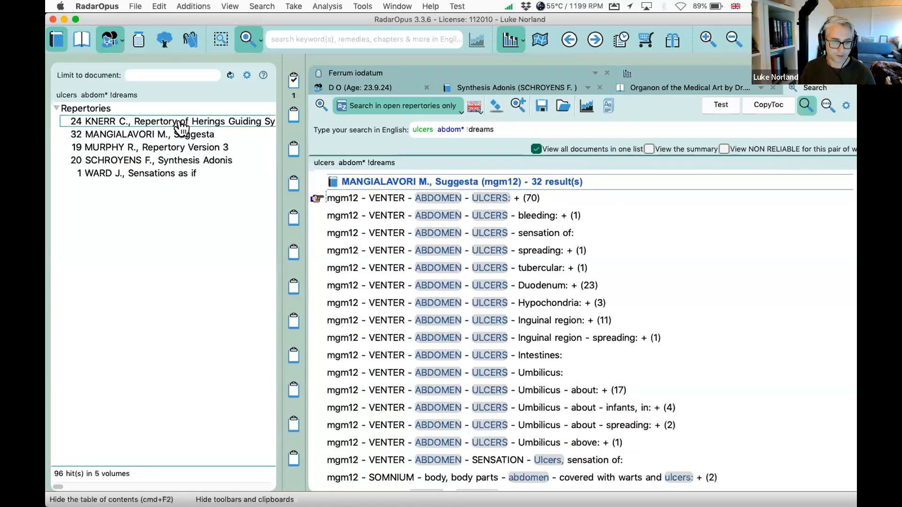
scroll(463, 301, "down", 5)
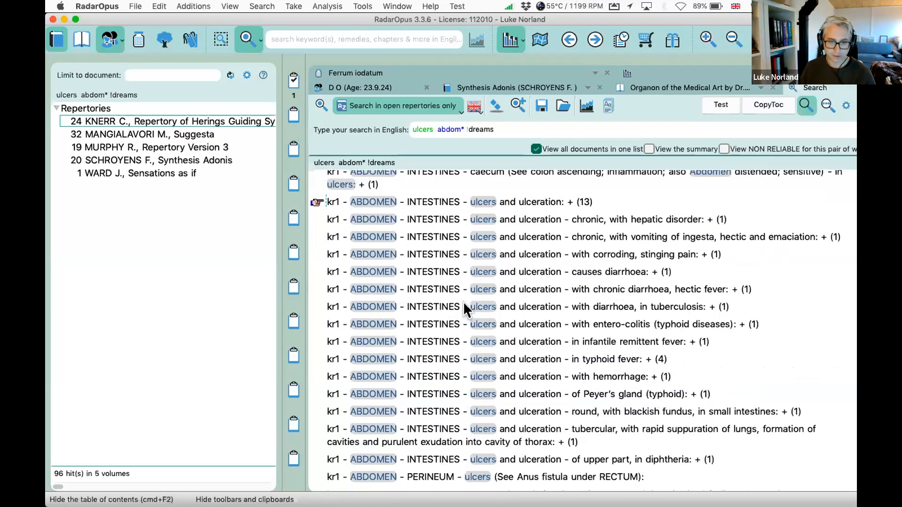
scroll(559, 239, "down", 5)
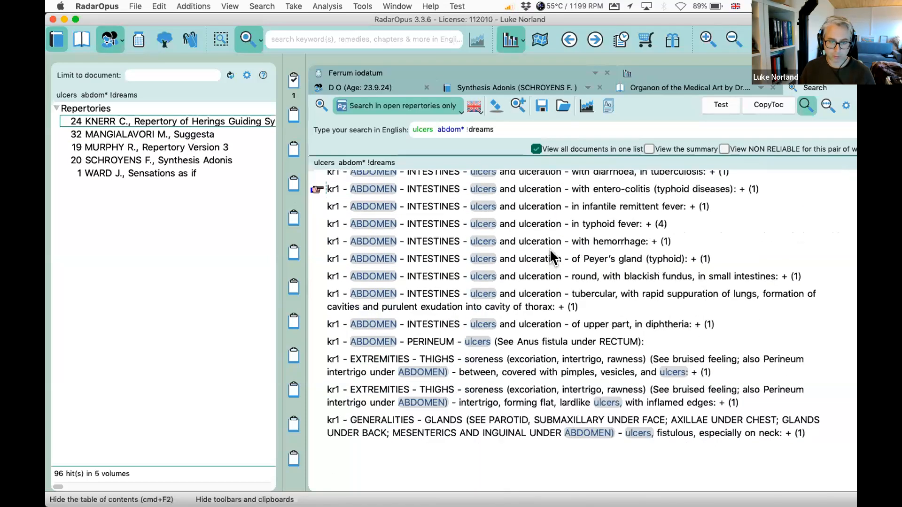
left_click(106, 174)
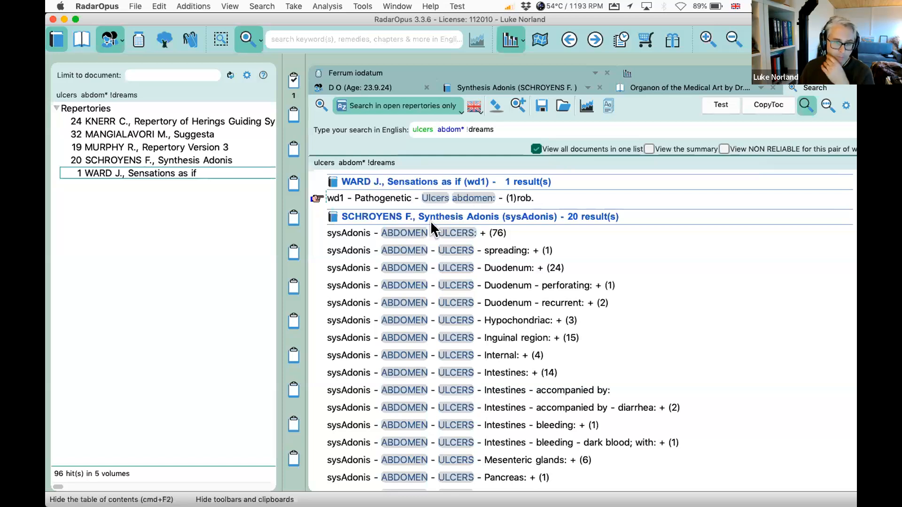
scroll(468, 198, "up", 1)
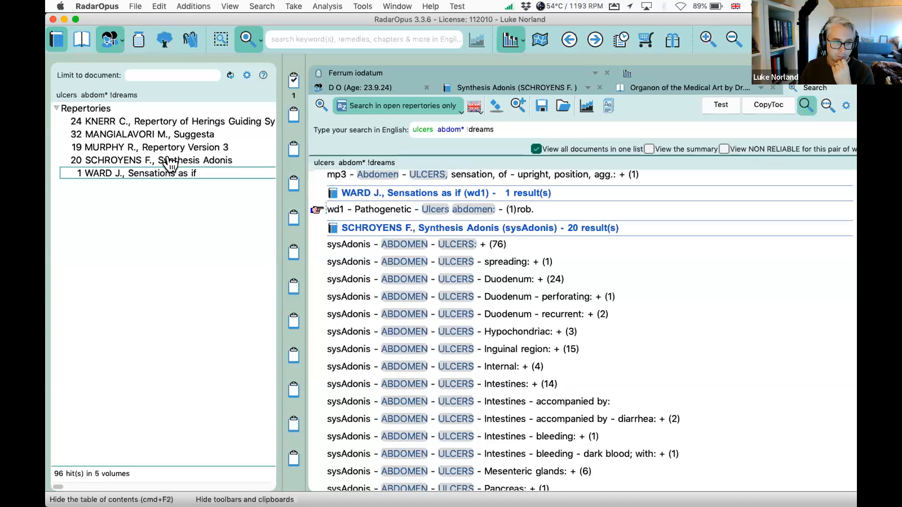
Compare the search results with the analysis of the combined abdomen ulcers rubric, showing the analysis without the table of contents.
left_click(694, 72)
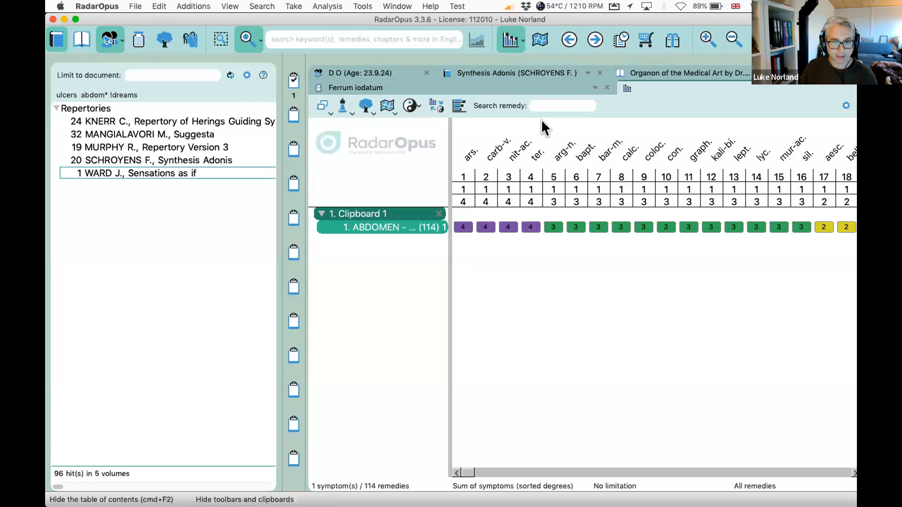
key("super+F2")
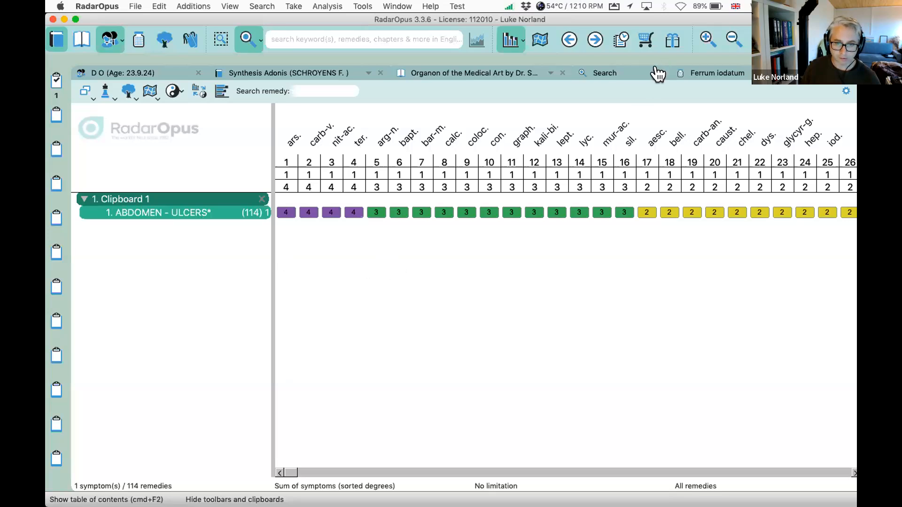
left_click(635, 71)
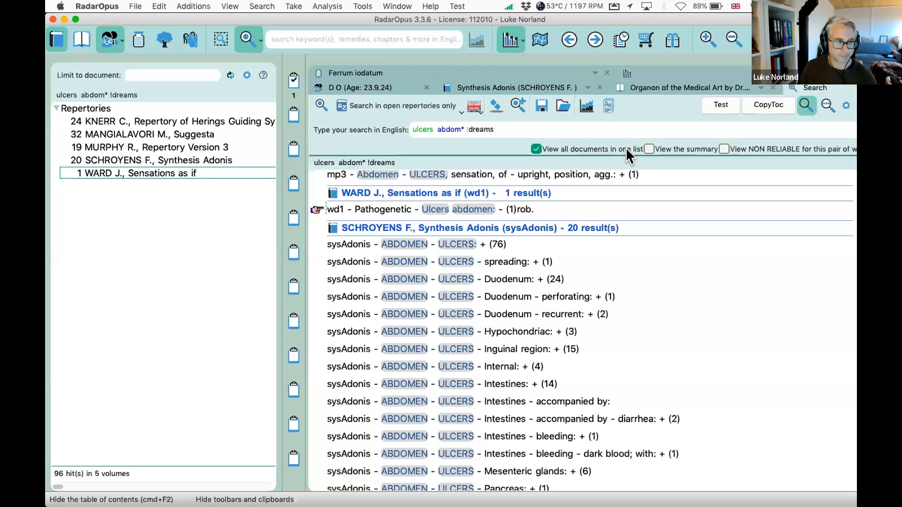
left_click(624, 74)
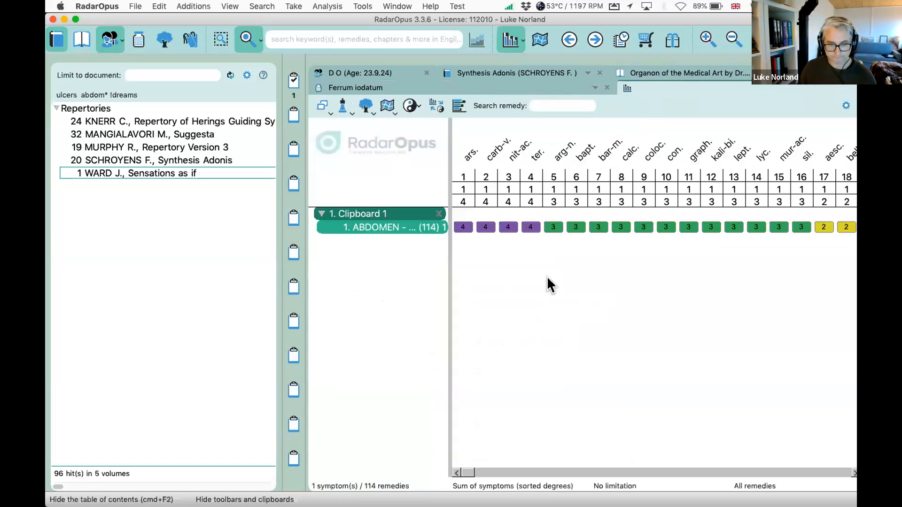
key("super+F2")
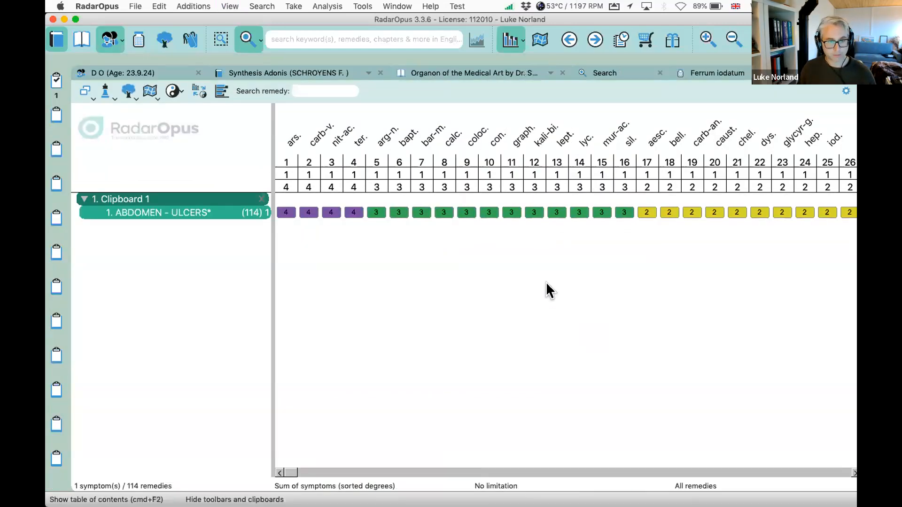
Go back to the patient file and save its consultation.
left_click(124, 75)
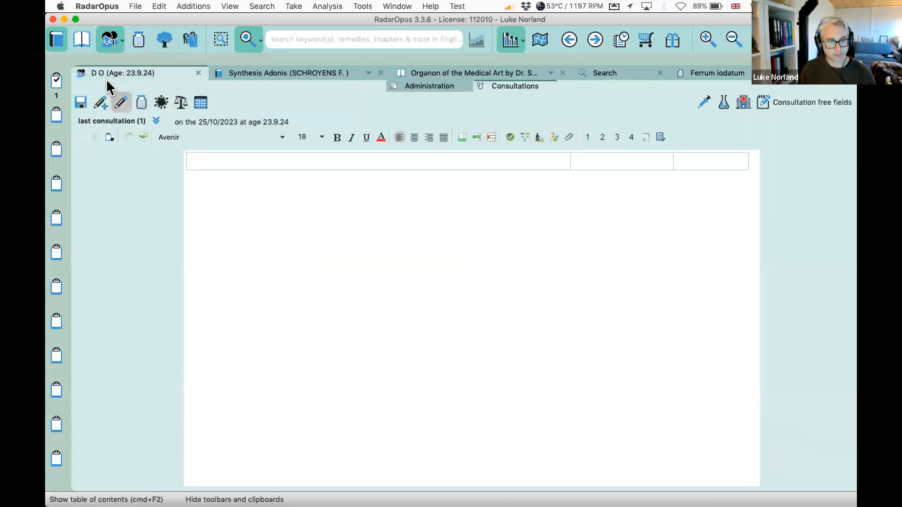
left_click(81, 103)
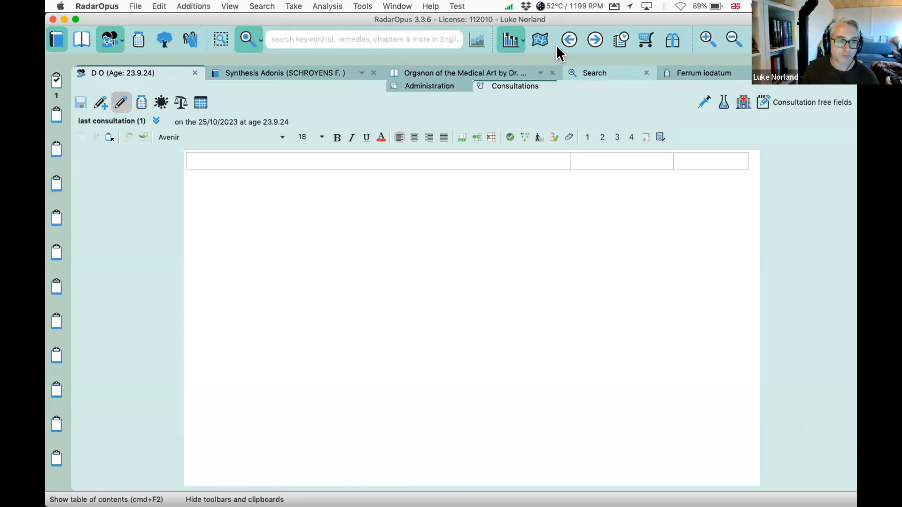
Search the open repertories for rubrics matching "perspi* copi* waki*".
left_click(364, 34)
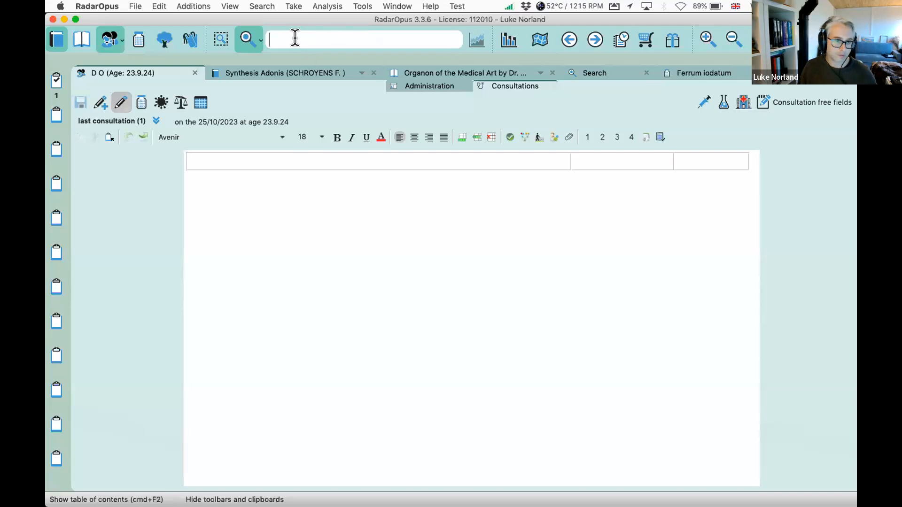
left_click(288, 168)
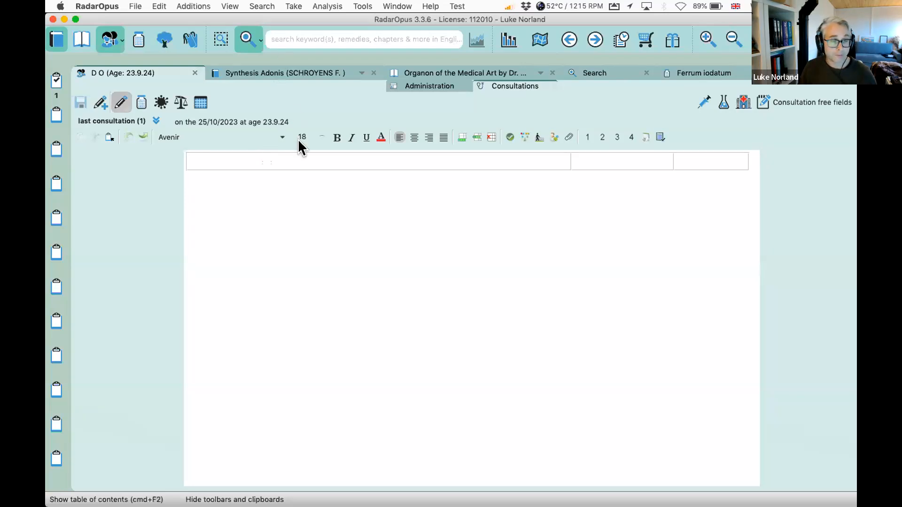
left_click(283, 40)
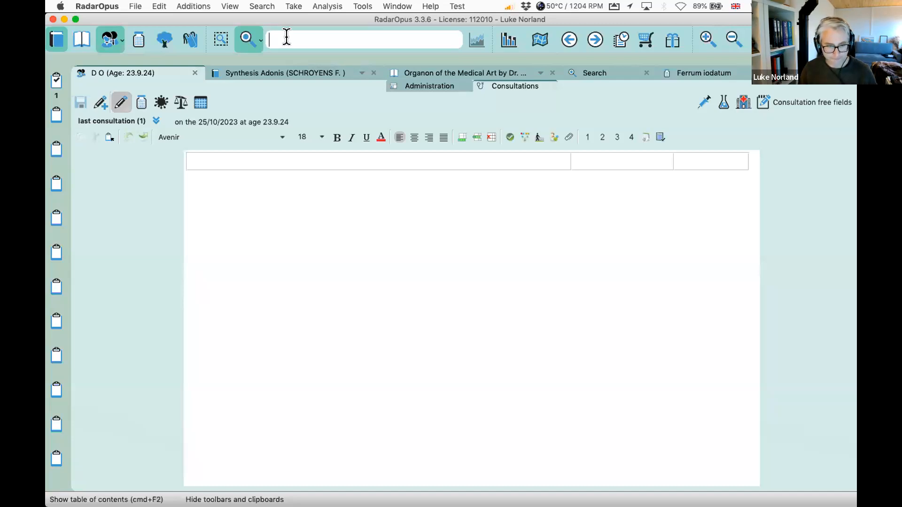
type("perspi* copi*")
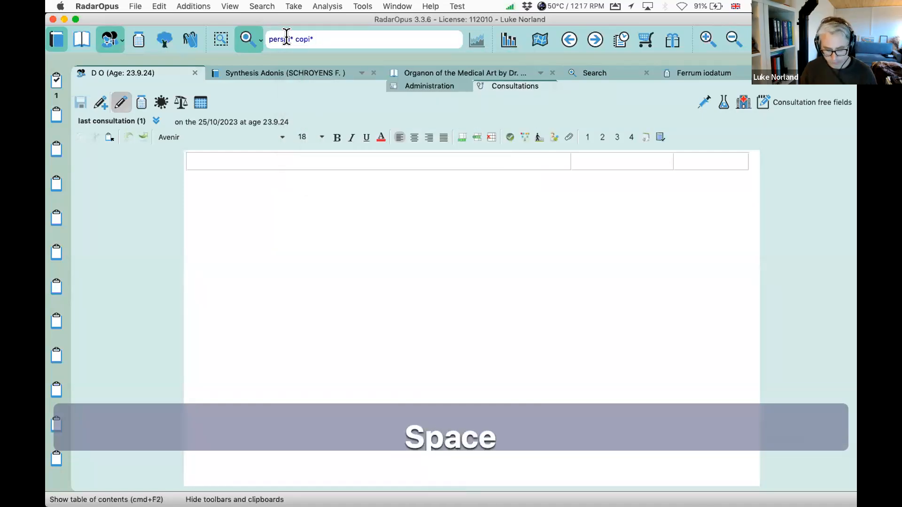
type(" waki*")
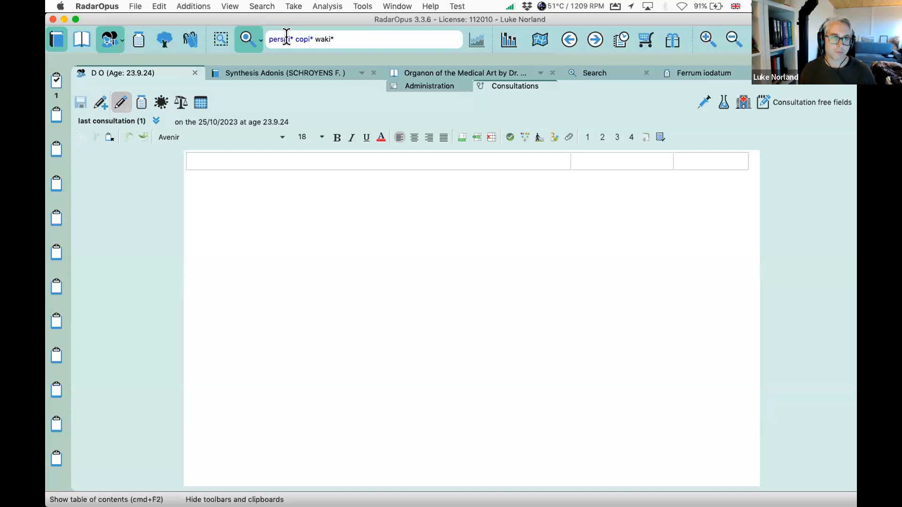
key("Return")
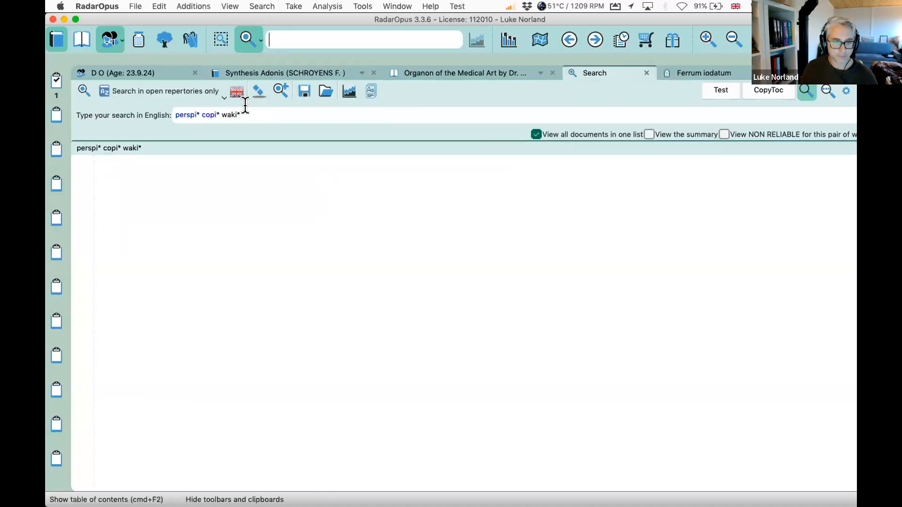
Change the repertory search to "perspi* profu*" by replacing "copi*" and removing "waki*".
double_click(230, 114)
key("BackSpace")
key("BackSpace")
key("BackSpace")
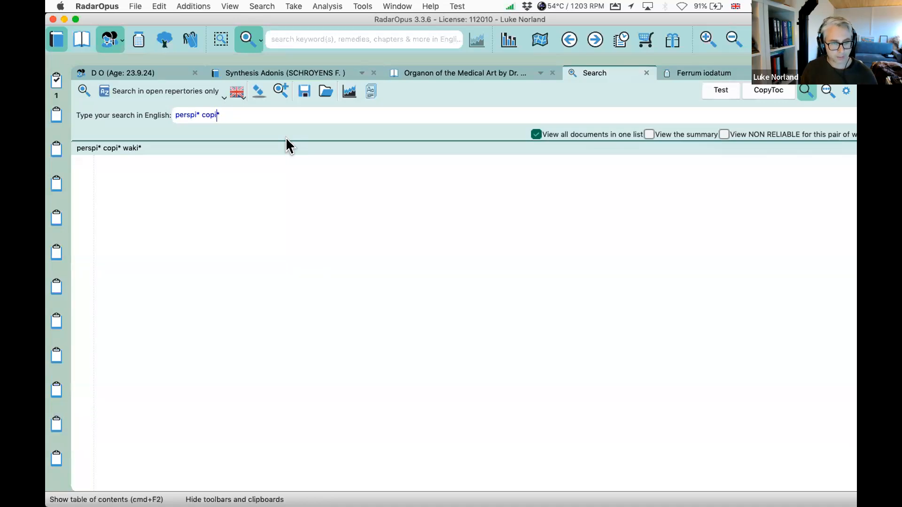
key("BackSpace")
key("BackSpace")
key("BackSpace")
key("BackSpace")
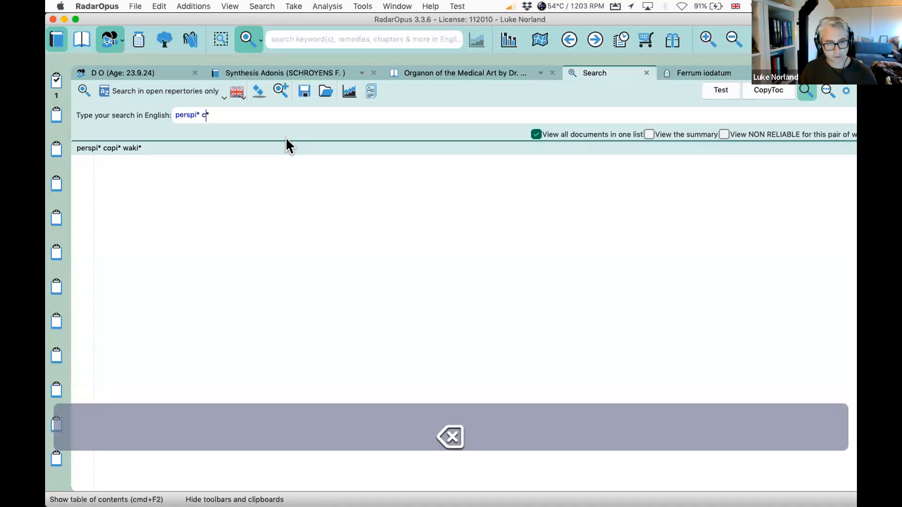
type("profu")
key("Return")
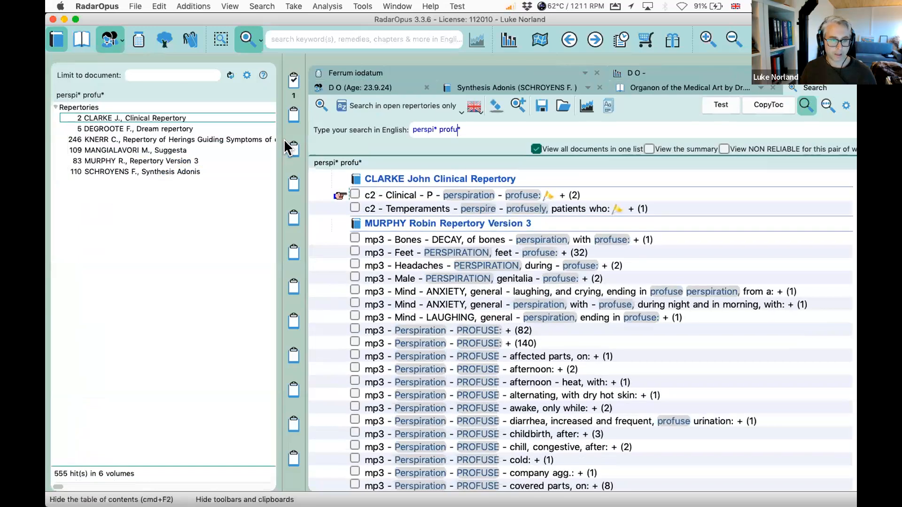
Look over the profuse perspiration rubrics found in Synthesis Adonis.
left_click(150, 173)
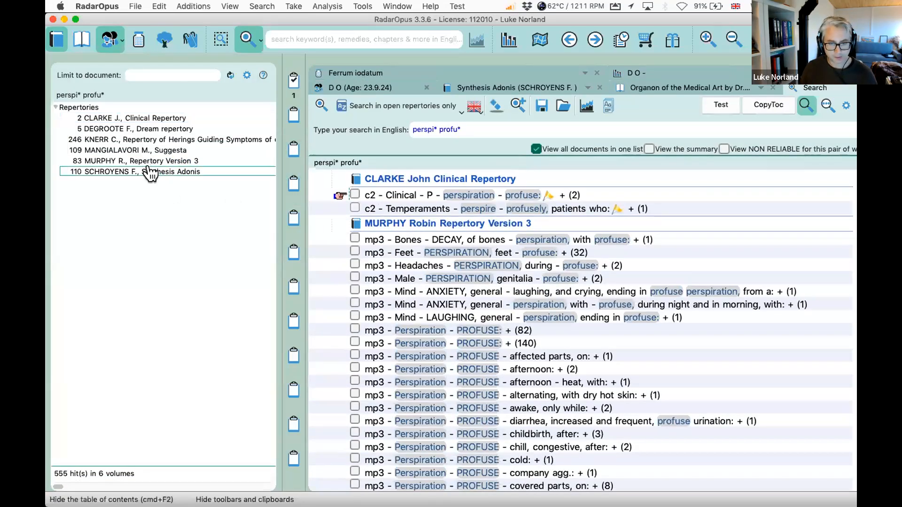
scroll(628, 314, "down", 5)
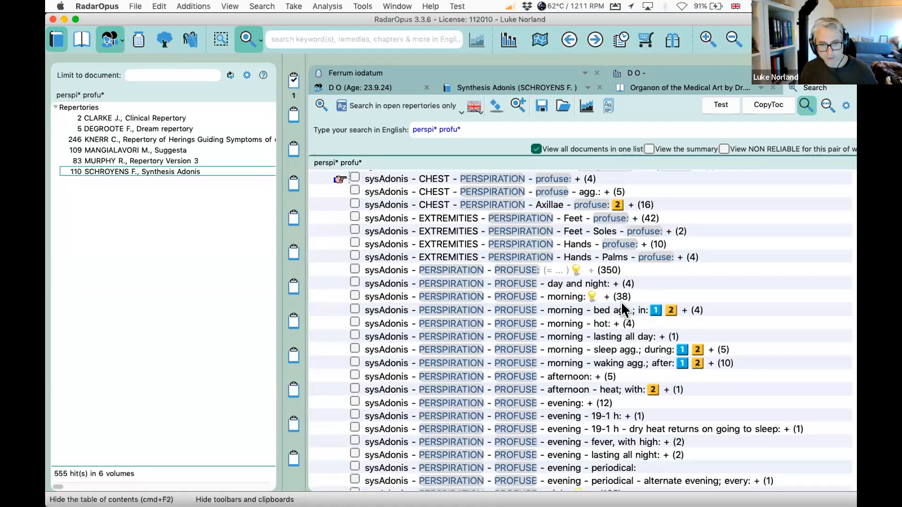
scroll(627, 312, "down", 7)
Narrow the search to "perspi* profu* waki*" and review the rubrics from Murphy, Suggesta and Synthesis Adonis.
left_click(495, 127)
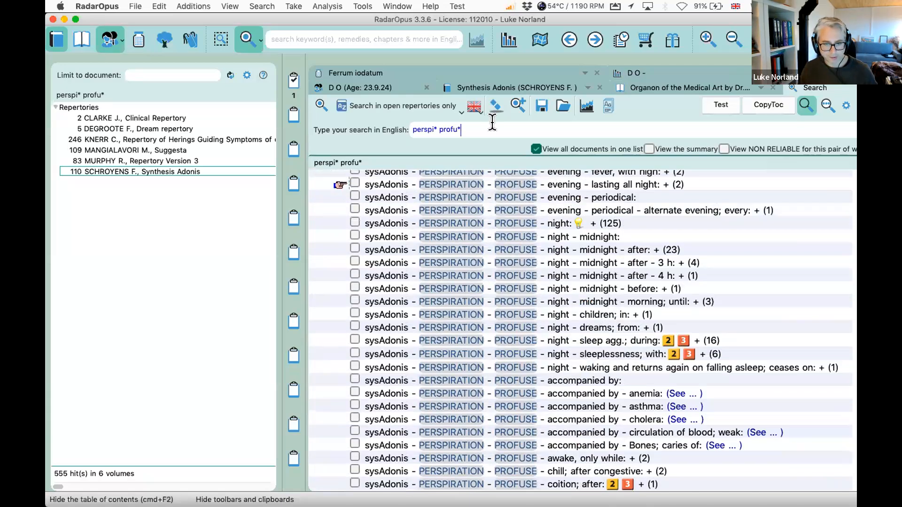
type("waki*")
key("Return")
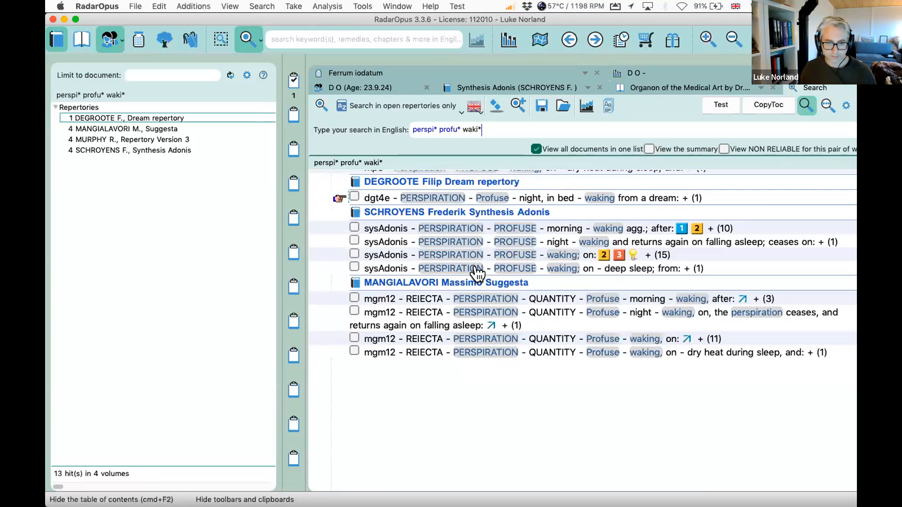
left_click(143, 138)
left_click(142, 129)
left_click(173, 150)
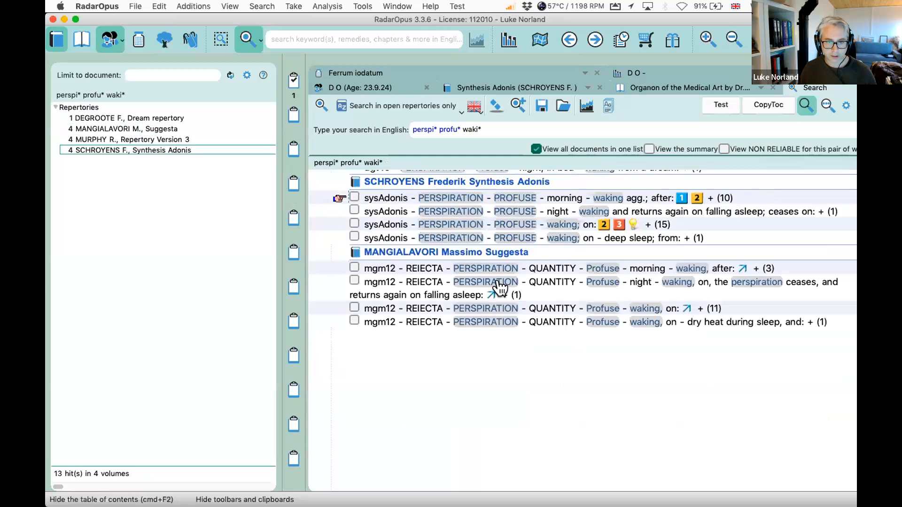
Combine all rubrics found into a new perspiration rubric with a shortened name and move it to clipboard 1.
key("super+Return")
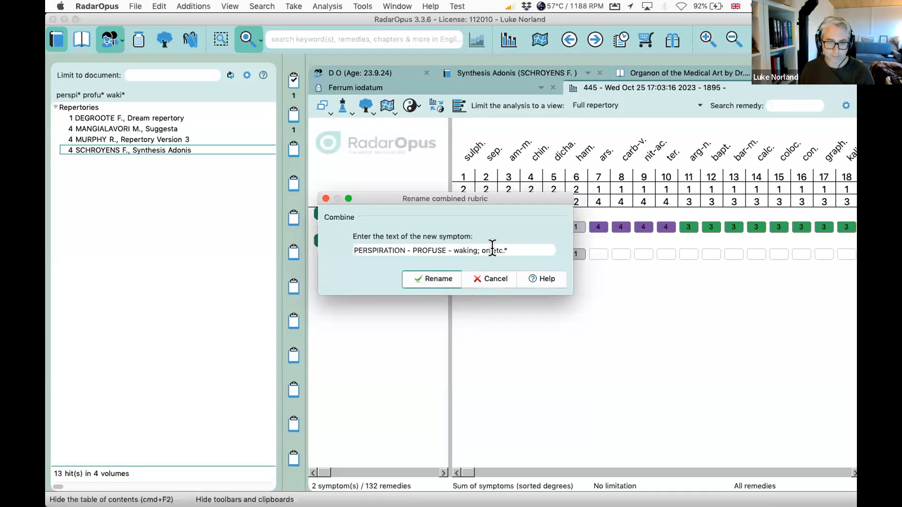
key("BackSpace")
key("BackSpace")
key("BackSpace")
key("BackSpace")
key("BackSpace")
key("BackSpace")
key("BackSpace")
left_click(441, 281)
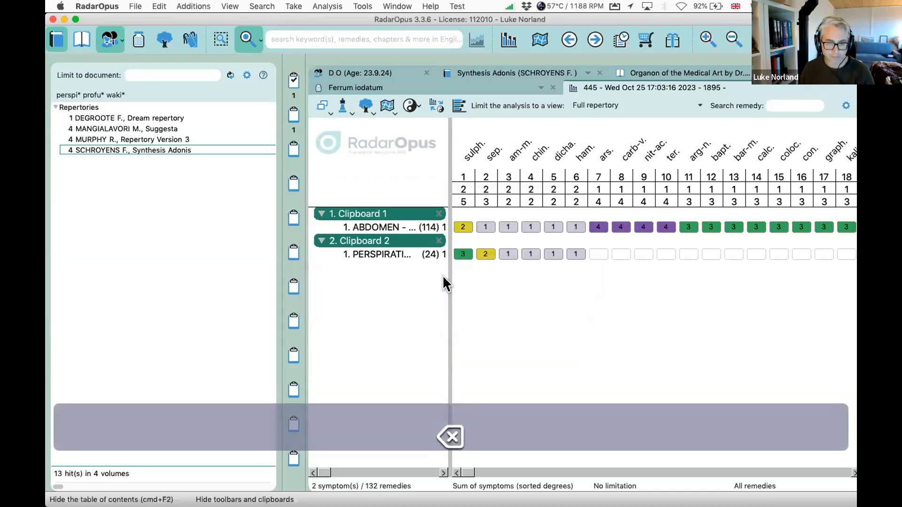
left_click(350, 257)
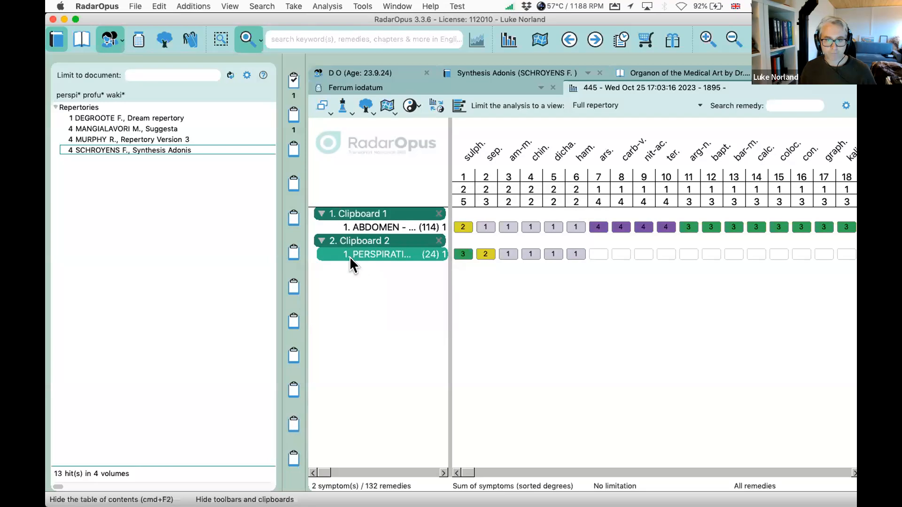
left_click_drag(350, 257, 293, 80)
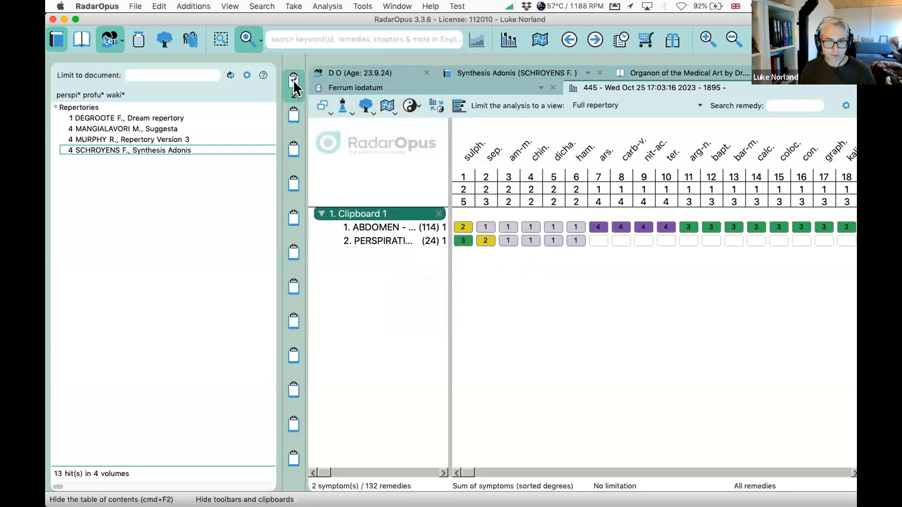
Open the remedy information for Dichapetalum from the analysis, read Murphy's keynotes, check its families and return to the analysis.
double_click(559, 158)
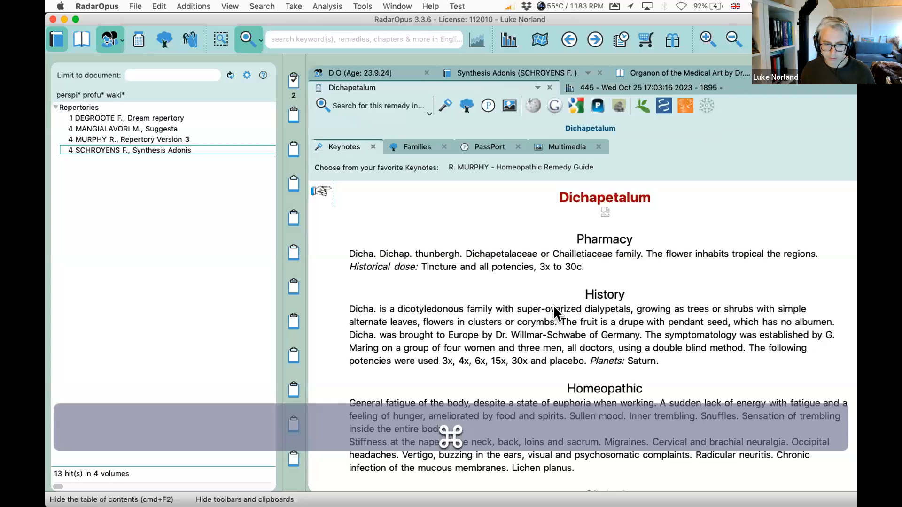
key("super+plus")
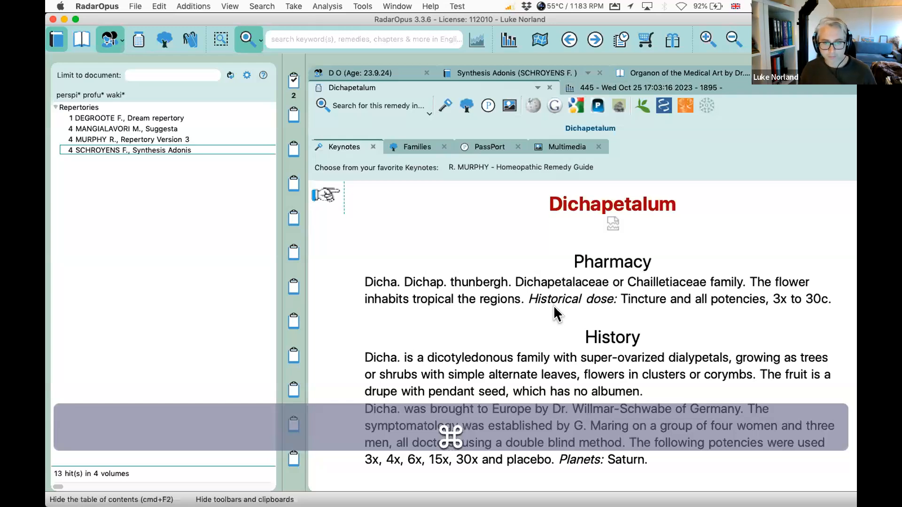
key("super+minus")
scroll(554, 306, "down", 5)
scroll(477, 309, "up", 5)
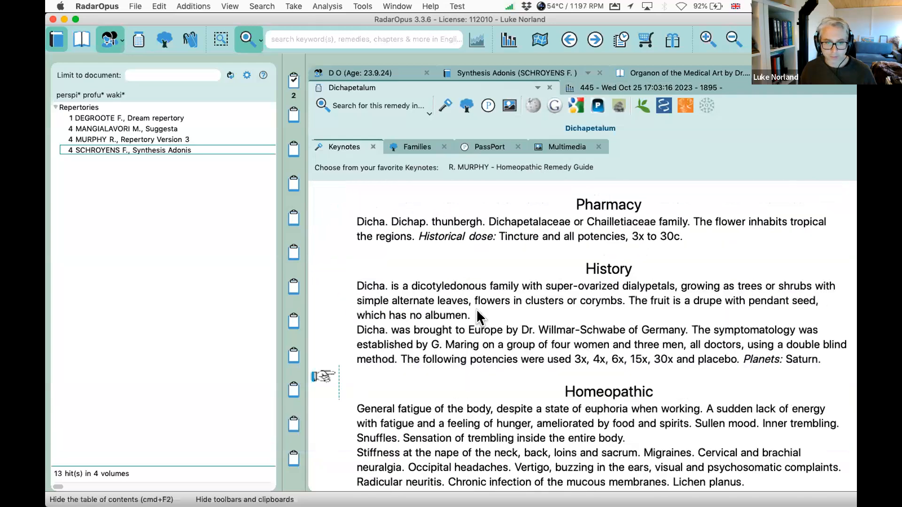
left_click(417, 147)
left_click(386, 250)
left_click(614, 88)
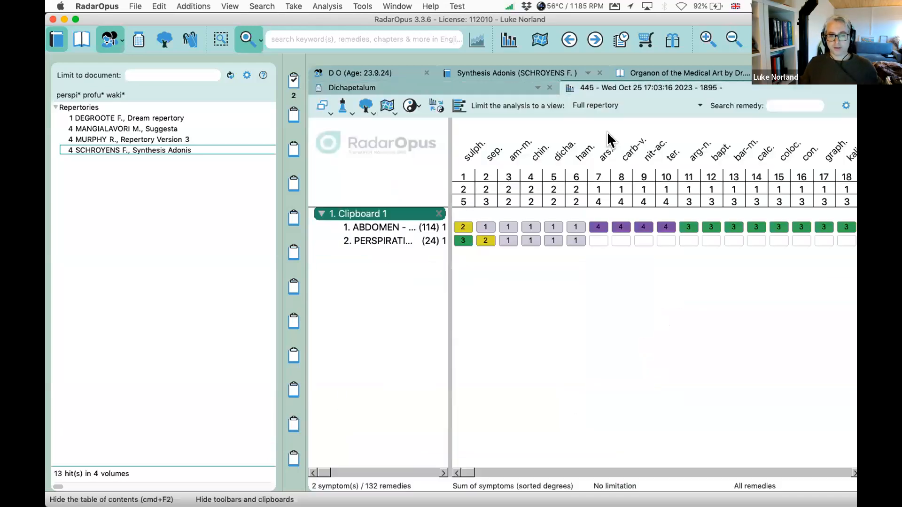
Hide the table of contents and return to the consultation in the patient file.
key("super+F2")
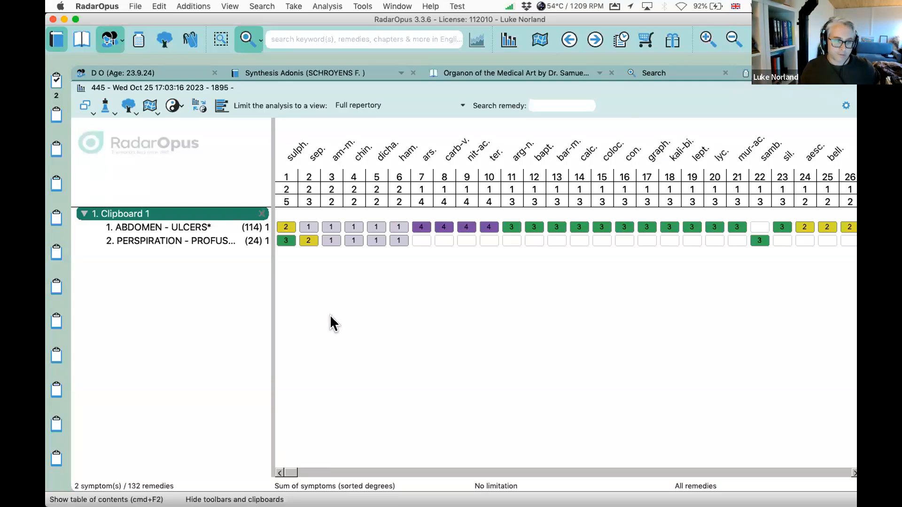
left_click(122, 71)
left_click(81, 119)
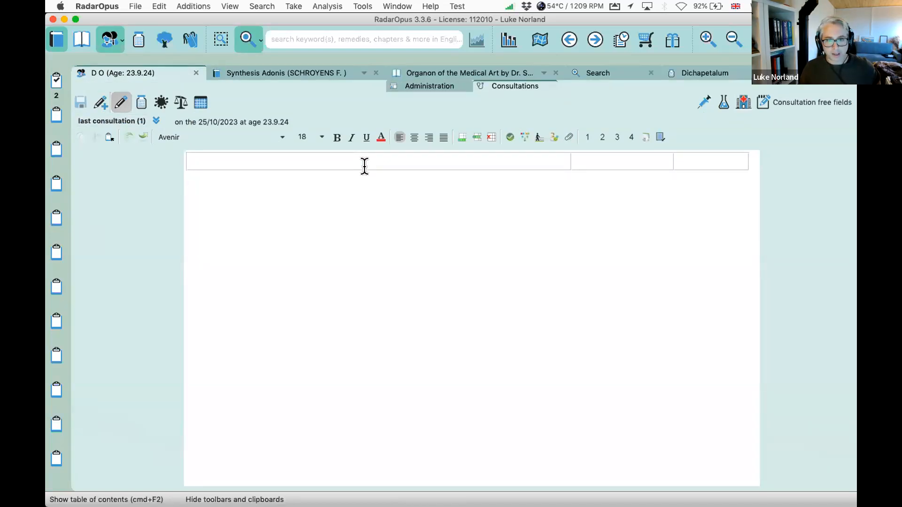
Open the Synthesis Adonis repertory and go to its Back chapter through the chapter navigation.
left_click(331, 72)
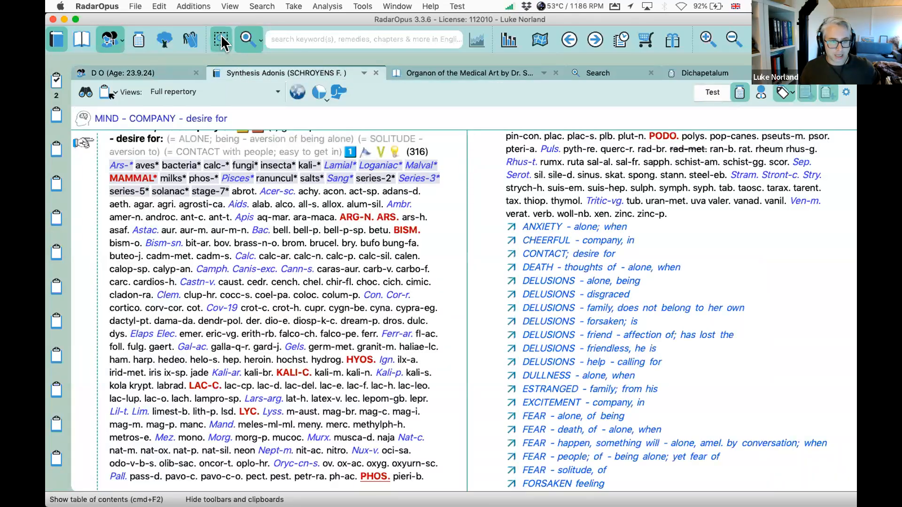
left_click(83, 98)
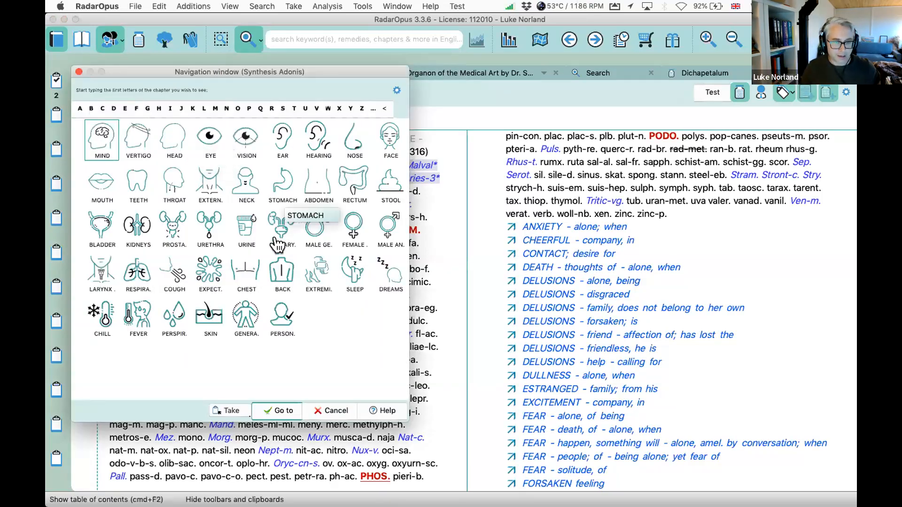
left_click(281, 278)
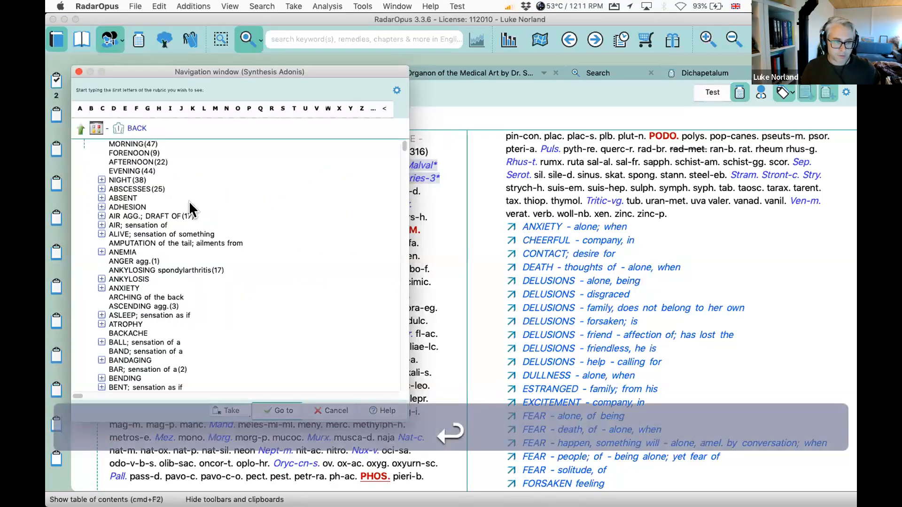
Go to the Skin chapter of Synthesis Adonis by entering "skin" in the chapter navigation.
left_click_drag(113, 157, 220, 43)
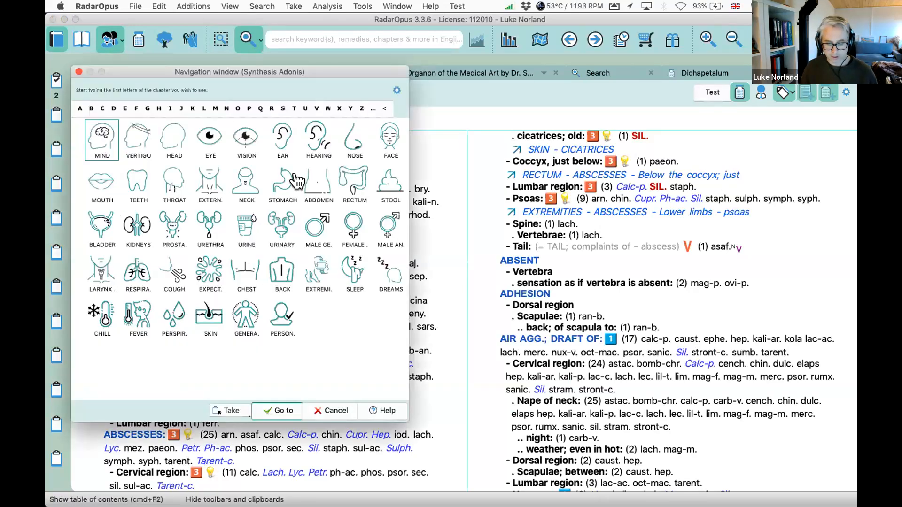
type("skin")
key("Return")
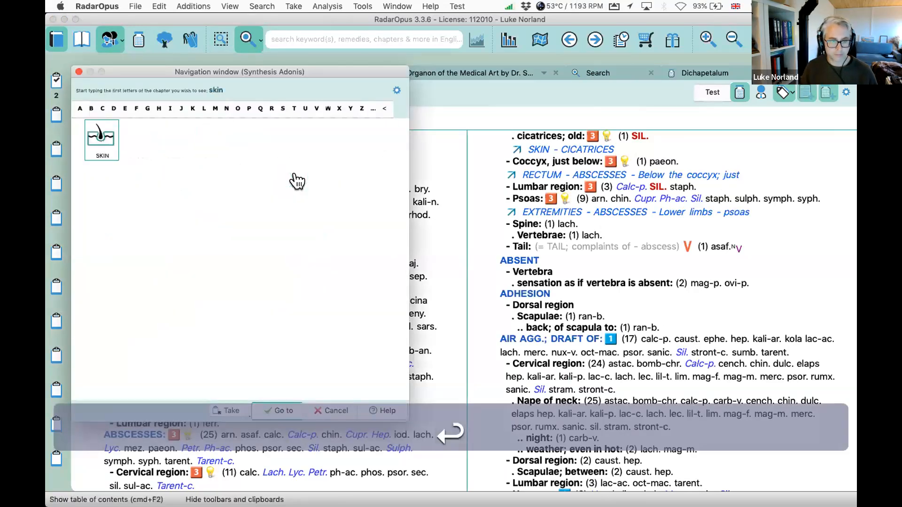
key("Return")
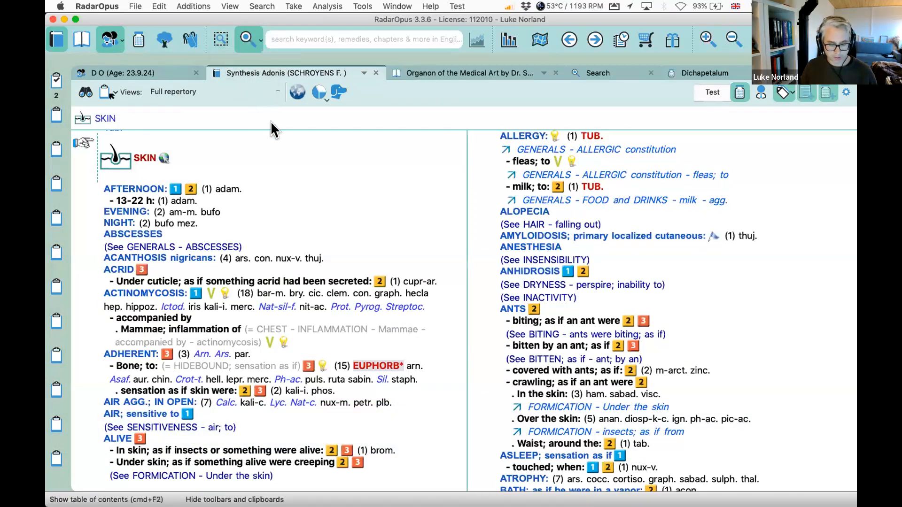
Go to the Bladder chapter of Synthesis Adonis by its abbreviation in the chapter navigation.
key("F2")
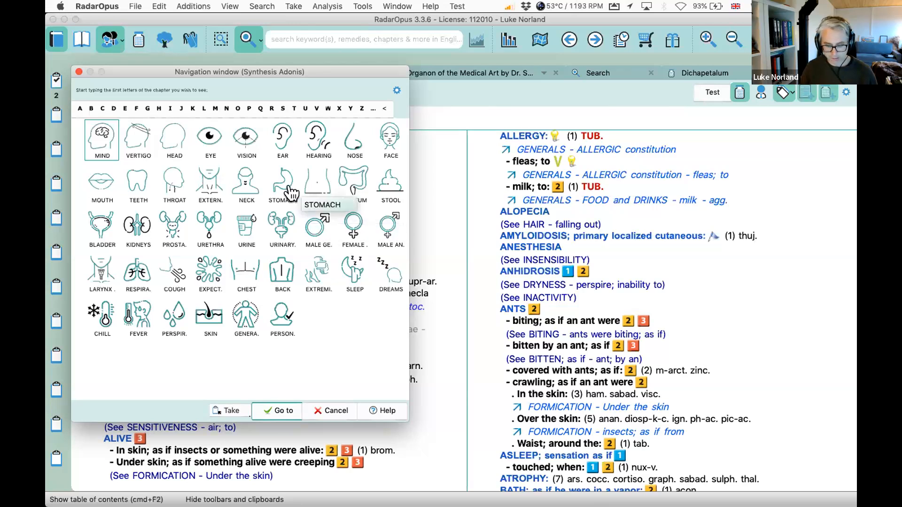
type("bld")
key("Return")
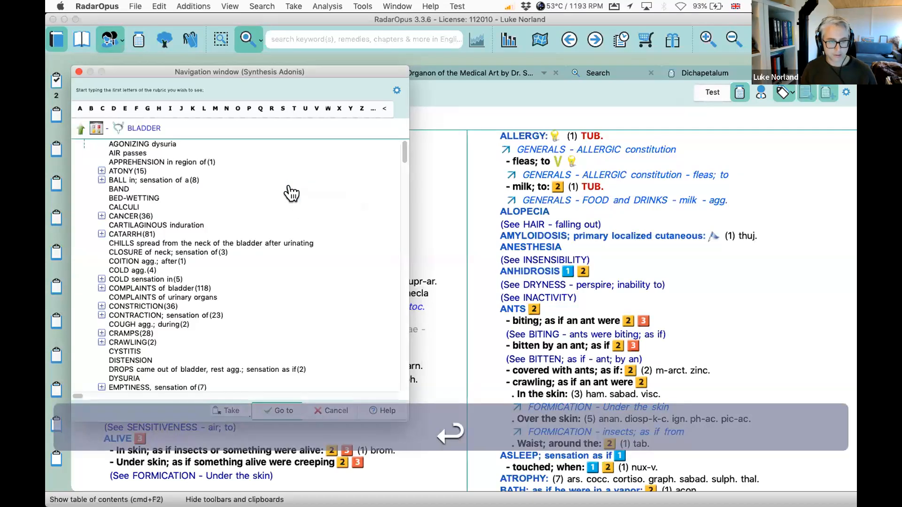
key("Return")
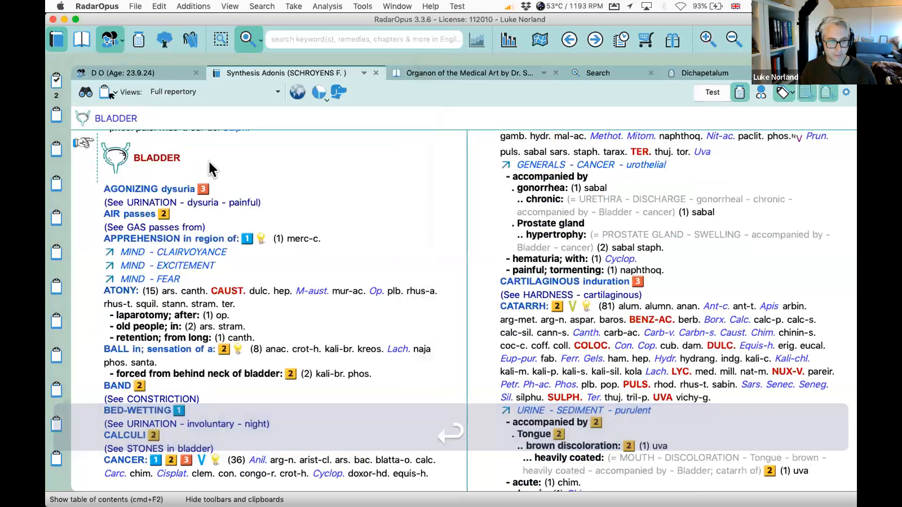
Add the Bladder and Teeth chapters of Synthesis Adonis to the search area, and check the search area's chapter list.
left_click_drag(113, 157, 219, 43)
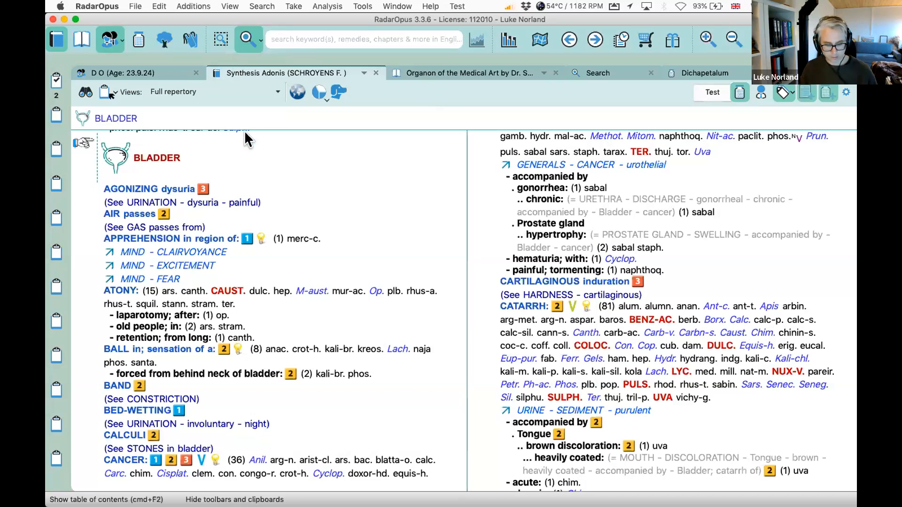
key("F2")
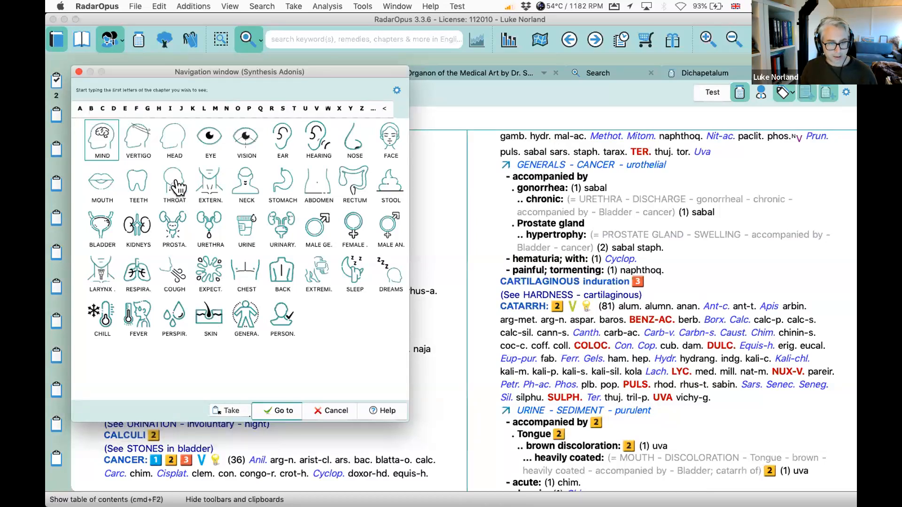
left_click(135, 188)
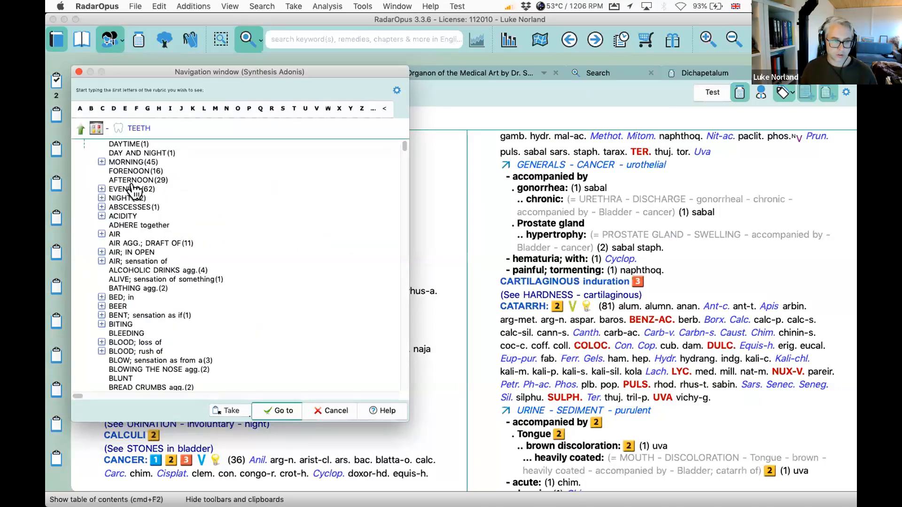
key("Return")
left_click_drag(174, 130, 217, 37)
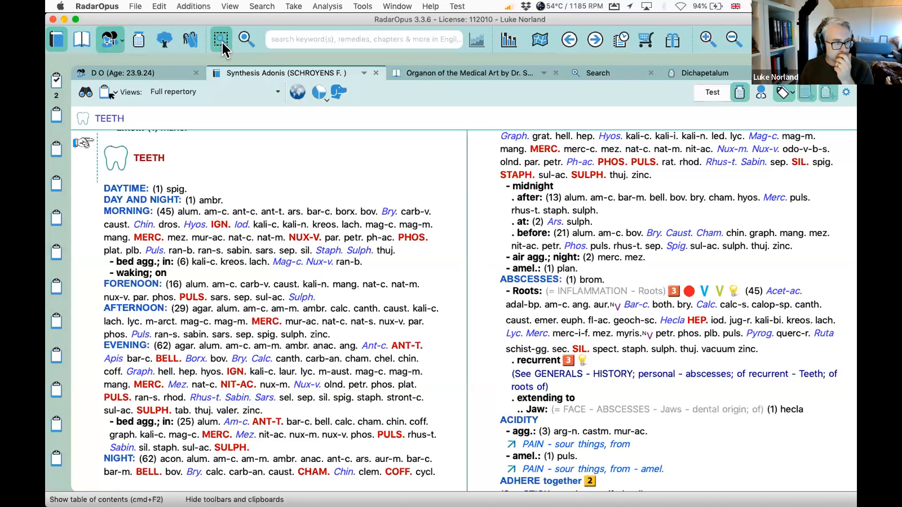
left_click(221, 42)
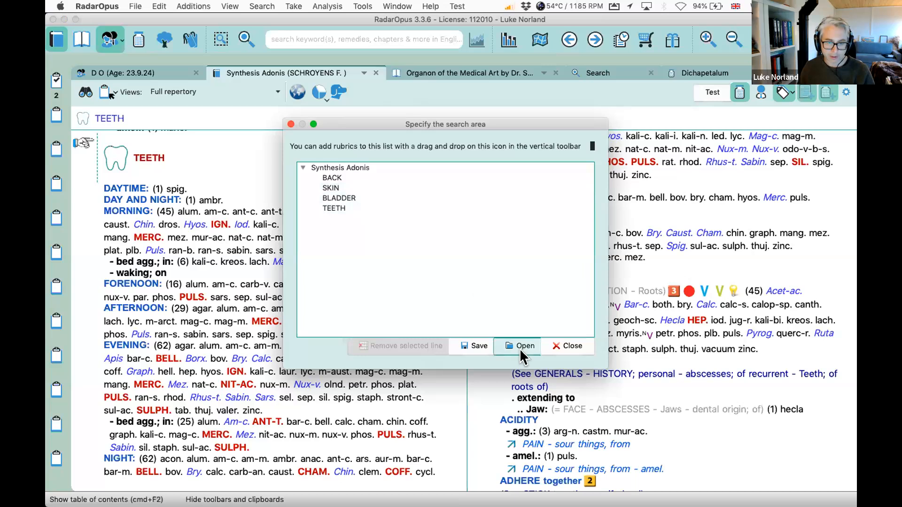
left_click(585, 349)
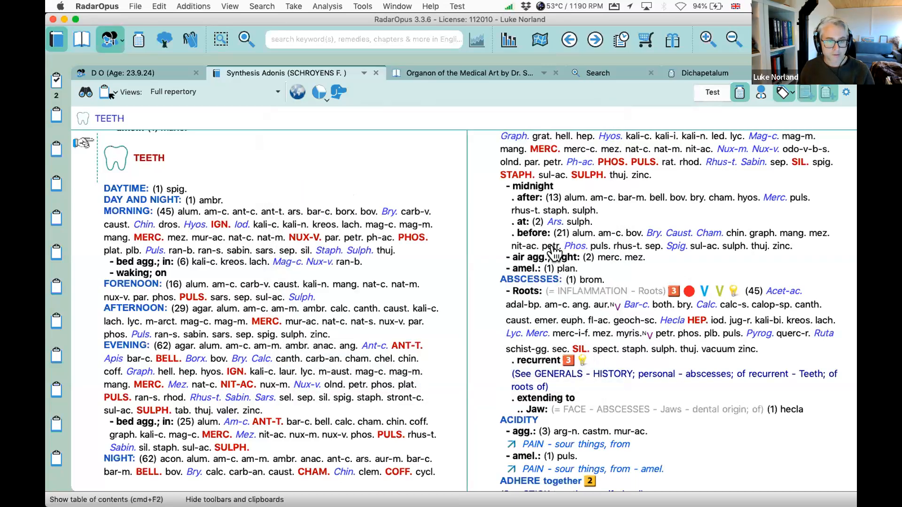
From the analysis, search for the remedy Sulphur in the current search area and look through the rubrics.
left_click(817, 86)
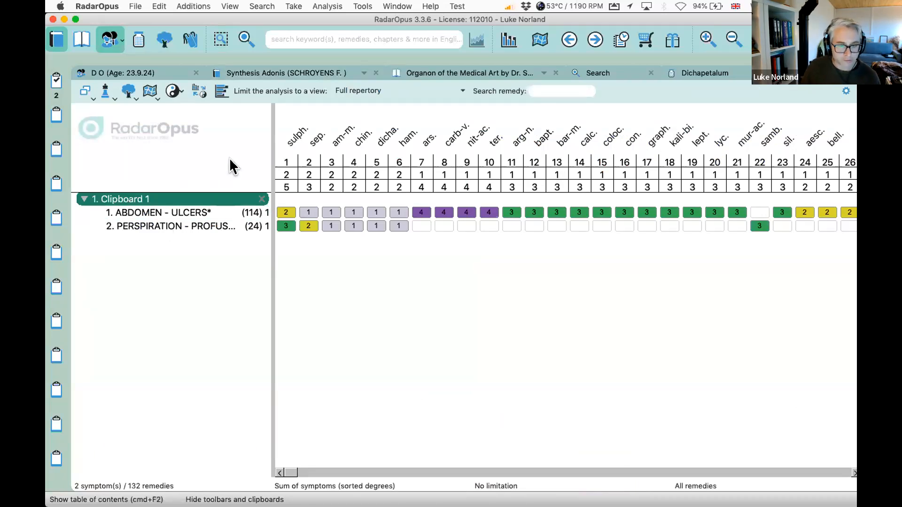
right_click(282, 141)
mouse_move(330, 149)
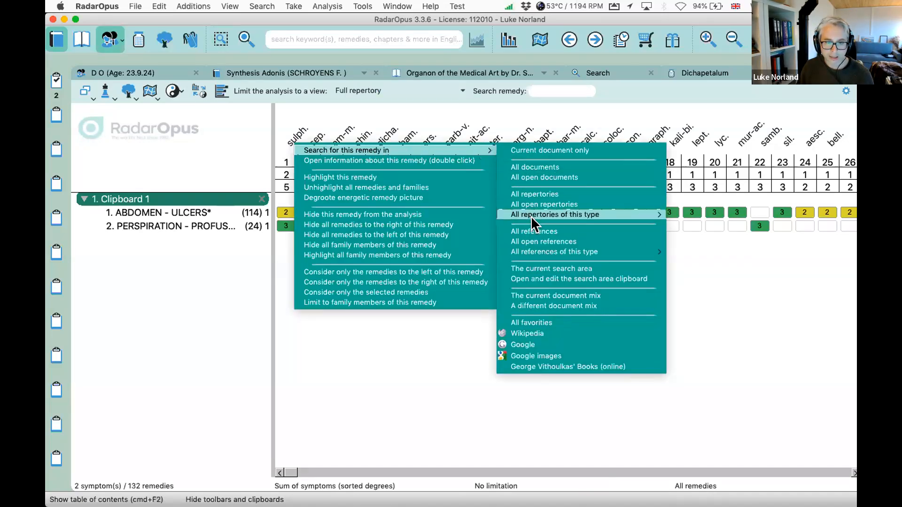
left_click(549, 266)
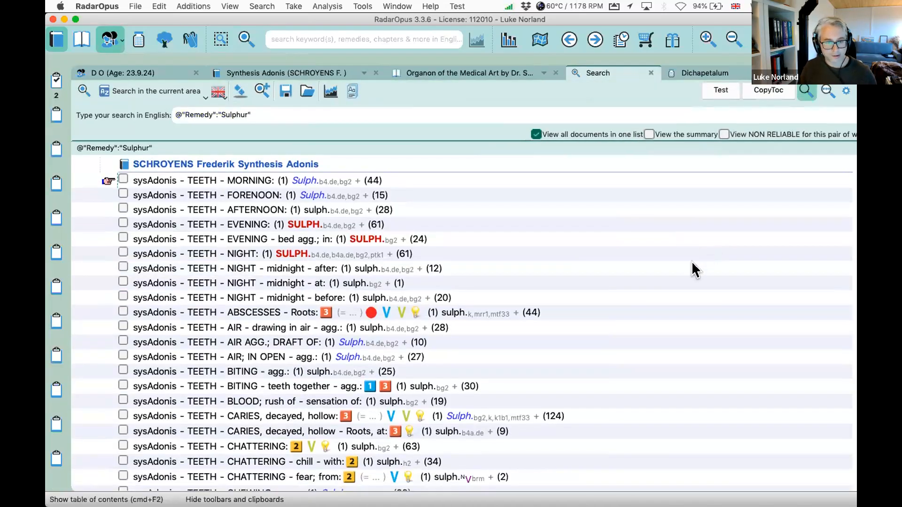
scroll(663, 278, "down", 10)
scroll(663, 279, "down", 20)
scroll(657, 288, "down", 20)
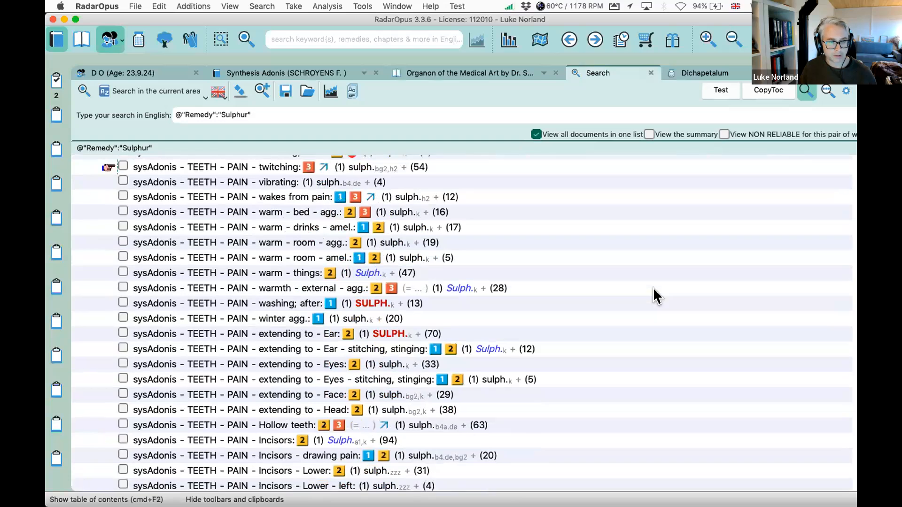
scroll(653, 288, "down", 7)
Narrow the Sulphur search by adding the alternative wildcard terms erupt* | inflam* | stiff* to the query, and run it.
left_click(303, 115)
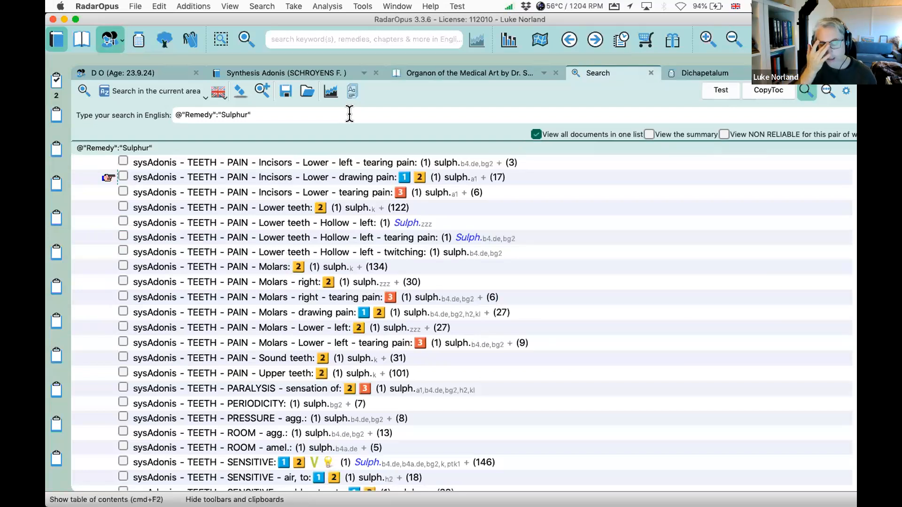
type("e")
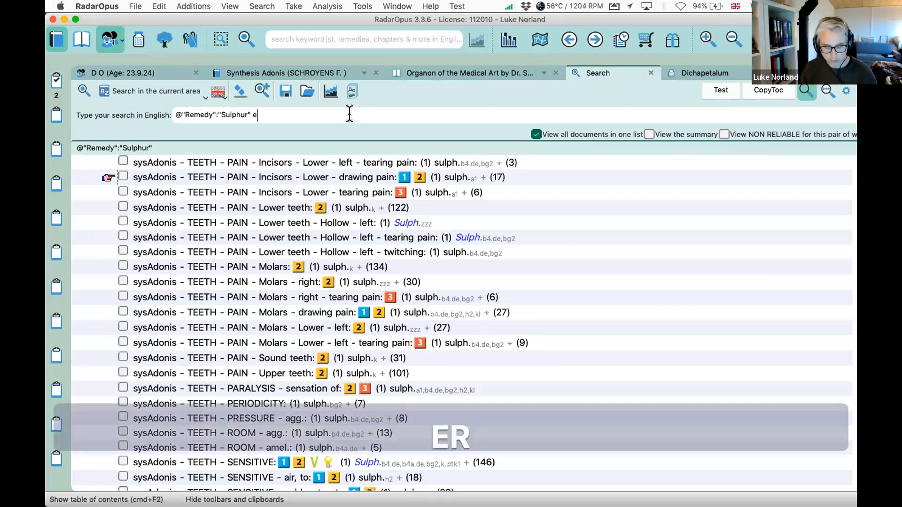
type("rupt* |")
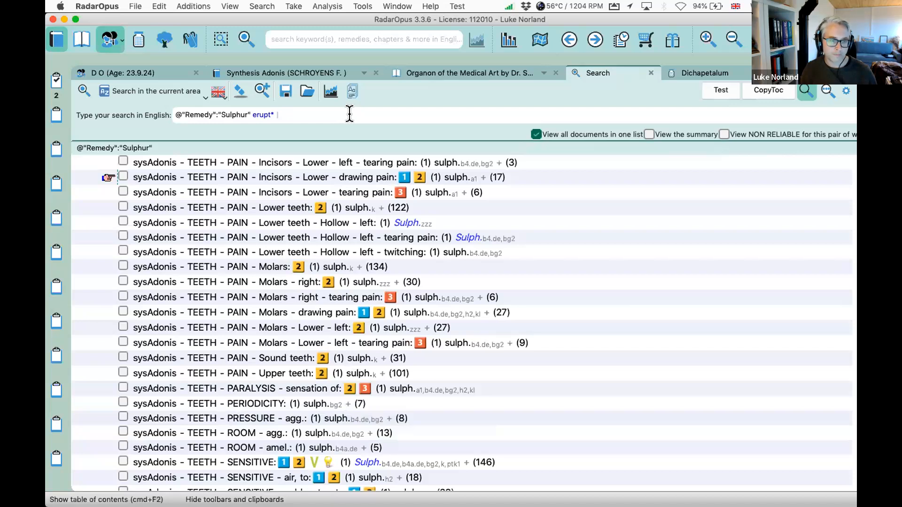
type(" inflam* ")
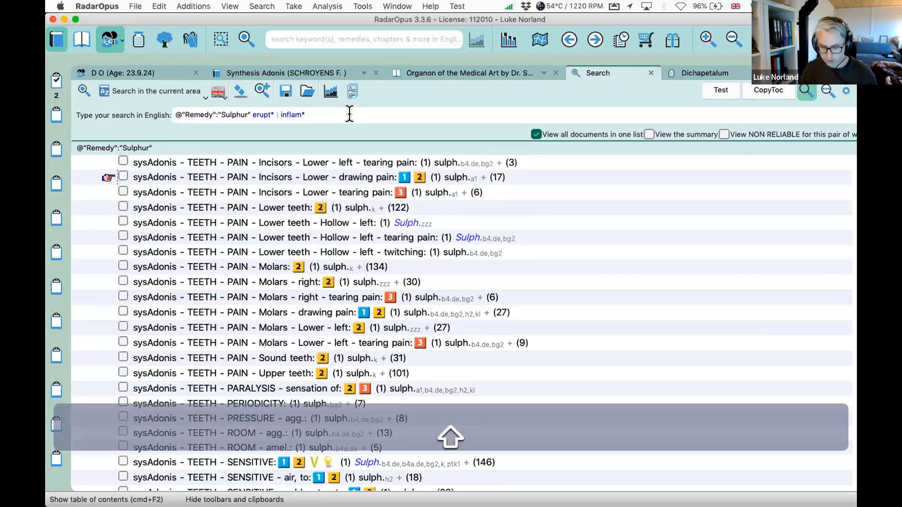
type("|")
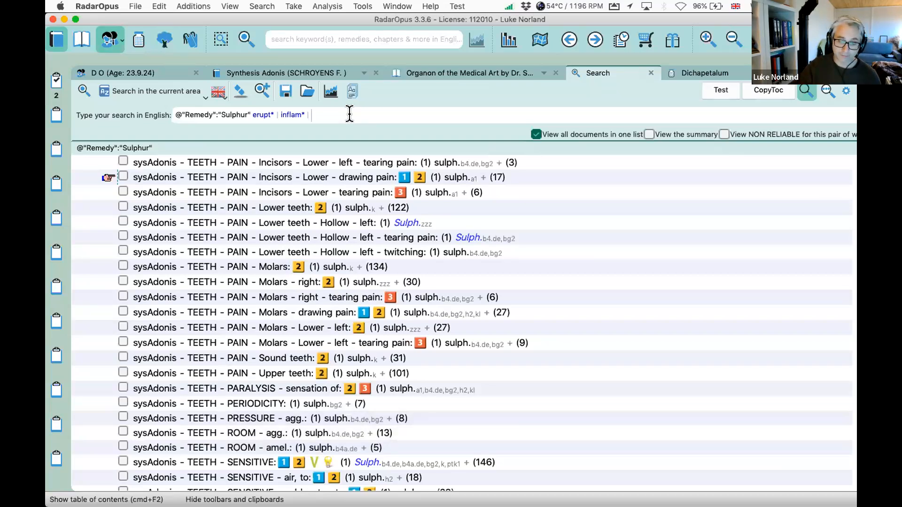
key("shift")
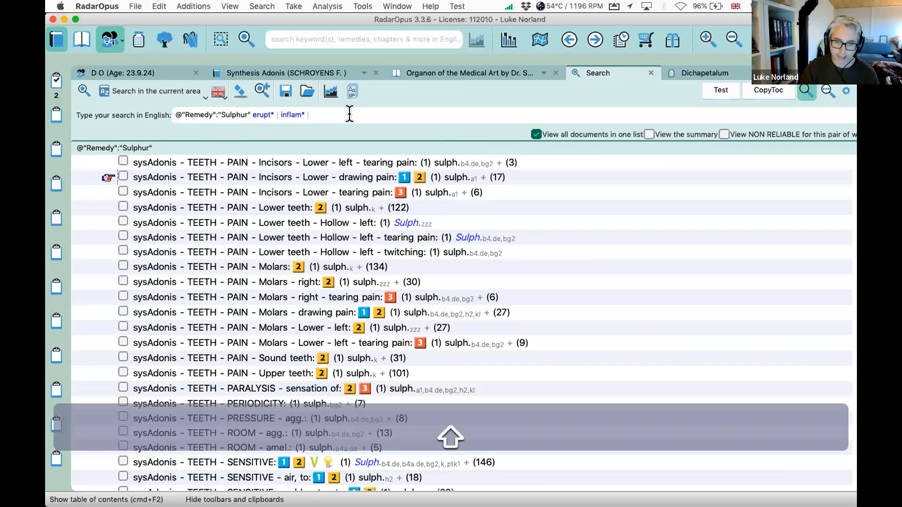
type("|")
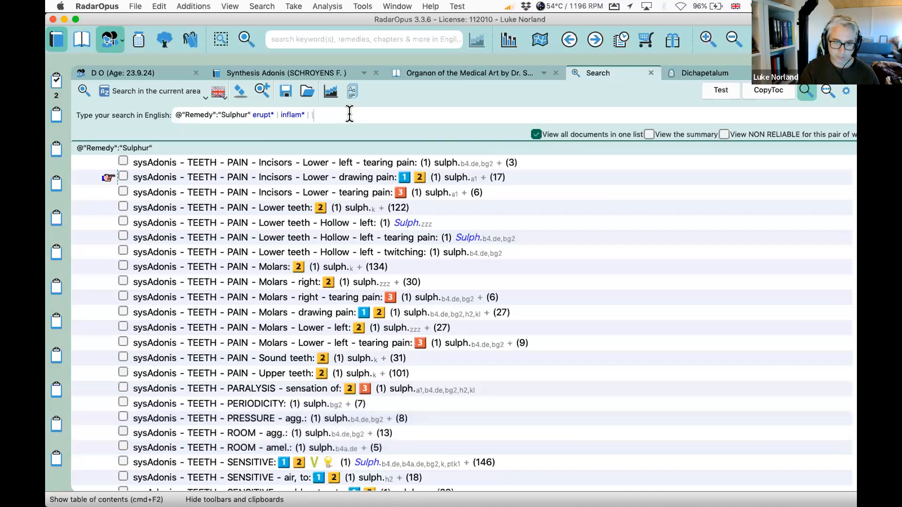
key("BackSpace")
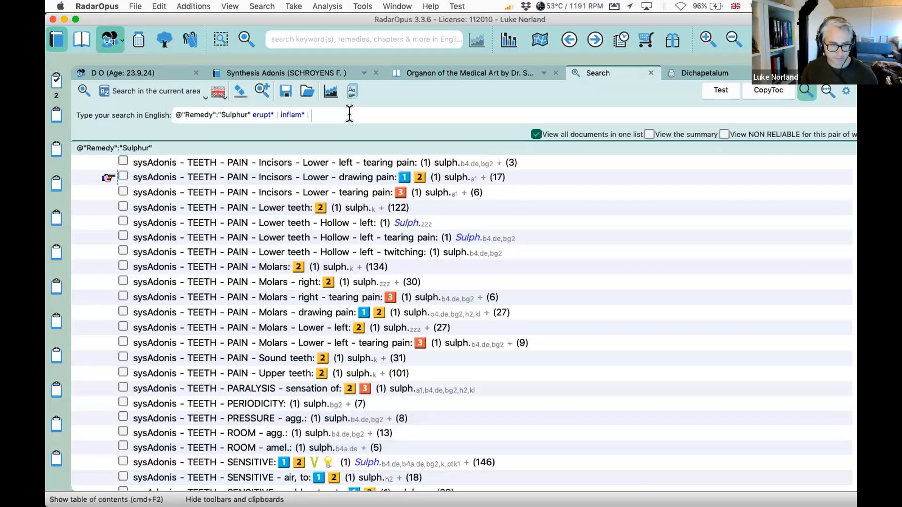
type("stiff*")
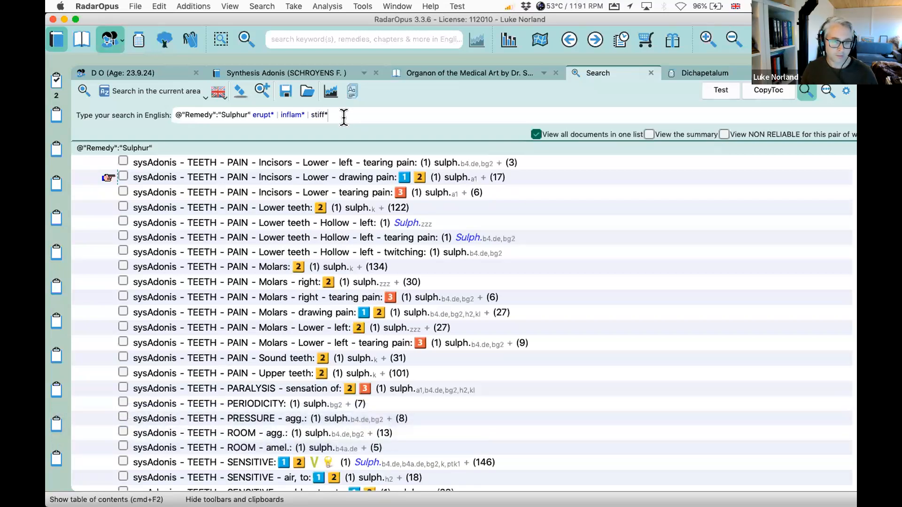
key("Return")
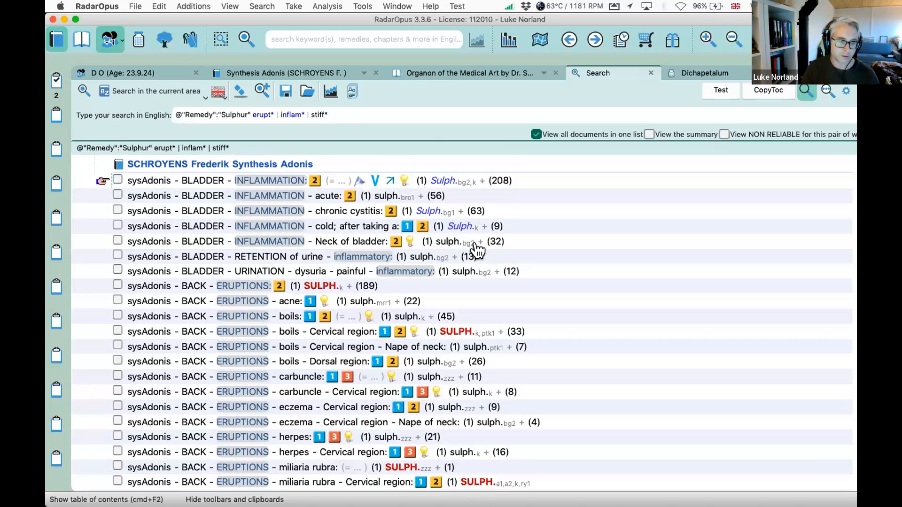
Look through the Sulphur rubrics on inflammation, stiffness and eruptions across the selected chapters.
scroll(477, 250, "down", 15)
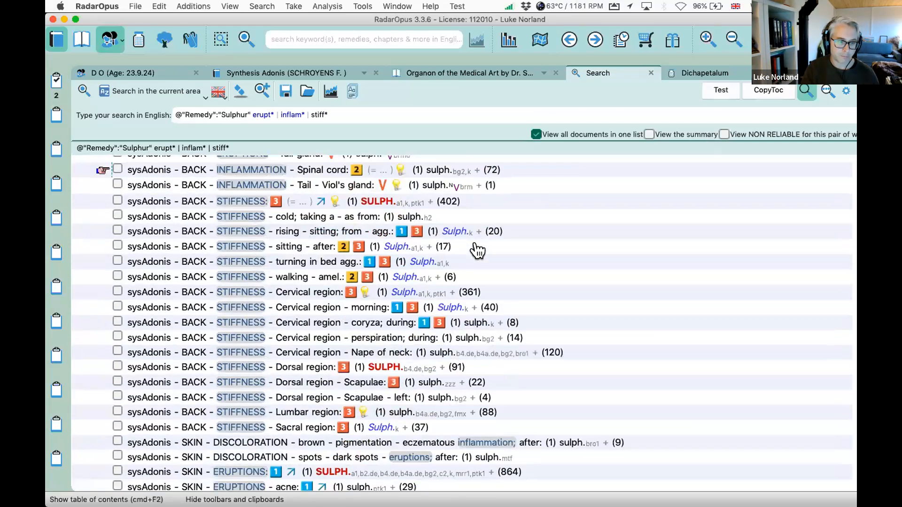
scroll(477, 251, "down", 10)
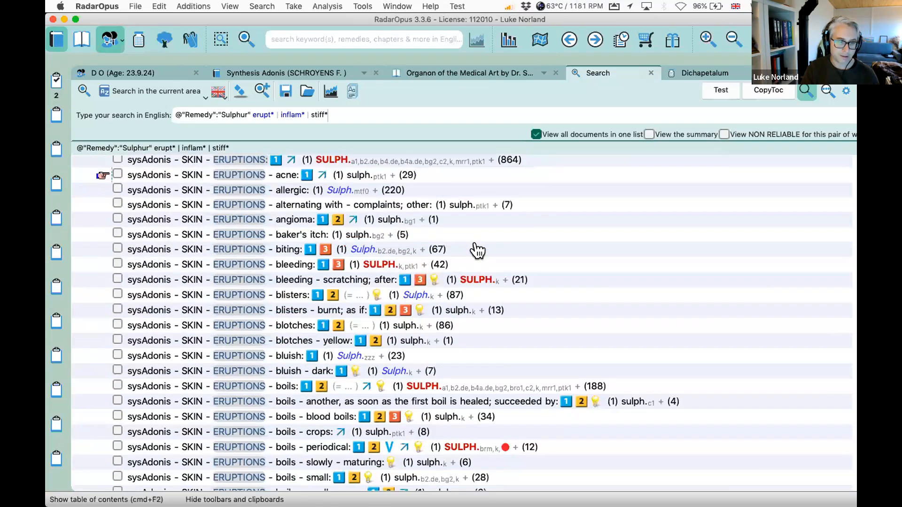
scroll(477, 251, "down", 5)
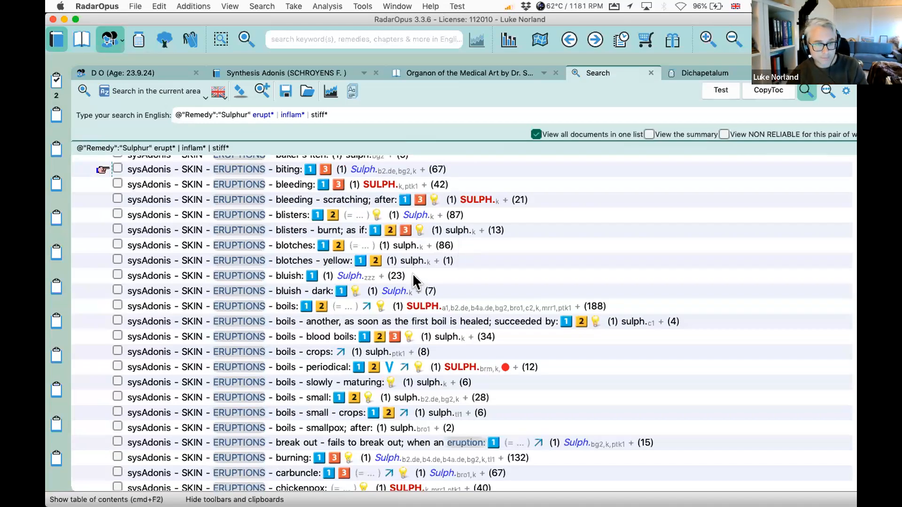
scroll(414, 277, "down", 4)
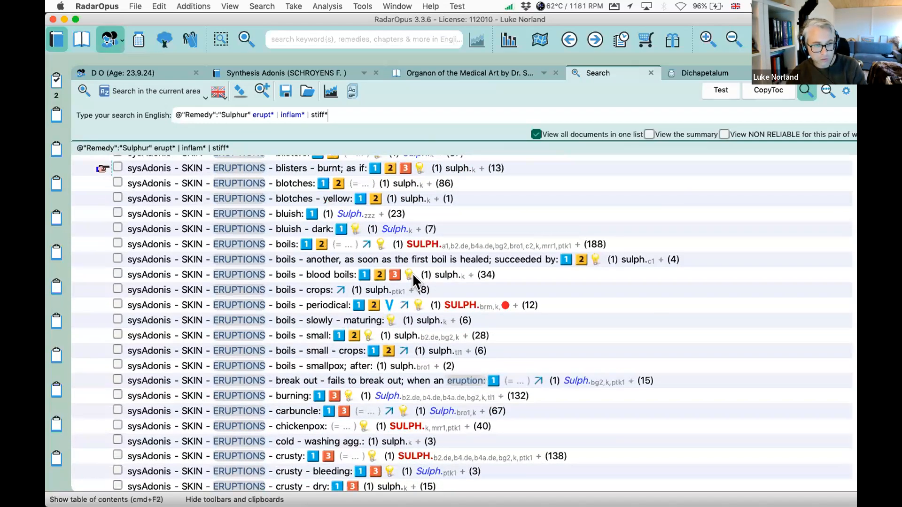
scroll(392, 295, "down", 10)
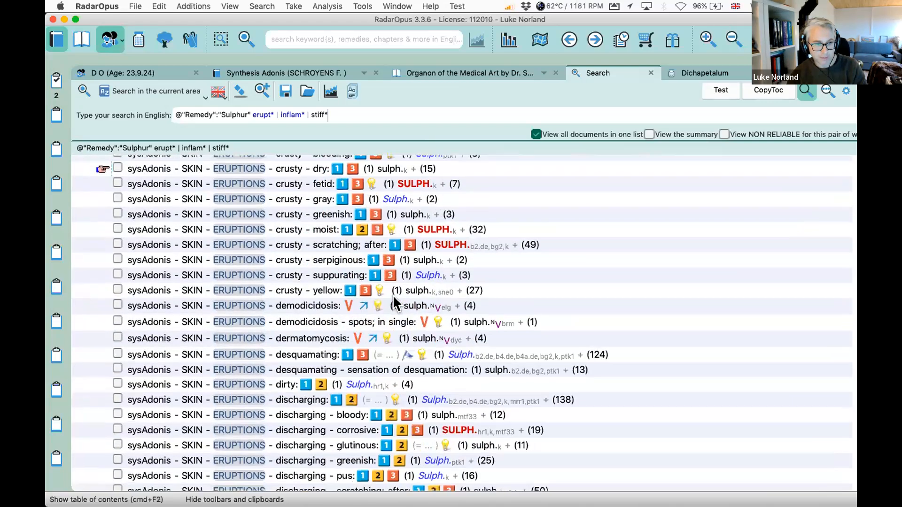
scroll(392, 295, "down", 20)
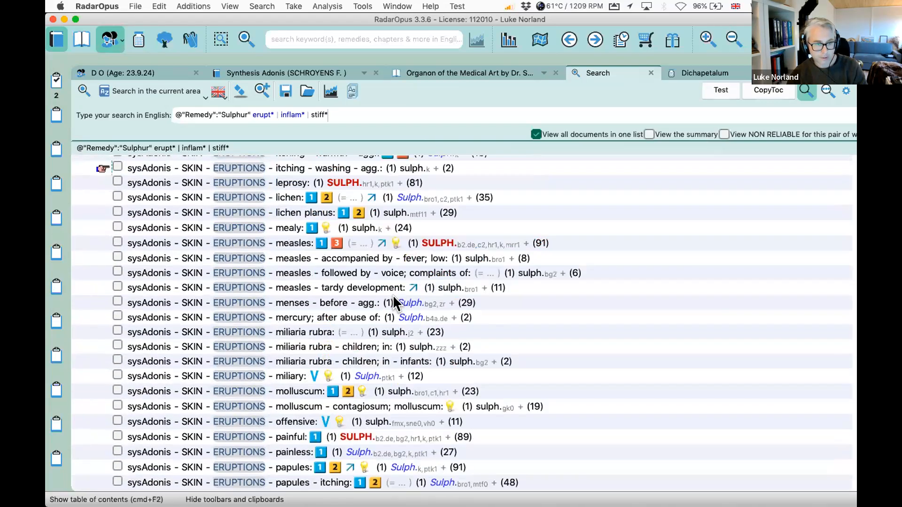
scroll(393, 295, "down", 20)
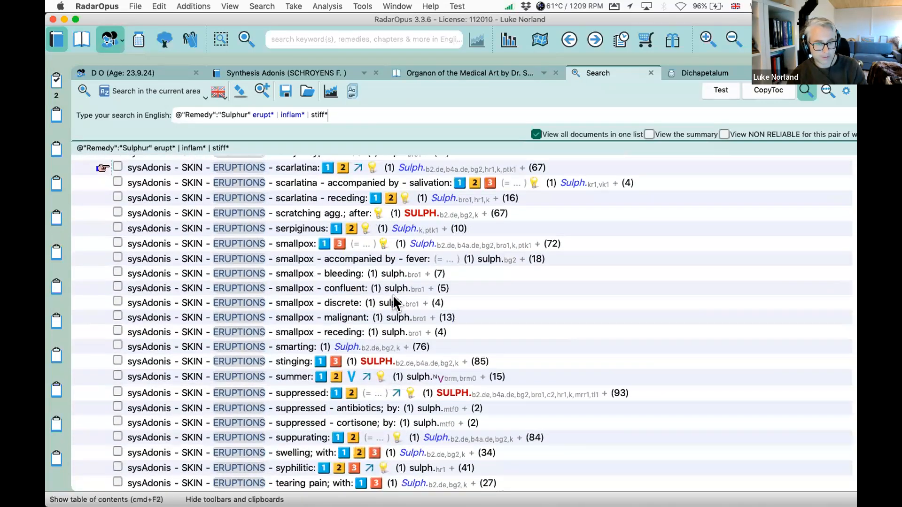
Restrict the Sulphur extraction to degrees 3 and 4 by excluding degrees 1 and 2, and review the filtered rubrics.
double_click(234, 115)
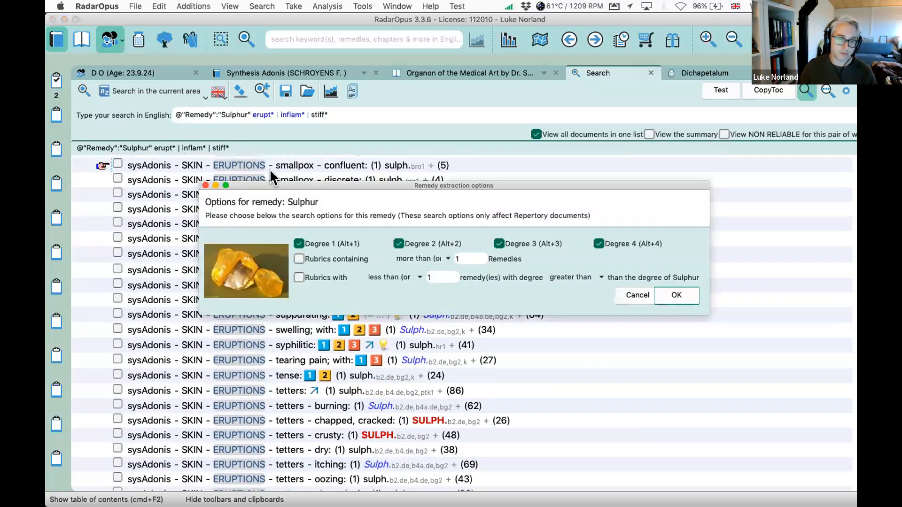
left_click(330, 241)
left_click(403, 242)
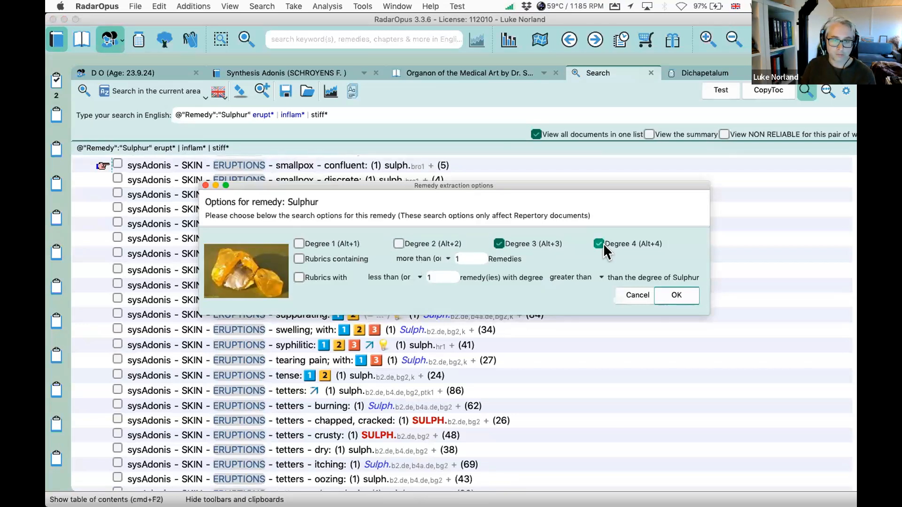
left_click(665, 294)
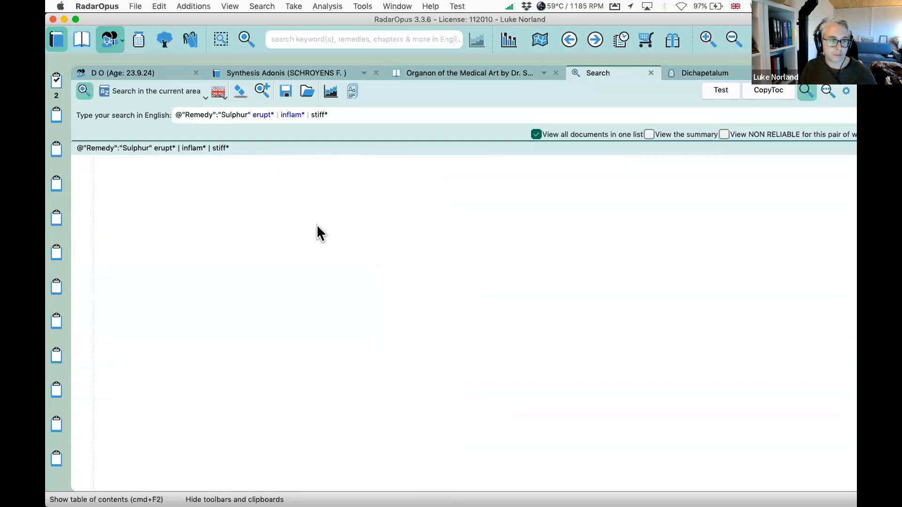
scroll(615, 264, "down", 15)
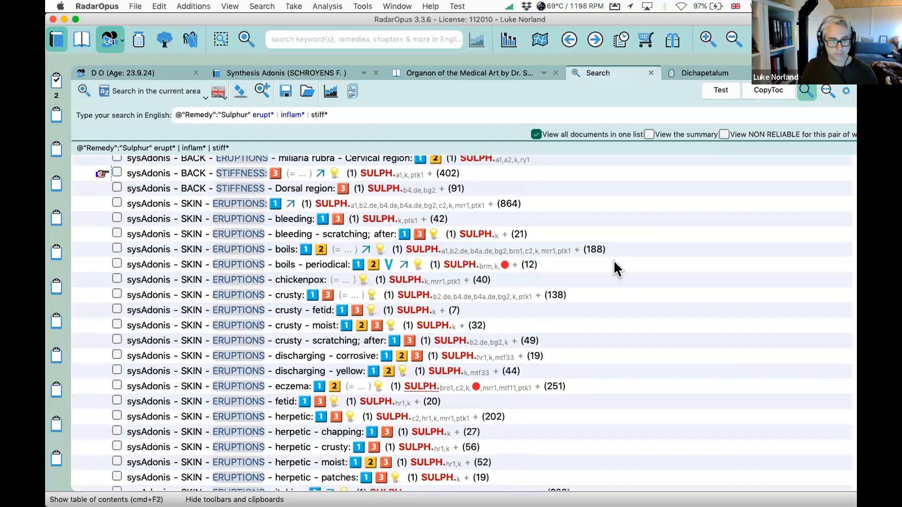
scroll(618, 265, "down", 3)
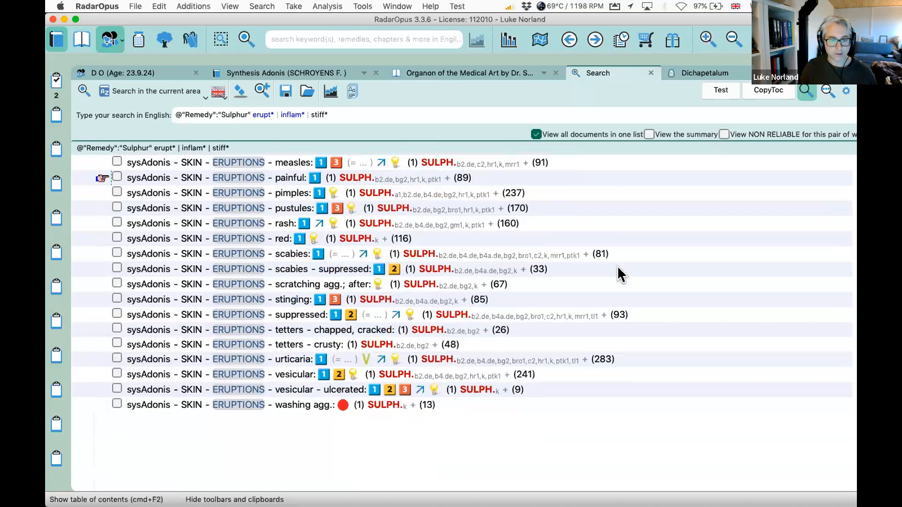
scroll(803, 285, "up", 5)
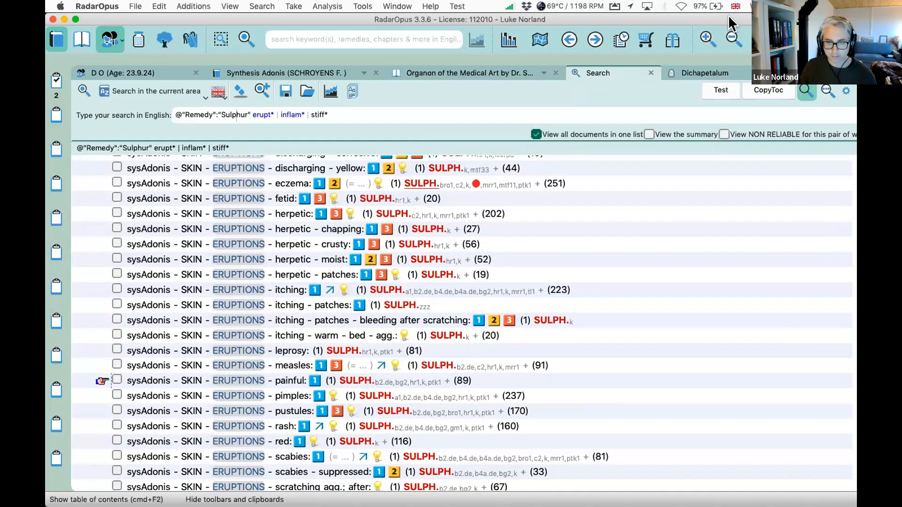
Fit the application window to the screen and clear the Sulphur search with its results.
double_click(728, 15)
left_click_drag(844, 270, 843, 162)
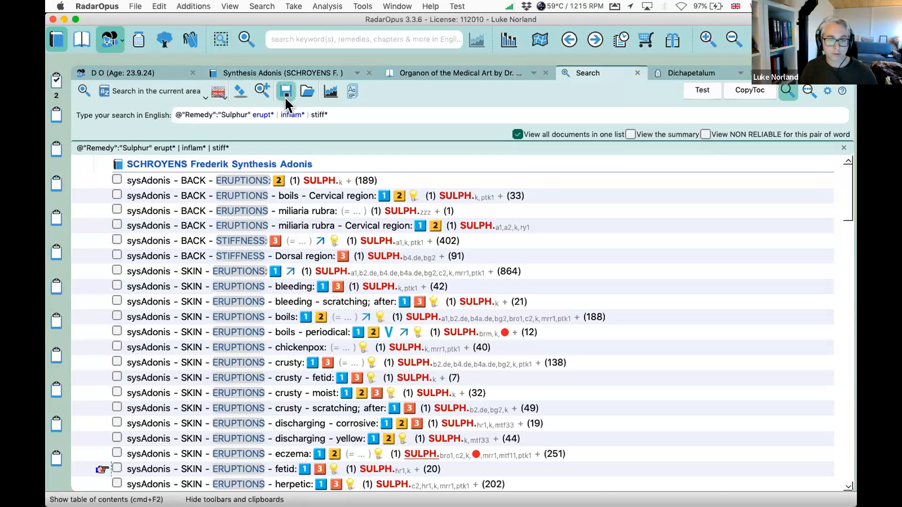
left_click(240, 92)
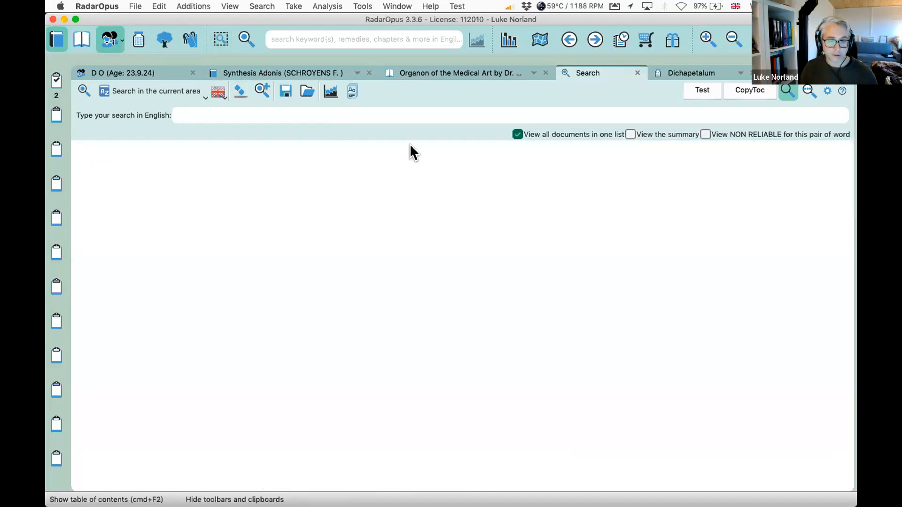
Turn off viewing all documents in one list and open a new advanced search form.
left_click(538, 135)
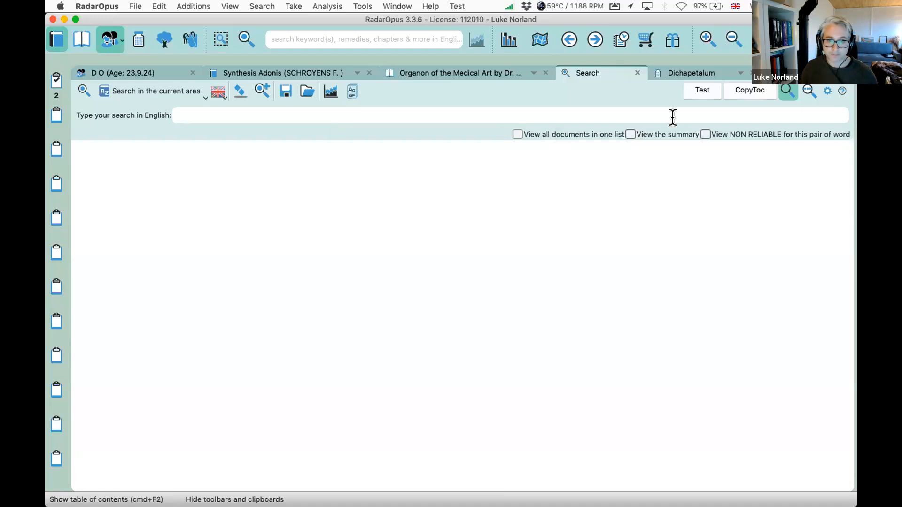
left_click(807, 89)
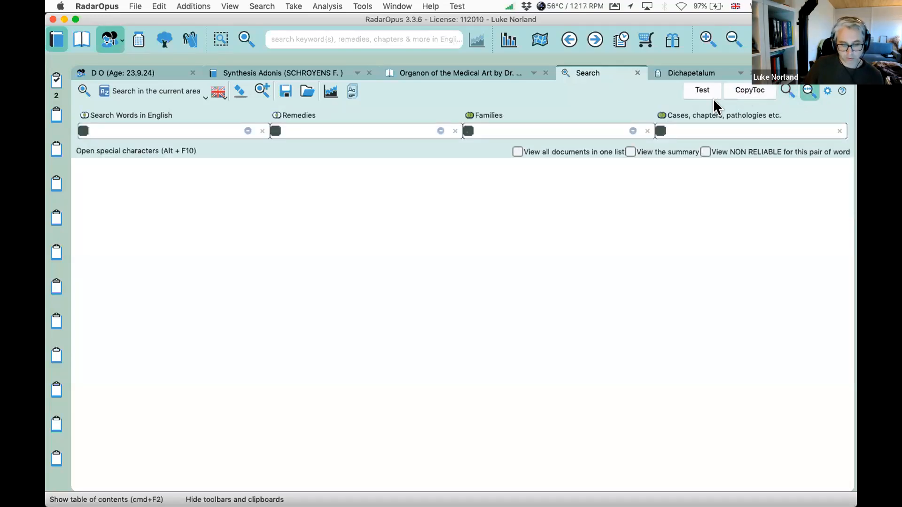
key("F5")
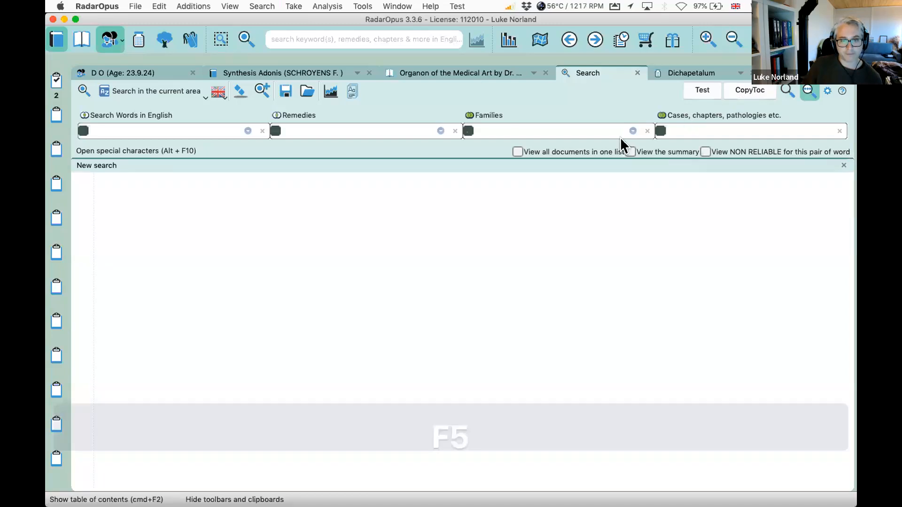
Try out the simple search form, and return to a single advanced search form with the extra search closed.
key("F4")
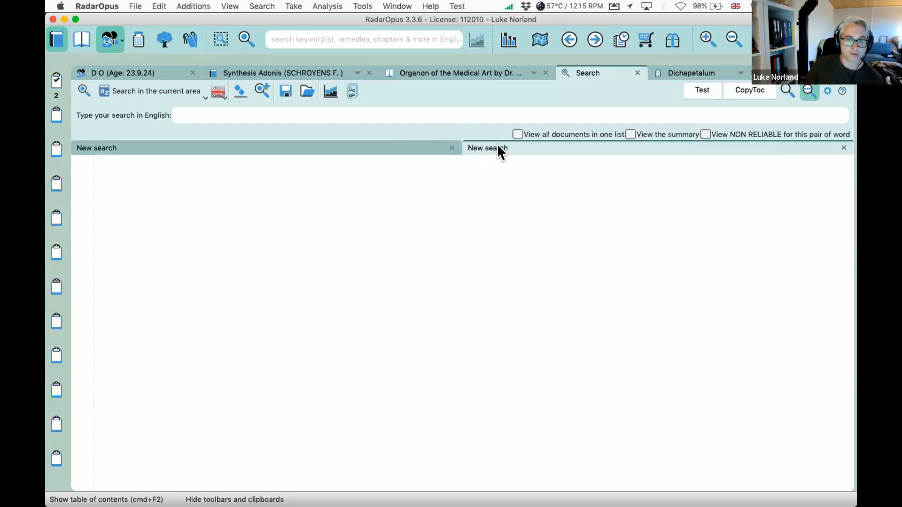
key("super+w")
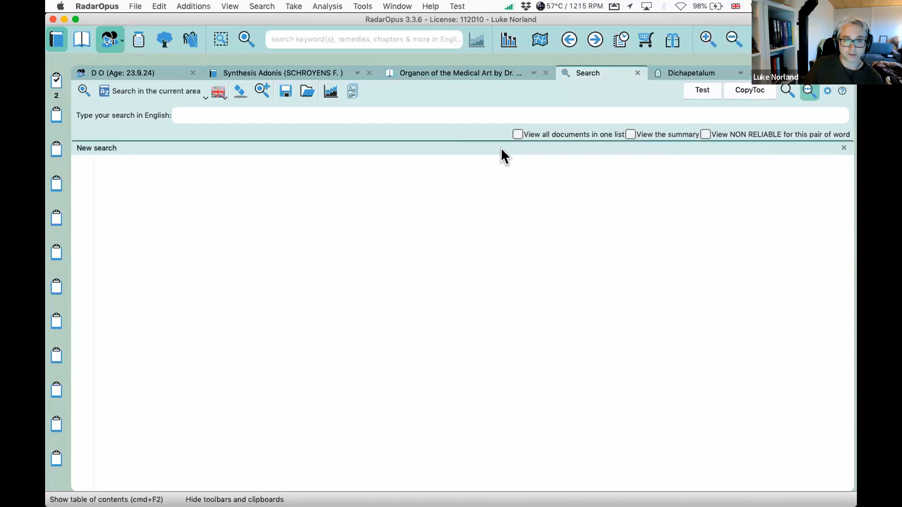
key("F5")
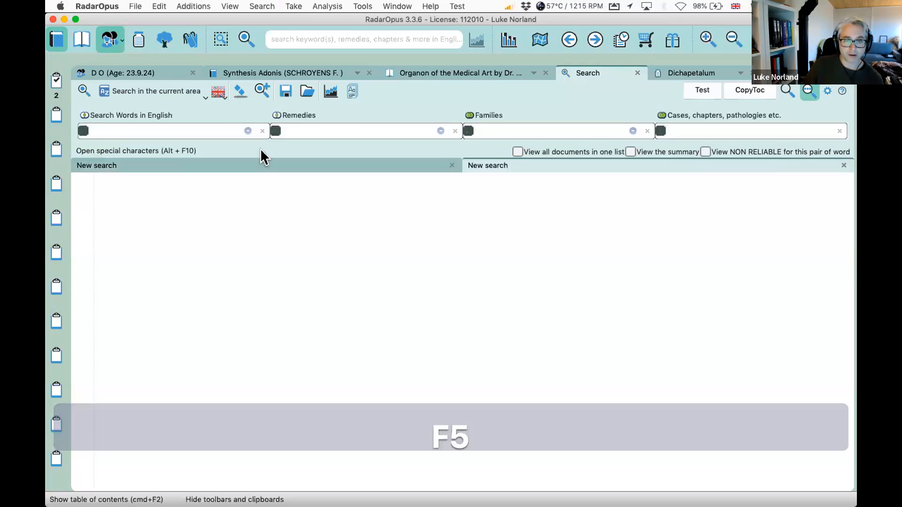
left_click(452, 164)
Limit the advanced search to the chapter entry Head "All chapters".
left_click(207, 135)
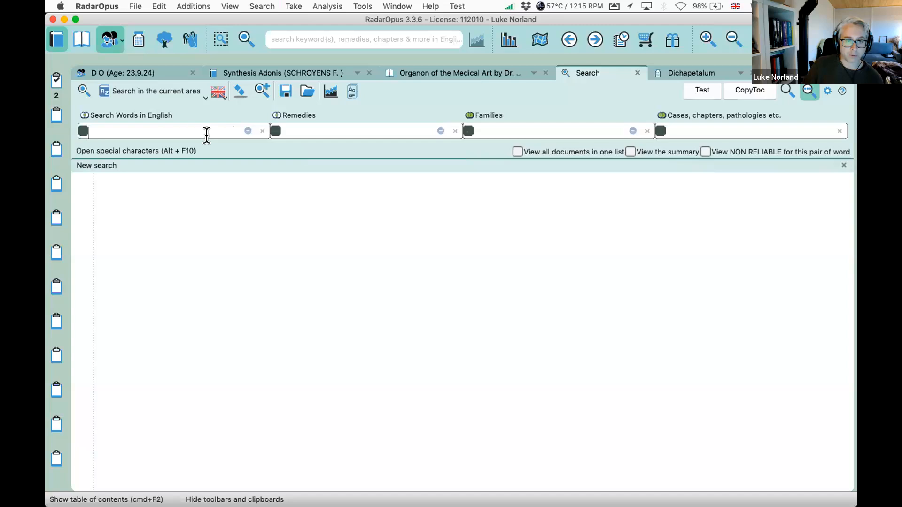
left_click(694, 131)
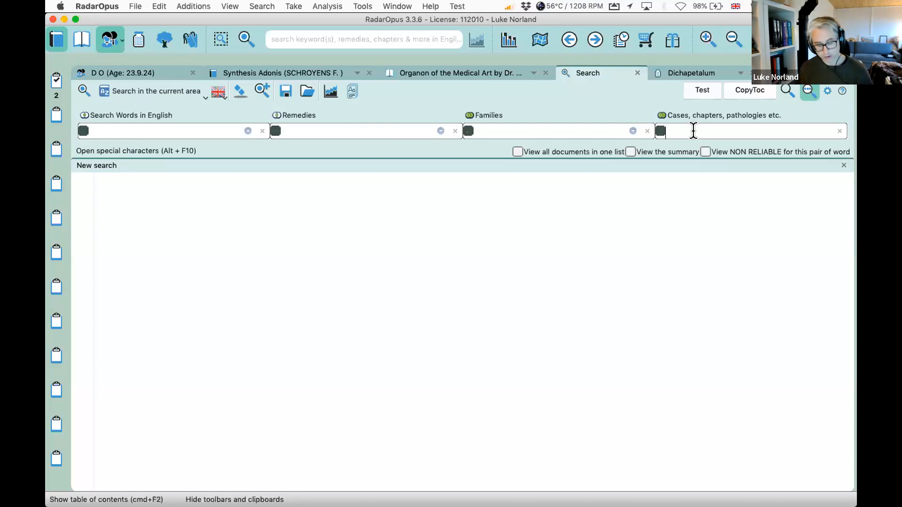
type("head")
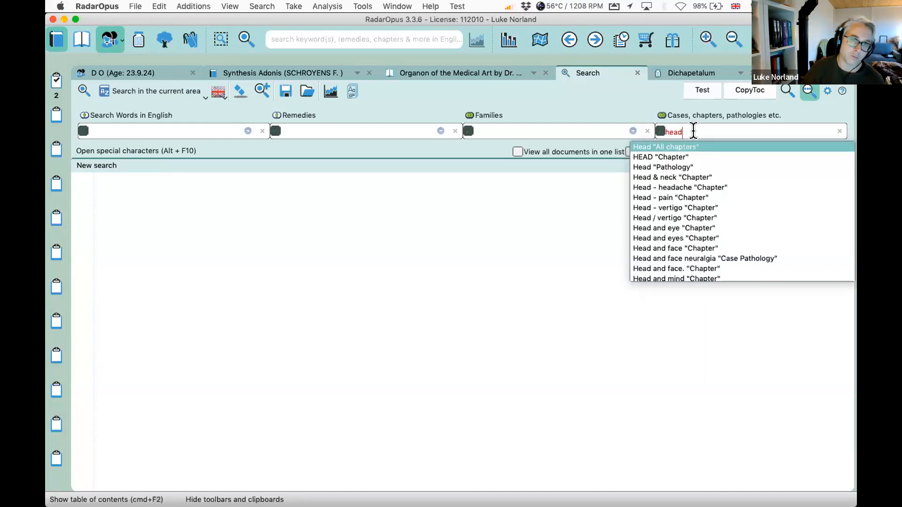
key("Return")
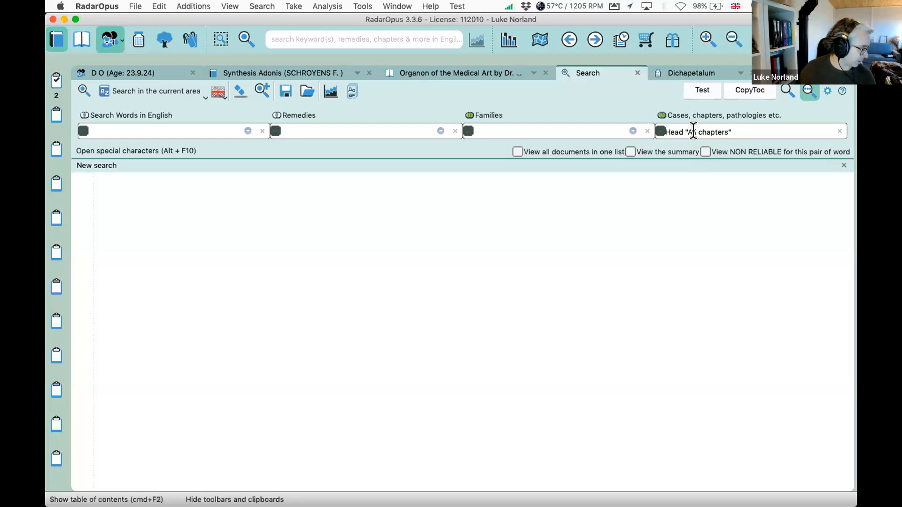
key("Return")
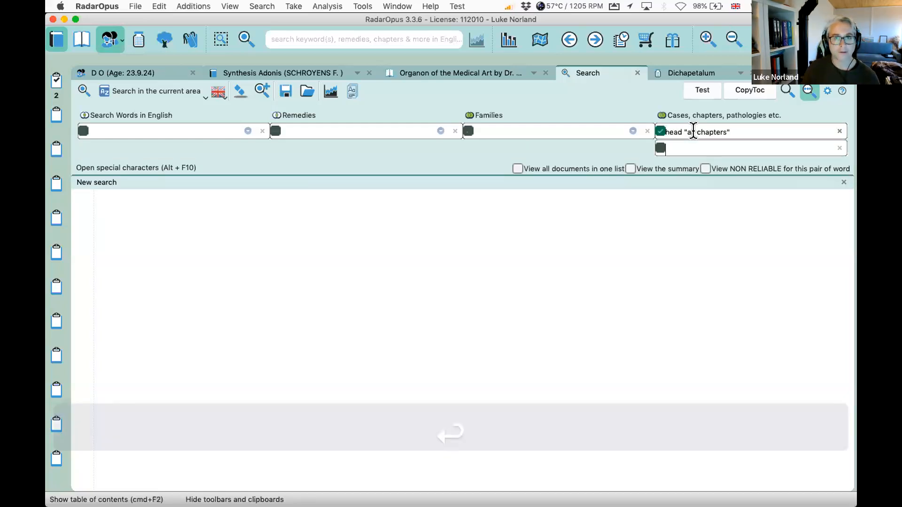
Add the wildcard term occip* as an English search word.
left_click(243, 124)
type("occip")
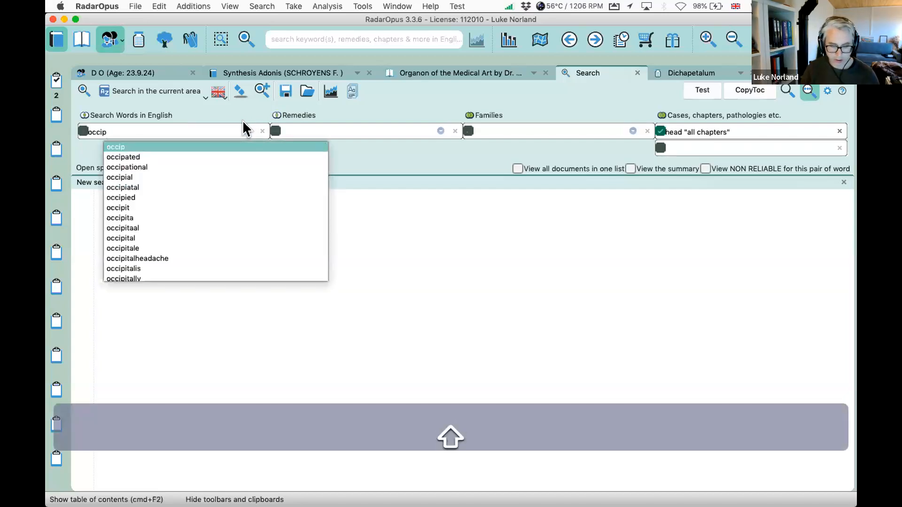
type("*")
key("Return")
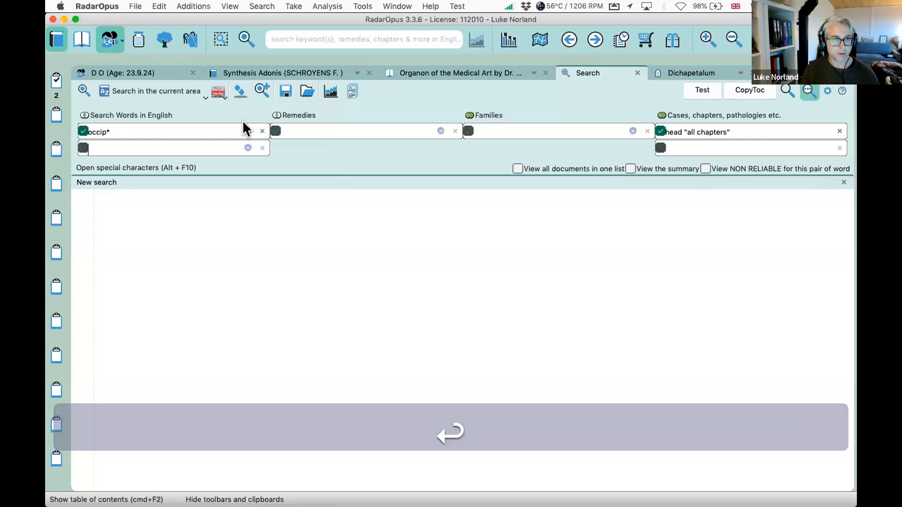
Add Thuja occidentalis as the remedy in the advanced search.
left_click(347, 131)
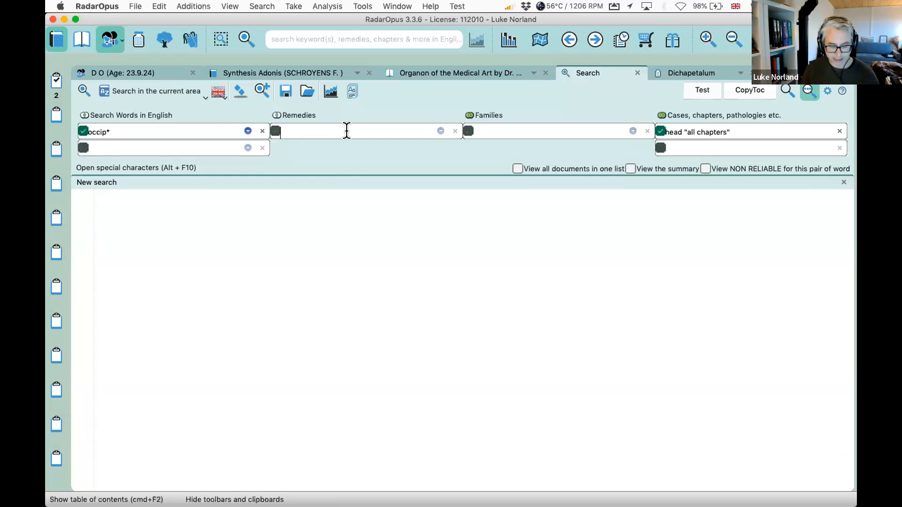
type("thuja o")
key("Return")
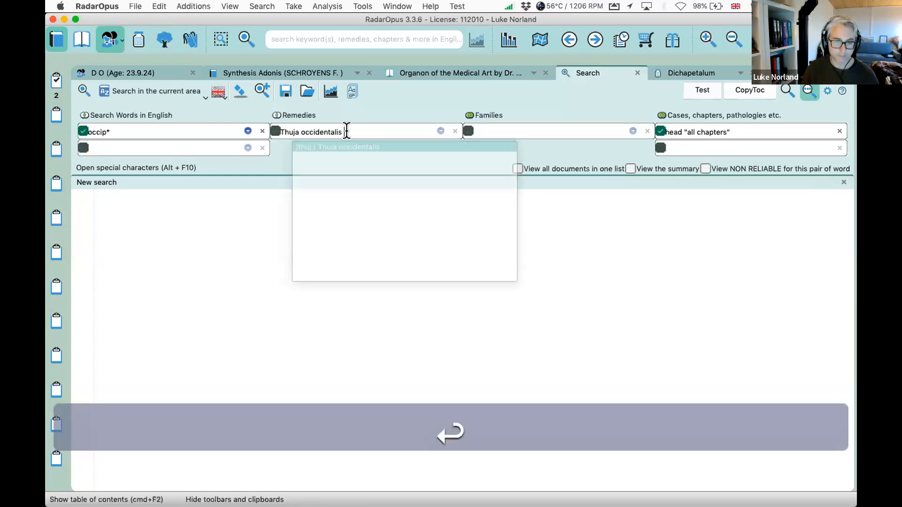
key("Return")
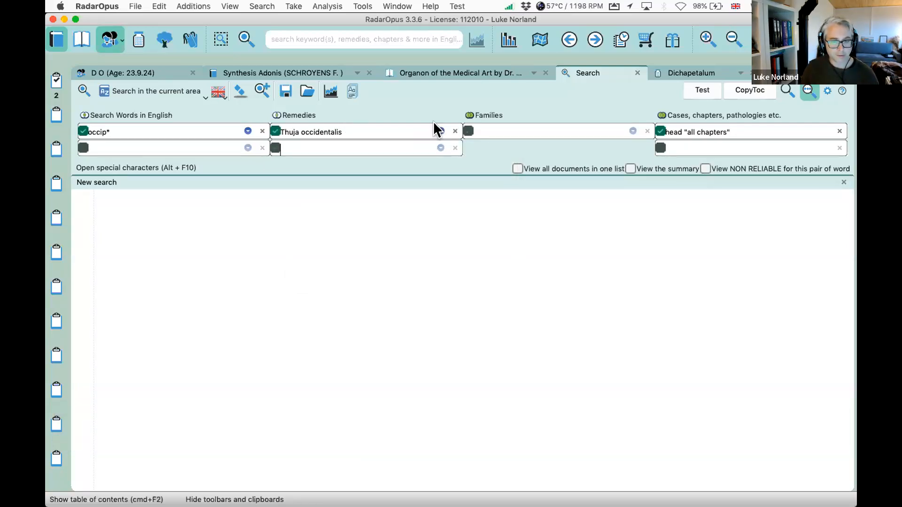
Remove Thuja occidentalis from the remedies and re-enter it through its abbreviation thuj.
left_click(455, 131)
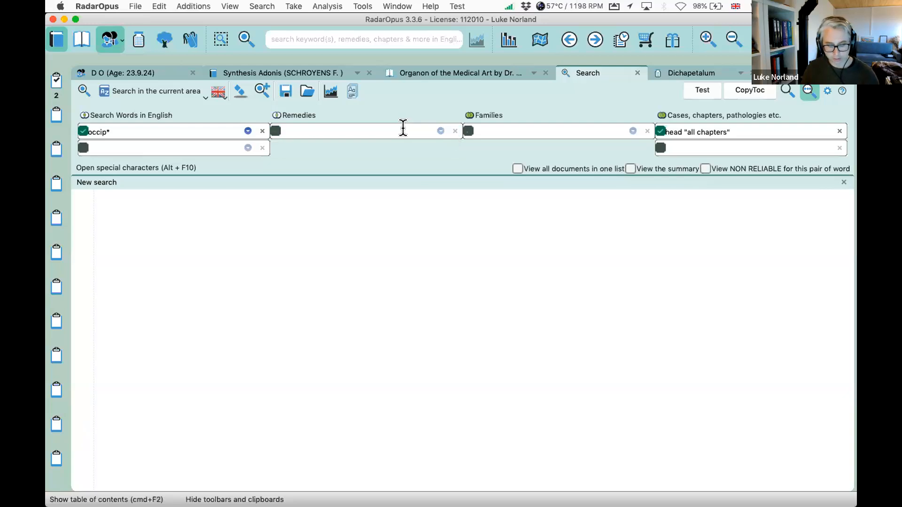
type("thuj")
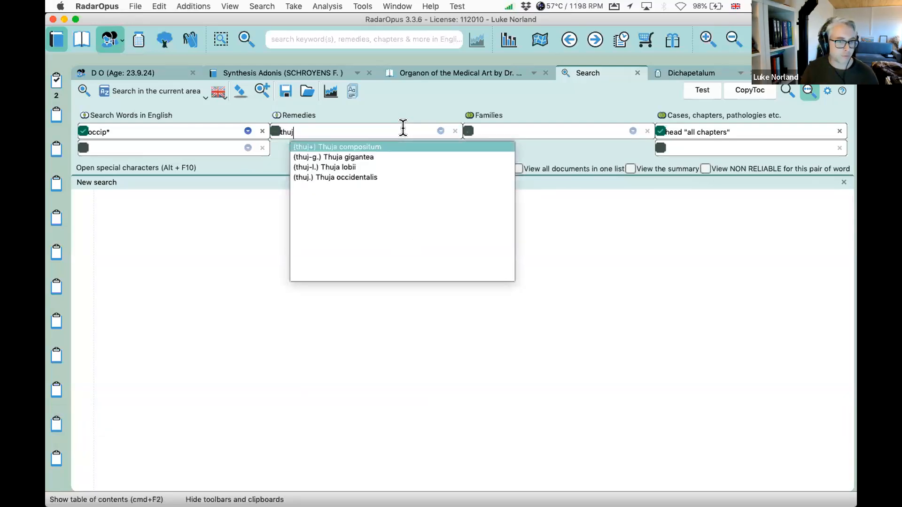
type(".")
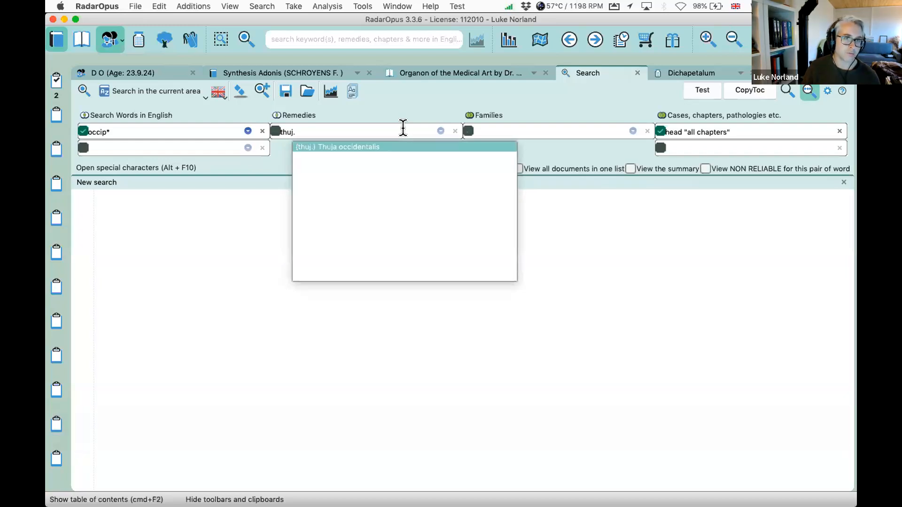
key("Return")
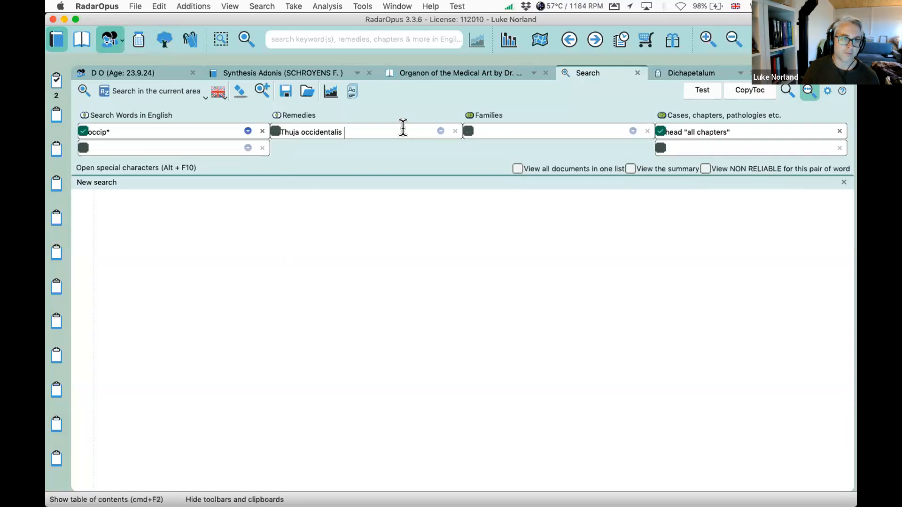
key("Return")
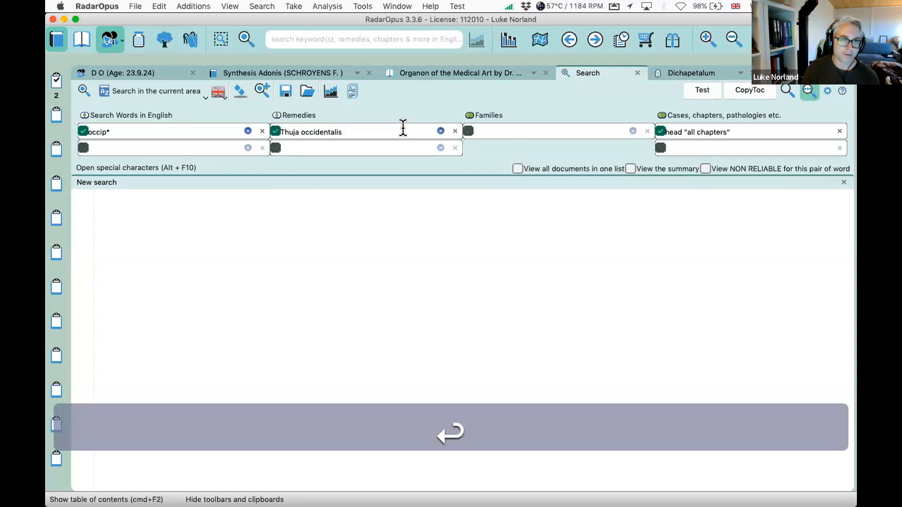
Clear and re-enter the remedy twice more, first as "thuj." and again as "thuj", accepting Thuja occidentalis.
left_click(456, 131)
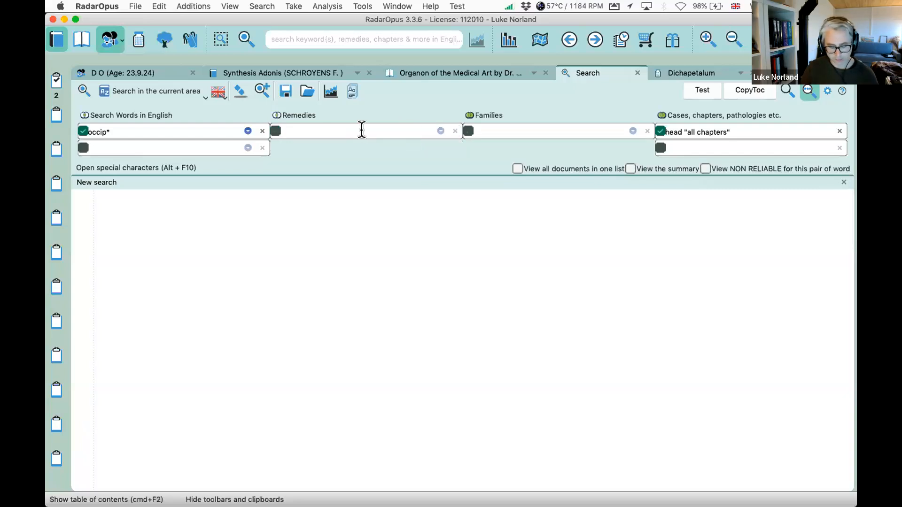
type("thuj.")
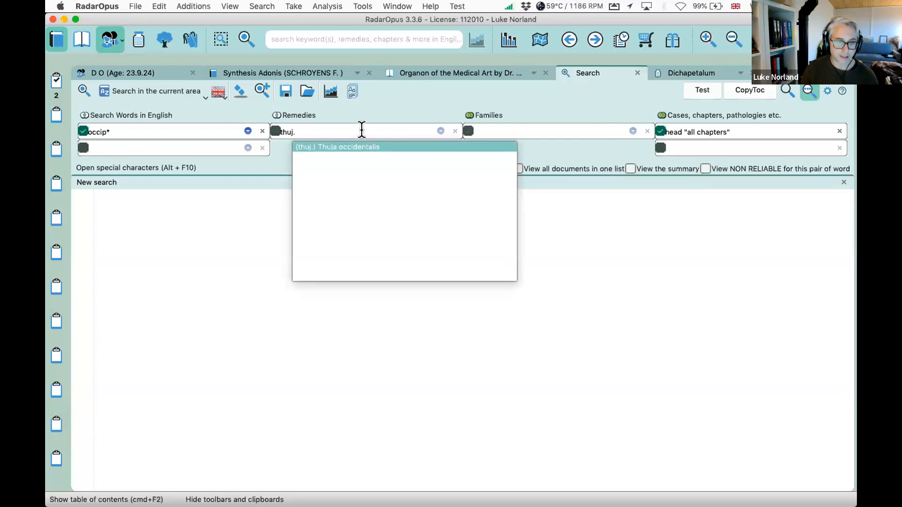
key("Tab")
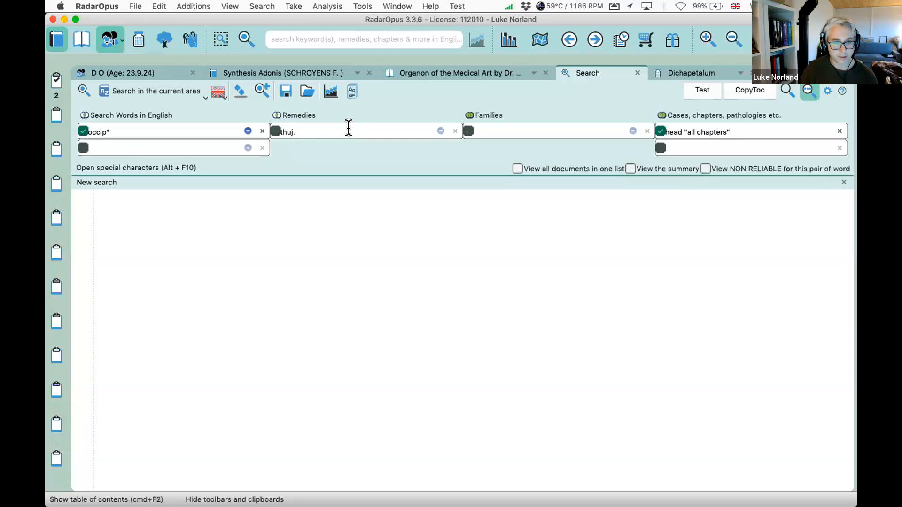
key("Return")
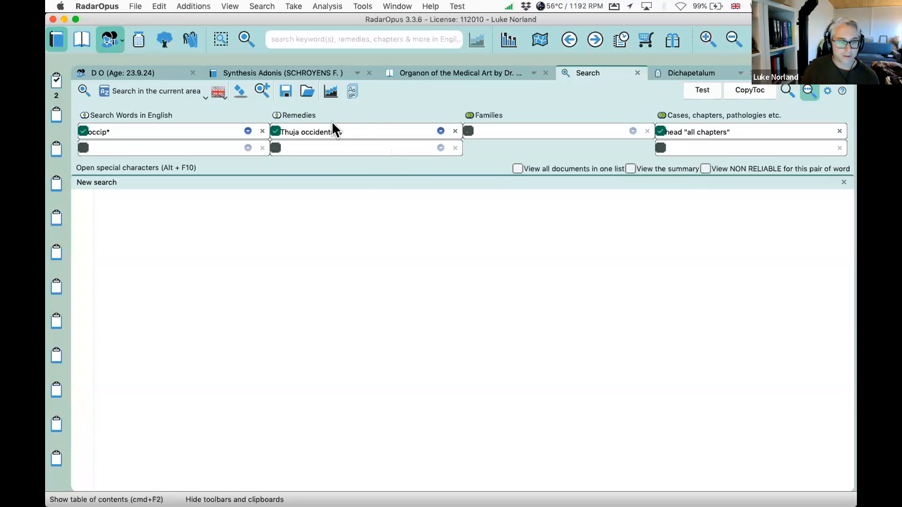
left_click(455, 131)
type("thuj")
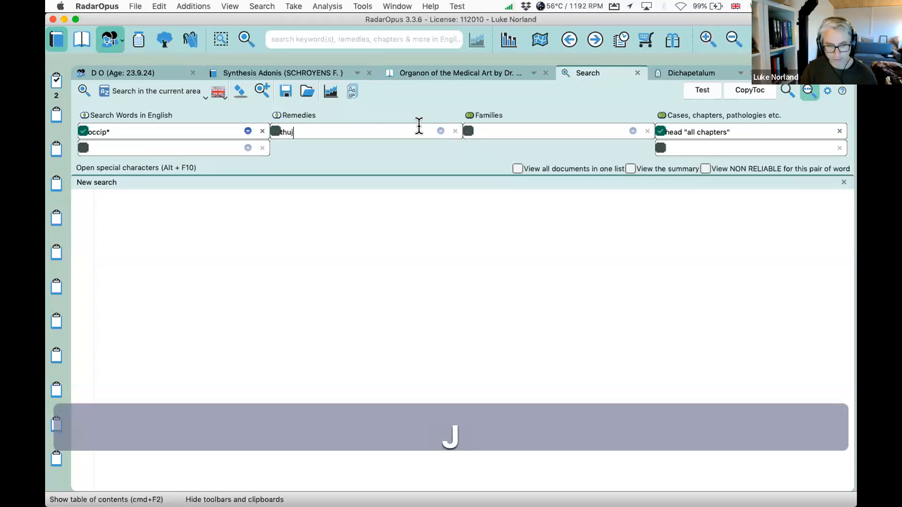
key("Return")
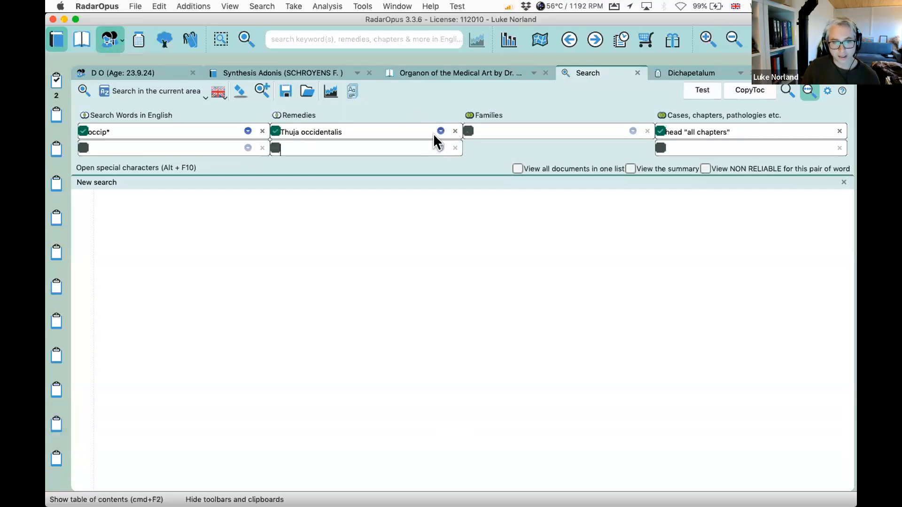
Review the extraction options for Thuja occidentalis and set the search area to the current document only.
left_click(440, 131)
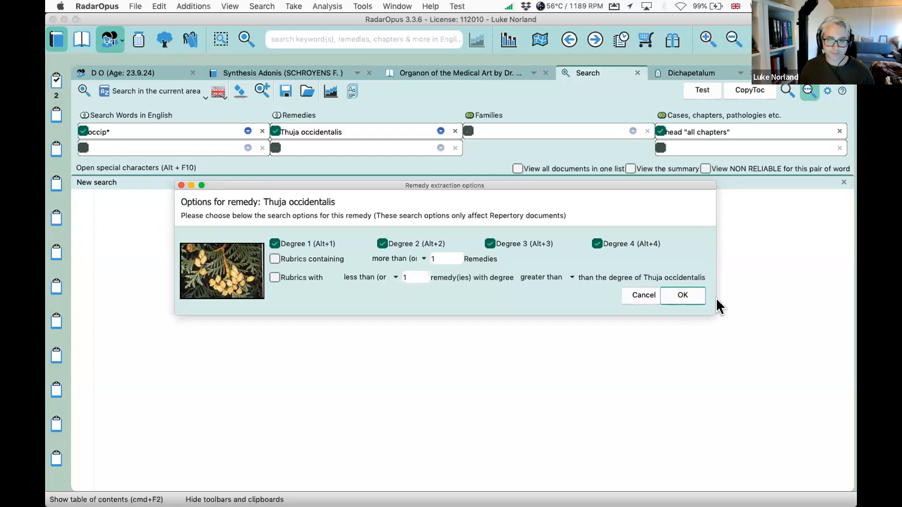
left_click(686, 296)
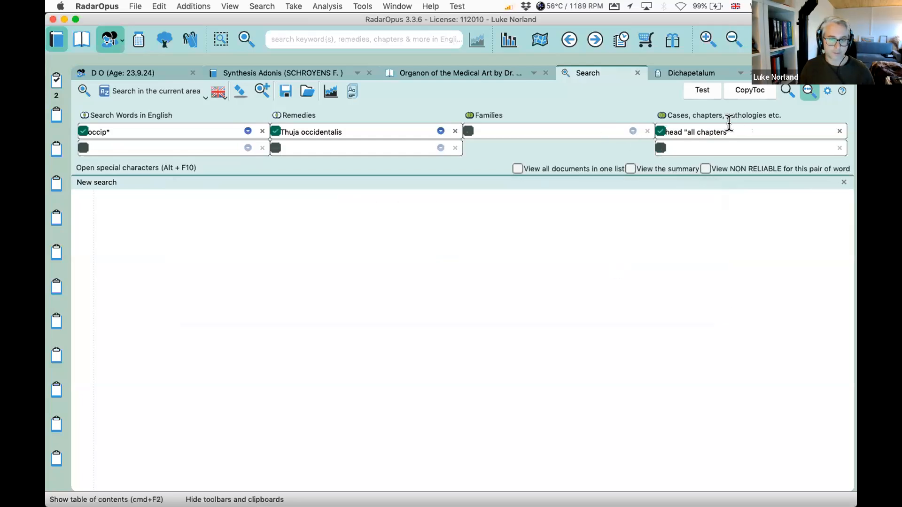
left_click(109, 94)
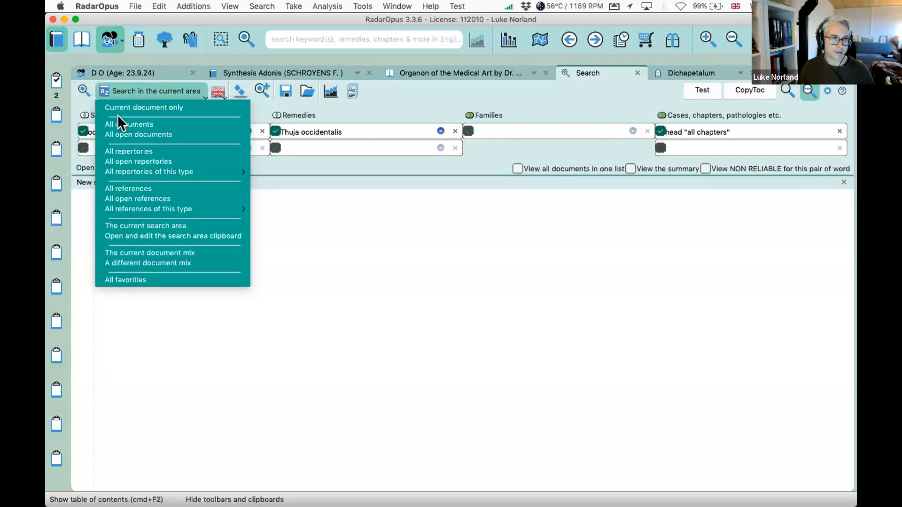
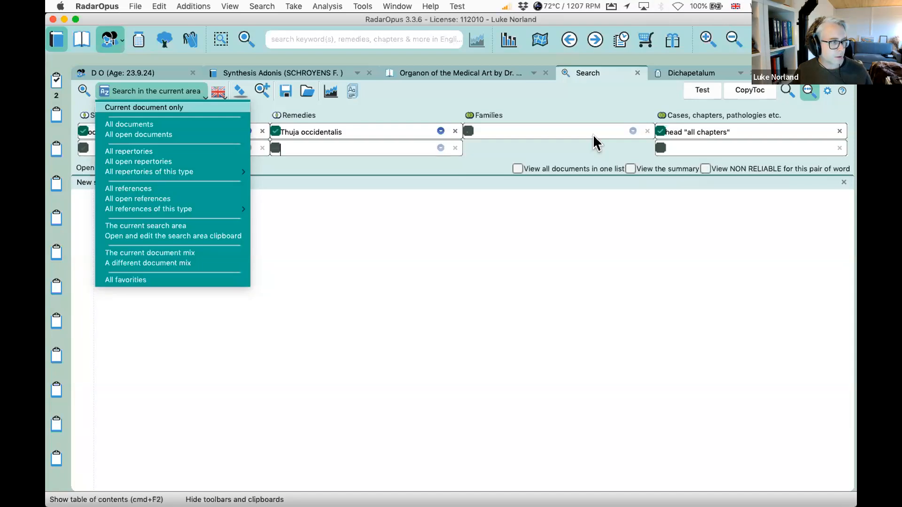
left_click(499, 163)
Force RadarOpus to quit and close the list of running applications.
key("alt+super")
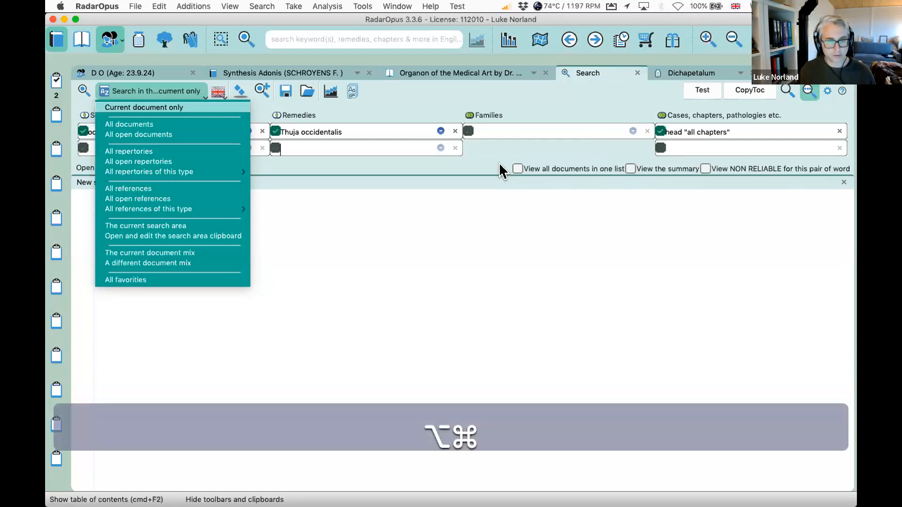
key("alt+super+Escape")
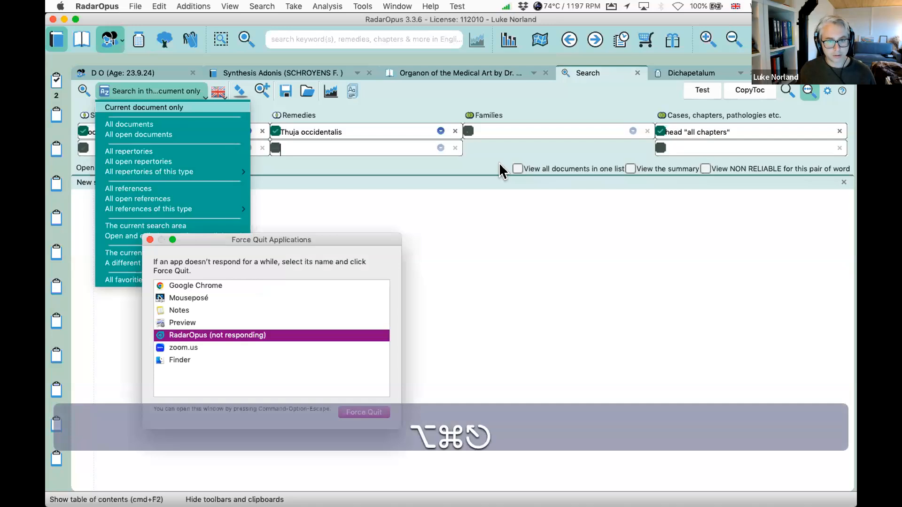
left_click(364, 413)
left_click(361, 293)
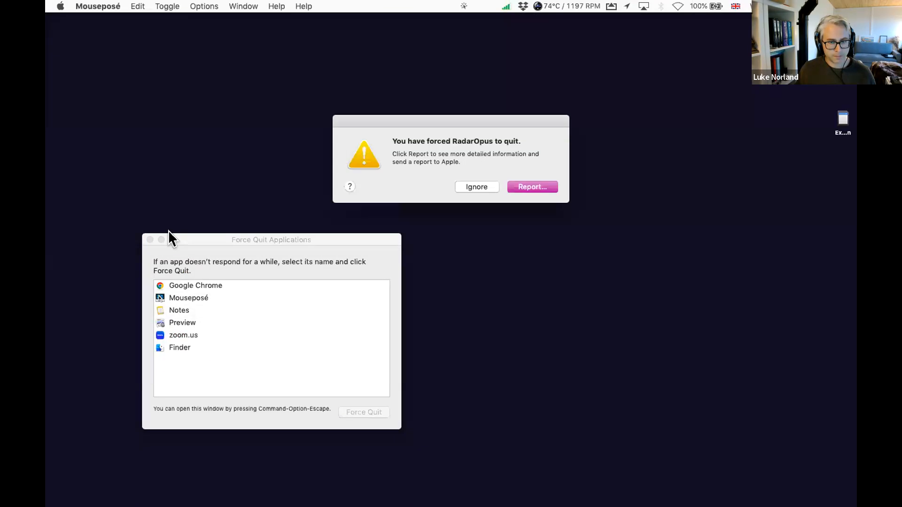
key("Escape")
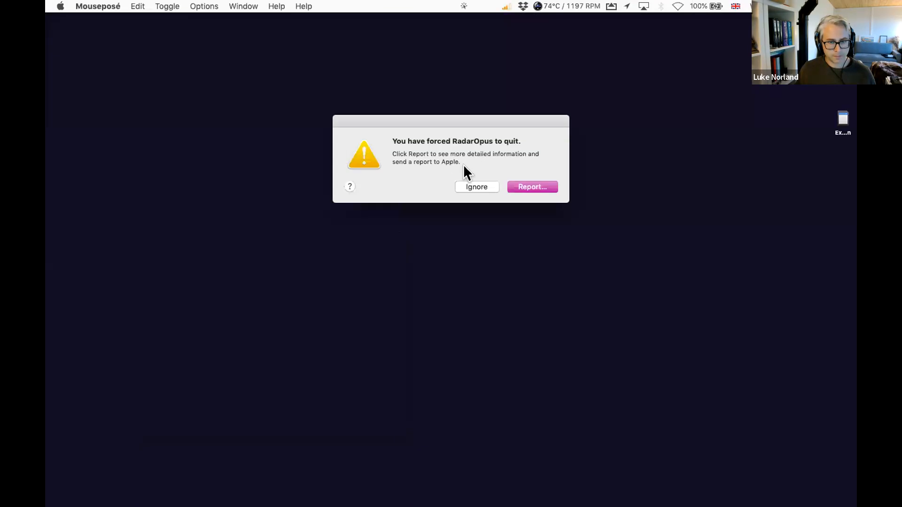
Dismiss the forced-quit report and switch to RadarOpus on the Windows computer, selecting the "sensation of" rubric under Ecchymoses, Upper limbs.
left_click(477, 187)
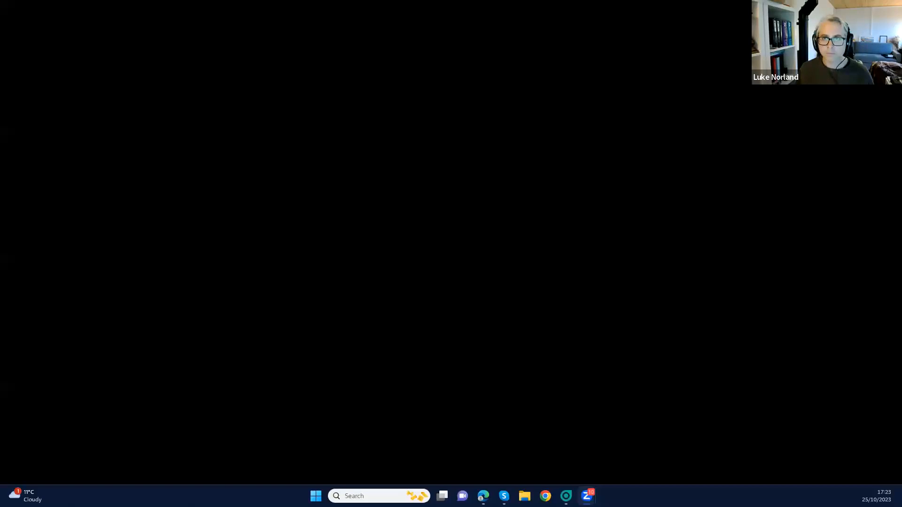
left_click(566, 496)
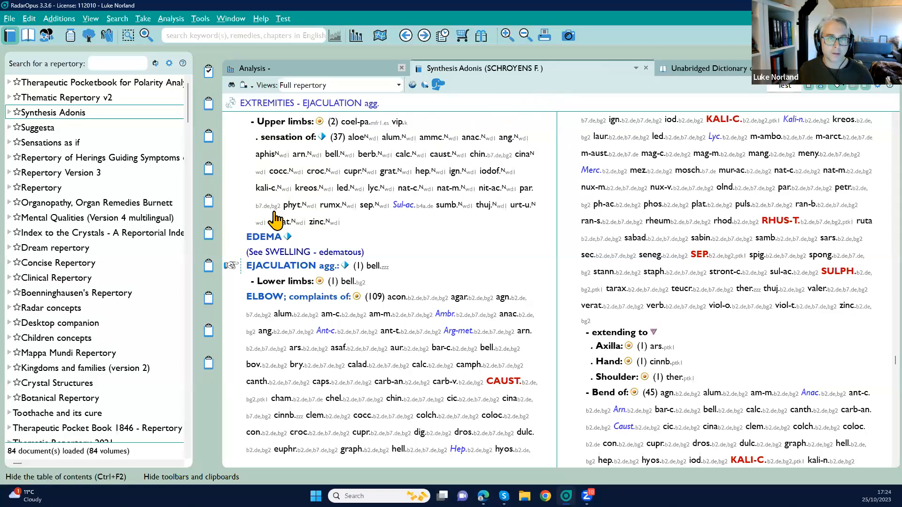
left_click(263, 238)
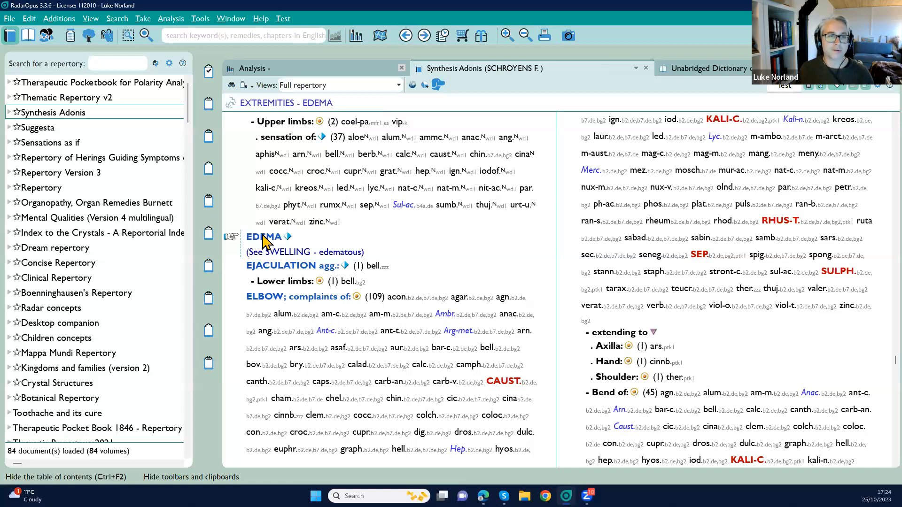
left_click(277, 140)
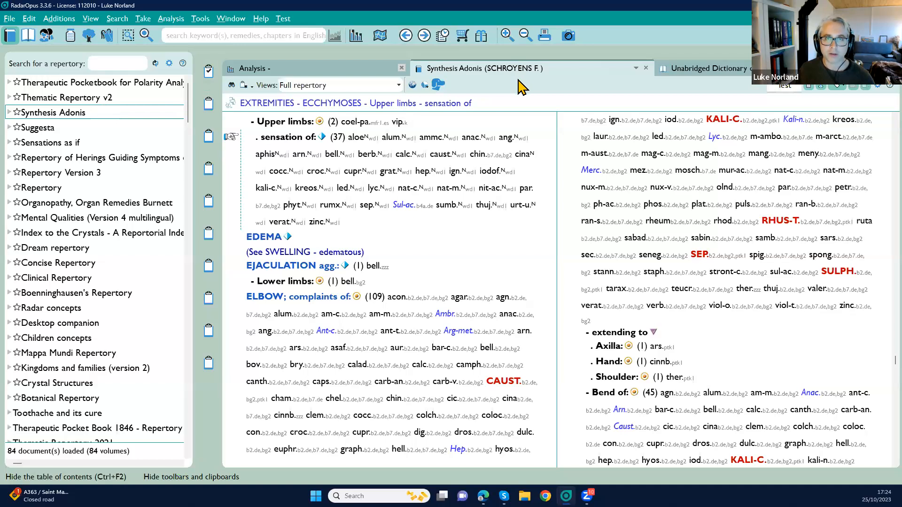
Examine the list of open repertories from Synthesis Adonis and the title selection options in the repertory list.
left_click(146, 35)
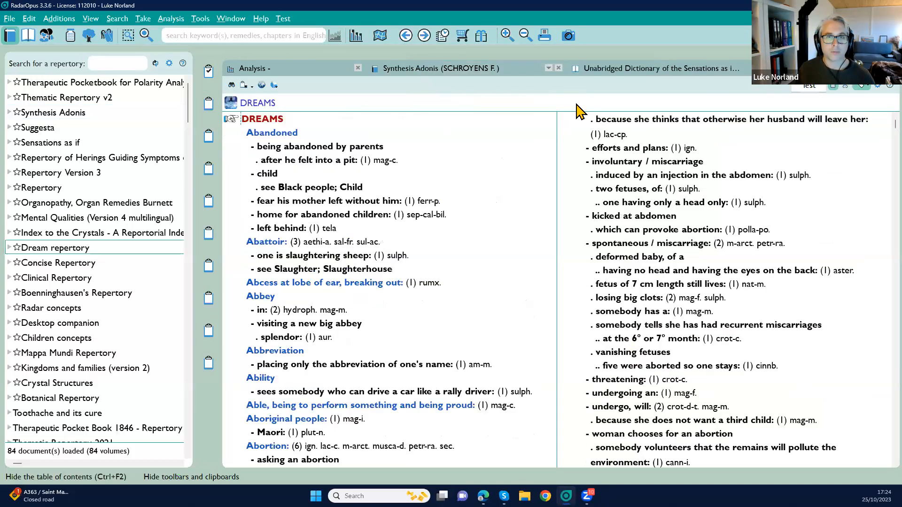
left_click(487, 68)
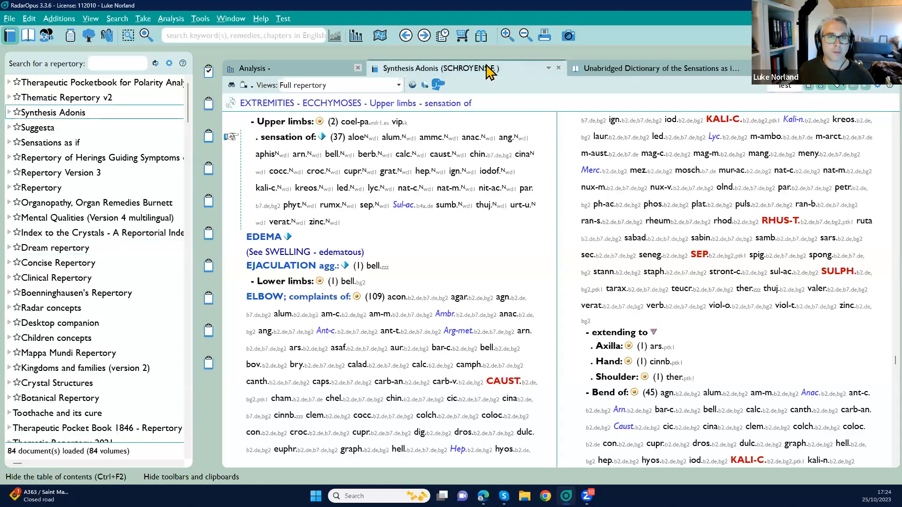
left_click(548, 69)
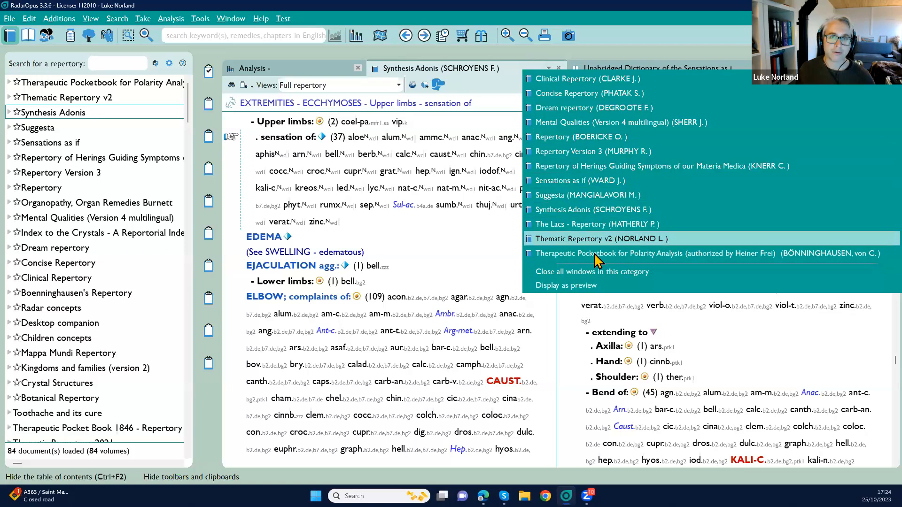
left_click(484, 69)
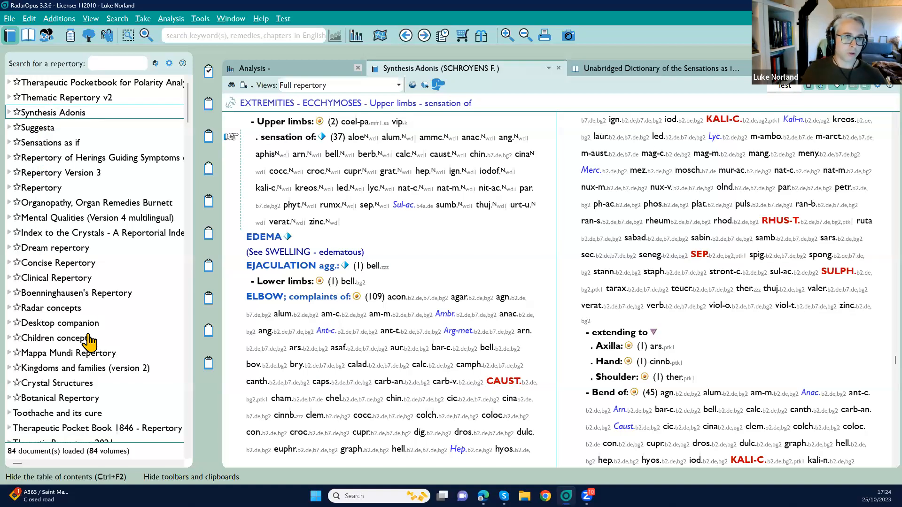
right_click(92, 366)
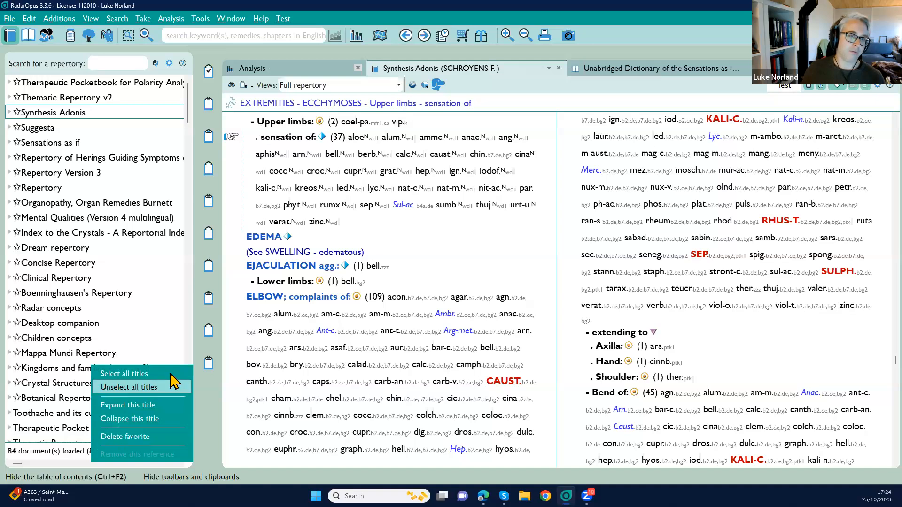
left_click(188, 104)
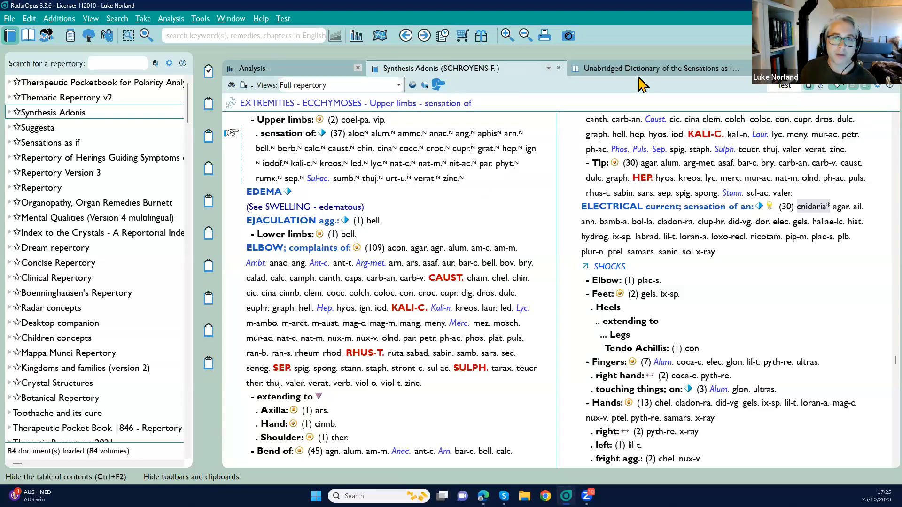
Set the empty search to cover all open repertories.
left_click(786, 69)
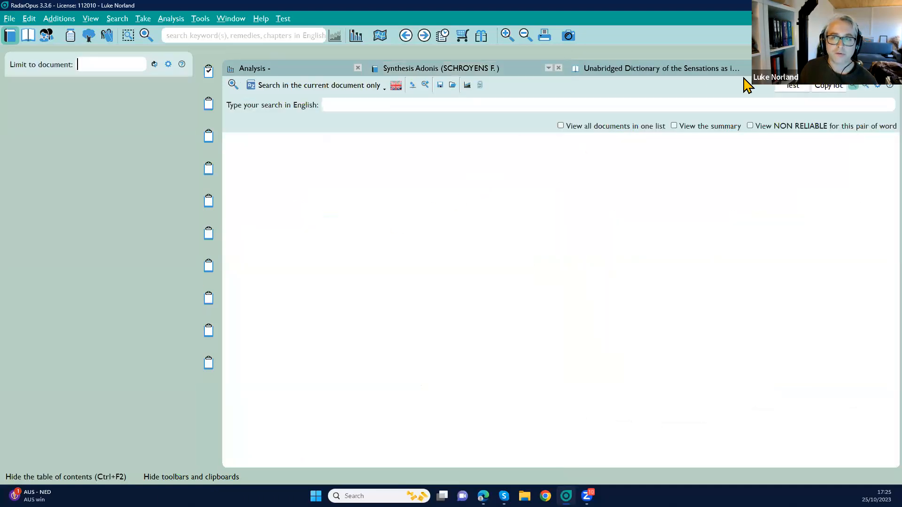
left_click(261, 85)
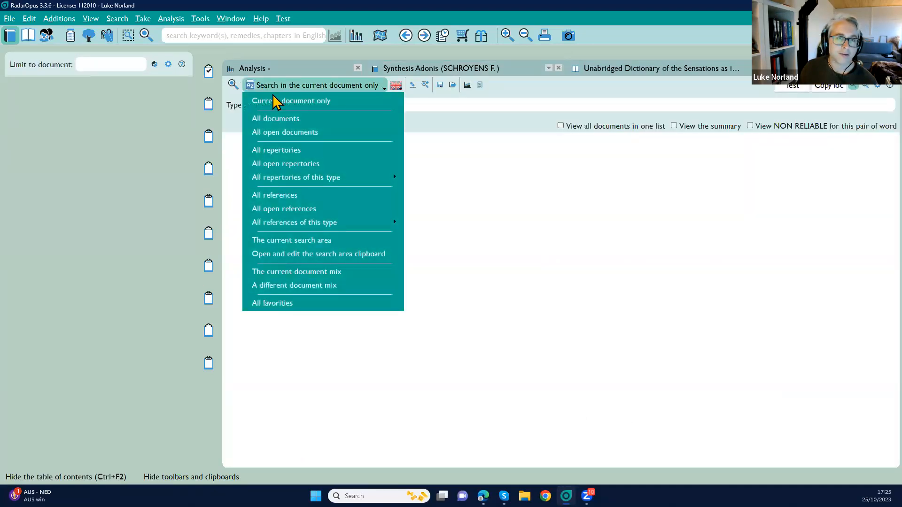
left_click(282, 164)
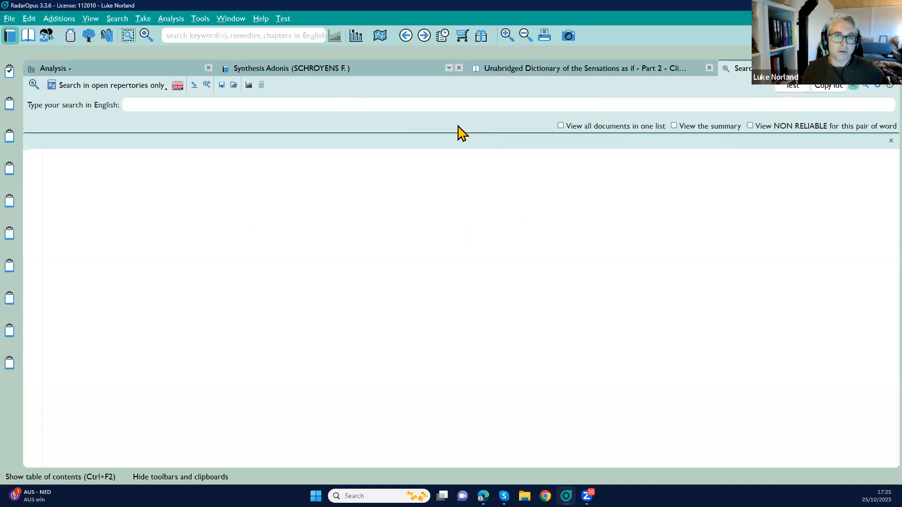
Open Repertory Version 3 and add its Heart and Coughing chapters to the search area.
left_click(10, 35)
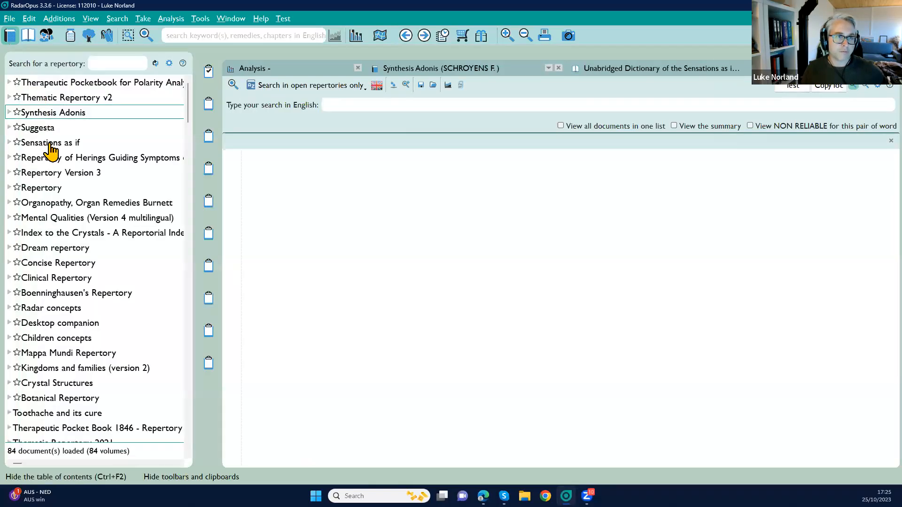
left_click(57, 175)
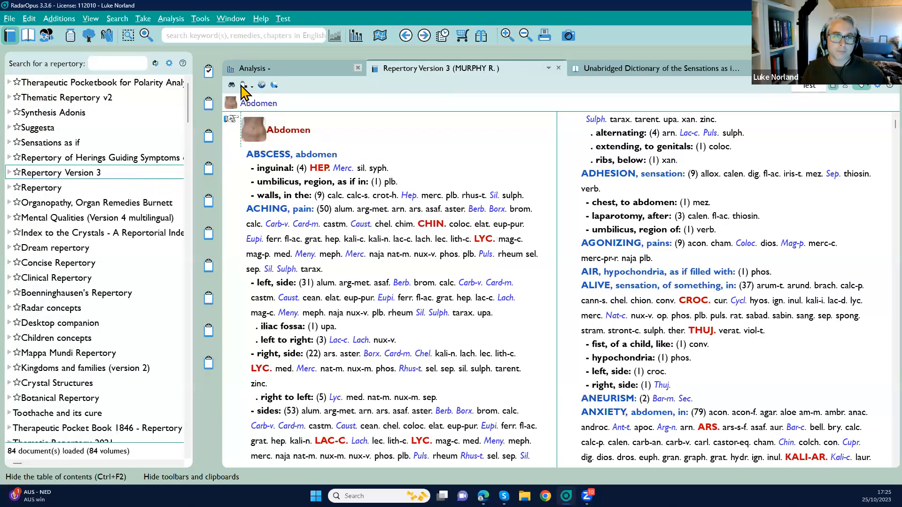
left_click(231, 89)
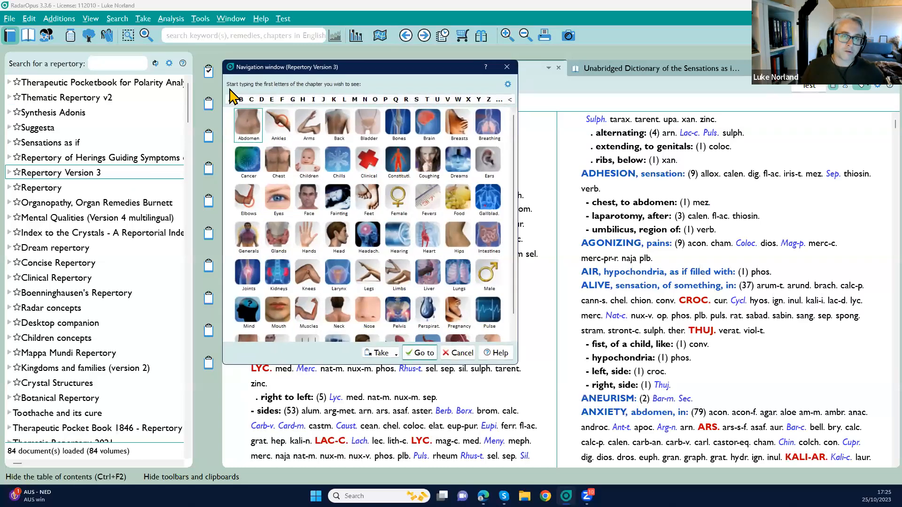
left_click(430, 244)
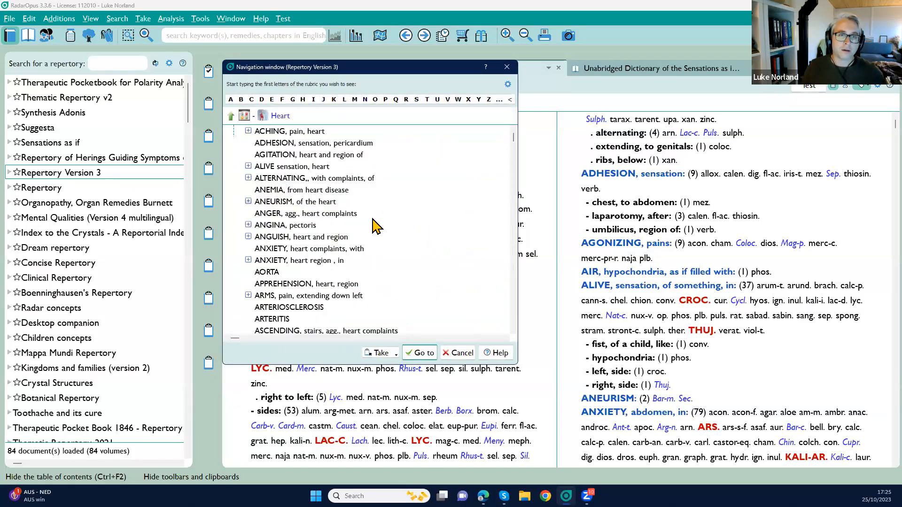
left_click(421, 353)
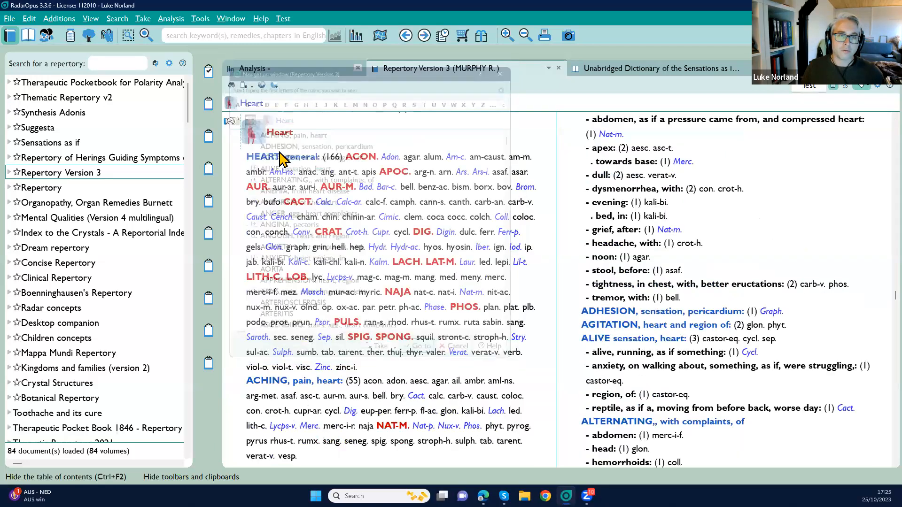
left_click_drag(234, 106, 128, 37)
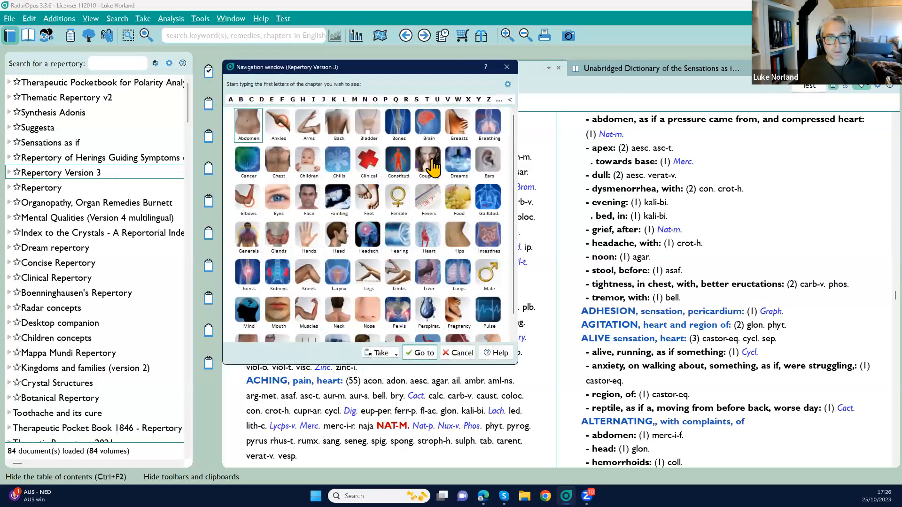
left_click(429, 164)
left_click(420, 353)
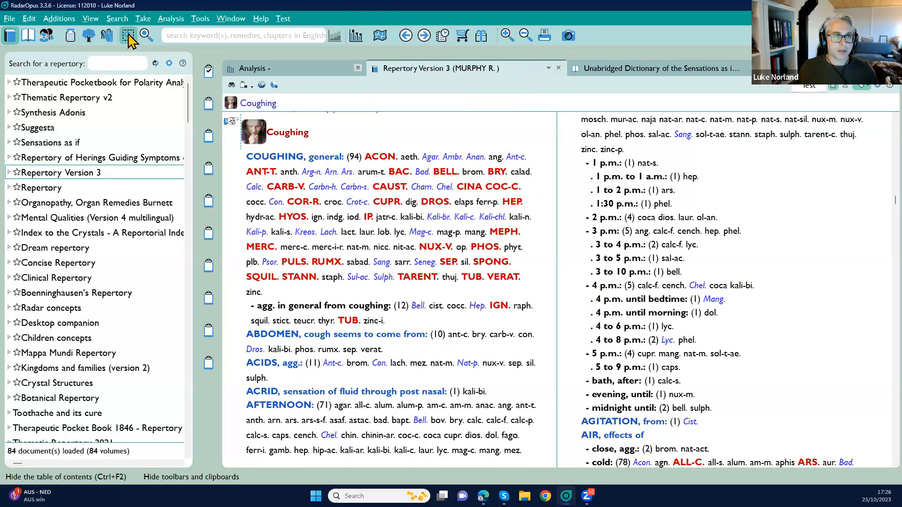
Search the current search area for the remedy Corallium rubrum (cor-r.) and review the rubrics found in the chosen chapters.
right_click(301, 206)
mouse_move(327, 215)
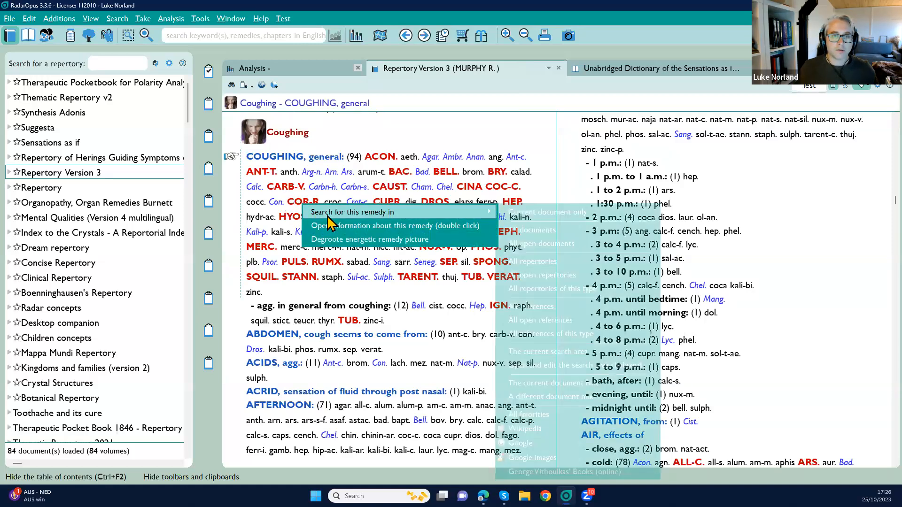
left_click(561, 357)
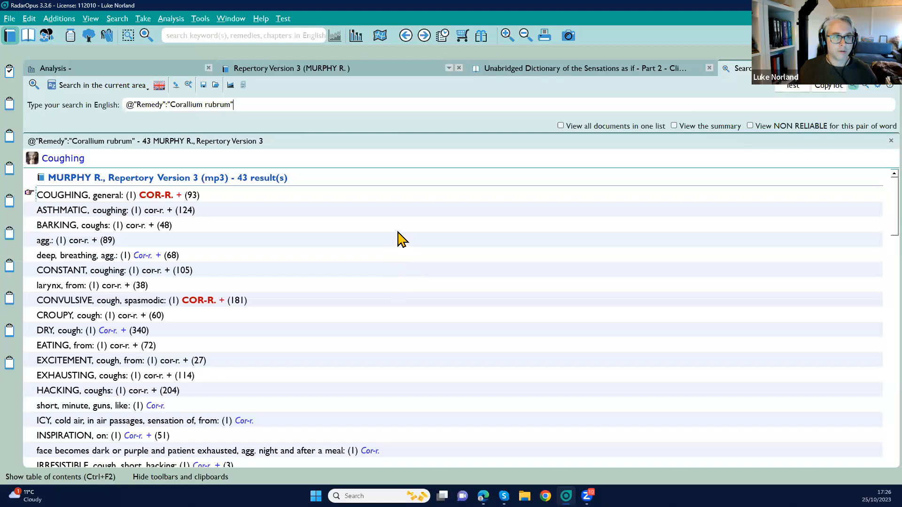
scroll(399, 239, "up", 3)
scroll(425, 242, "down", 1)
scroll(424, 242, "down", 15)
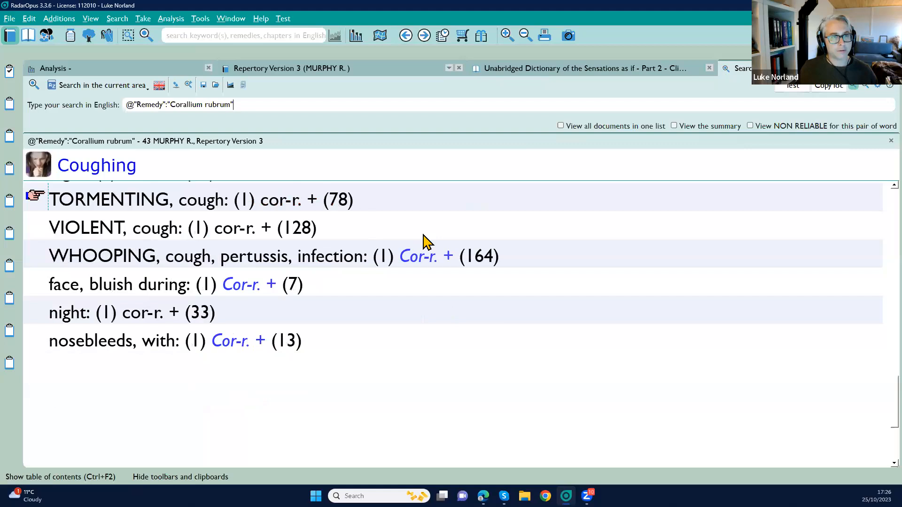
scroll(562, 268, "up", 8)
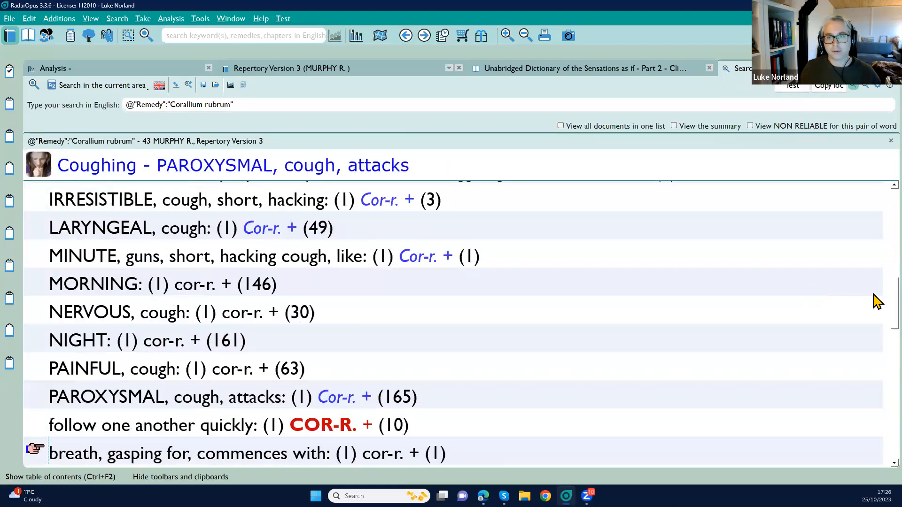
scroll(877, 194, "up", 6)
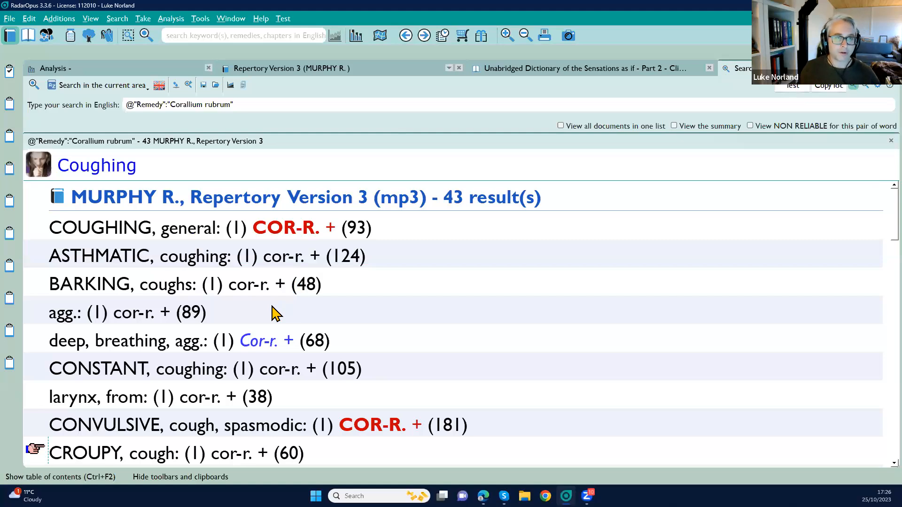
scroll(269, 316, "down", 5)
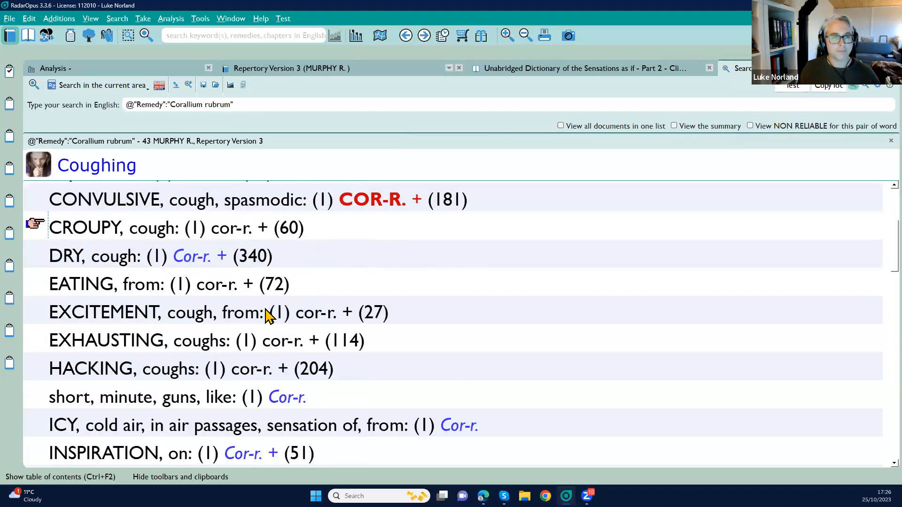
scroll(269, 315, "down", 4)
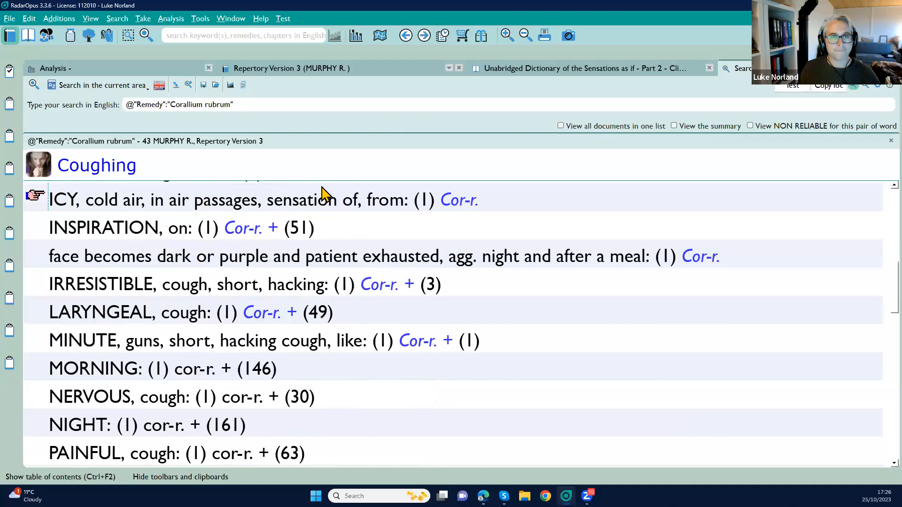
Run a quick search for the remedy "aur." from Repertory Version 3 and examine its Coughing and Heart rubrics.
left_click(343, 71)
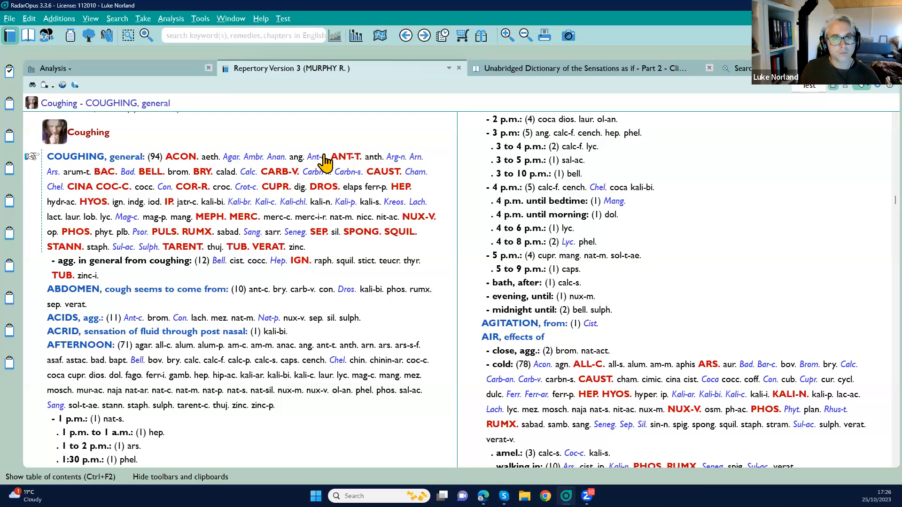
left_click(203, 35)
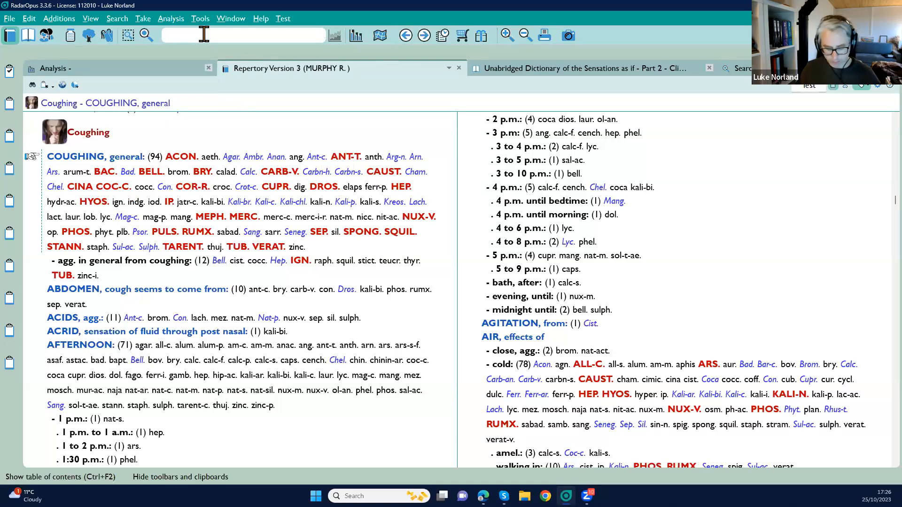
type("aur.")
key("Return")
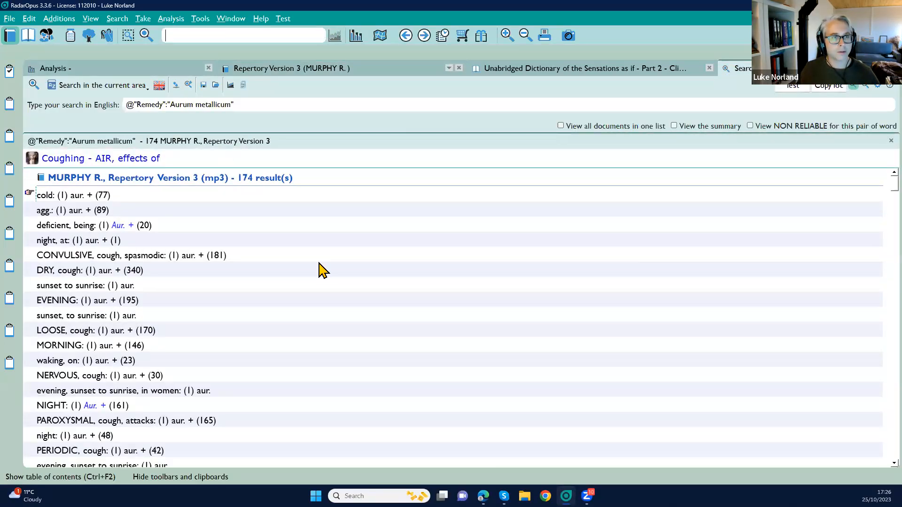
scroll(319, 272, "down", 15)
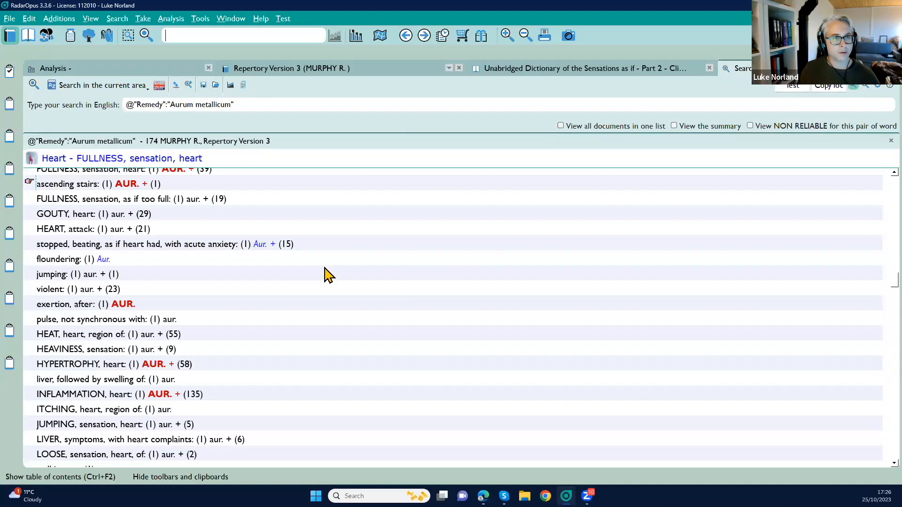
scroll(329, 276, "up", 3)
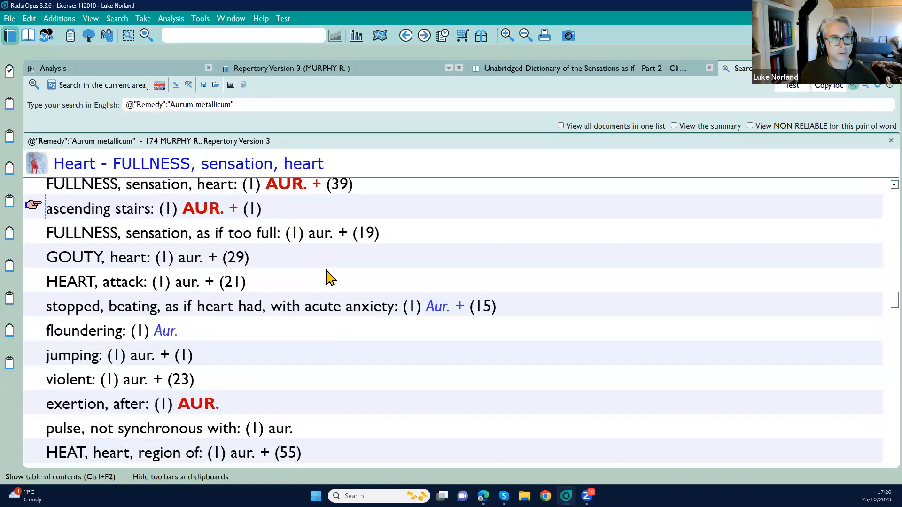
scroll(329, 277, "up", 2)
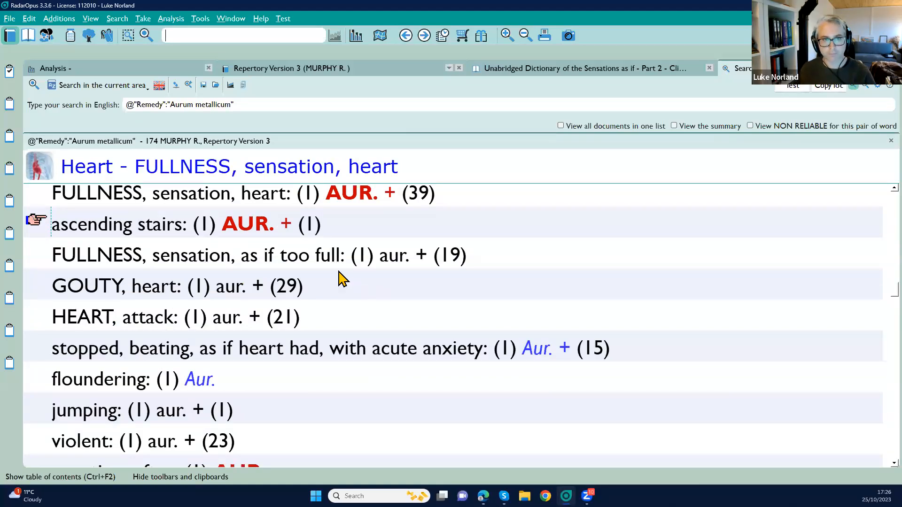
scroll(373, 232, "up", 1)
scroll(373, 232, "up", 5)
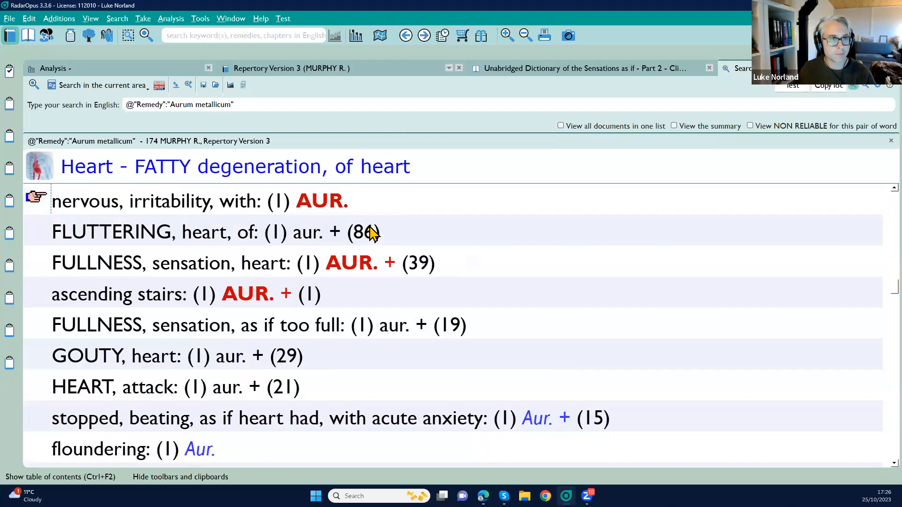
scroll(372, 233, "up", 2)
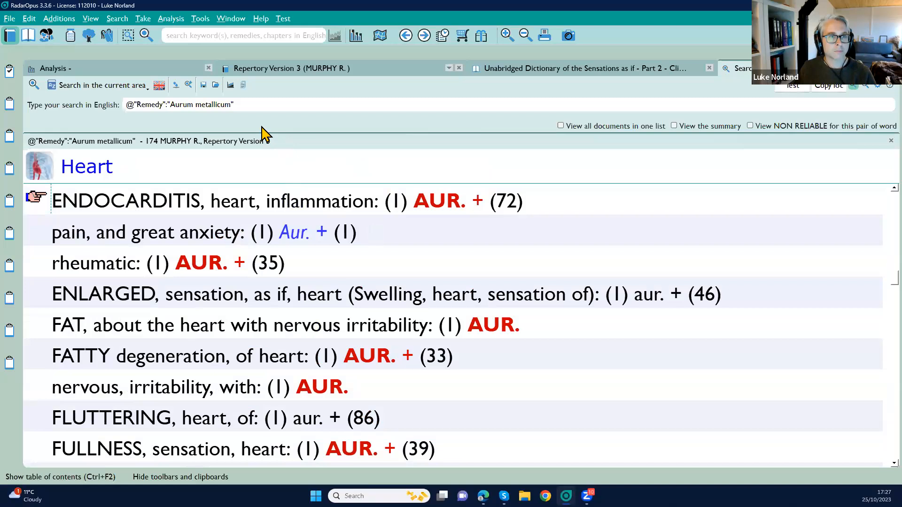
Clear the Aurum metallicum search and start entering a new term beginning with "au" for the current search area.
left_click(176, 85)
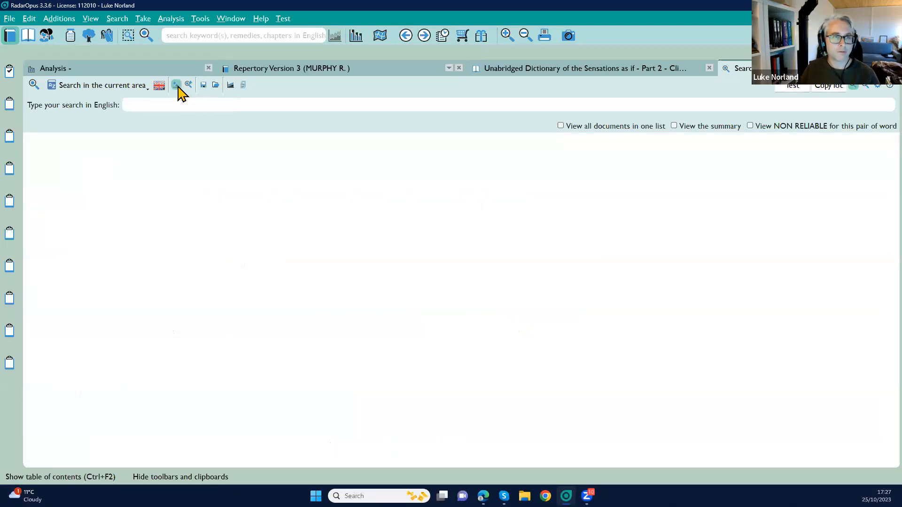
left_click(111, 89)
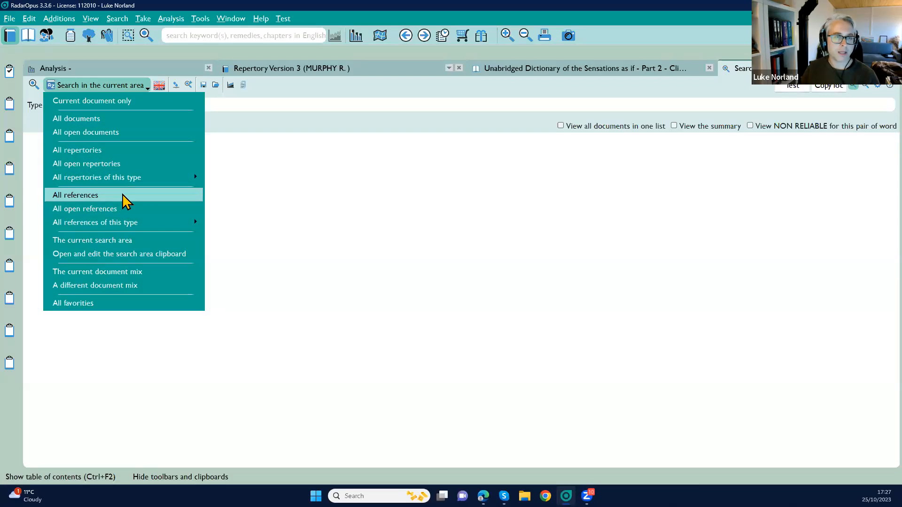
left_click(293, 137)
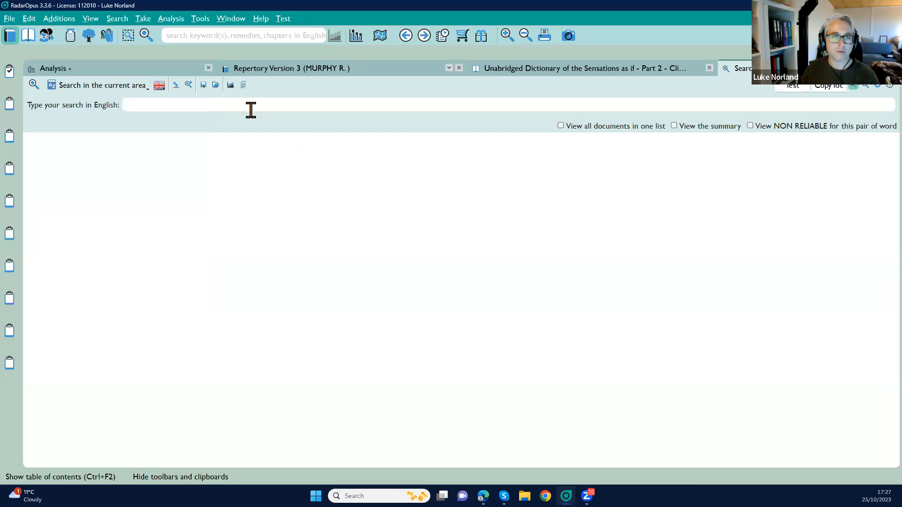
type("au")
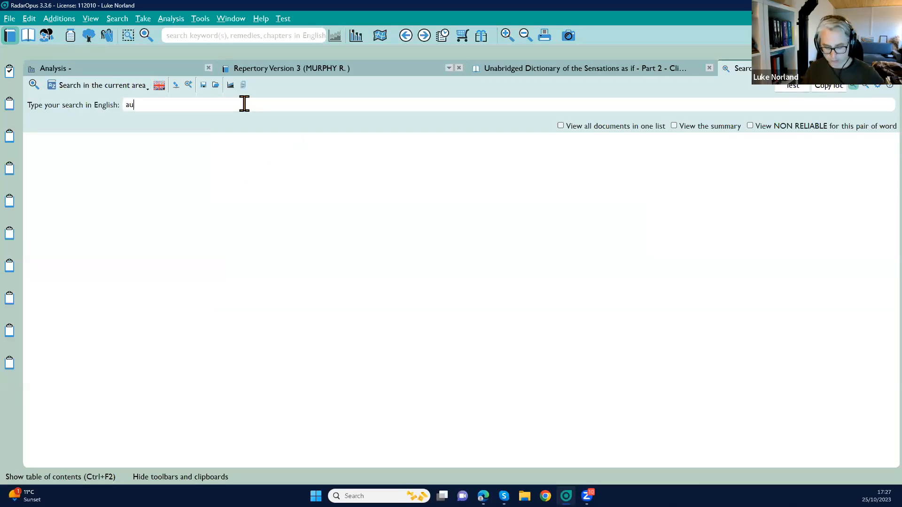
Try entering Aurum sulphuratum as the search term through its abbreviation aur-s., then clear the query.
type("r-s.")
key("Return")
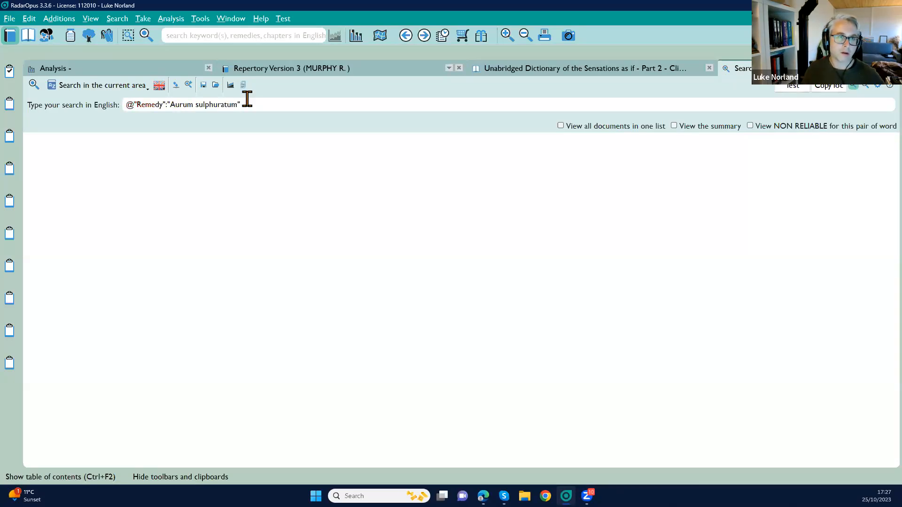
left_click(176, 86)
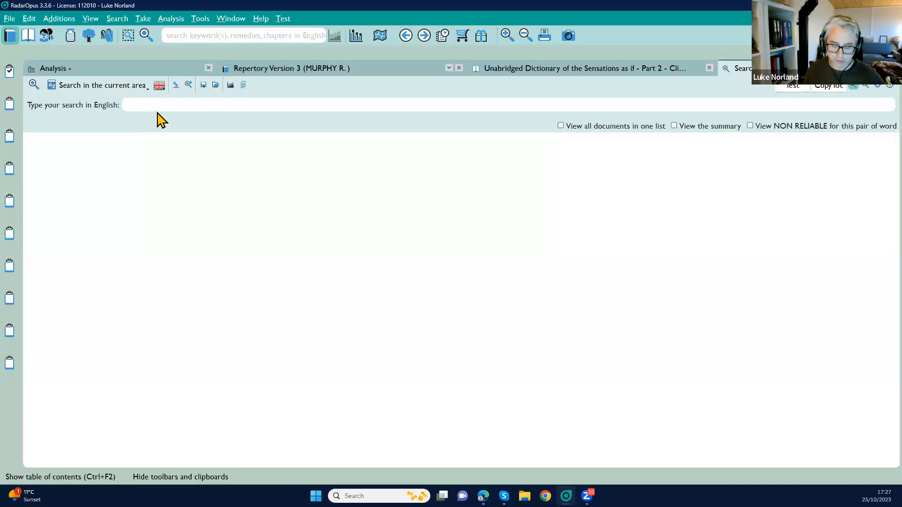
type("aur-s.")
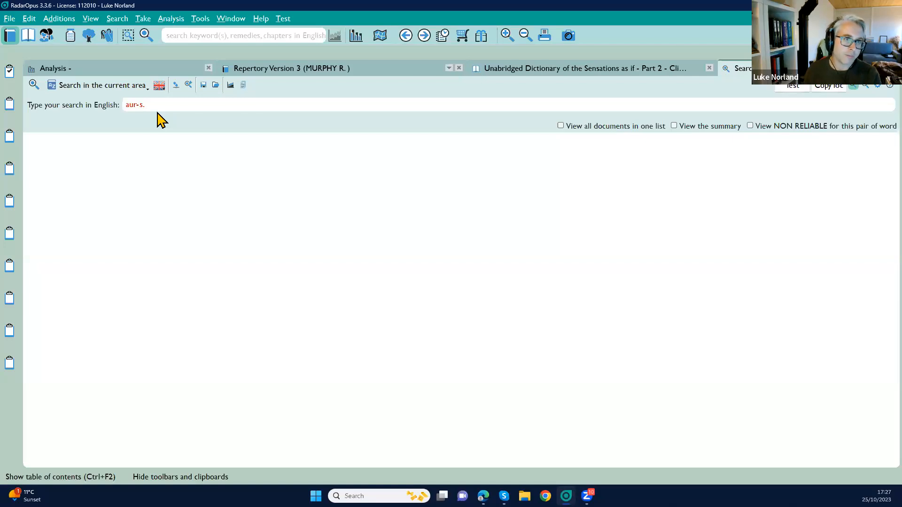
key("Return")
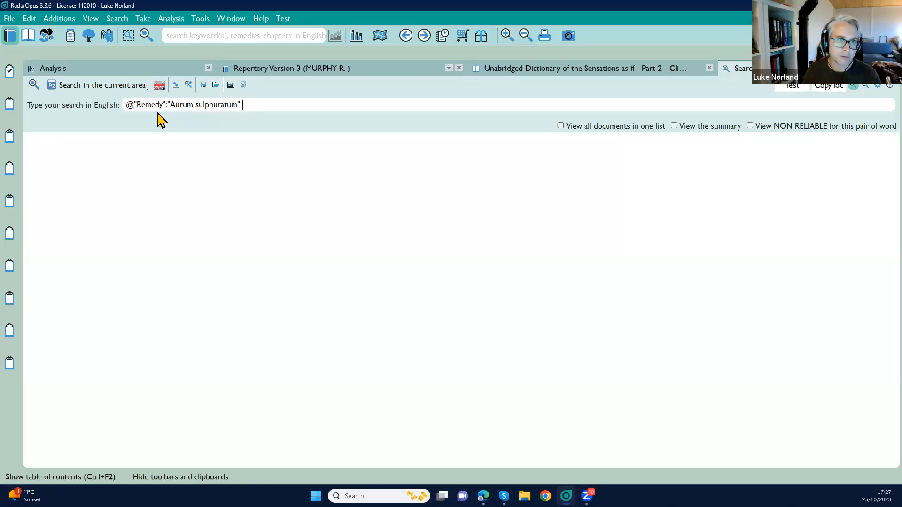
left_click(177, 86)
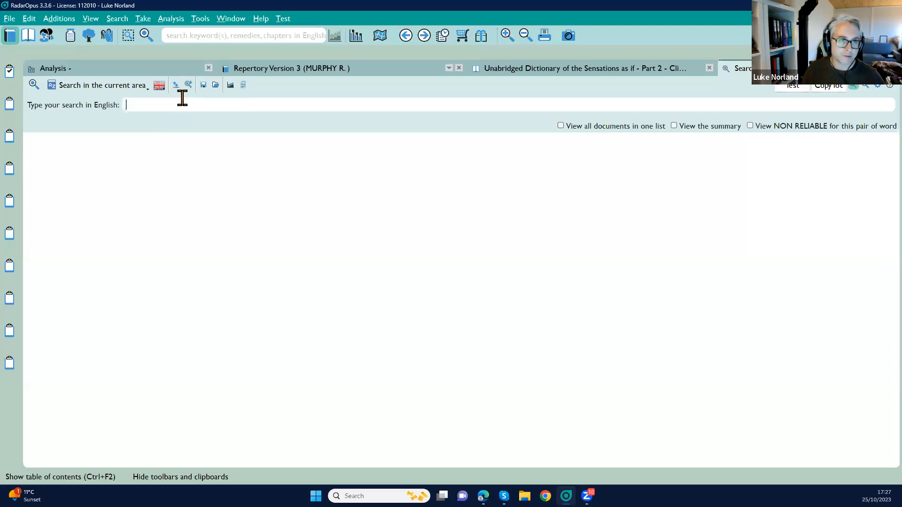
Try entering the remedy name as aurum sulp in the search query, then clear the query.
type("aurum")
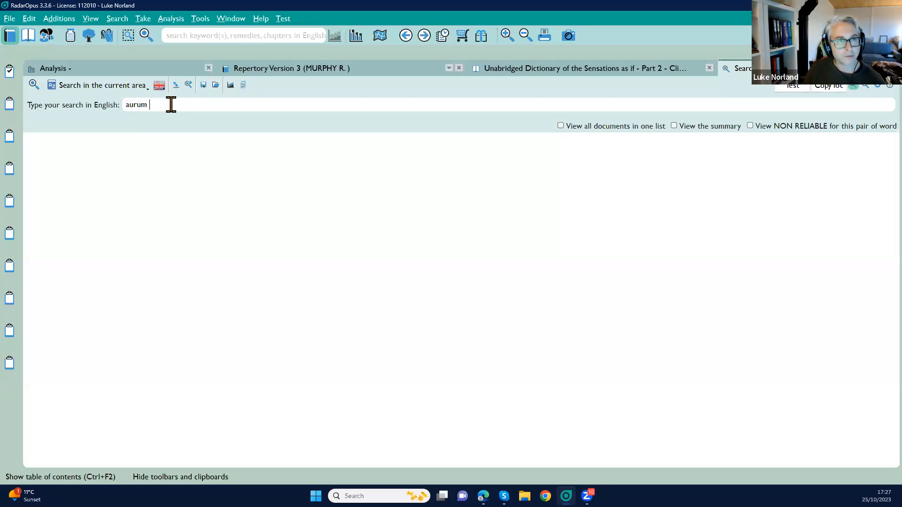
type("lp")
key("BackSpace")
key("BackSpace")
type("lp")
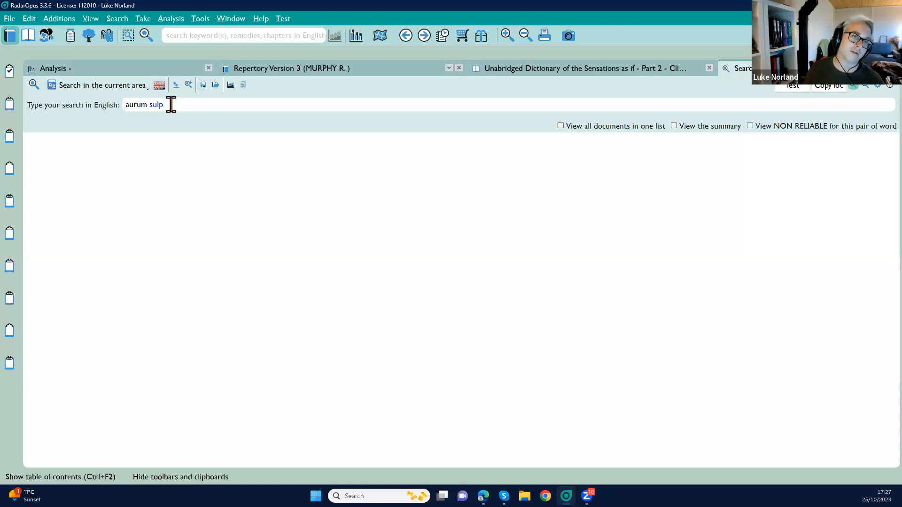
key("BackSpace")
key("BackSpace")
key("BackSpace")
key("BackSpace")
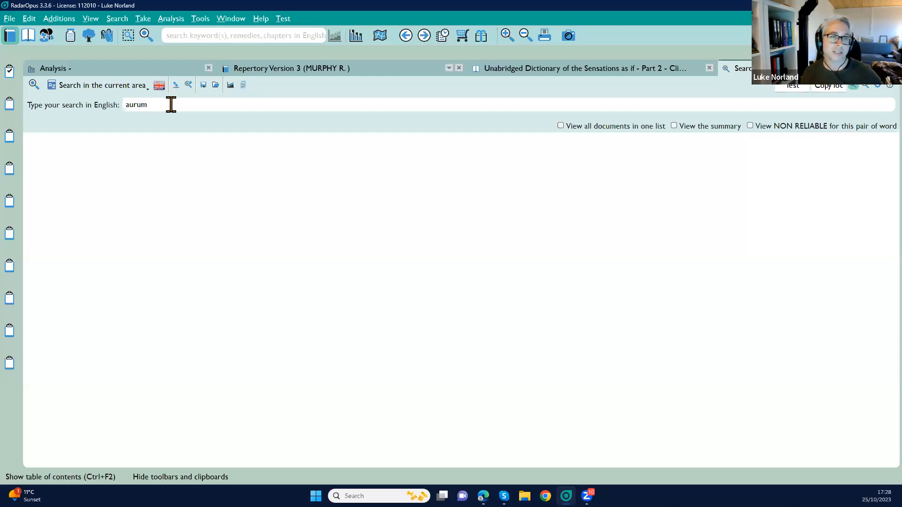
key("BackSpace")
key("BackSpace")
key("BackSpace")
key("BackSpace")
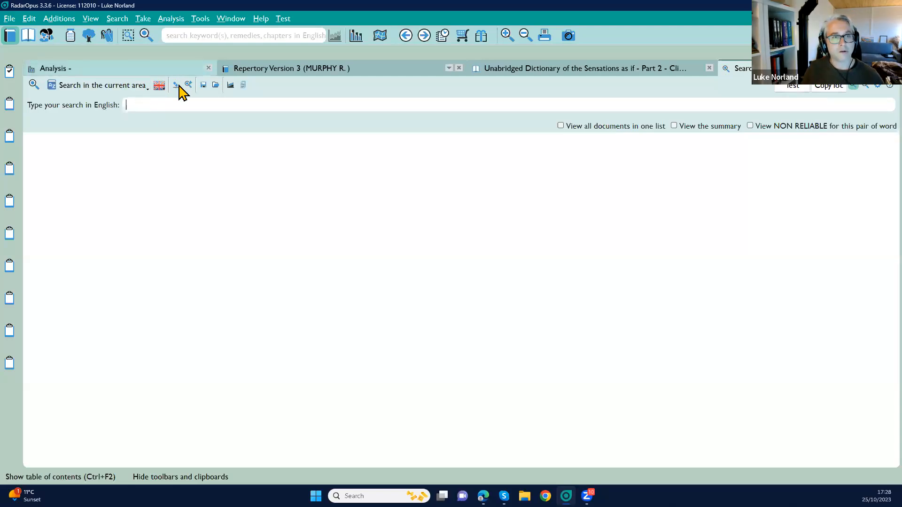
Find Aurum sulphuratum in the remedy list by filtering for aurum su and search for it in all references.
left_click(71, 42)
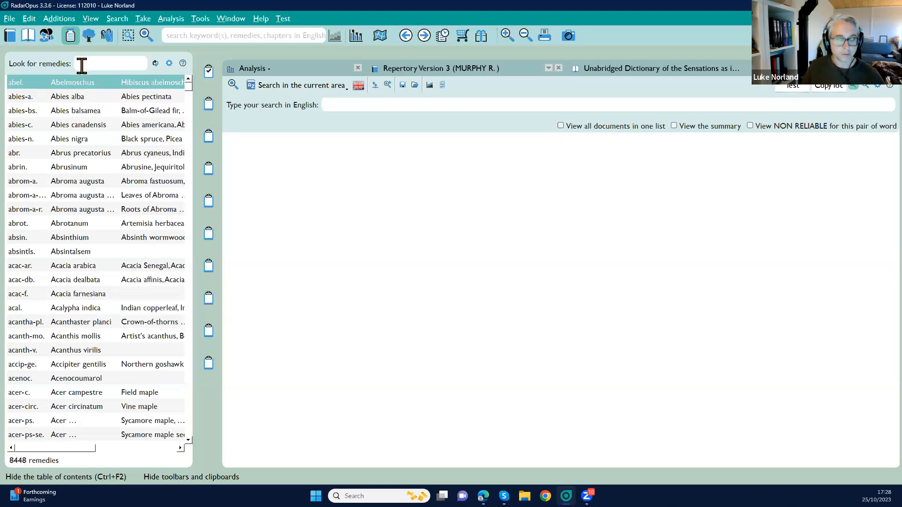
type("aur")
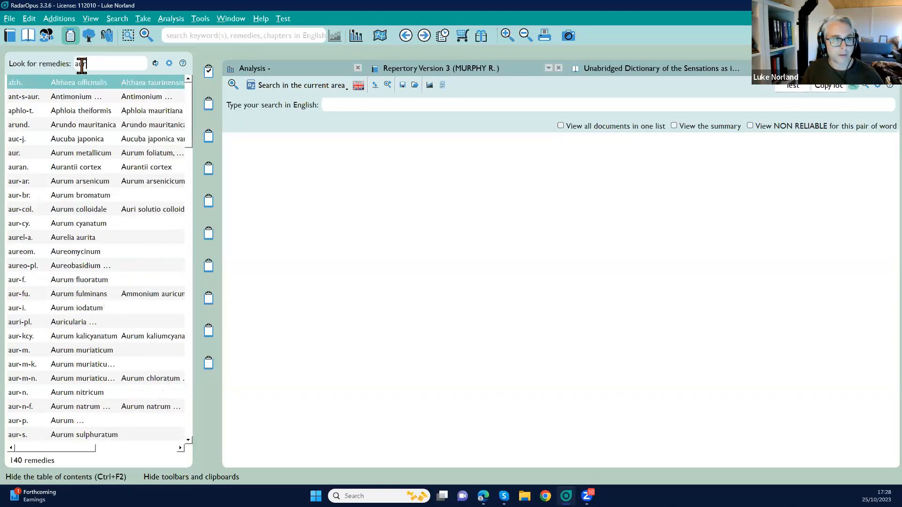
type("um su")
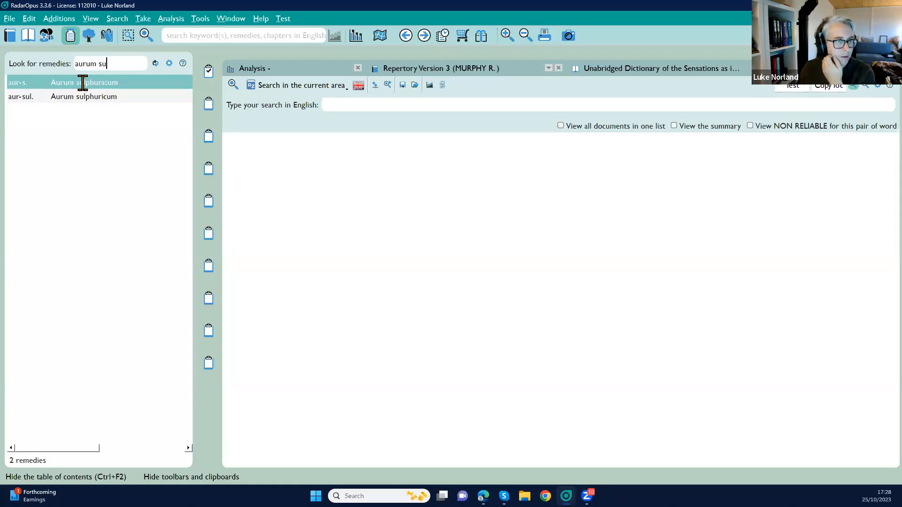
right_click(82, 83)
mouse_move(107, 92)
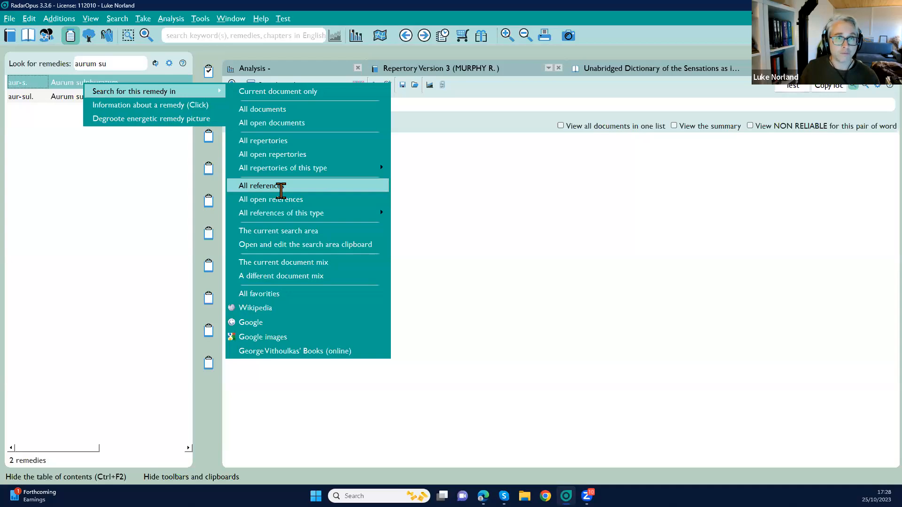
left_click(281, 186)
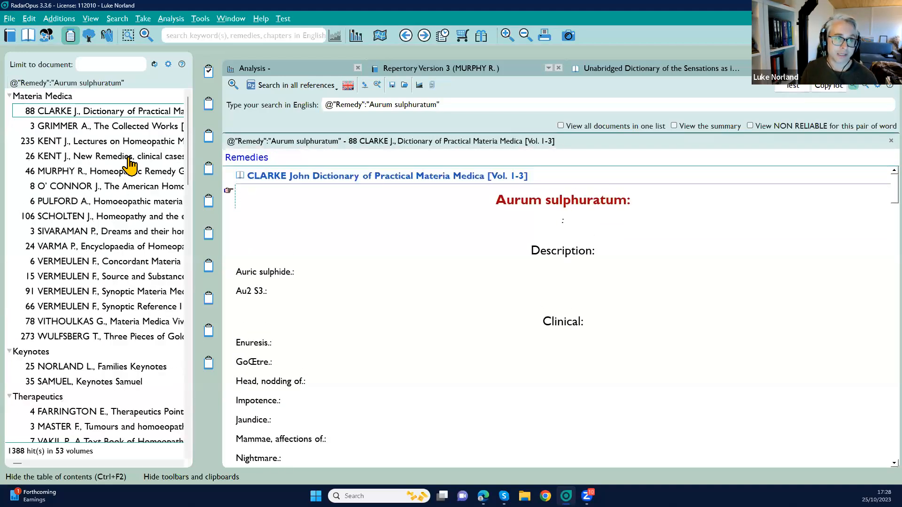
View the Aurum sulphuratum entries in Homeopathic Remedy Guide, Homeopathy and the elements, and Synoptic Reference I.
left_click(120, 173)
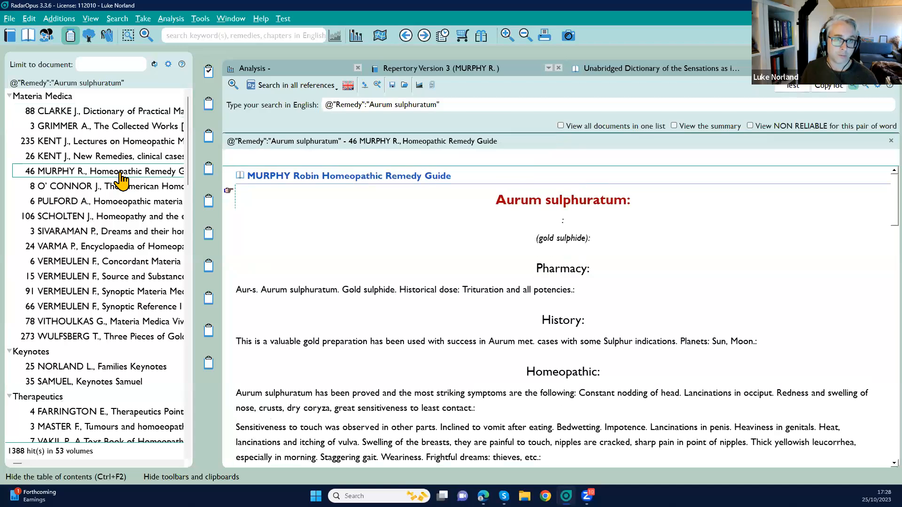
left_click(121, 218)
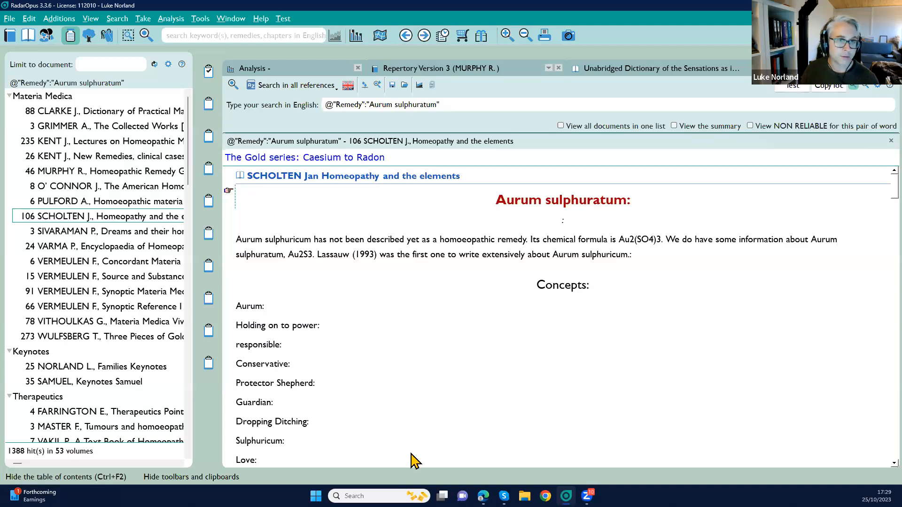
left_click(123, 306)
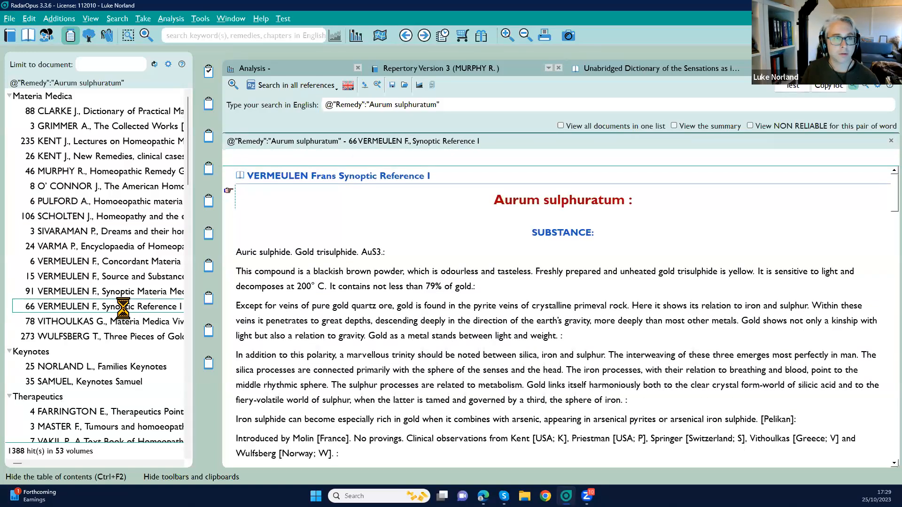
Show the list of references and clear its unabr filter.
left_click(30, 40)
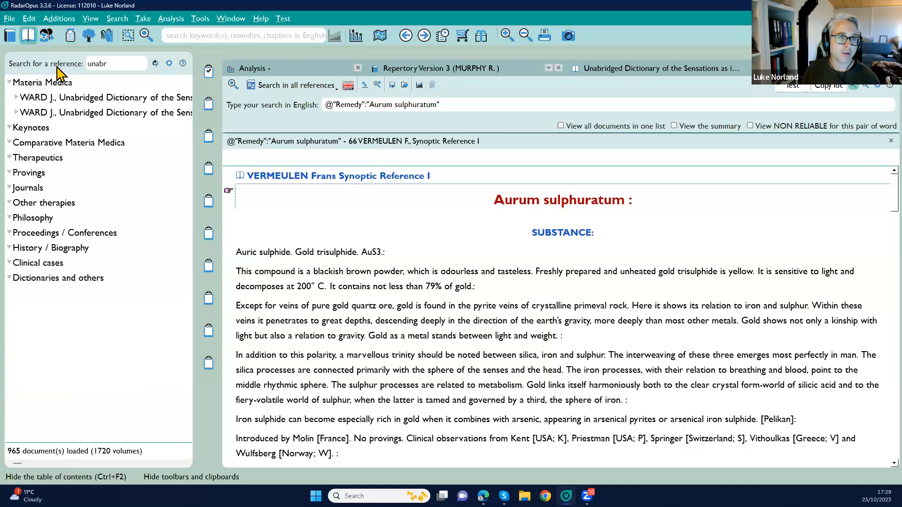
double_click(108, 63)
key("BackSpace")
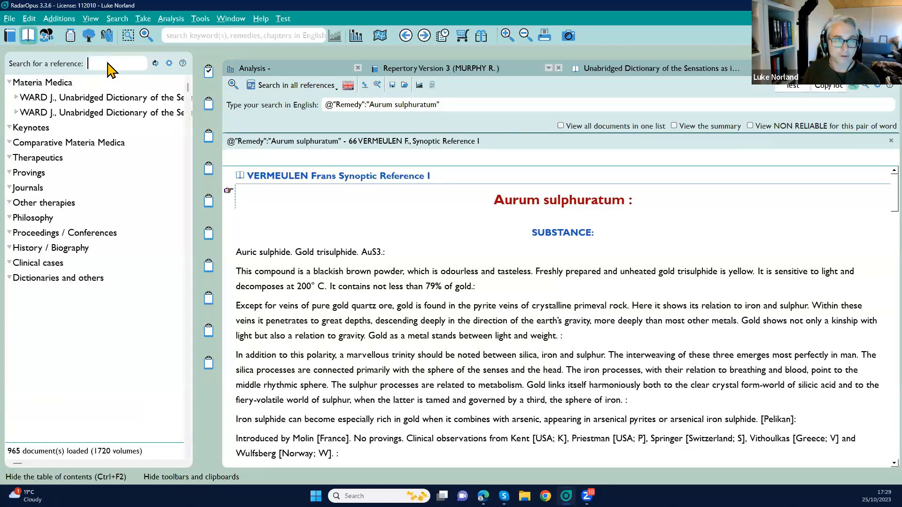
Examine the preferred keynotes and the ticked books in the reference list's settings, then close the settings.
left_click(169, 63)
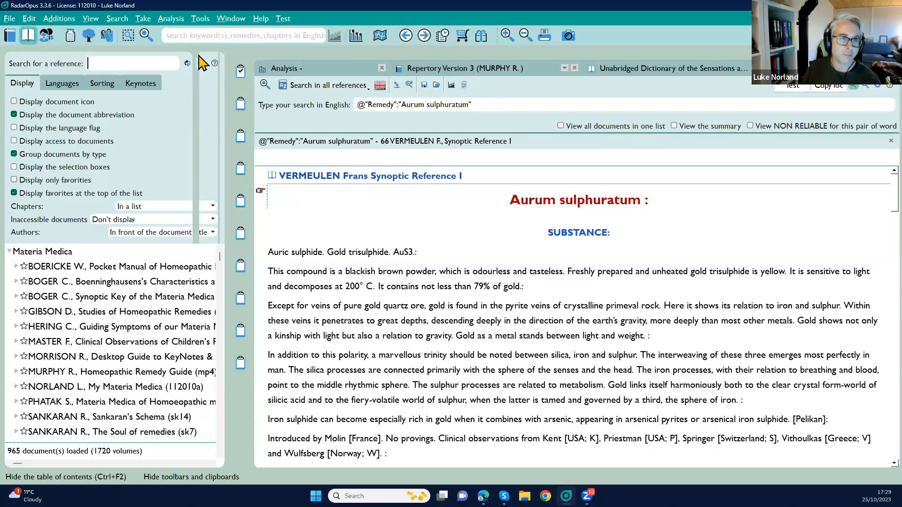
left_click(140, 83)
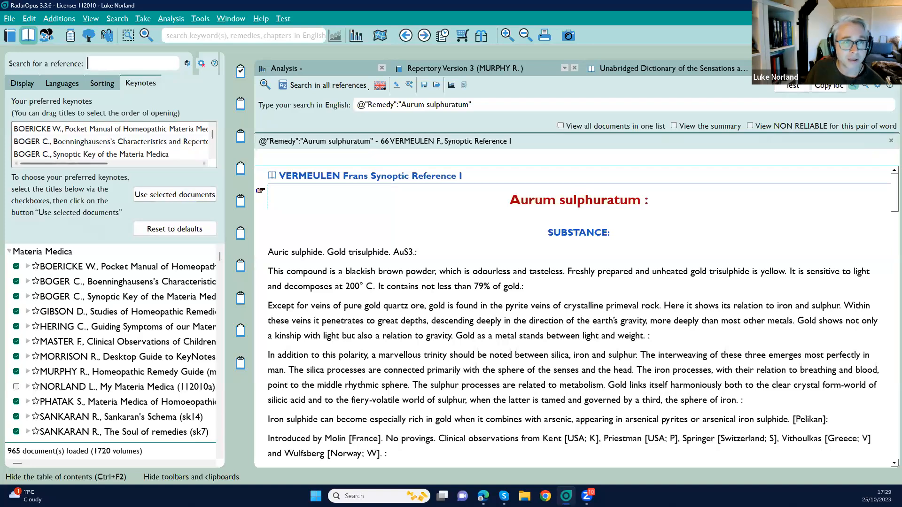
scroll(64, 327, "down", 1)
scroll(63, 326, "down", 2)
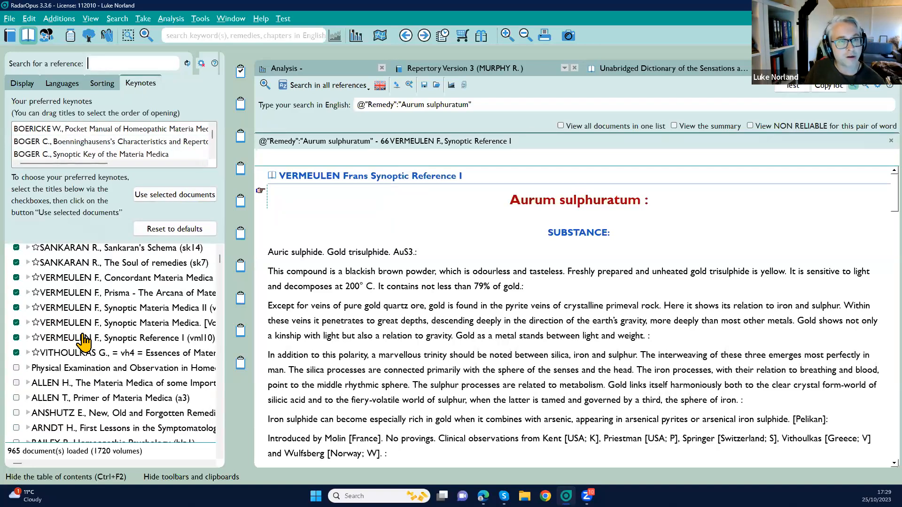
scroll(85, 334, "down", 2)
scroll(84, 334, "up", 5)
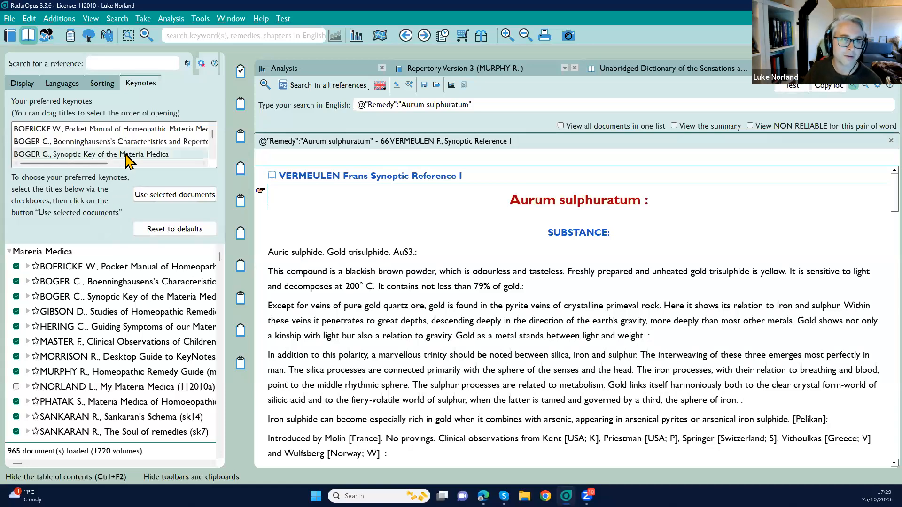
left_click(31, 85)
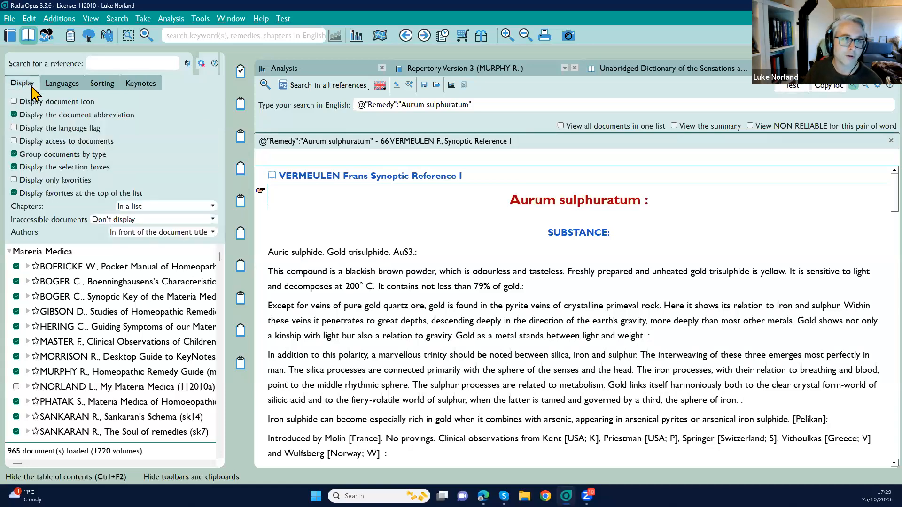
left_click(201, 64)
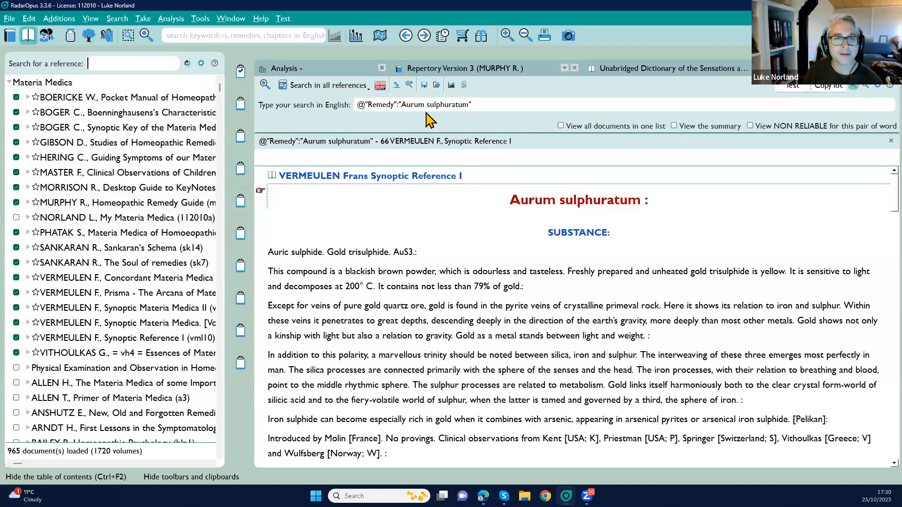
Take the rubric Coughing - COUGHING, general from Thematic Repertory v2 into Clipboard 1 and show it in the analysis.
left_click(303, 89)
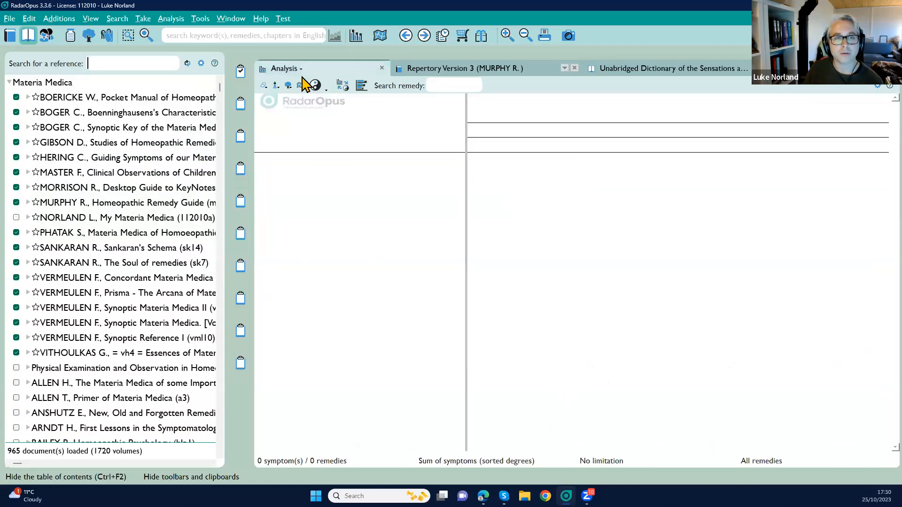
left_click(478, 68)
left_click(241, 71)
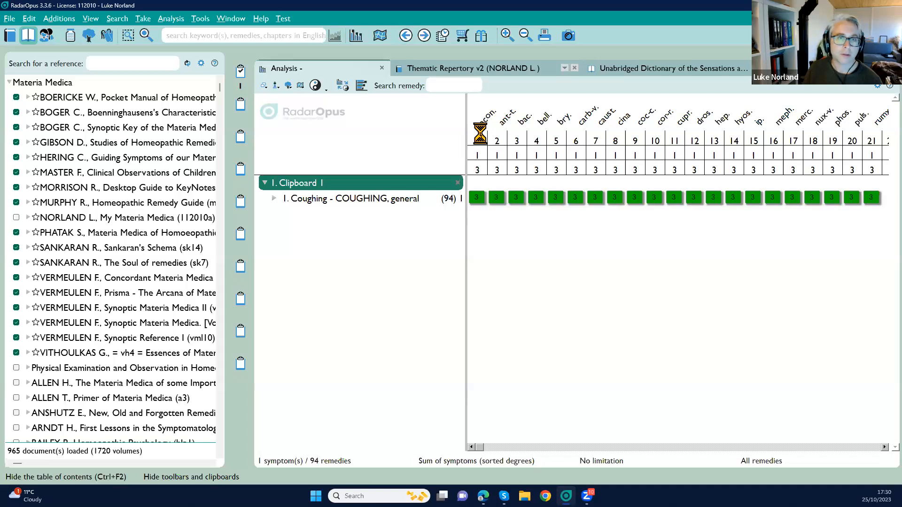
Open the remedy information for Aconitum napellus from the analysis and display its Keynotes Samuel text.
double_click(489, 142)
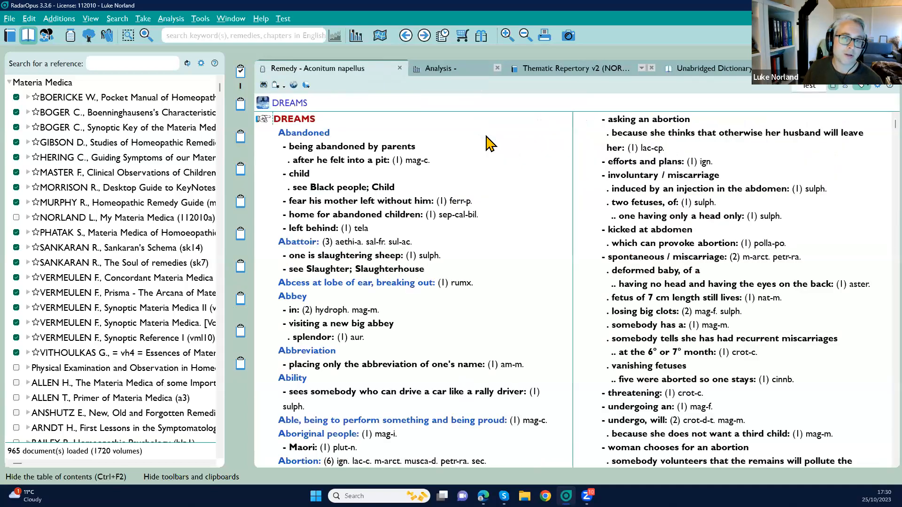
left_click(511, 147)
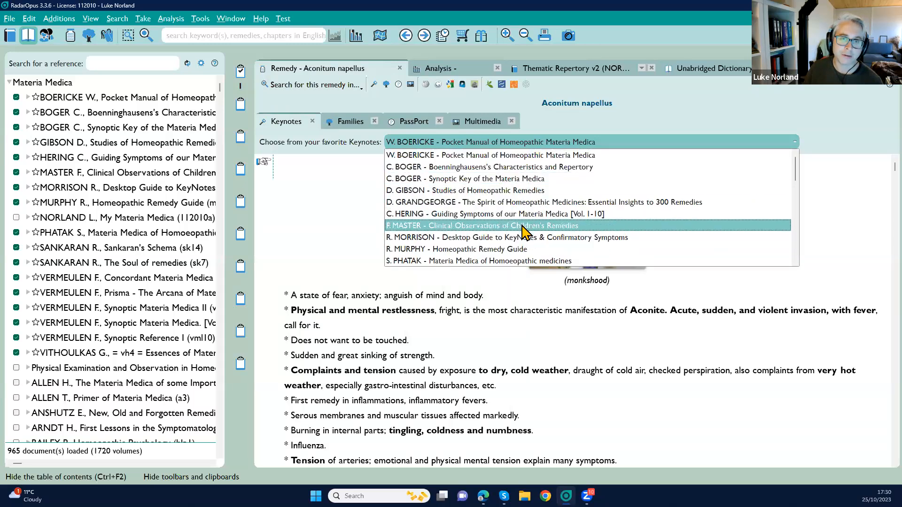
scroll(523, 230, "down", 7)
scroll(523, 231, "down", 5)
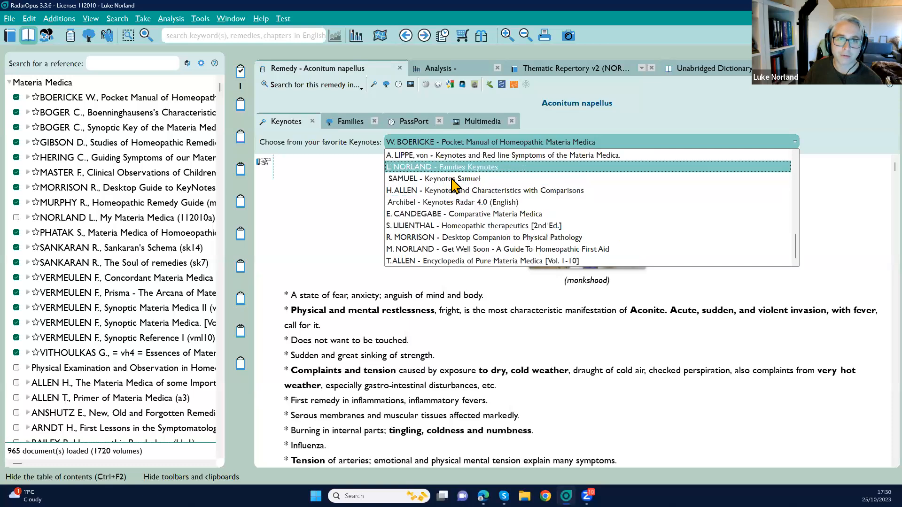
left_click(452, 179)
Switch the Aconitum napellus keynotes source to Essences of Materia Medica, then to Sankaran's Schema.
left_click(460, 145)
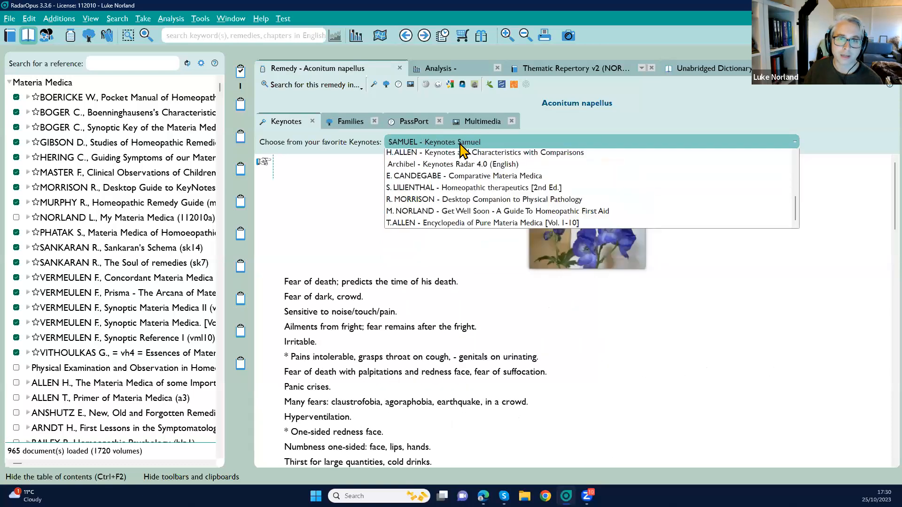
scroll(463, 155, "up", 5)
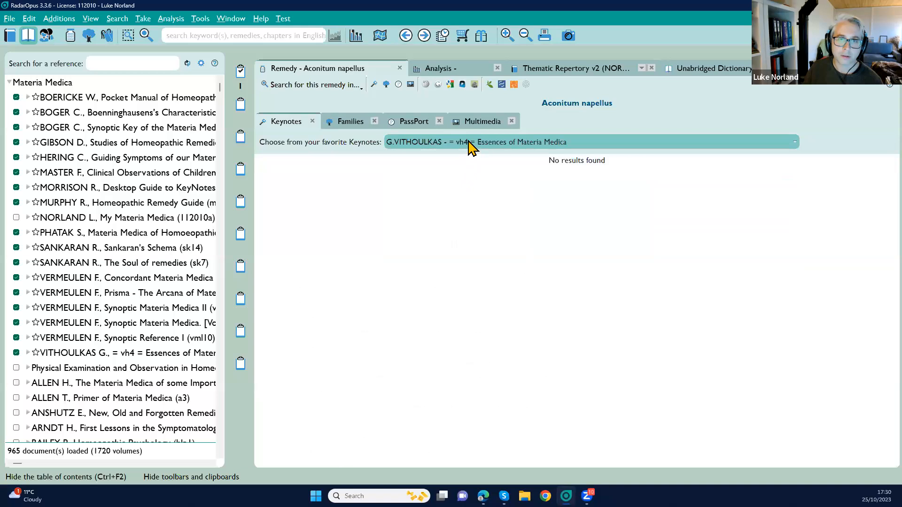
left_click(469, 145)
scroll(470, 160, "up", 3)
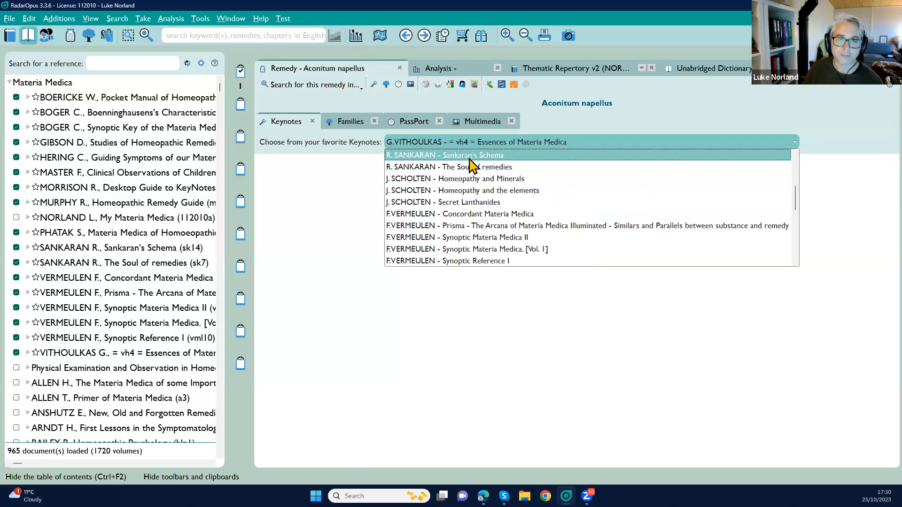
left_click(469, 168)
Switch the Aconitum napellus keynotes source to Boger's Boenninghausen's Characteristics and Repertory.
left_click(470, 144)
scroll(472, 178, "up", 3)
scroll(471, 178, "up", 2)
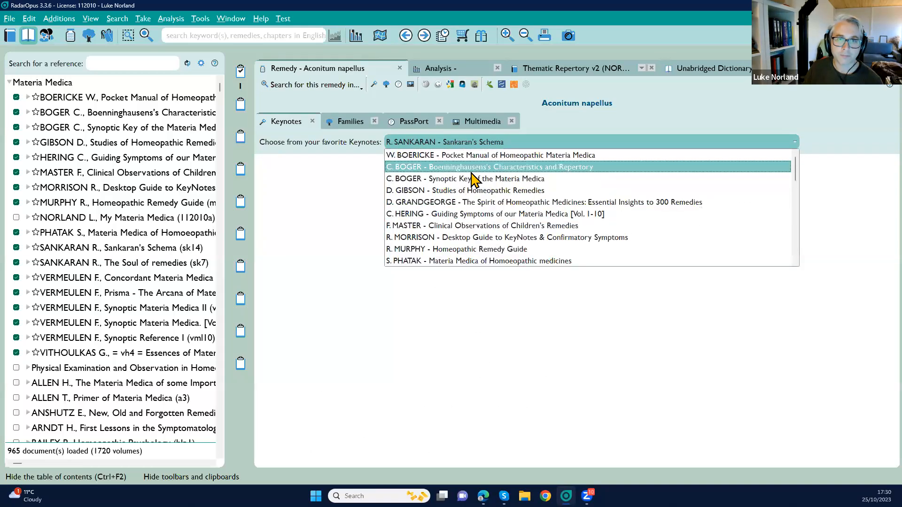
left_click(472, 165)
Switch the keynotes source to Boericke's Pocket Manual of Homeopathic Materia Medica, then to Grandgeorge's The Spirit of Homeopathic Medicines.
left_click(476, 146)
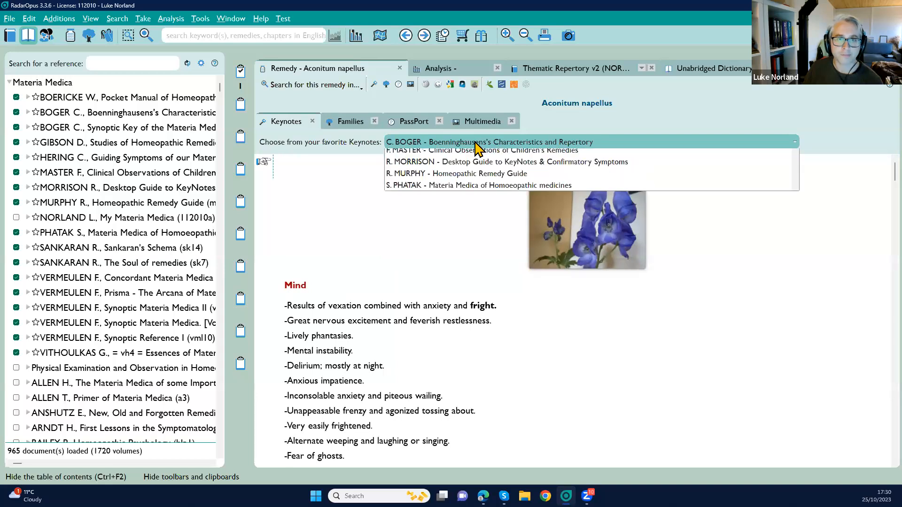
left_click(477, 157)
scroll(478, 151, "up", 1)
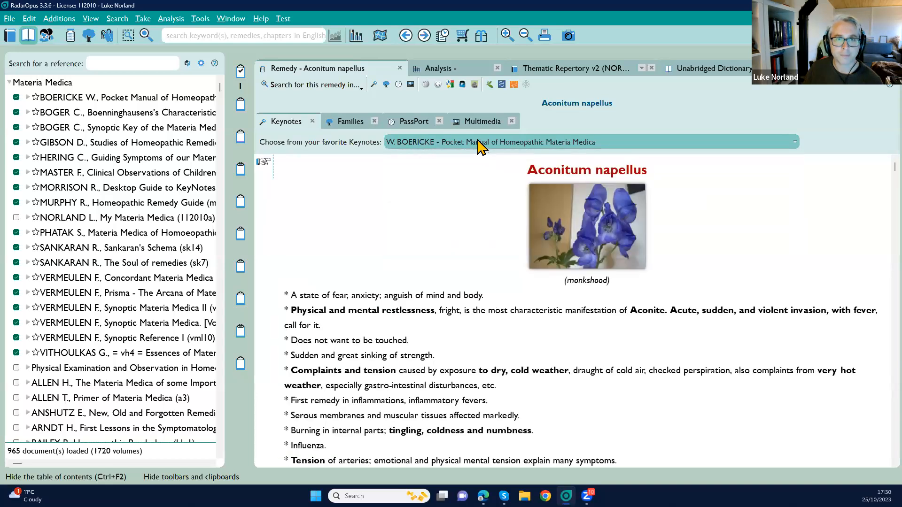
left_click(479, 145)
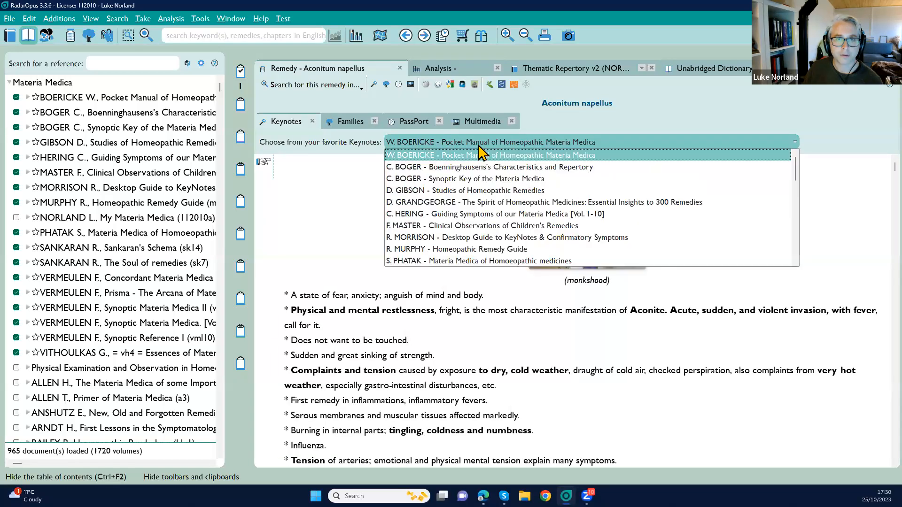
left_click(484, 202)
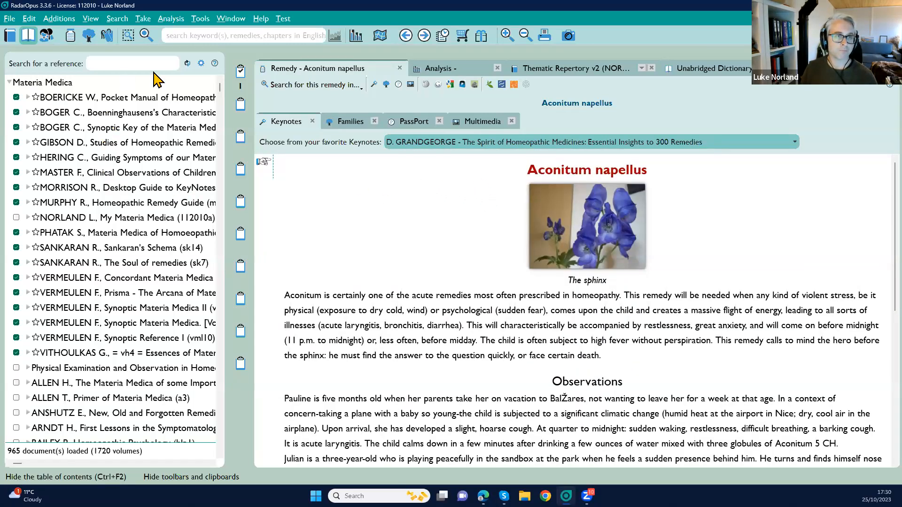
Turn off the tick boxes beside the titles in the reference list's settings and close the settings.
left_click(201, 63)
left_click(53, 167)
left_click(201, 63)
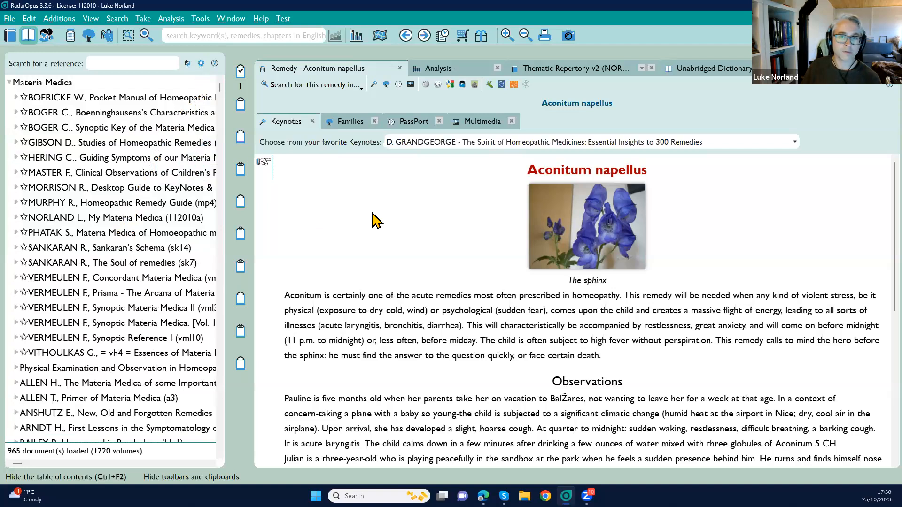
Open Boericke's Pocket Manual, Phatak's Materia Medica, Hering's Guiding Symptoms and Boger's Synoptic Key from the list of references.
left_click(54, 99)
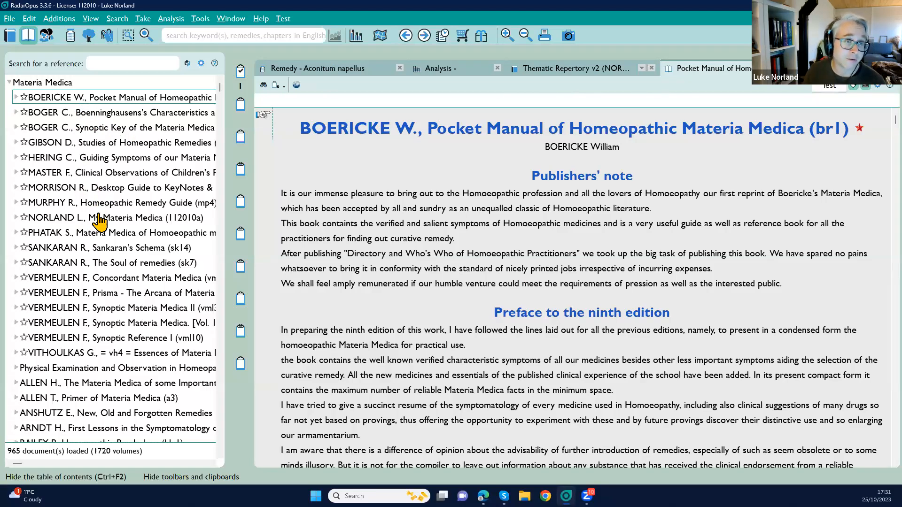
right_click(103, 248)
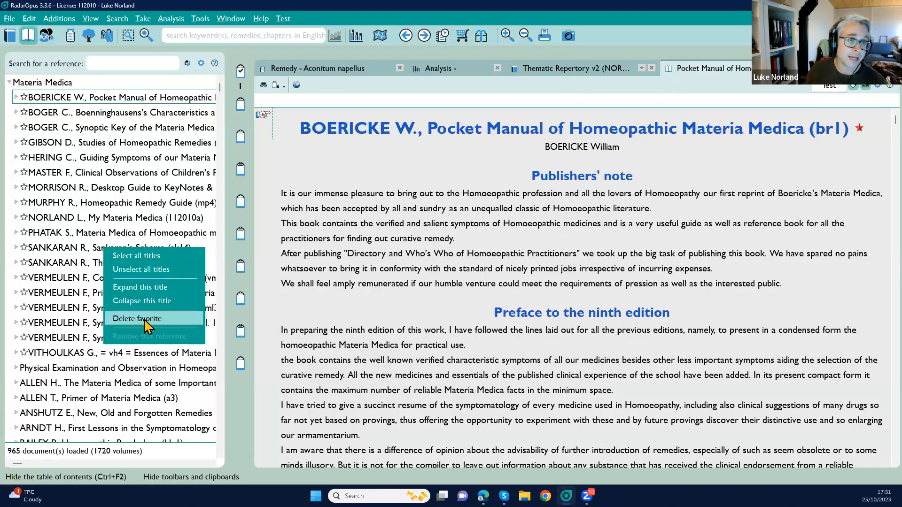
left_click(78, 233)
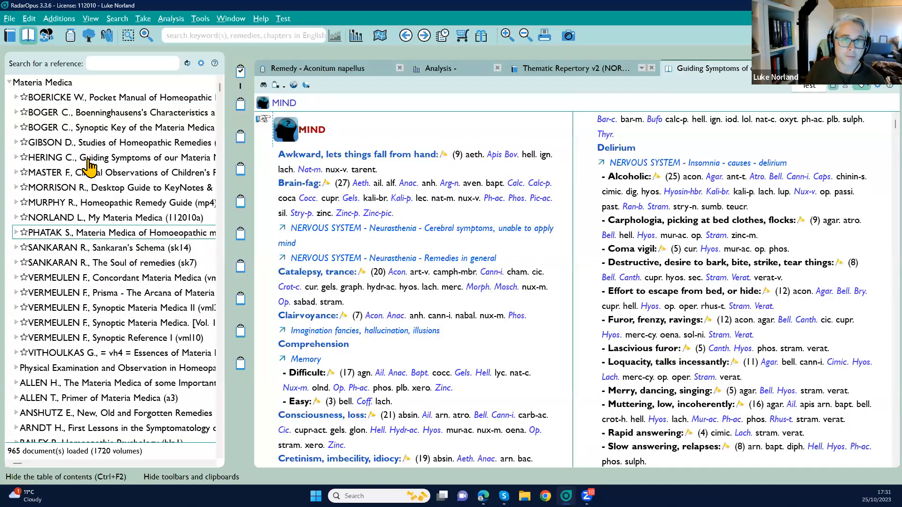
left_click(88, 159)
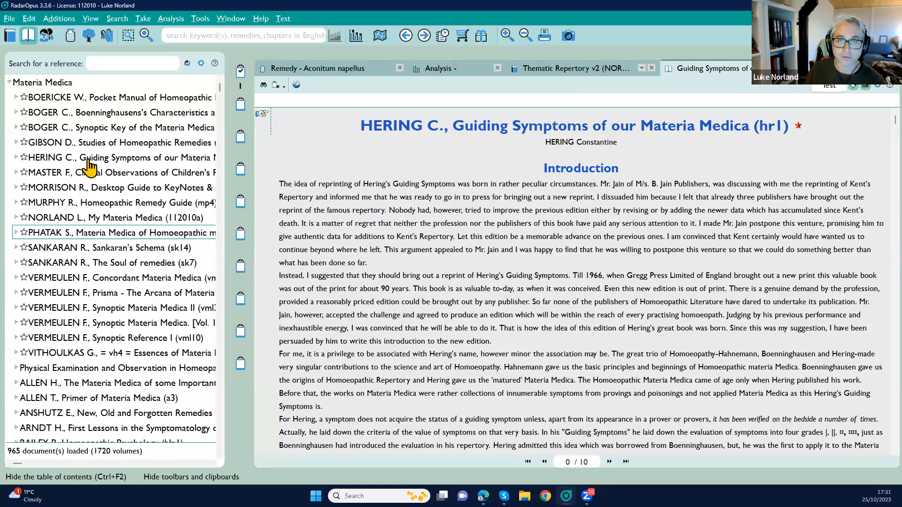
left_click(84, 128)
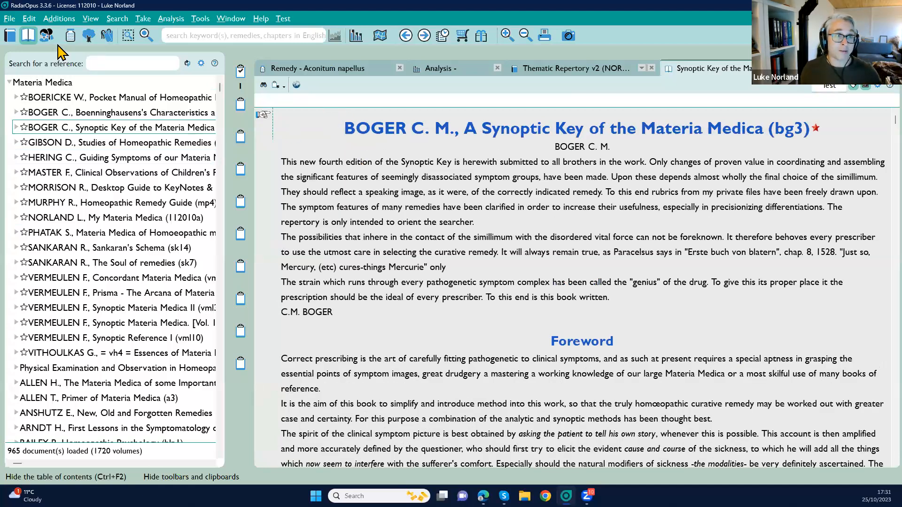
Show the list of remedies and replace its search term with ferrum.
left_click(68, 41)
double_click(94, 63)
left_click_drag(95, 64, 151, 61)
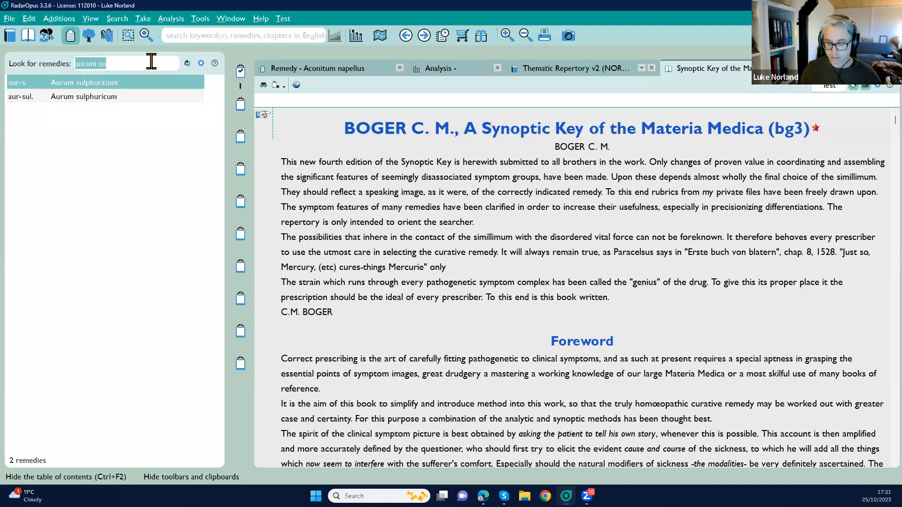
key("BackSpace")
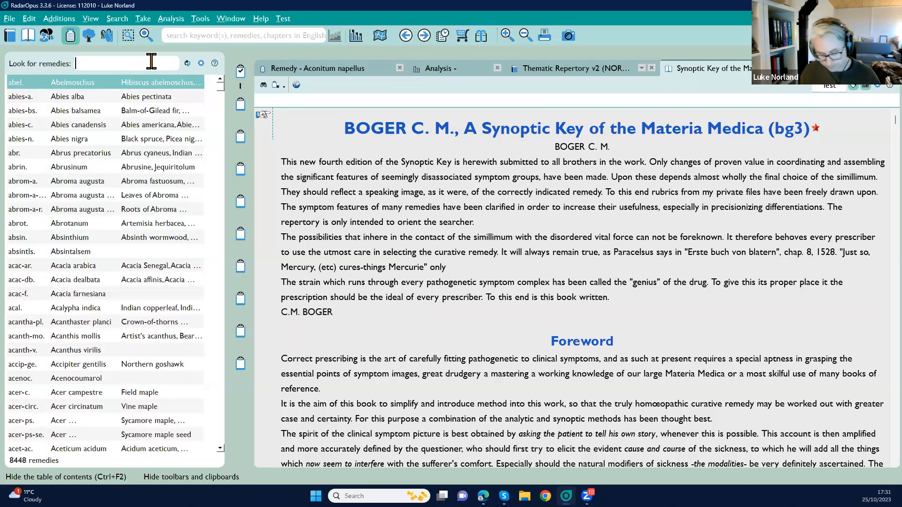
type("ferr")
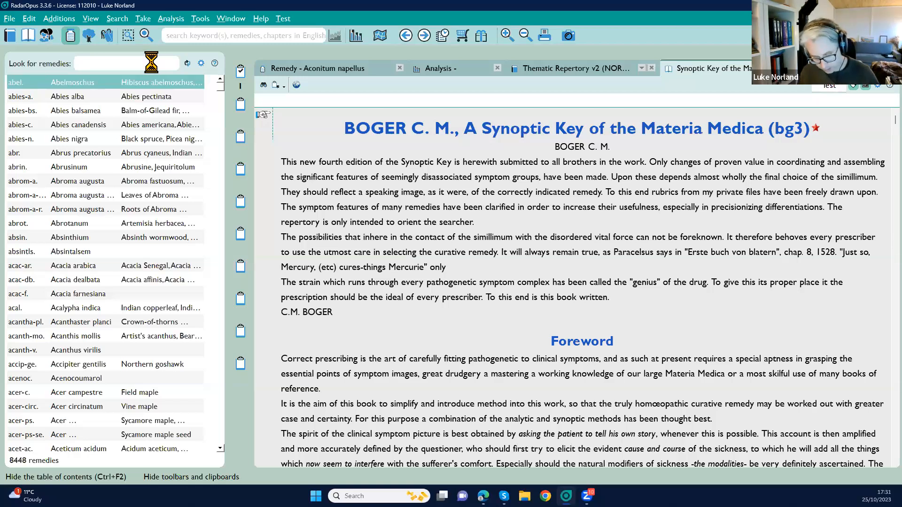
type("-i")
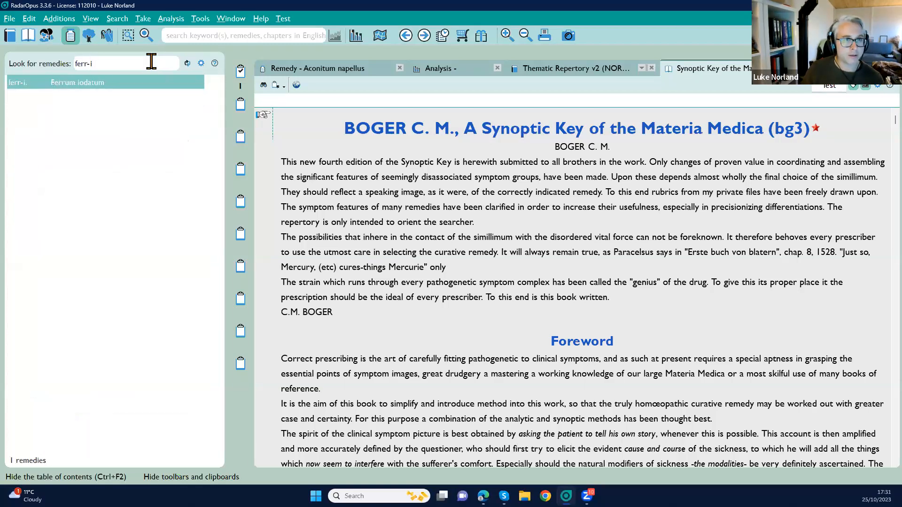
key("BackSpace")
key("BackSpace")
type("u")
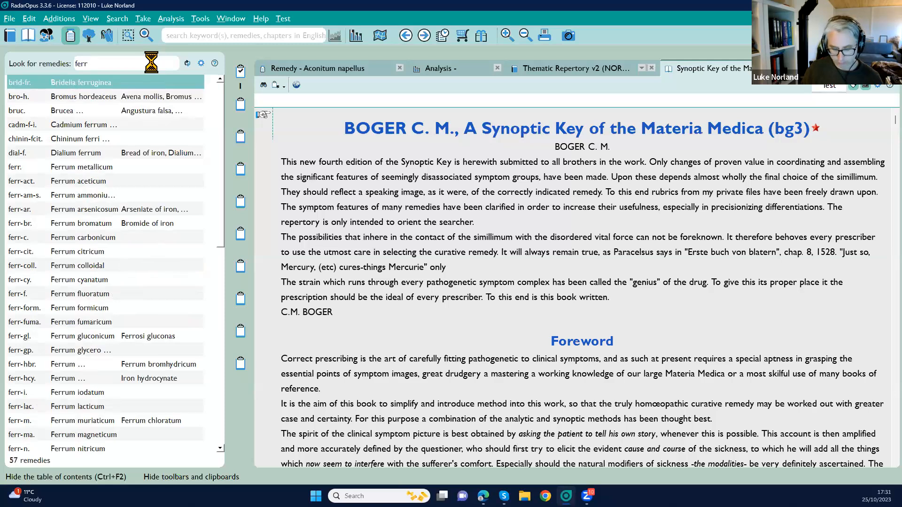
type("m")
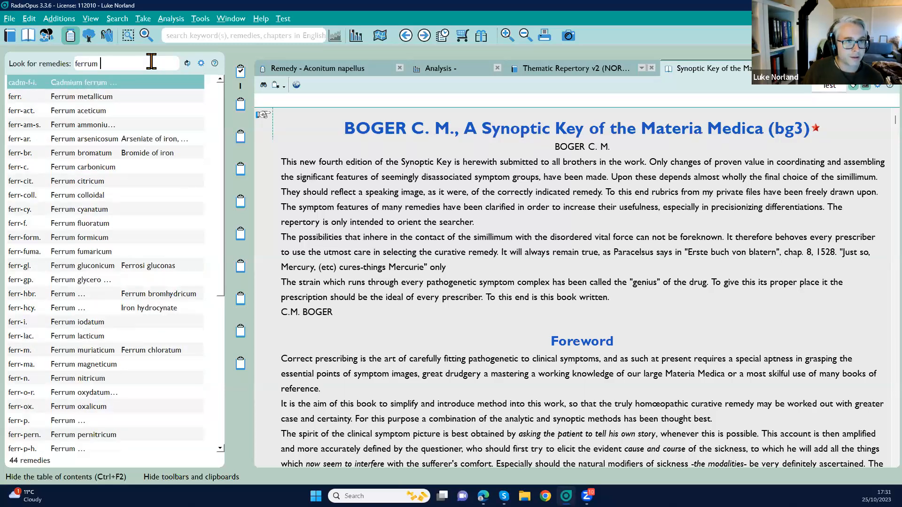
Search for the remedy Ferrum iodatum in all open references.
scroll(133, 161, "down", 4)
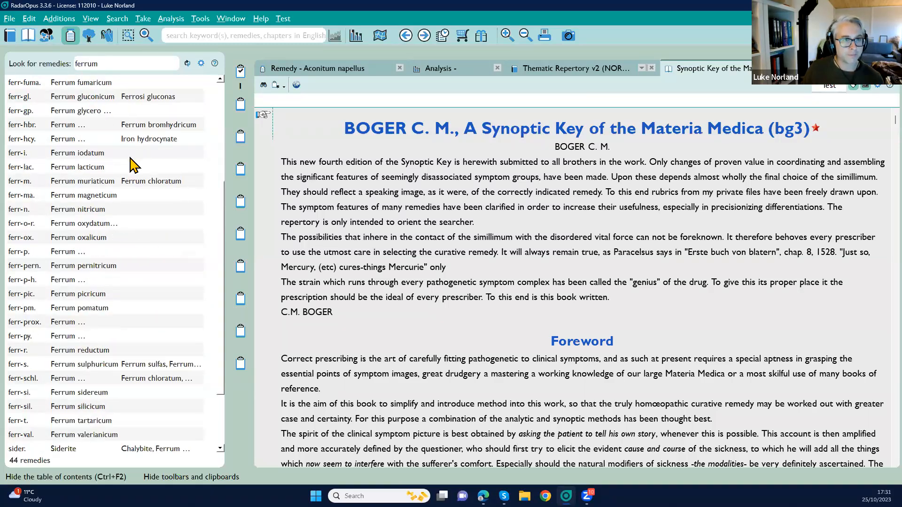
right_click(96, 161)
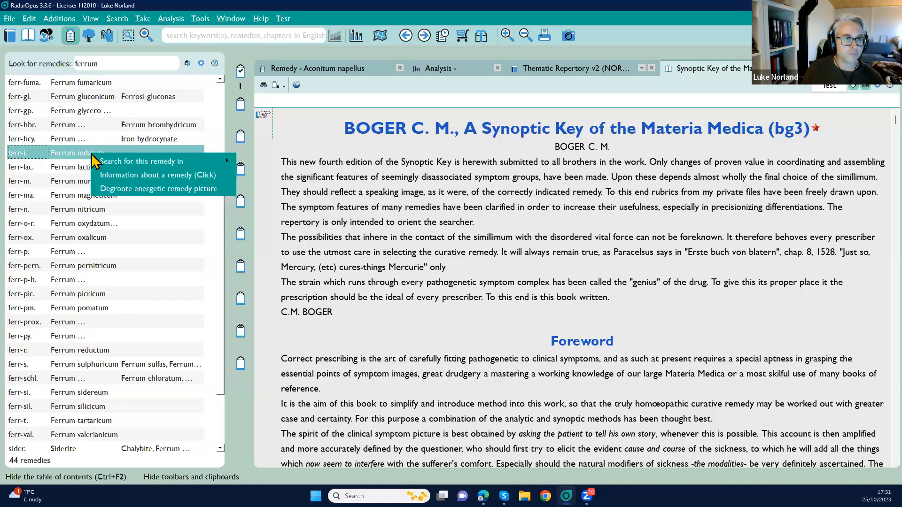
mouse_move(112, 166)
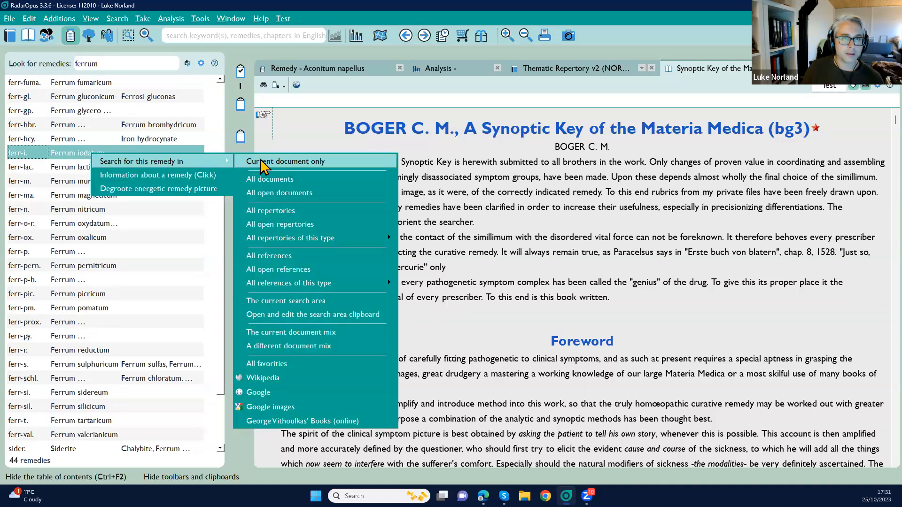
left_click(273, 269)
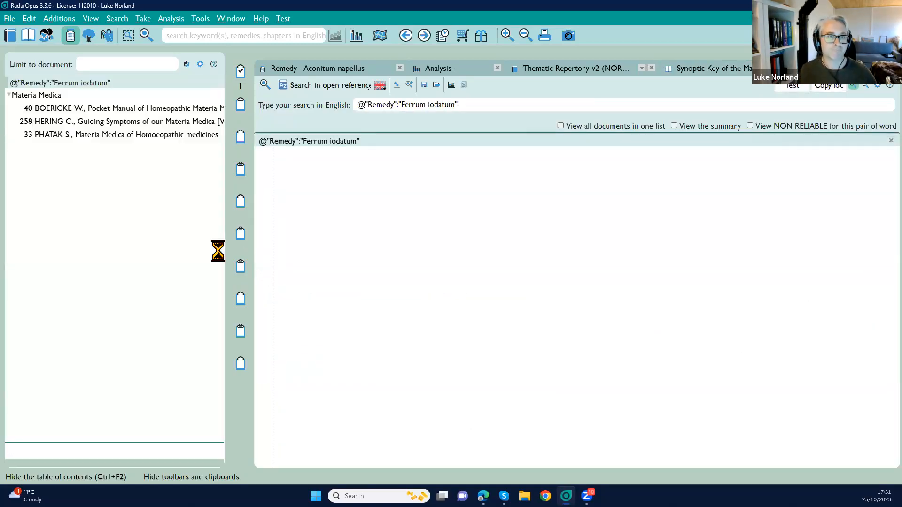
From the Hering's Guiding Symptoms hits, open the Mind passage of Ferrum iodatum in the book and enlarge its text.
left_click(106, 128)
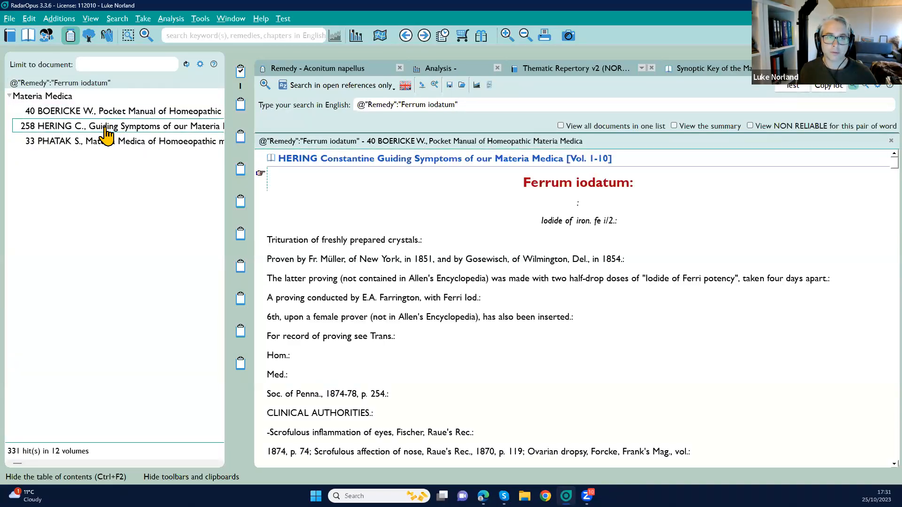
scroll(479, 318, "down", 10)
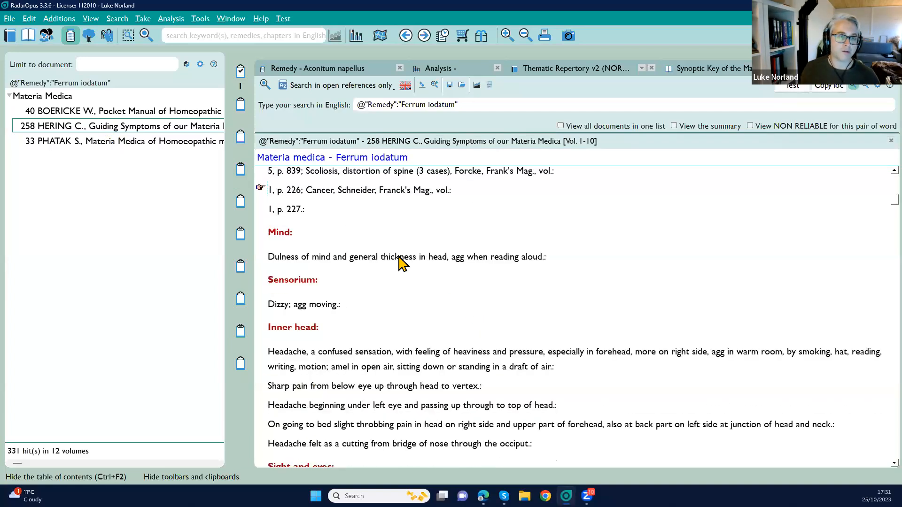
left_click(318, 259)
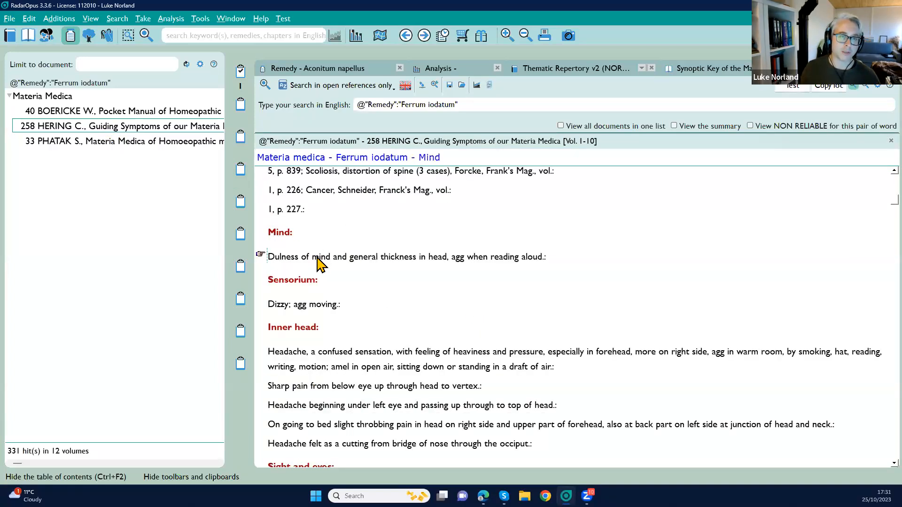
double_click(318, 262)
scroll(502, 180, "up", 3)
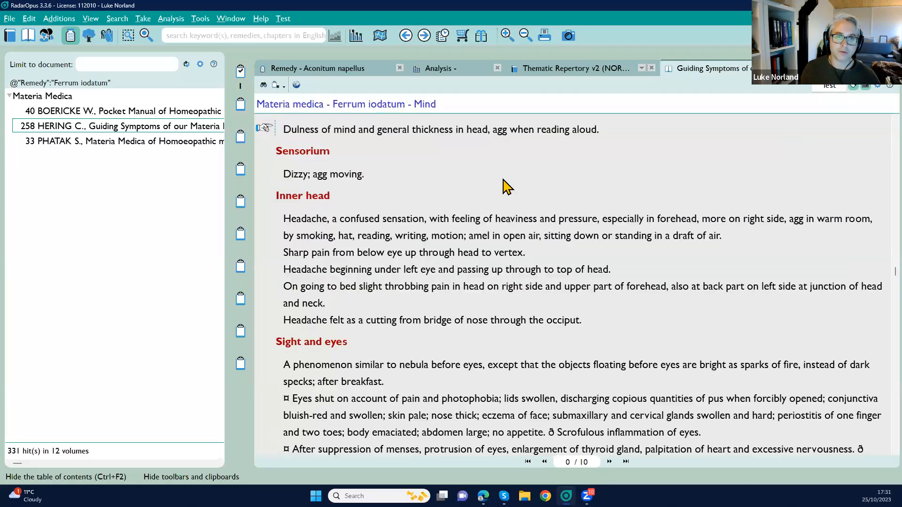
scroll(503, 182, "up", 1)
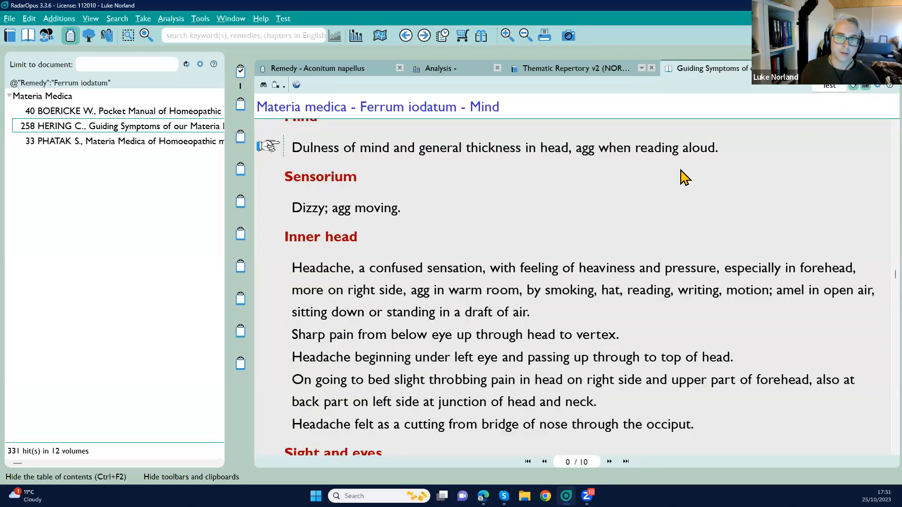
Check the book's Materia Medica display settings, close them, and open the navigation window from the path of the Mind passage.
left_click(874, 87)
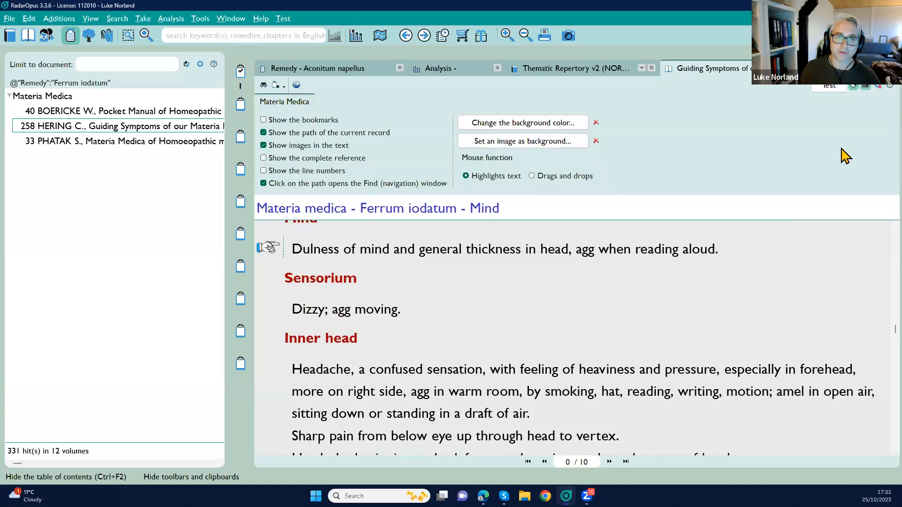
left_click(876, 89)
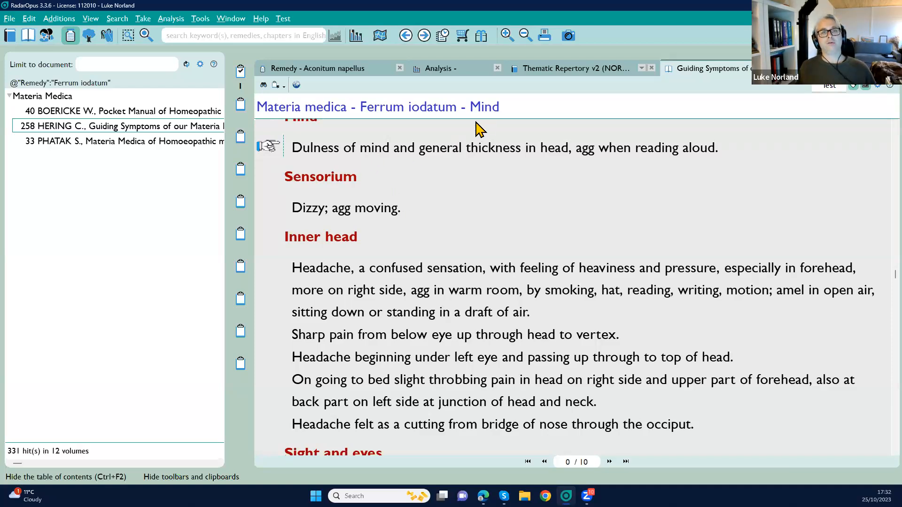
left_click(491, 115)
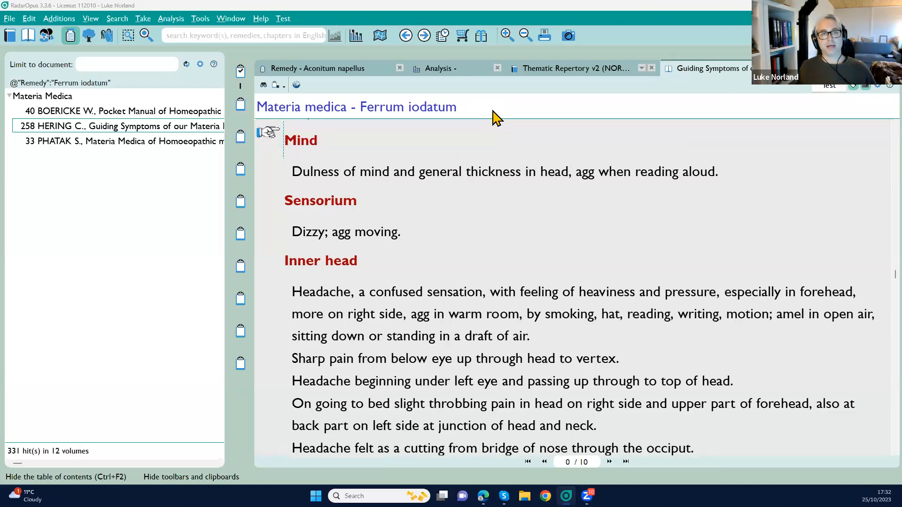
left_click(493, 118)
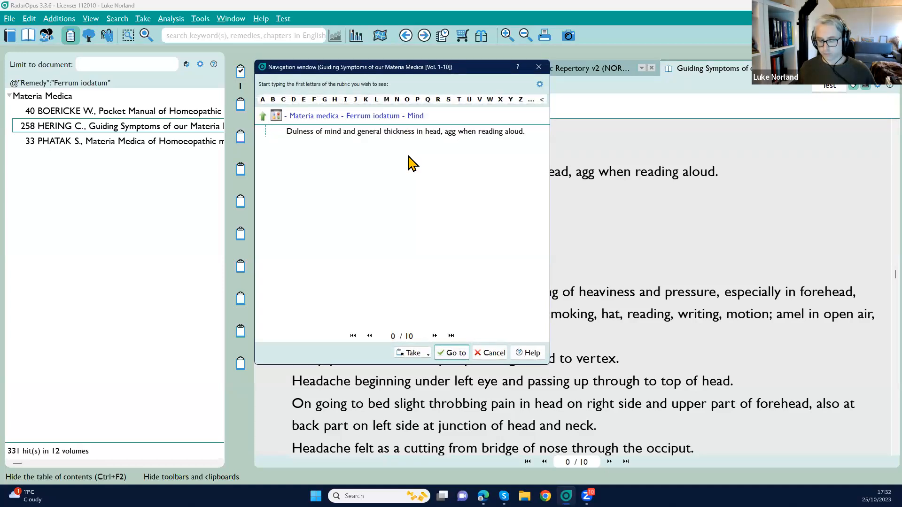
Go up to the Ferrum iodatum level in the navigation window and look through its chapters with enlarged text.
key("BackSpace")
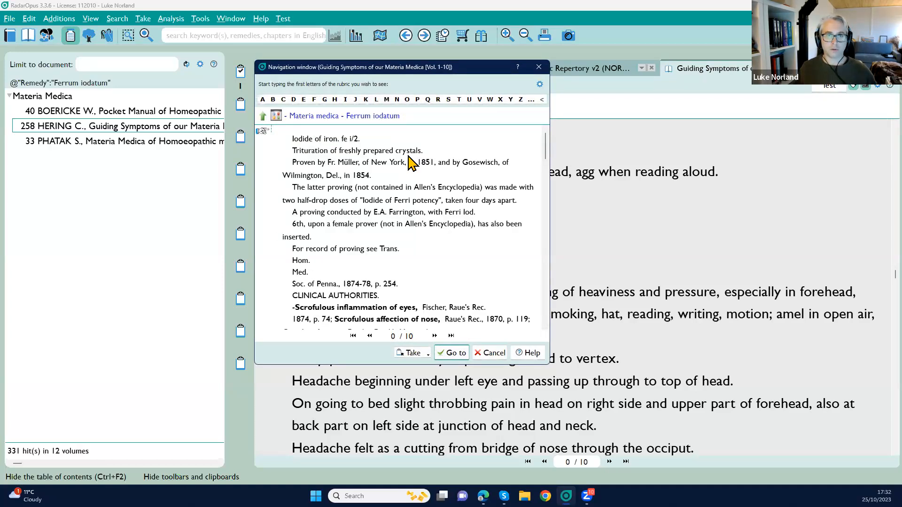
scroll(409, 162, "down", 10)
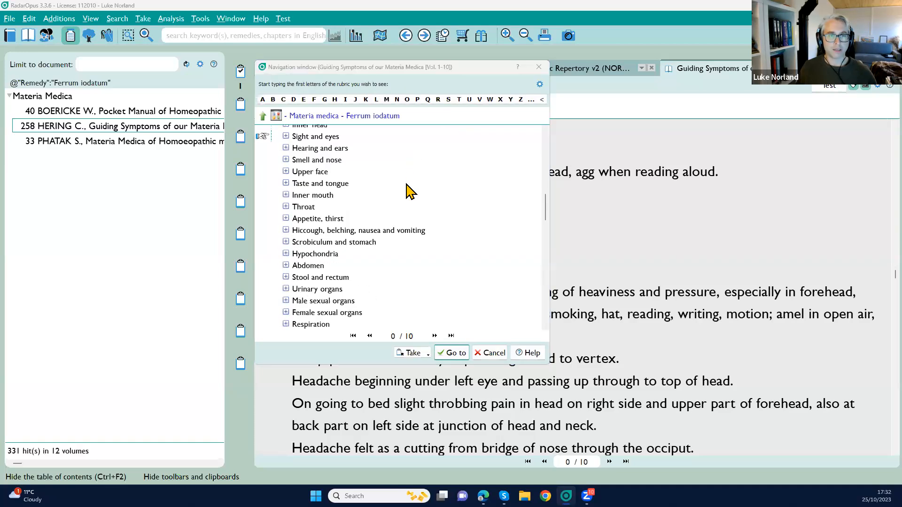
left_click(407, 184)
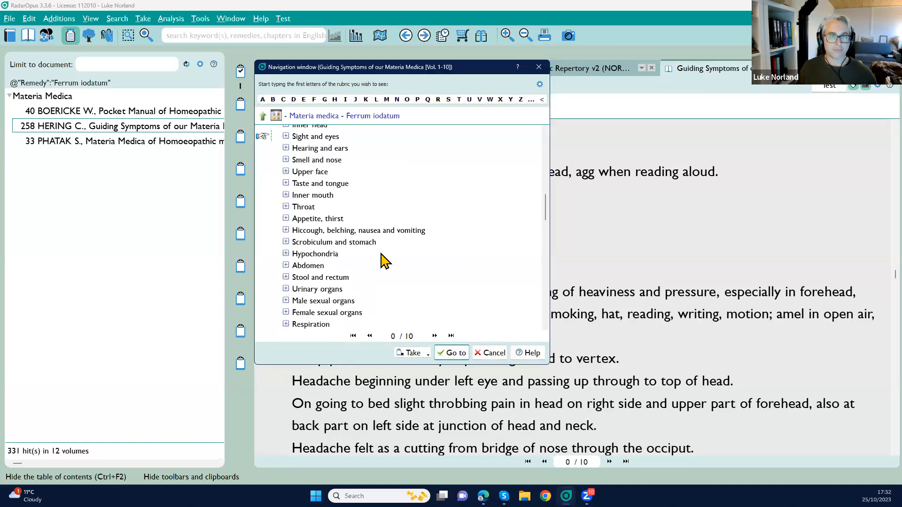
scroll(382, 261, "down", 5)
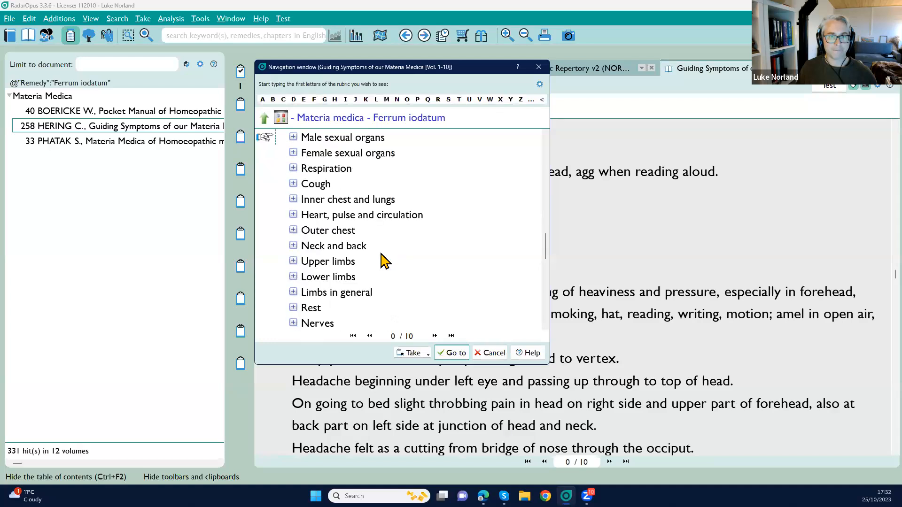
scroll(383, 261, "down", 3)
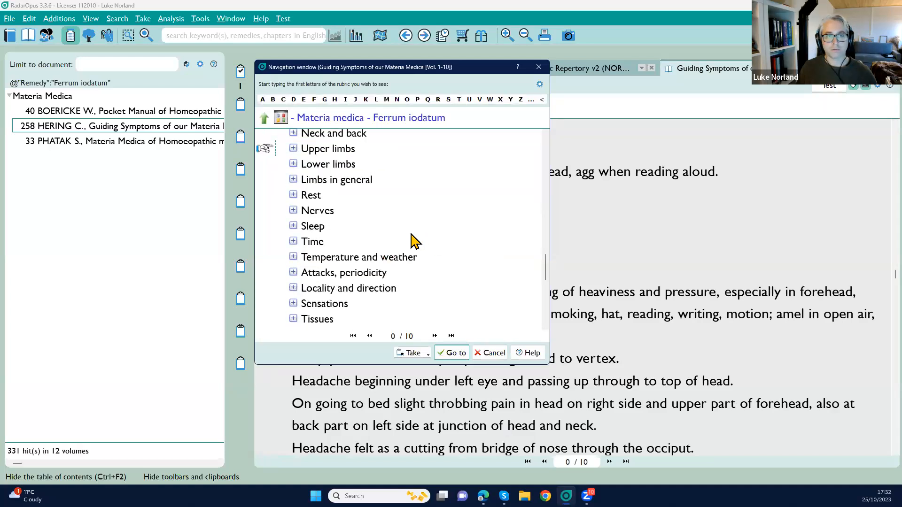
Find the Tissues chapter of Ferrum iodatum in the navigation window and open it in Hering's Guiding Symptoms.
type("tis")
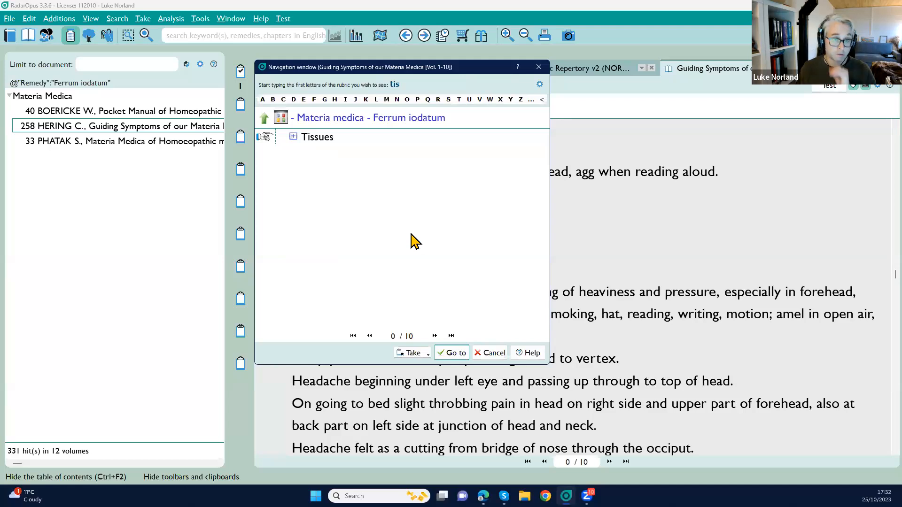
key("Return")
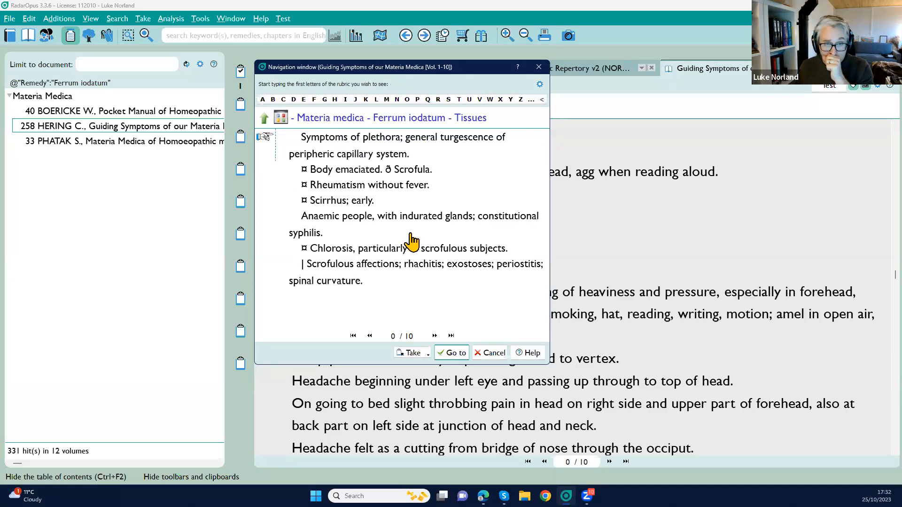
key("Return")
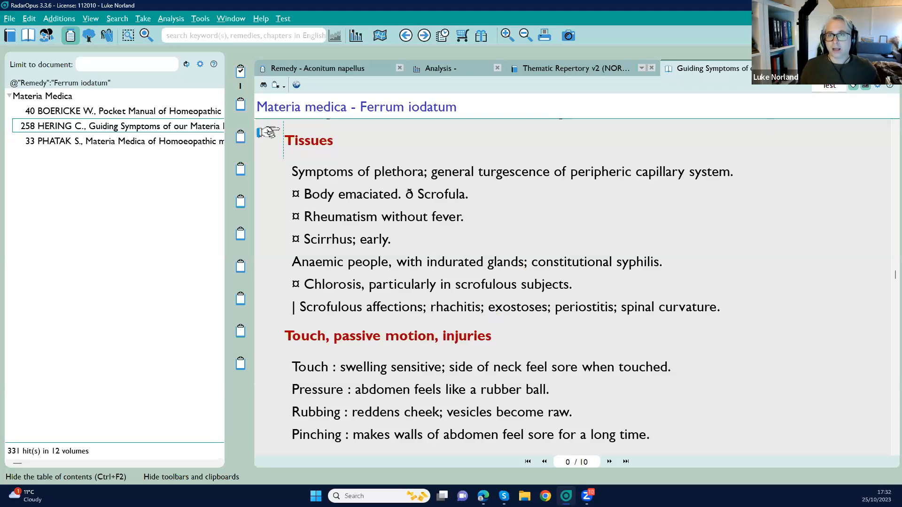
Narrow the Ferrum iodatum search in open references with erup* and enlarge the text of the Hering hits.
left_click(841, 69)
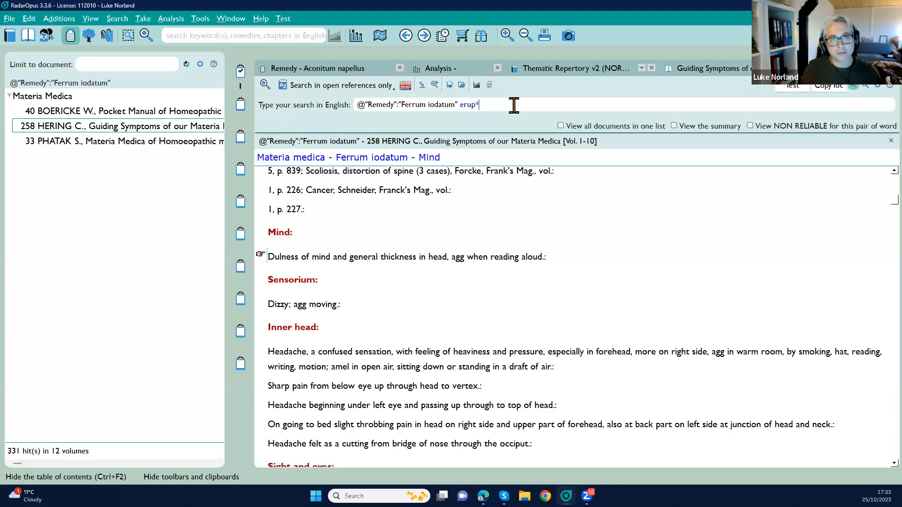
key("Return")
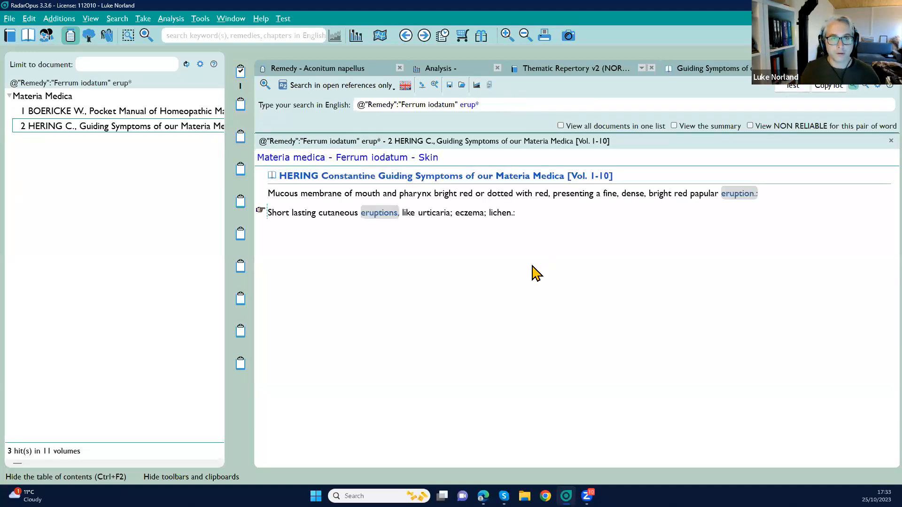
scroll(535, 281, "up", 4)
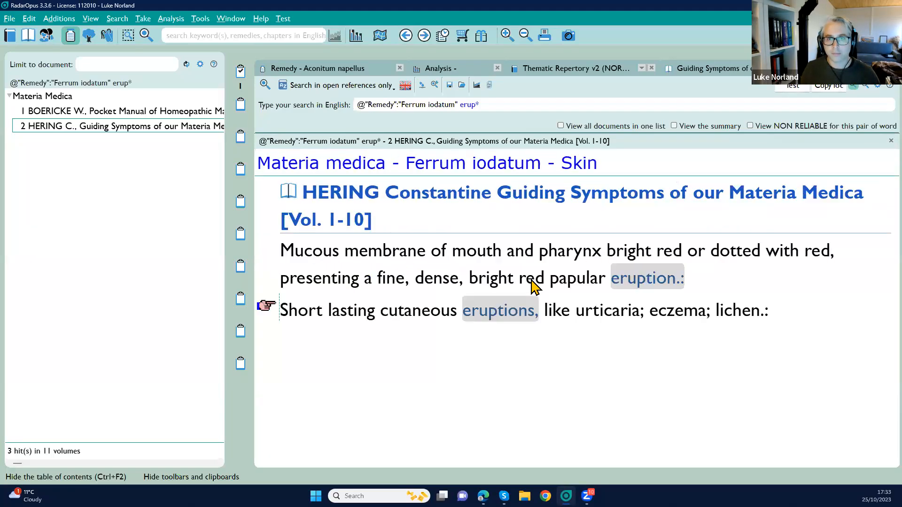
scroll(535, 343, "up", 1)
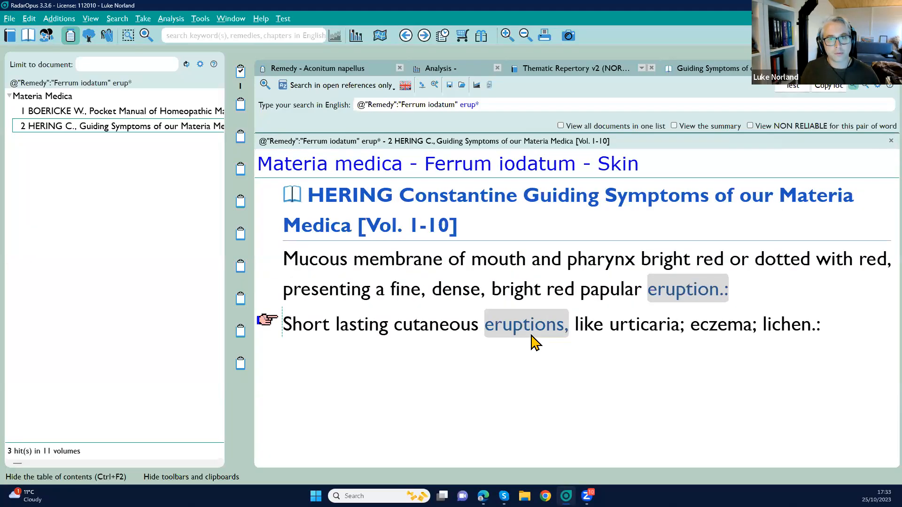
scroll(535, 343, "up", 1)
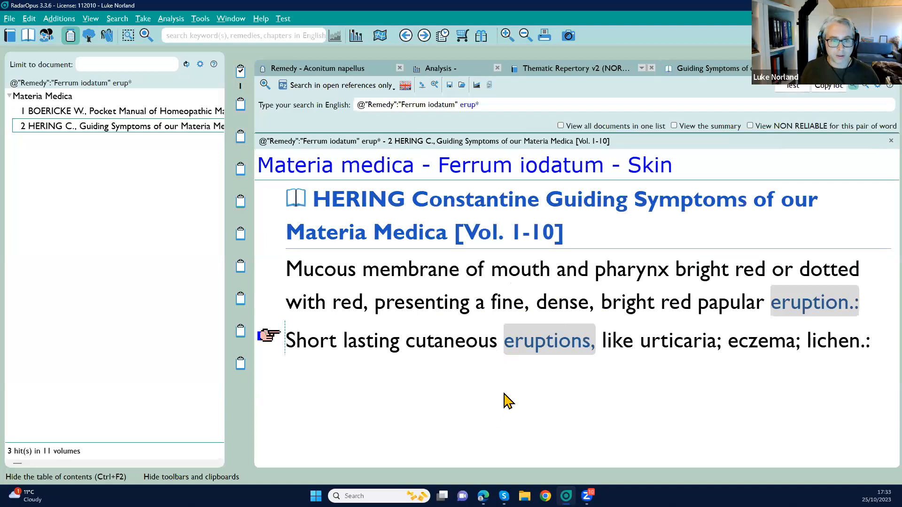
left_click(384, 396)
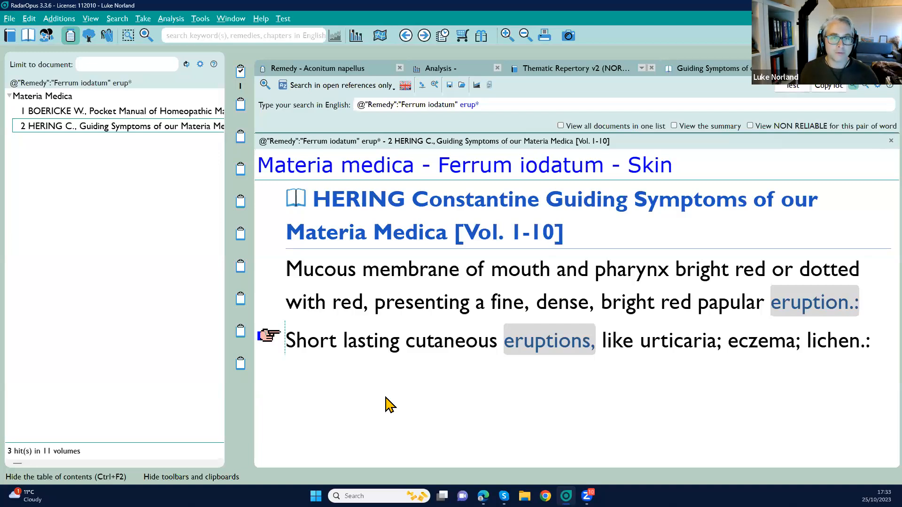
scroll(386, 405, "down", 1)
scroll(386, 405, "up", 1)
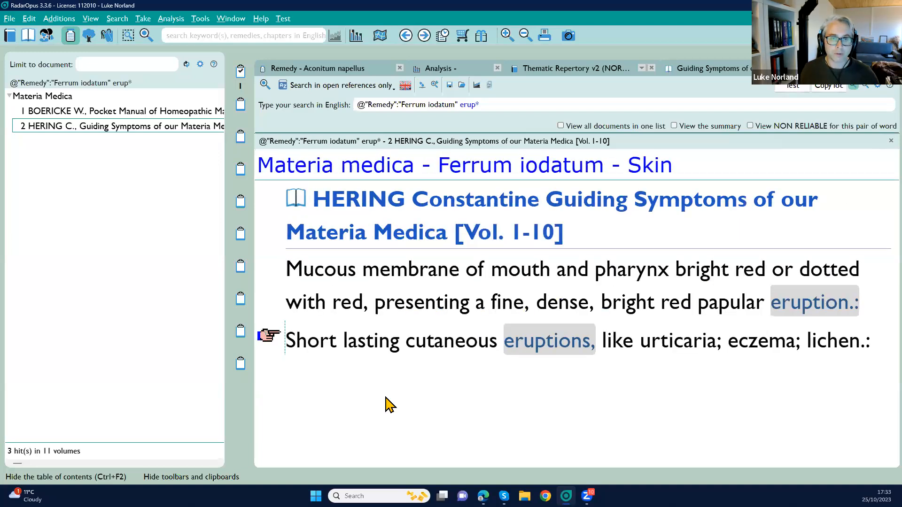
scroll(386, 405, "up", 1)
scroll(386, 405, "down", 1)
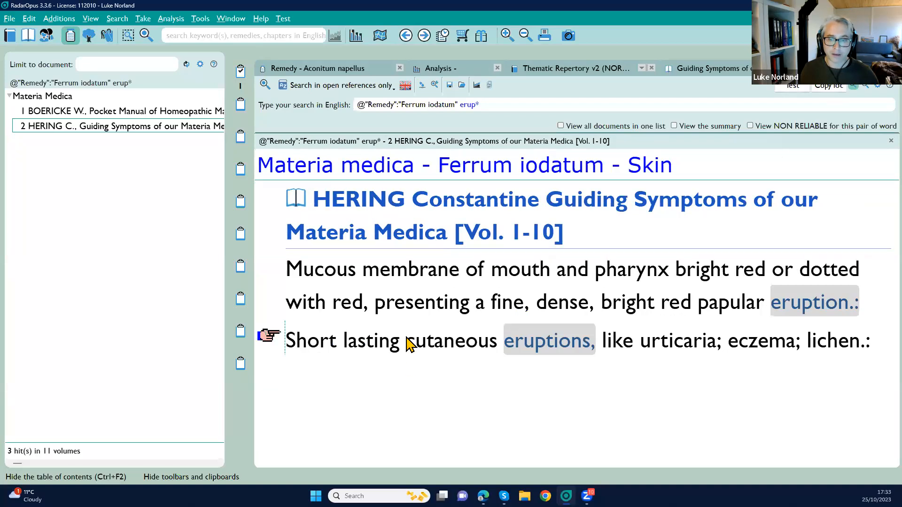
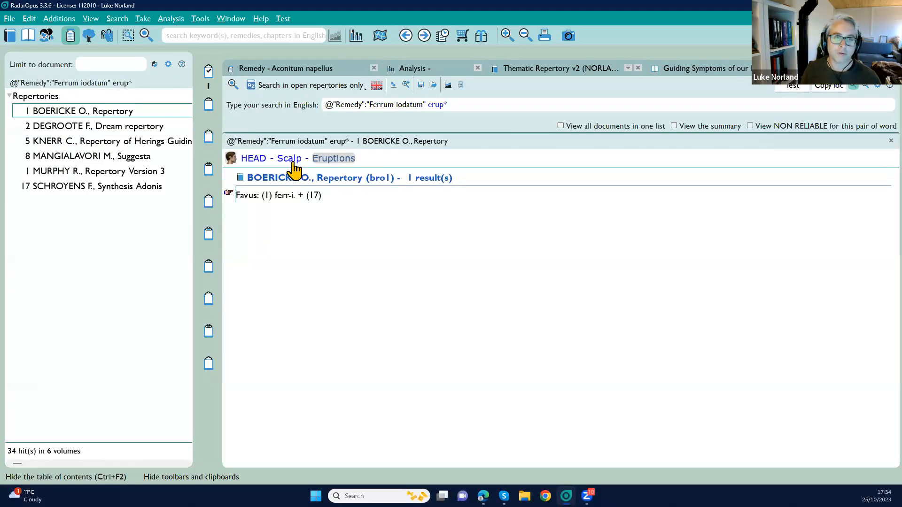
Remove erup* from the open repertories search, exclude degree 1 from Ferrum iodatum's extraction options, and run the search.
left_click(453, 104)
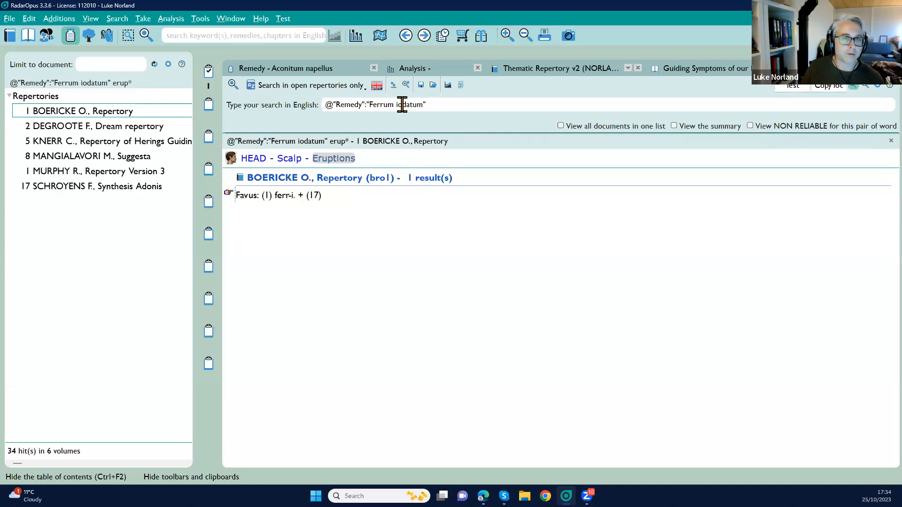
left_click(402, 104)
left_click(260, 242)
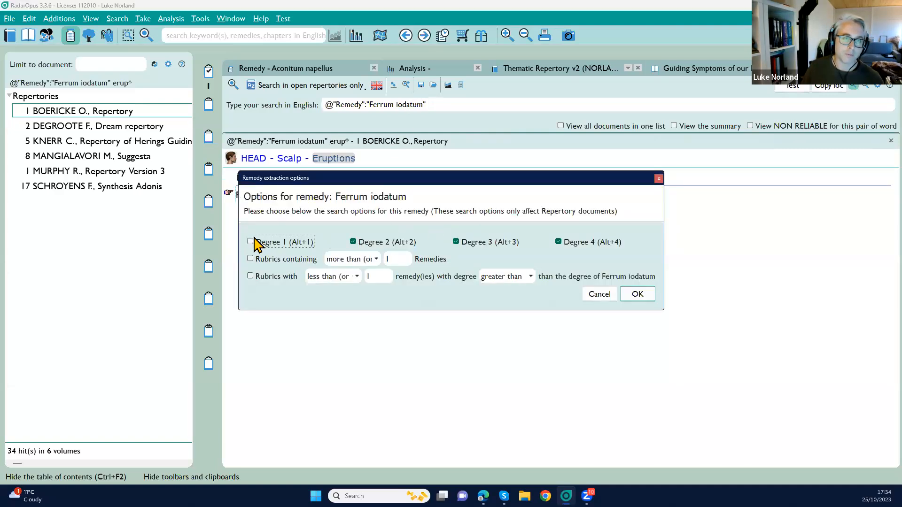
left_click(638, 295)
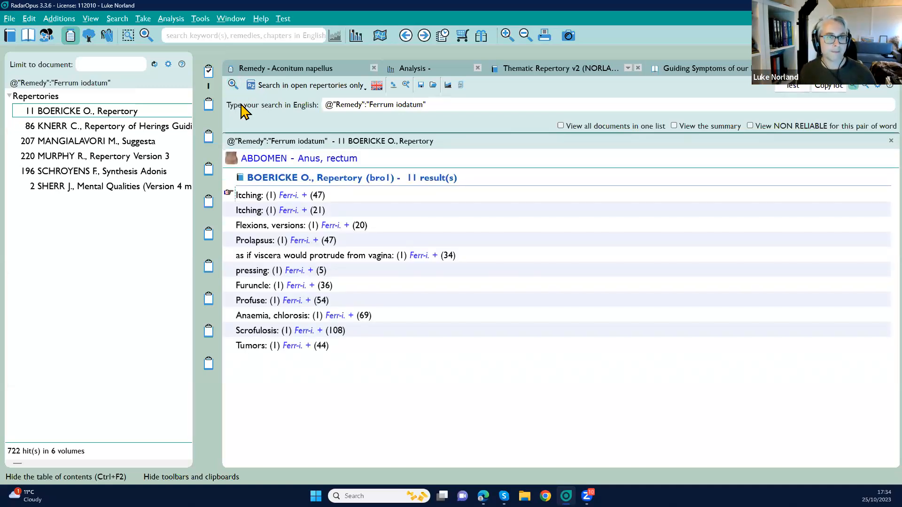
Enlarge the Boericke Repertory results for Ferrum iodatum and look through the rubrics.
scroll(369, 289, "up", 5)
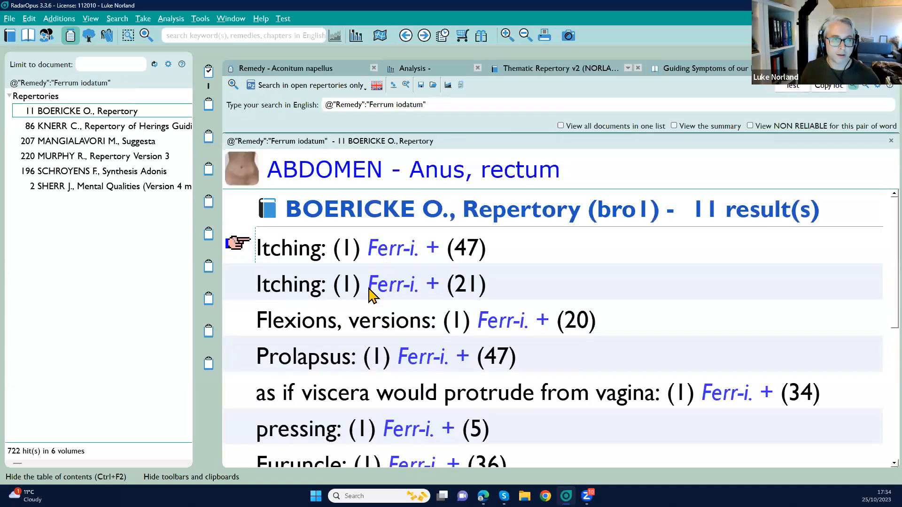
scroll(369, 295, "down", 2)
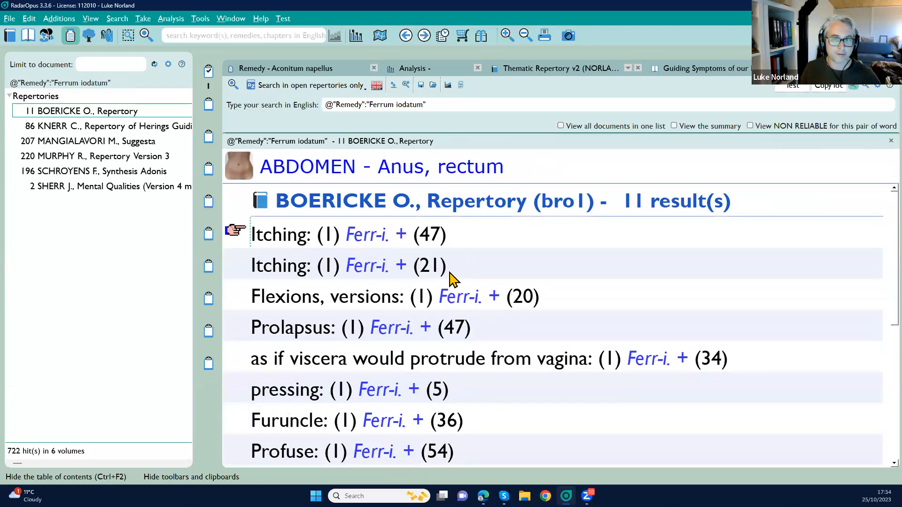
scroll(459, 329, "down", 4)
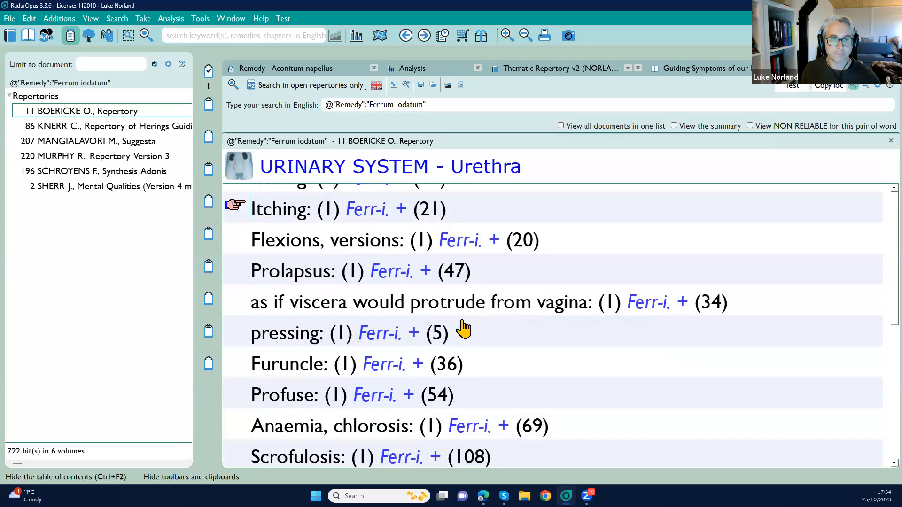
scroll(451, 356, "down", 2)
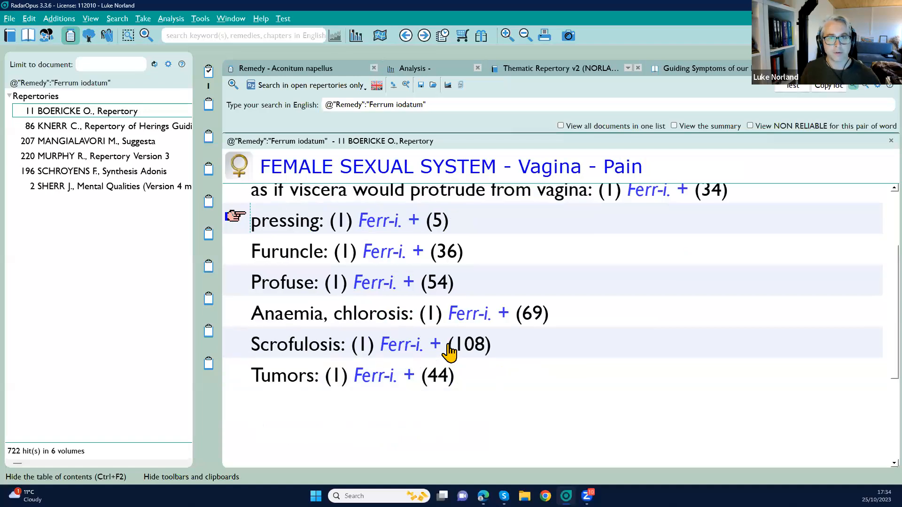
scroll(555, 333, "up", 1)
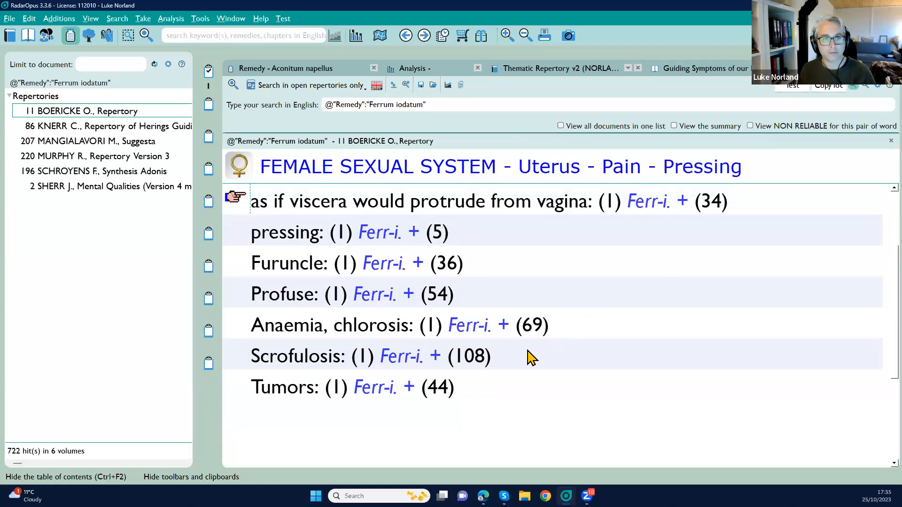
Show the Synthesis Adonis results for Ferrum iodatum and go through its Mind and Head rubrics.
left_click(115, 172)
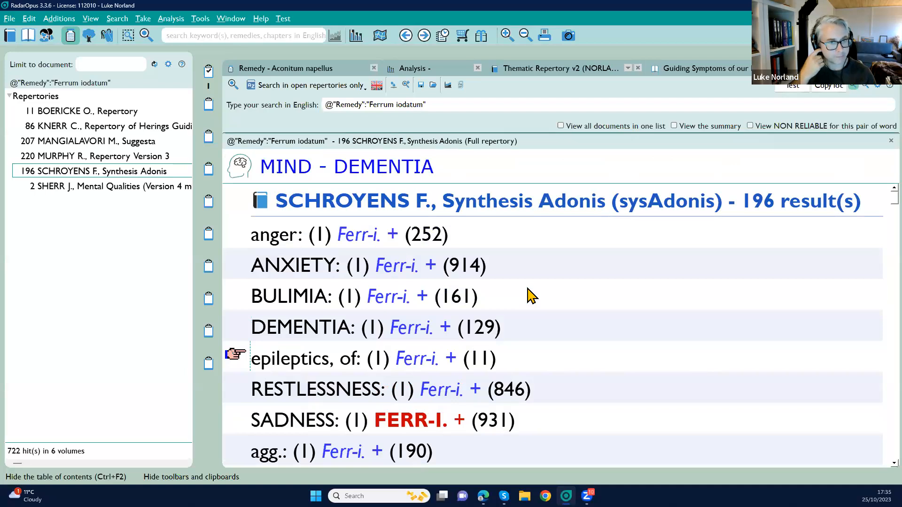
key("Down")
key("Down")
key("Down")
key("Down")
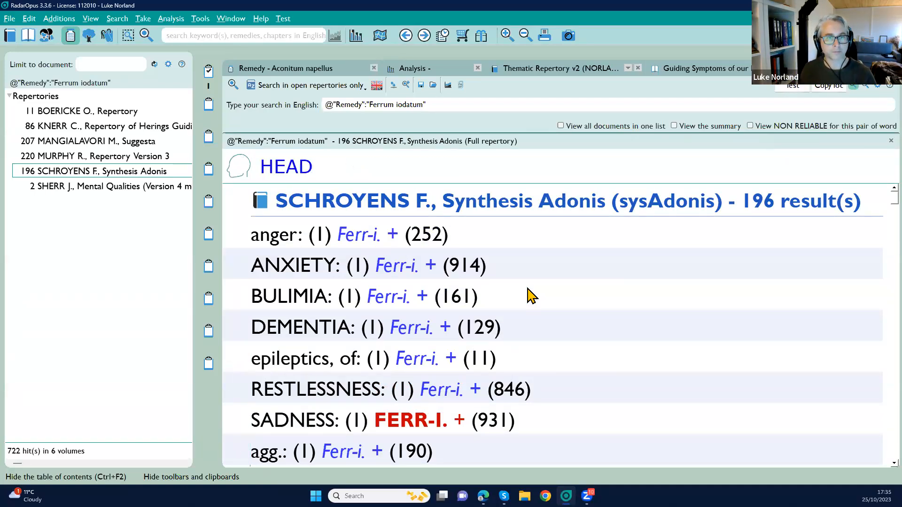
scroll(531, 296, "down", 2)
scroll(530, 296, "down", 3)
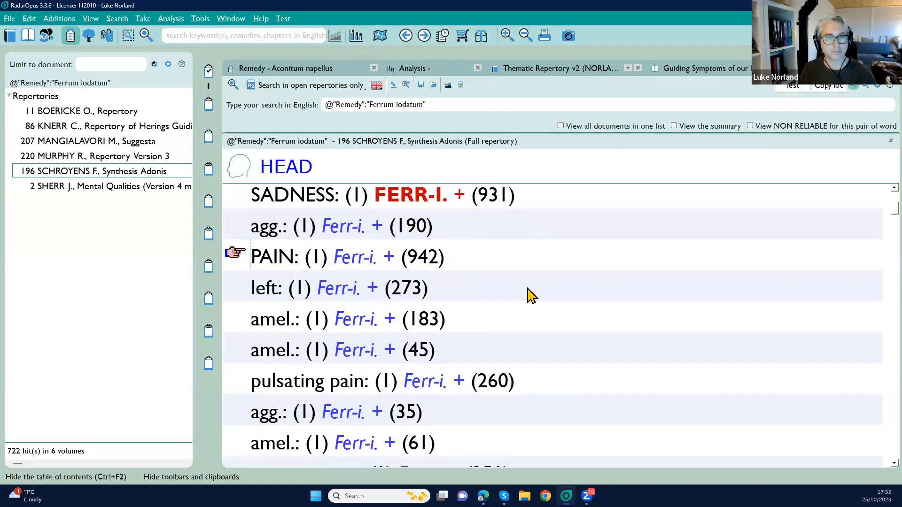
key("Down")
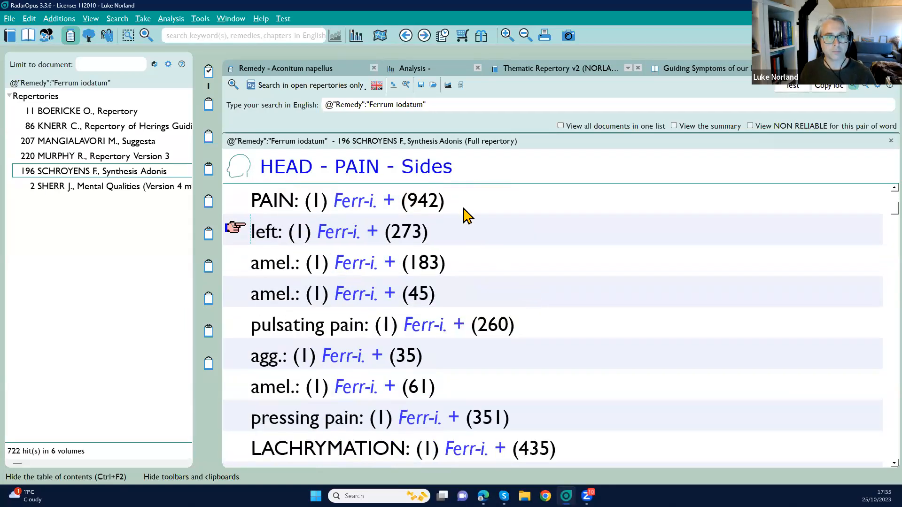
Clear the previous search, enter the remedy Calcarea carbonica through calc., and open its extraction options.
left_click(394, 86)
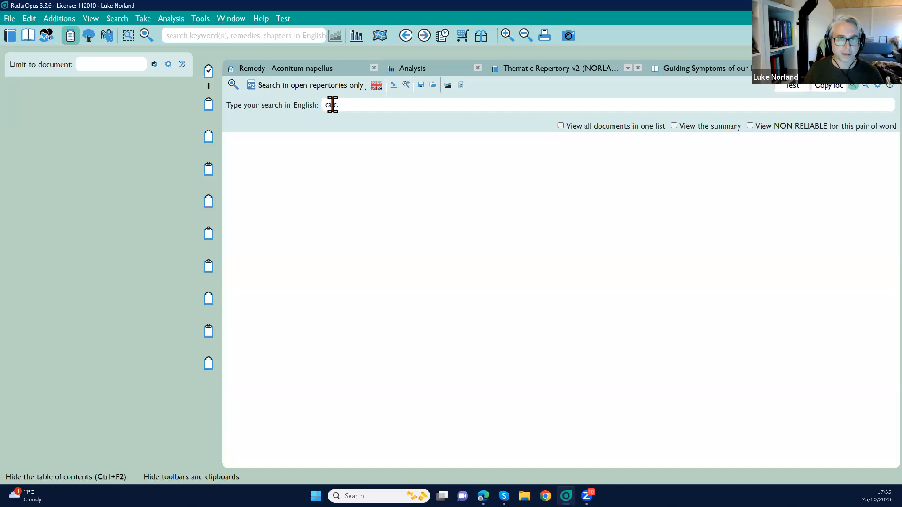
key("Return")
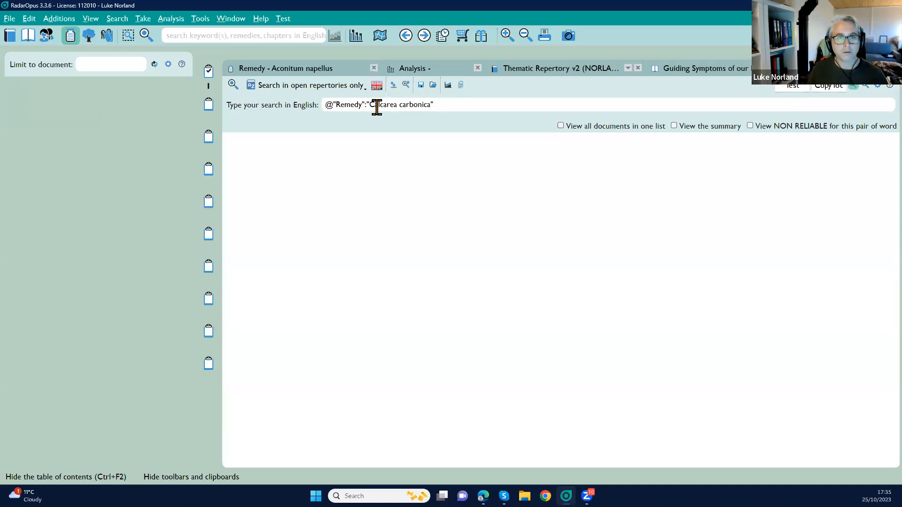
key("Return")
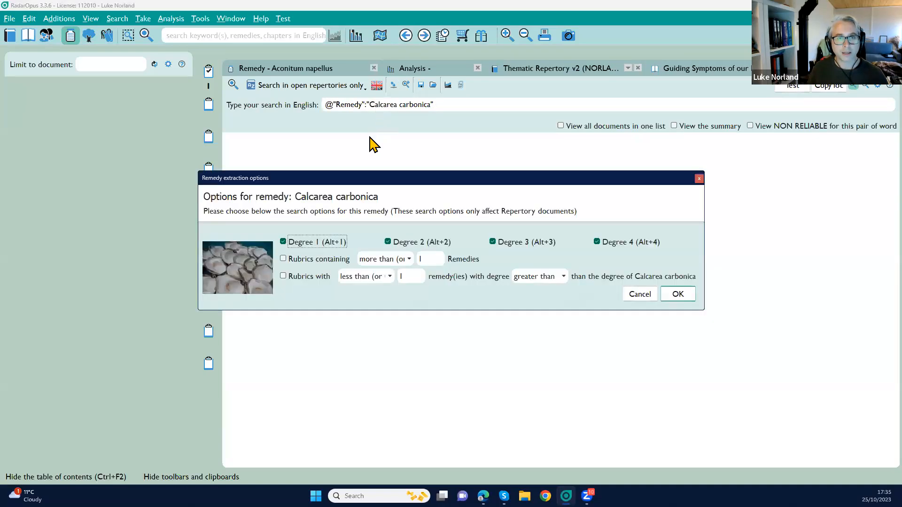
Restrict Calcarea carbonica to rubrics containing less than (or equal to) 1 remedy and run the search in open repertories.
left_click(320, 261)
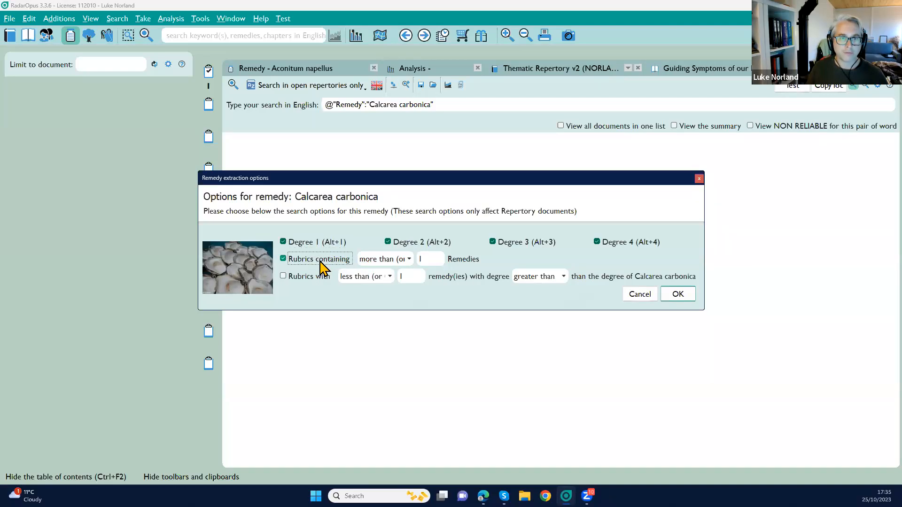
left_click(371, 260)
left_click(403, 286)
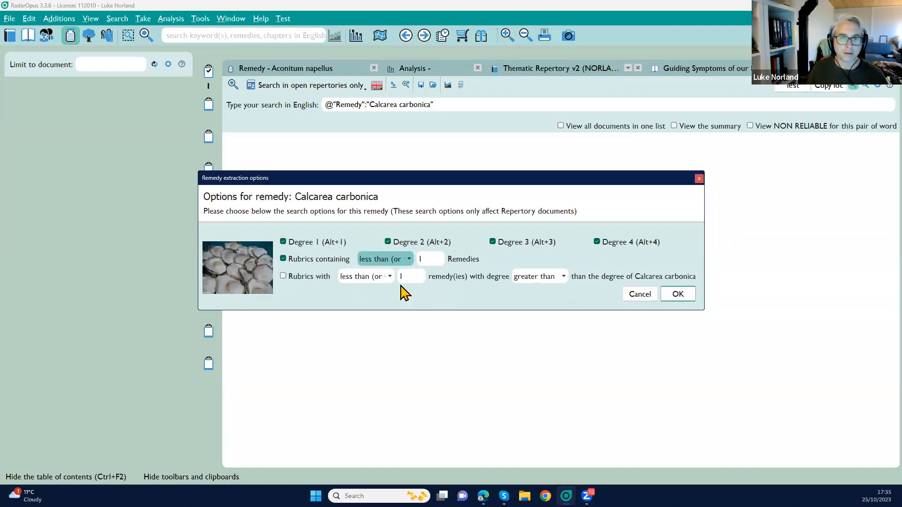
left_click(431, 261)
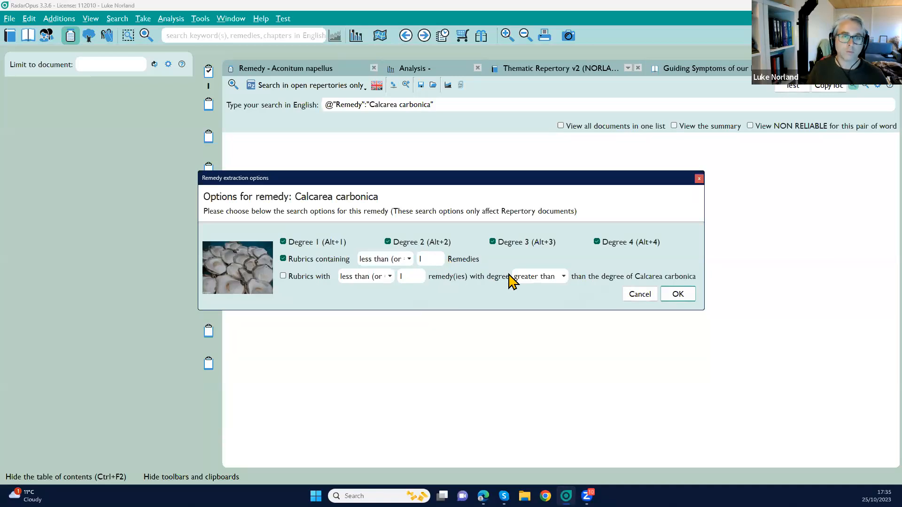
left_click(679, 295)
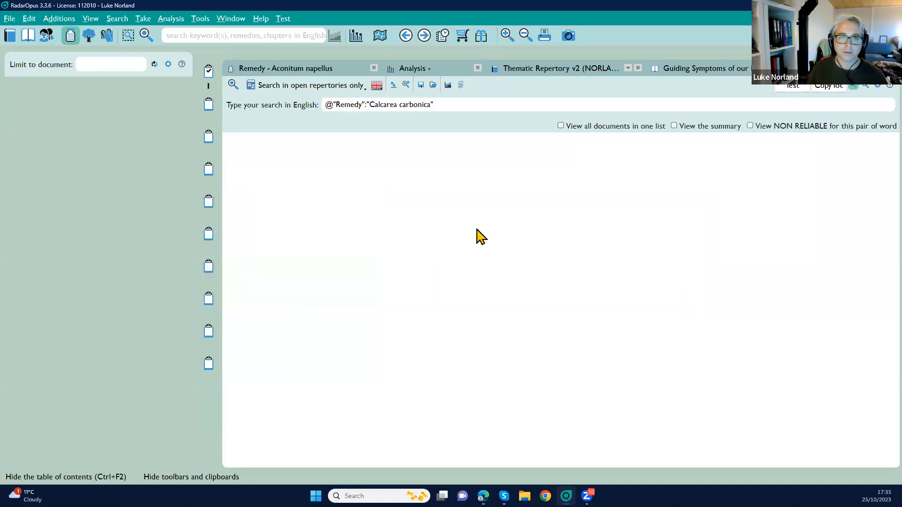
left_click(234, 85)
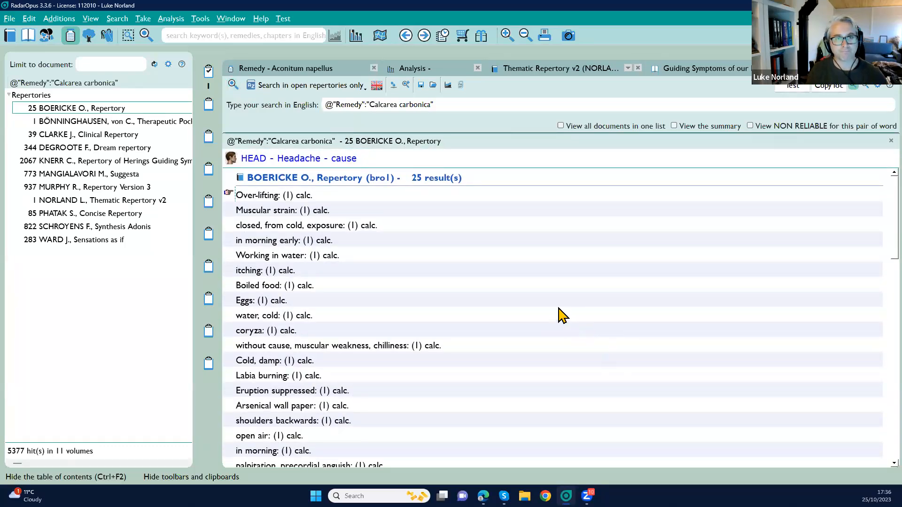
Enlarge the Boericke Repertory results for Calcarea carbonica and select the Muscular strain rubric to view its chapter path.
scroll(558, 308, "up", 1)
scroll(562, 316, "up", 1)
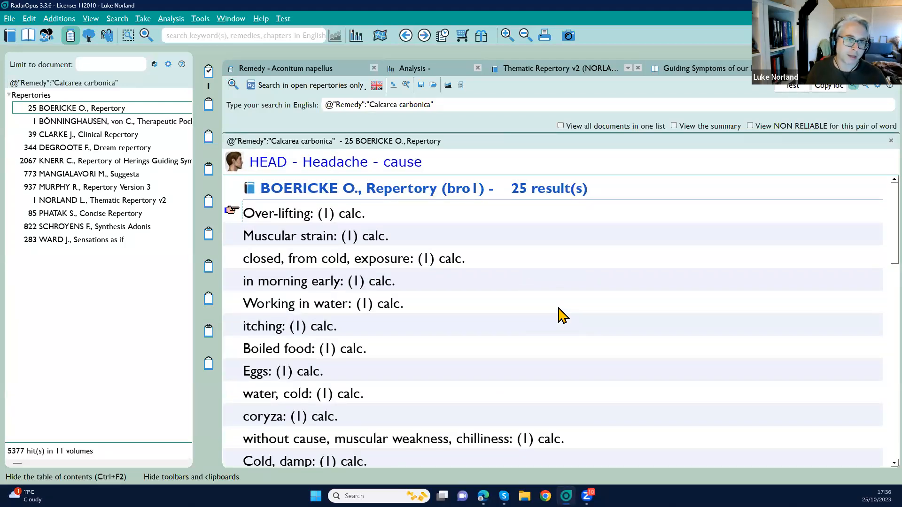
left_click(444, 236)
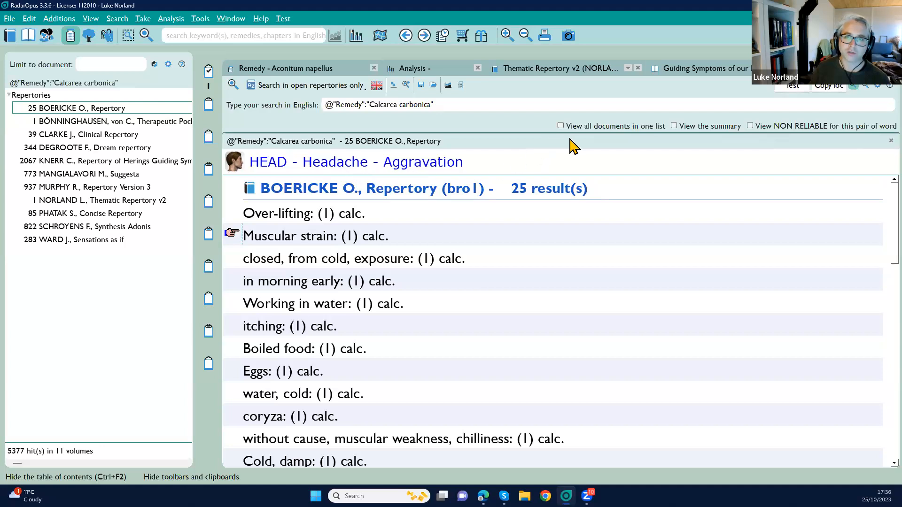
Set the search results for repertories to show the path in front of each symptom, and close the options.
left_click(874, 89)
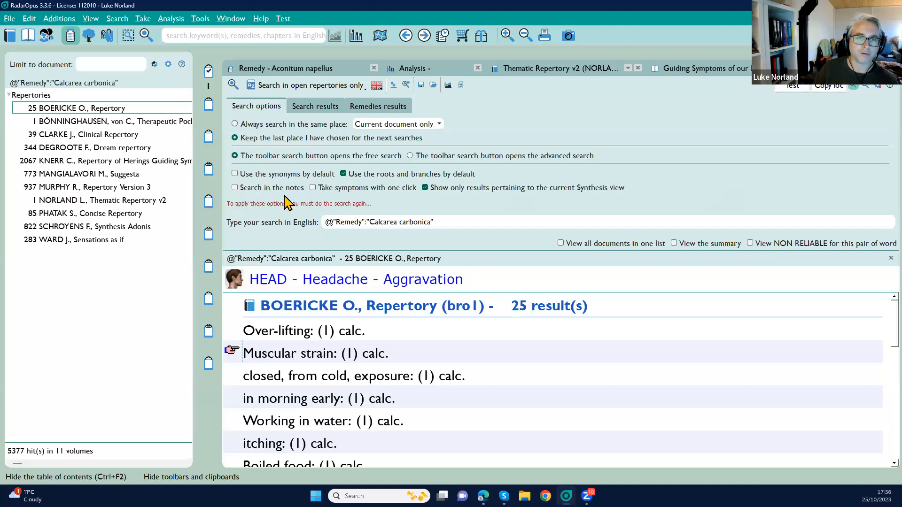
left_click(315, 109)
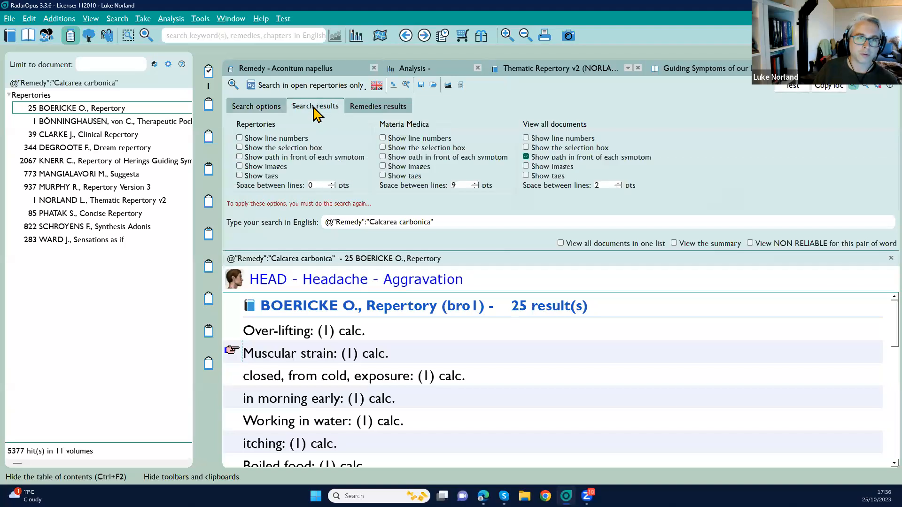
left_click(245, 157)
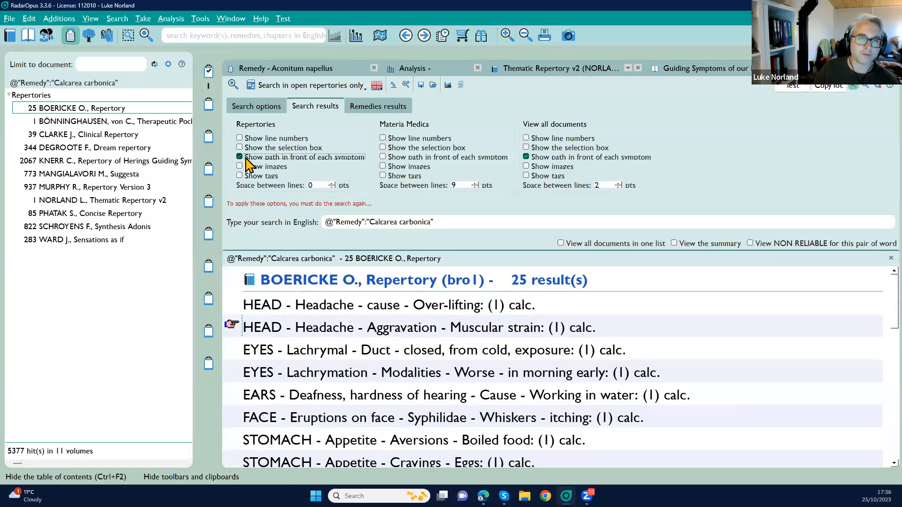
left_click(245, 157)
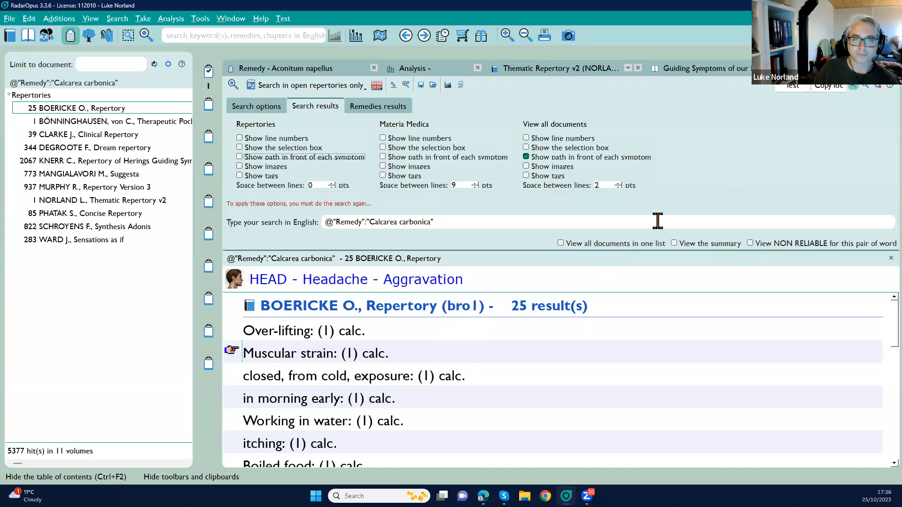
left_click(289, 158)
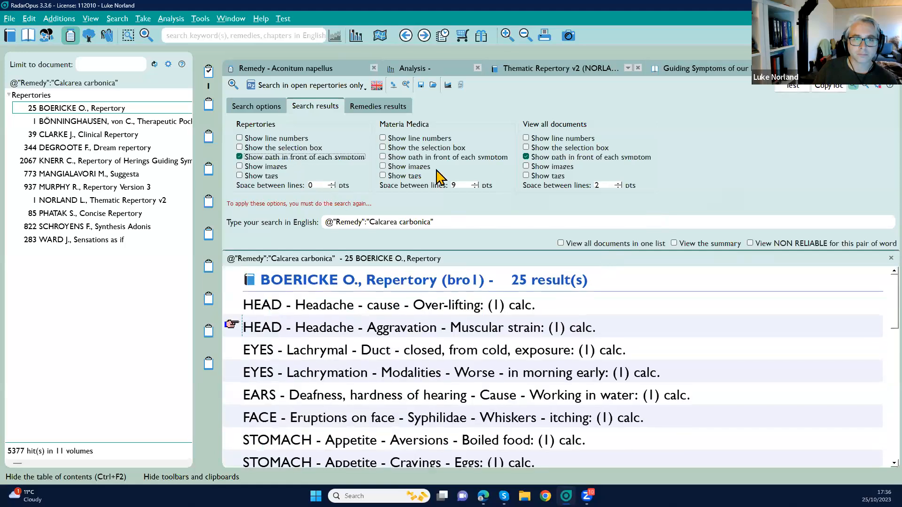
left_click(876, 86)
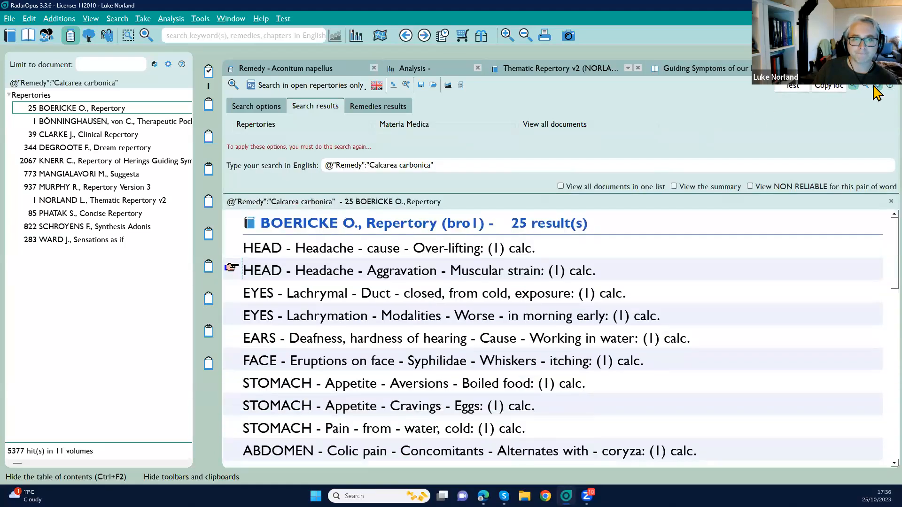
Skim the remaining Boericke rubrics and read through the Mind rubrics in the Synthesis Adonis results for Calcarea carbonica.
scroll(695, 252, "down", 3)
scroll(695, 252, "down", 4)
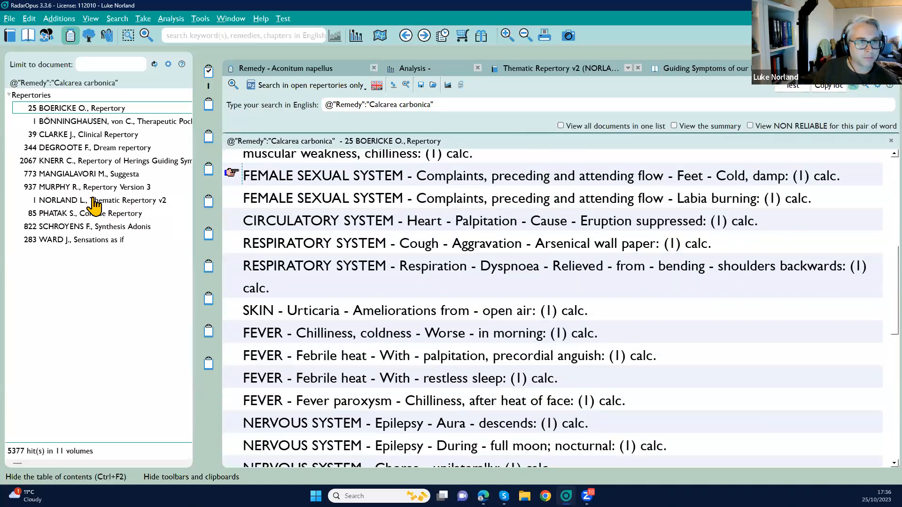
left_click(88, 226)
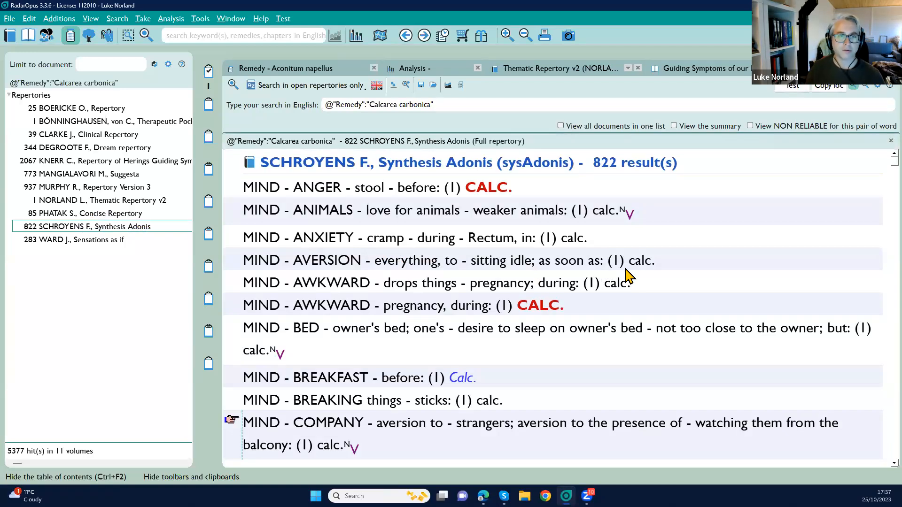
scroll(628, 276, "down", 3)
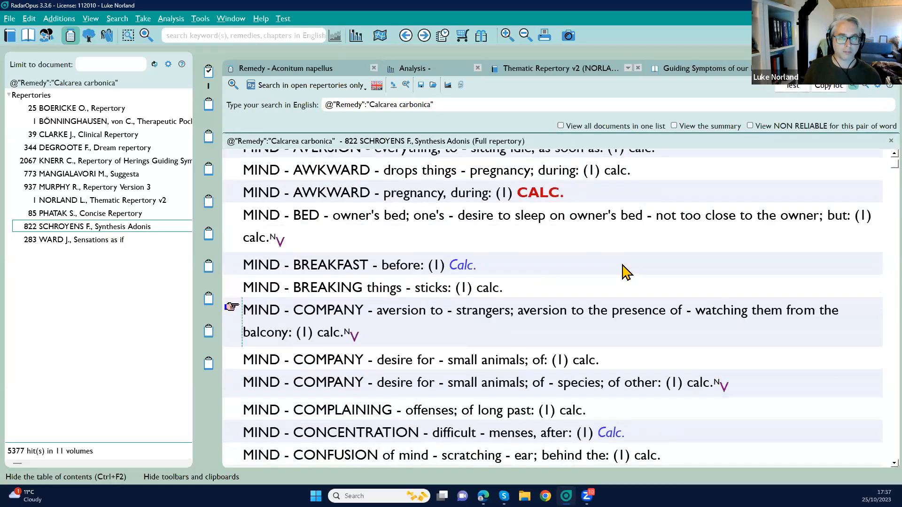
scroll(625, 272, "down", 3)
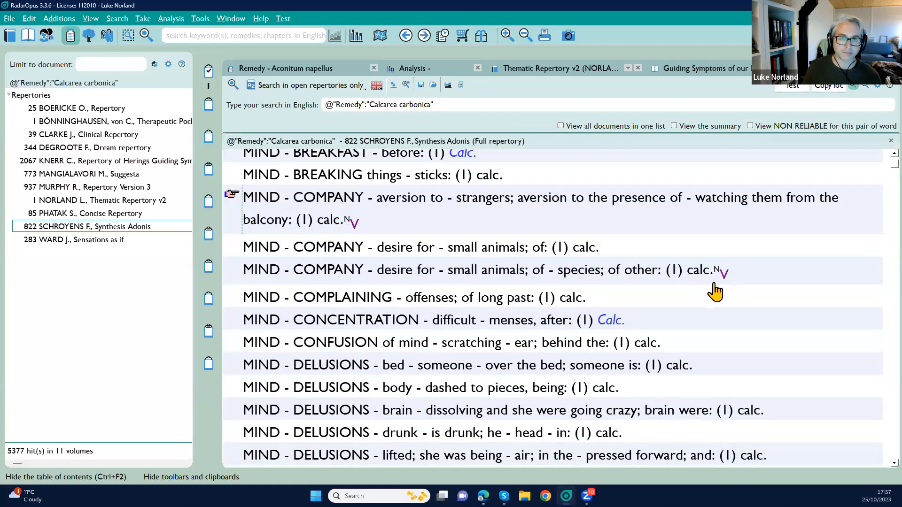
scroll(683, 297, "down", 3)
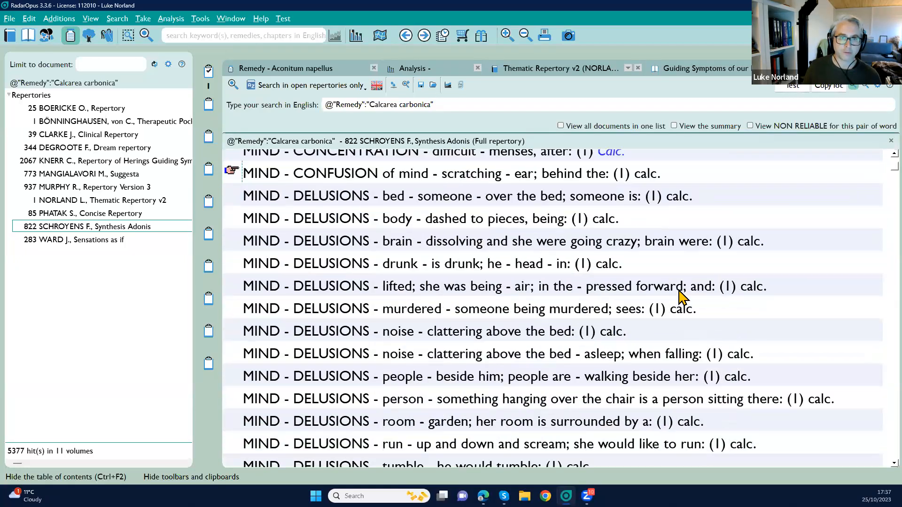
scroll(682, 297, "down", 7)
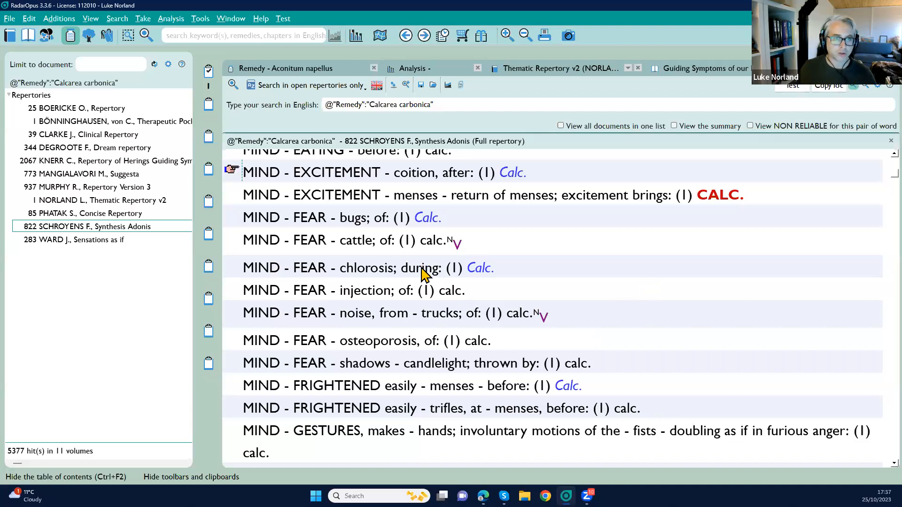
scroll(425, 272, "down", 1)
Add the word fear to the Calcarea carbonica query and run the search in open repertories.
left_click(448, 109)
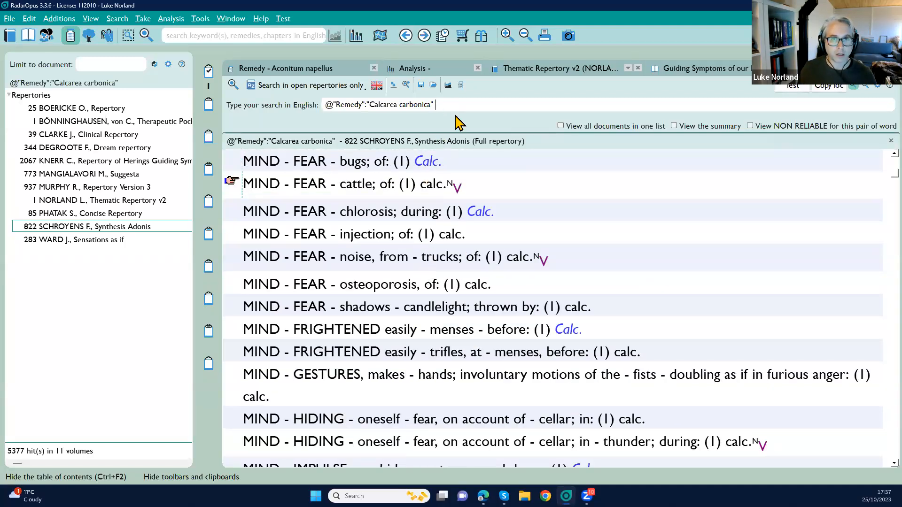
key("Return")
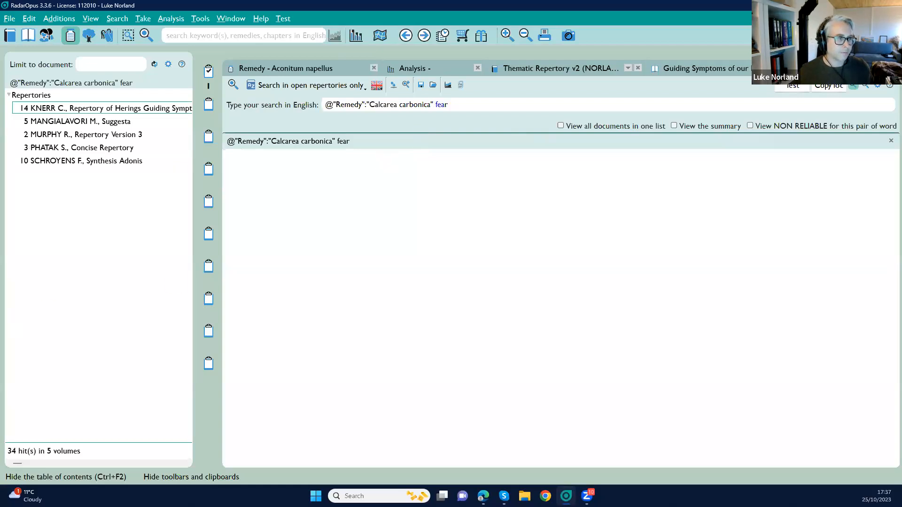
In Calcarea carbonica's extraction options, exclude degrees 1 and 2, drop the rubric size limit, and enable the Rubrics with condition.
double_click(408, 104)
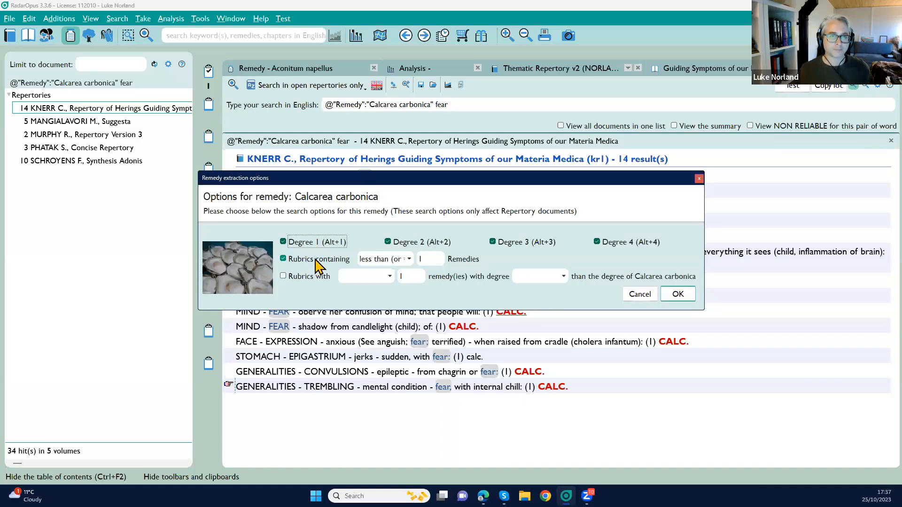
left_click(315, 260)
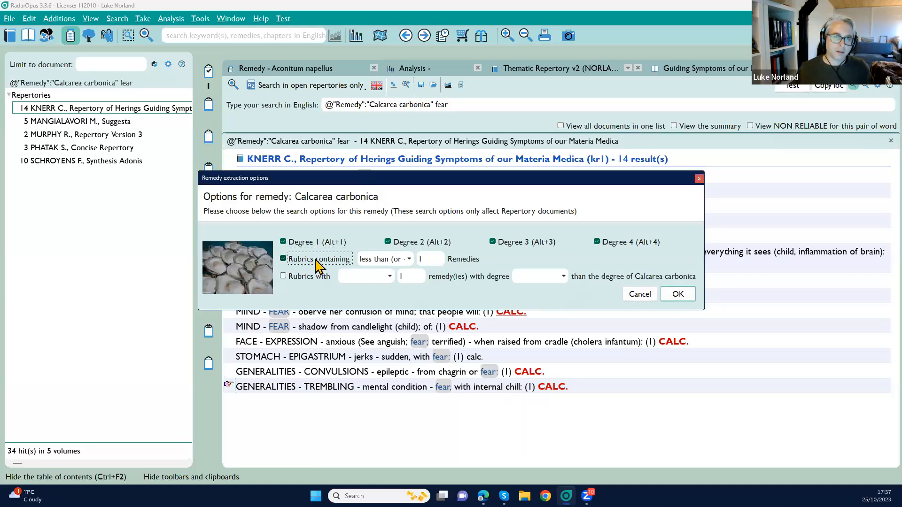
left_click(311, 276)
left_click(312, 242)
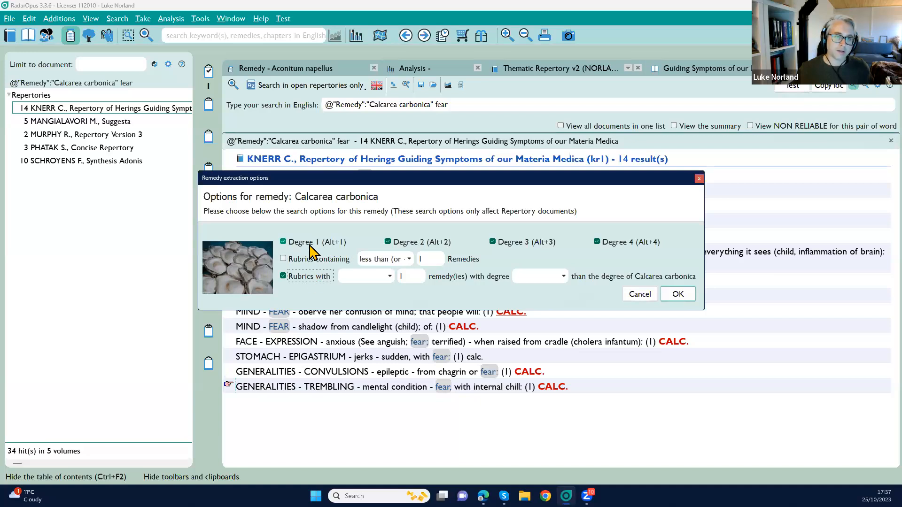
left_click(401, 241)
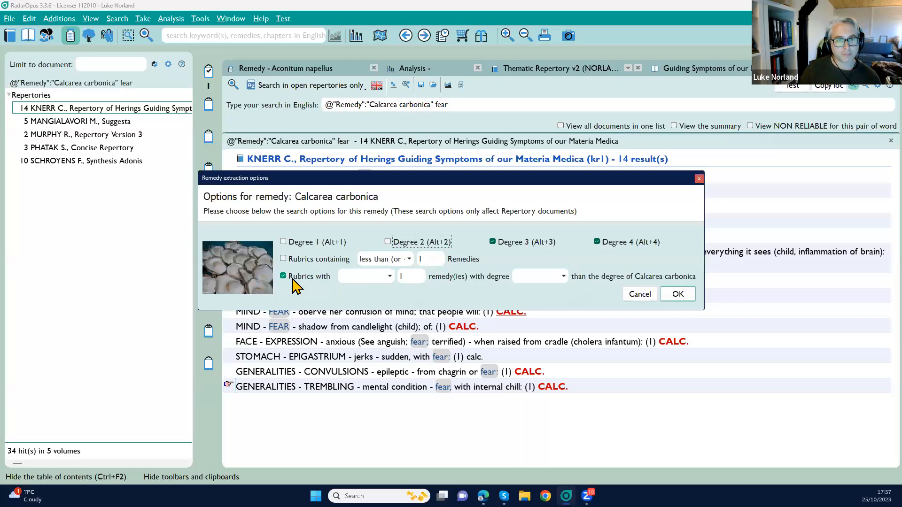
Limit extraction to rubrics with less than (or =) 1 remedy of degree greater than (or =) Calcarea carbonica's, and accept the options.
left_click(369, 277)
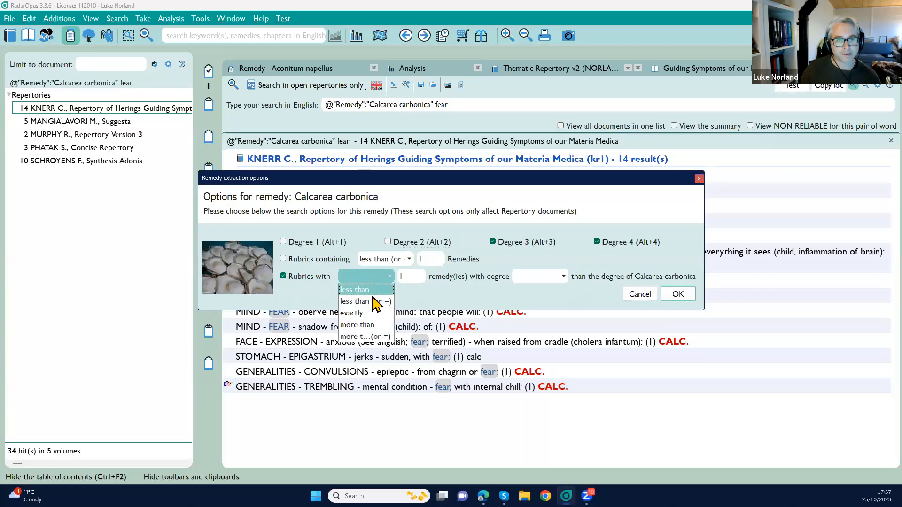
left_click(373, 302)
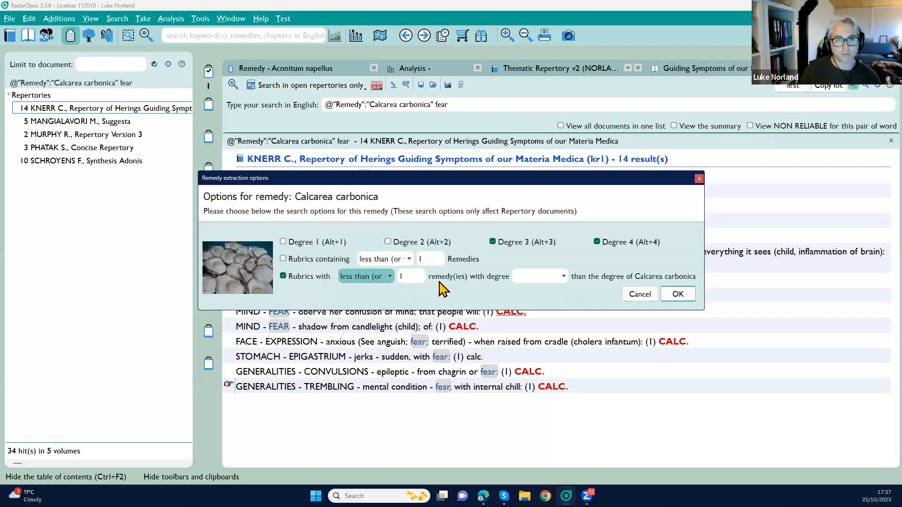
left_click(547, 278)
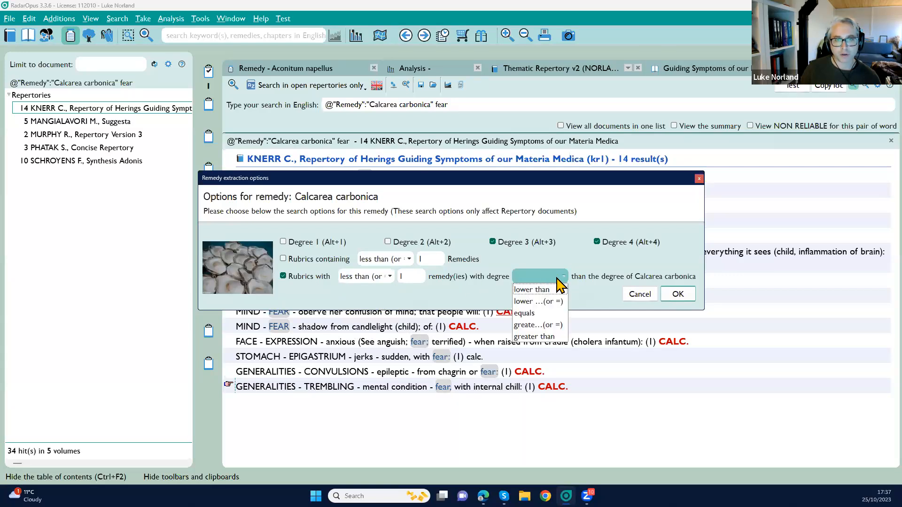
left_click(548, 324)
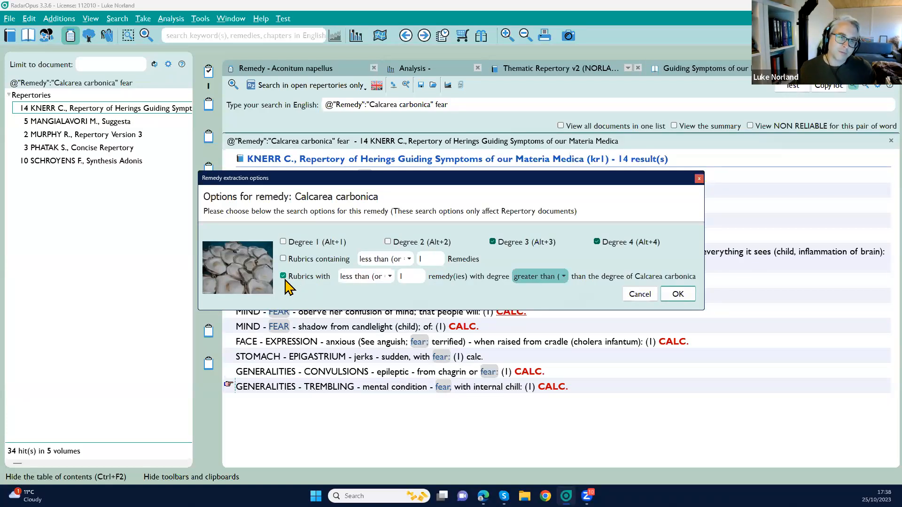
left_click(360, 277)
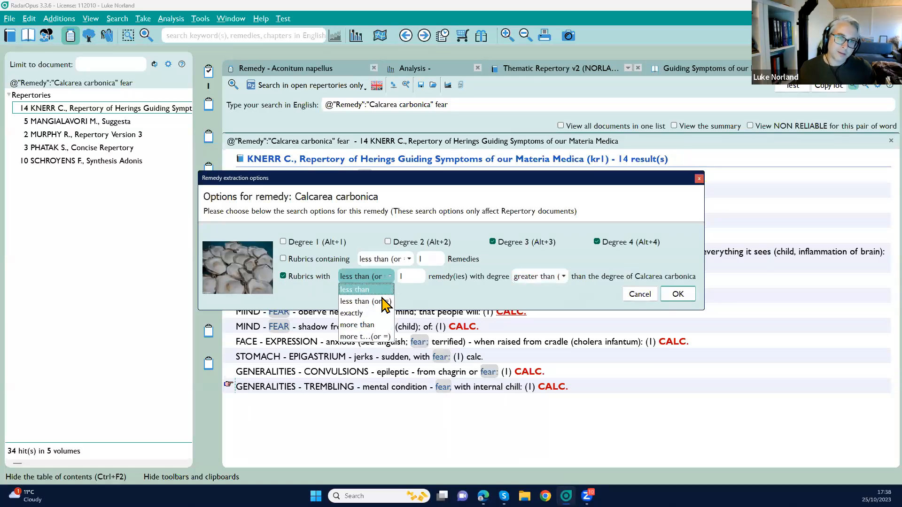
left_click(382, 308)
left_click(540, 277)
left_click(560, 310)
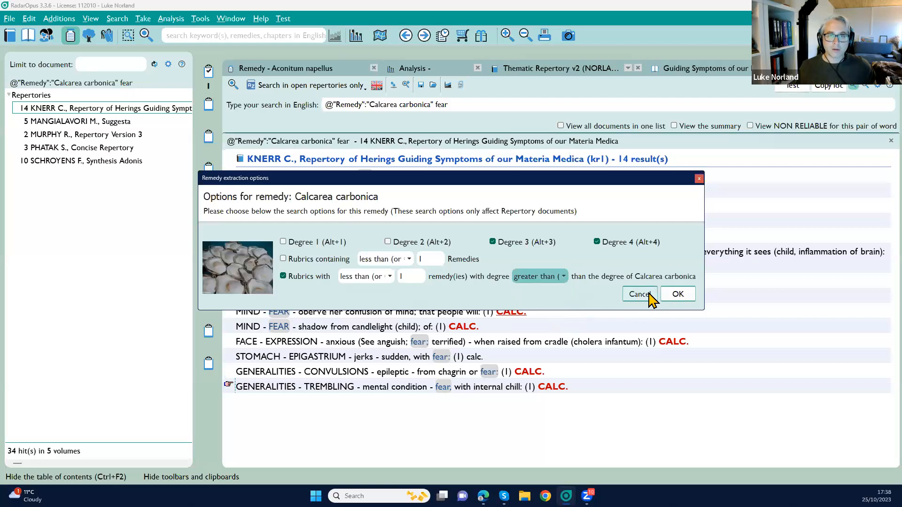
left_click(678, 296)
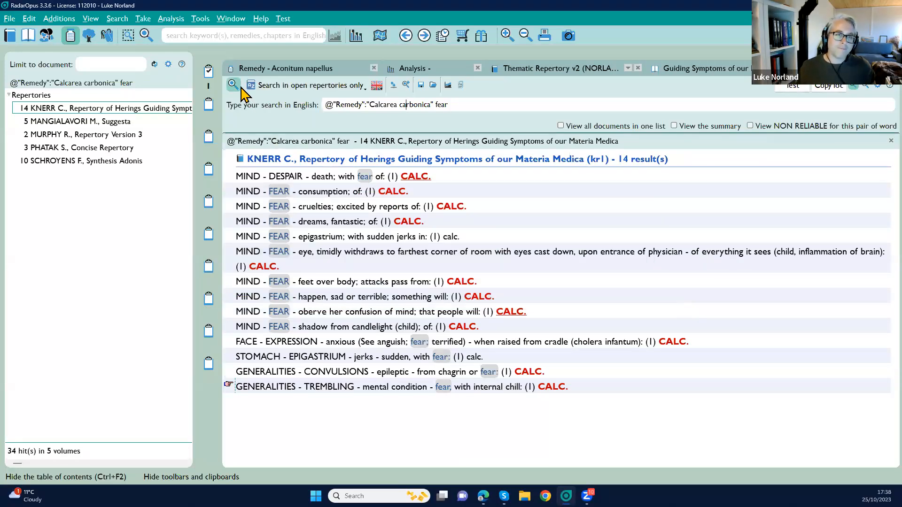
Remove the word fear from the query and rerun the Calcarea carbonica search in open repertories.
double_click(442, 104)
key("BackSpace")
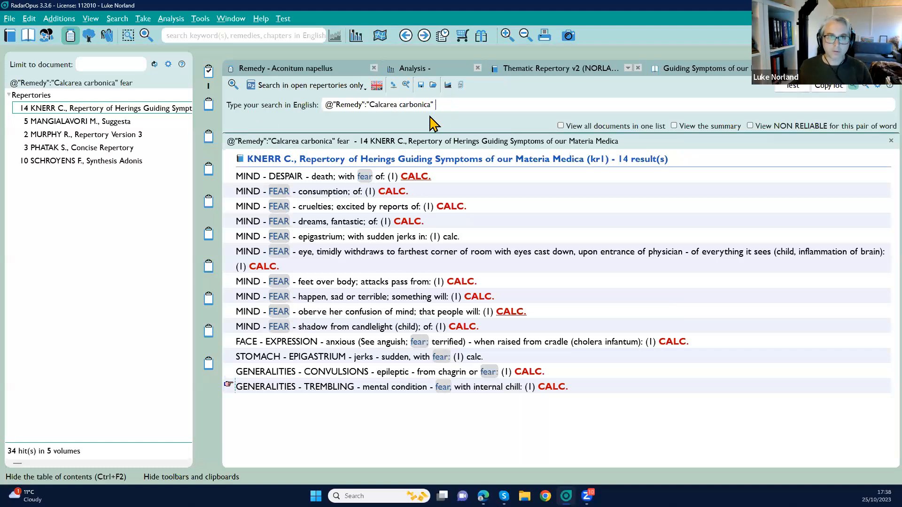
left_click(233, 84)
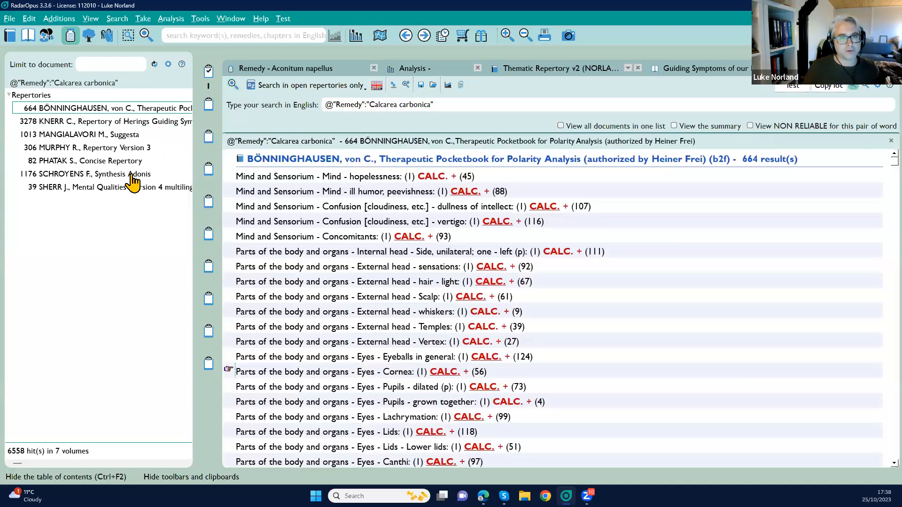
Check the other remedies in Bönninghausen's Mind - hopelessness rubric and in the Synthesis Adonis rubric MIND - ABRUPT.
left_click(454, 177)
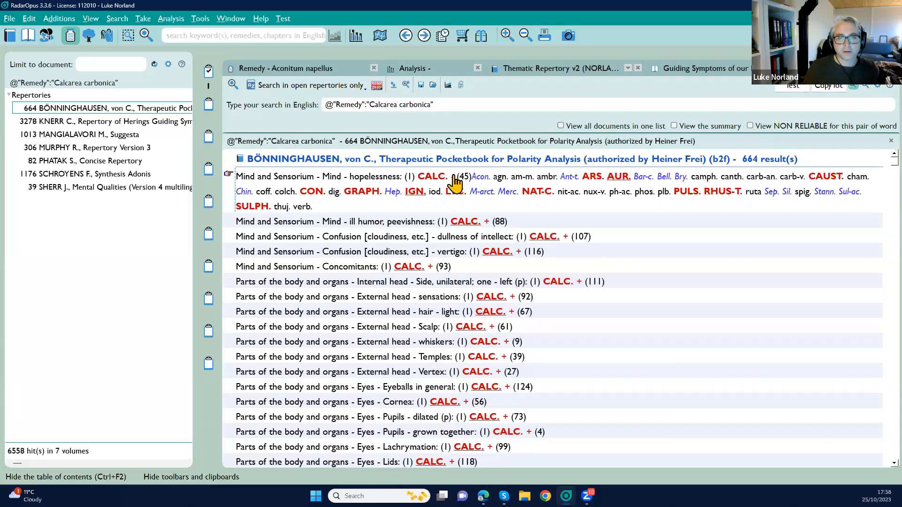
left_click(453, 179)
left_click(127, 174)
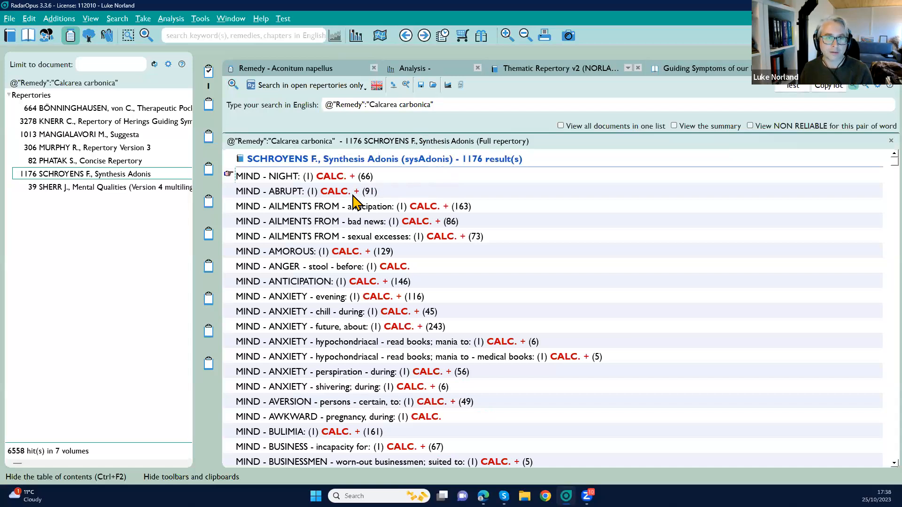
left_click(357, 192)
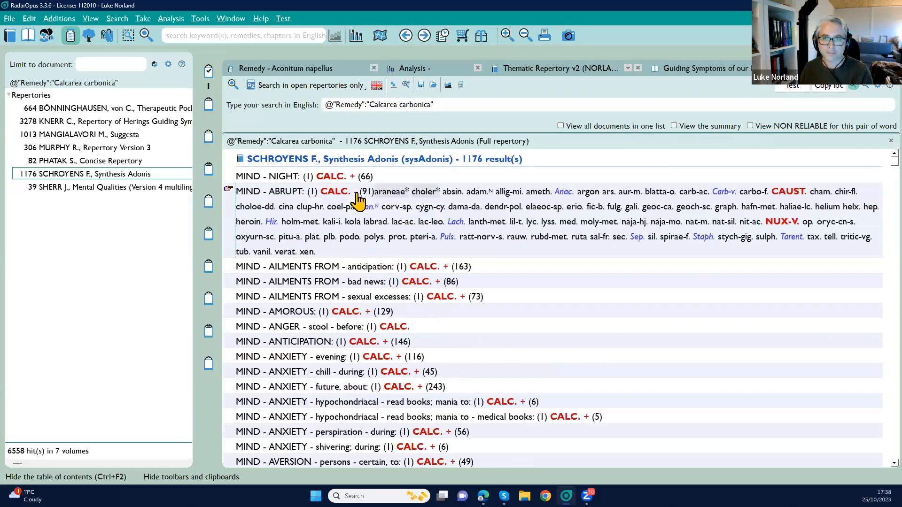
left_click(356, 193)
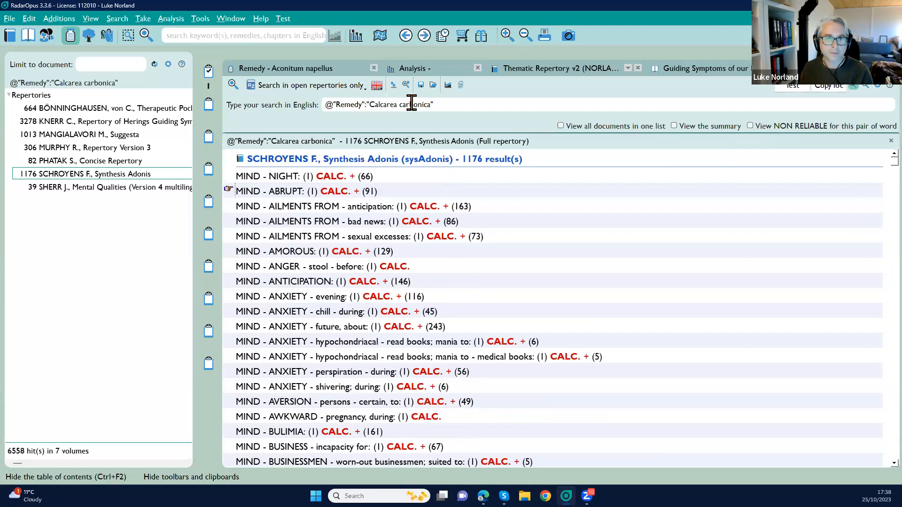
Change the degree comparison in Calcarea carbonica's Rubrics with condition to greater than, and accept the extraction options.
double_click(412, 104)
left_click(555, 284)
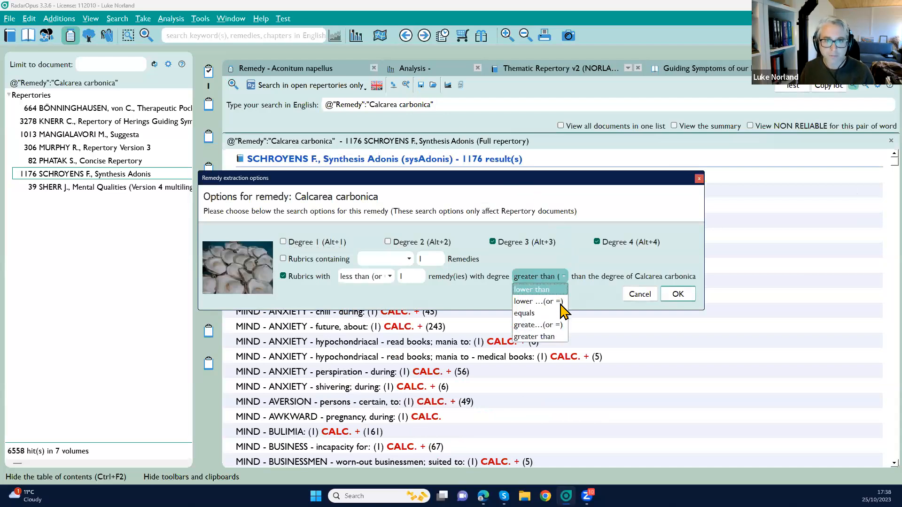
left_click(557, 334)
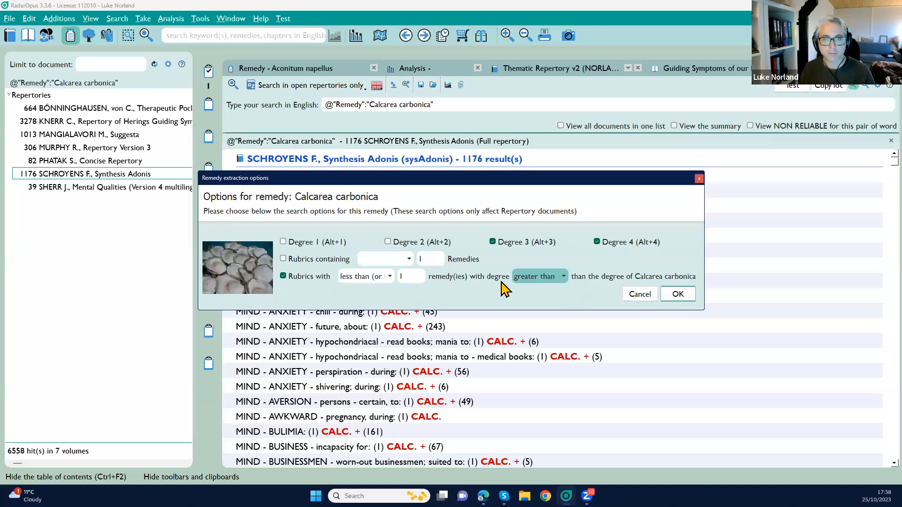
left_click(678, 294)
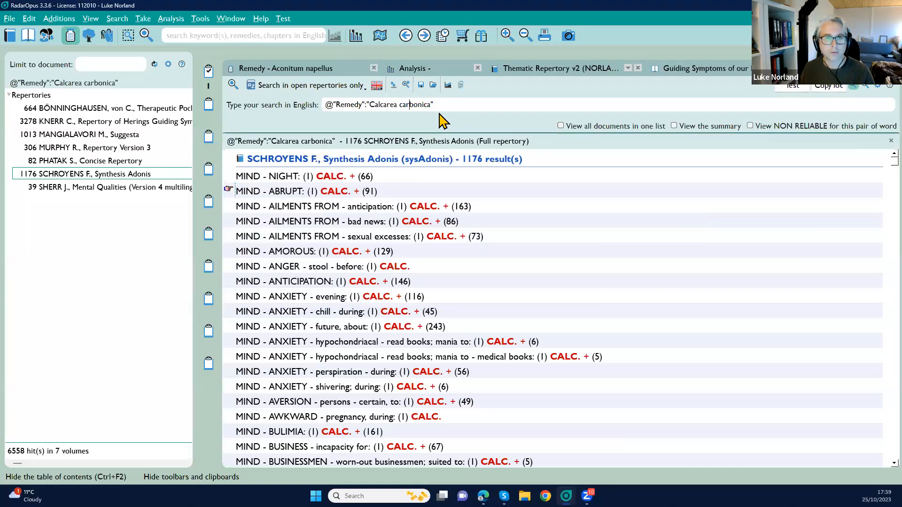
Exclude degree 3 in Calcarea carbonica's extraction options and rerun the search in open repertories.
left_click(417, 104)
left_click(525, 242)
left_click(678, 294)
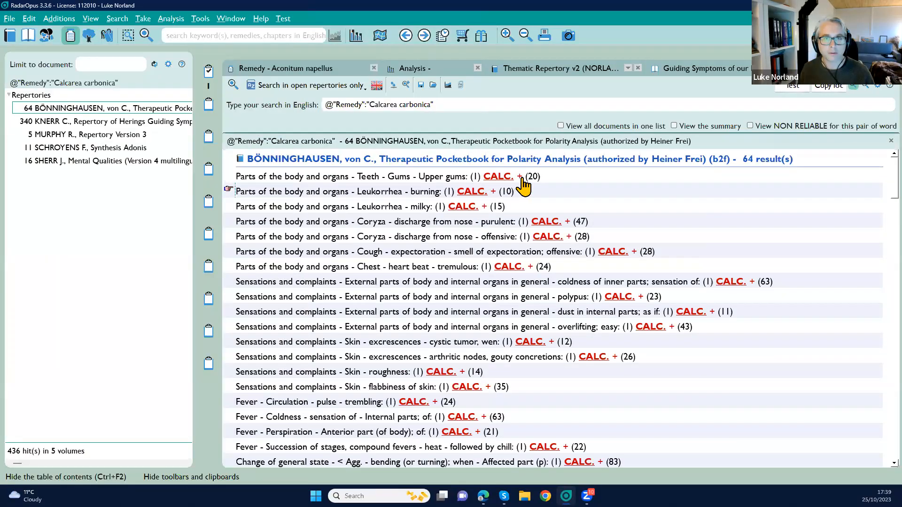
Check the other remedies in Bönninghausen's Upper gums and Leukorrhea - burning rubrics, and view the Mental Qualities and Synthesis Adonis results.
left_click(520, 177)
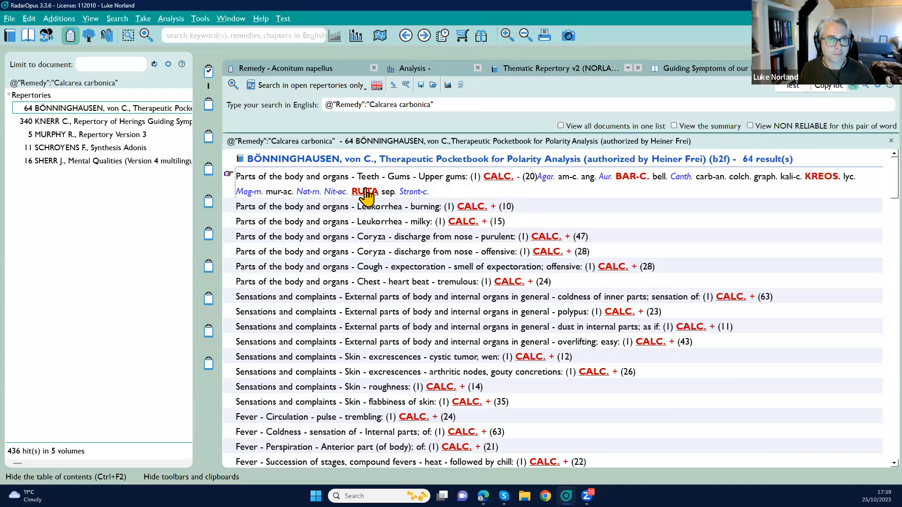
left_click(494, 207)
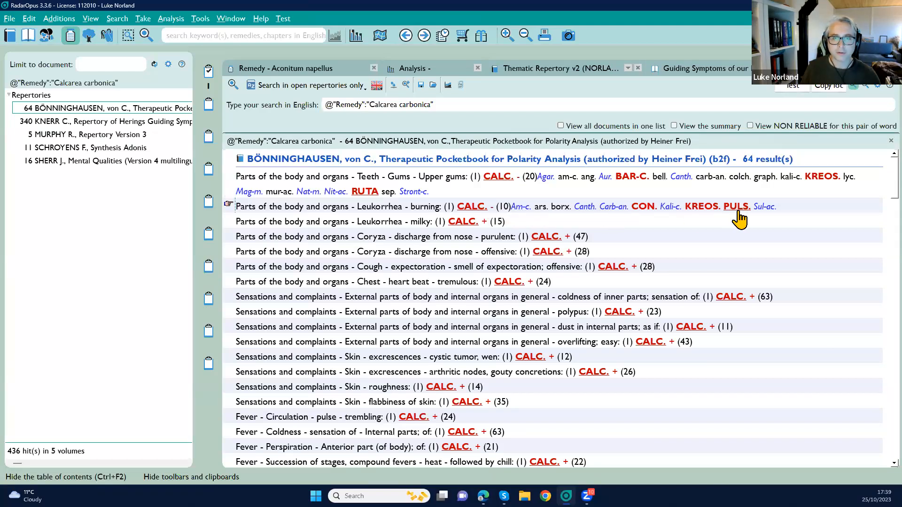
left_click(122, 165)
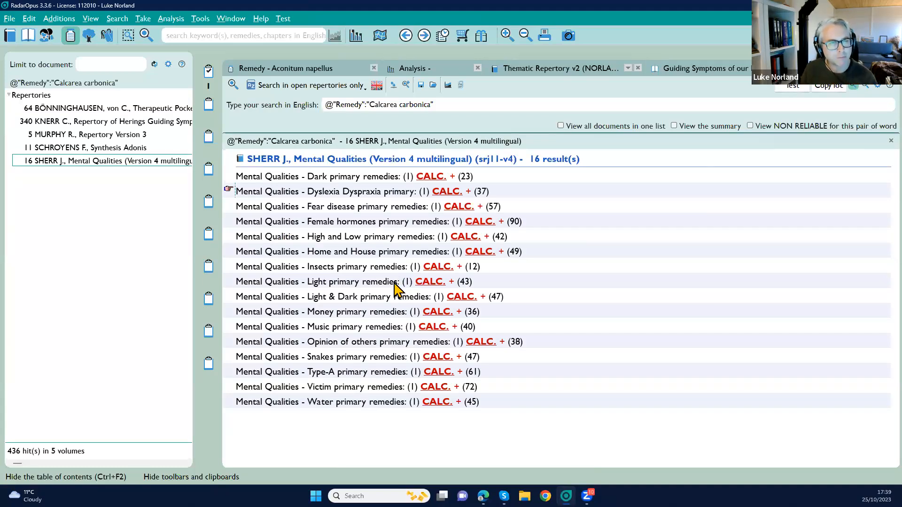
left_click(100, 150)
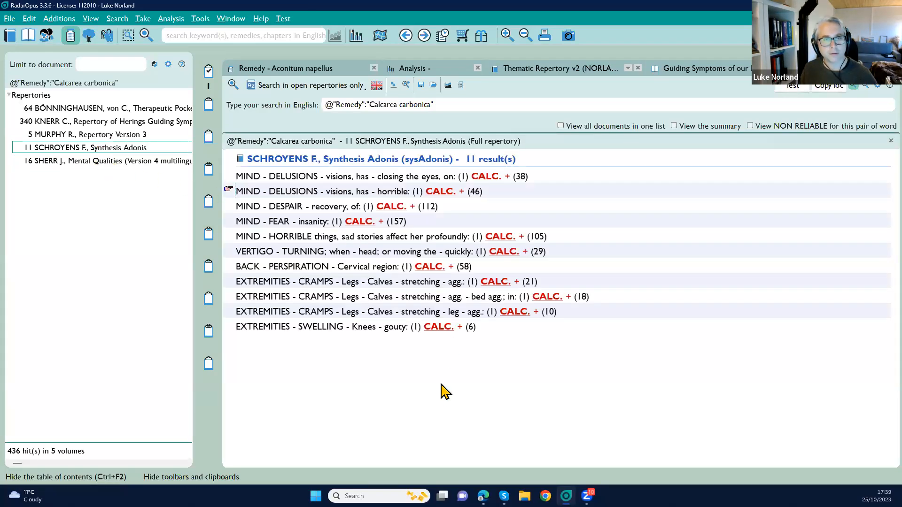
scroll(442, 402, "up", 2)
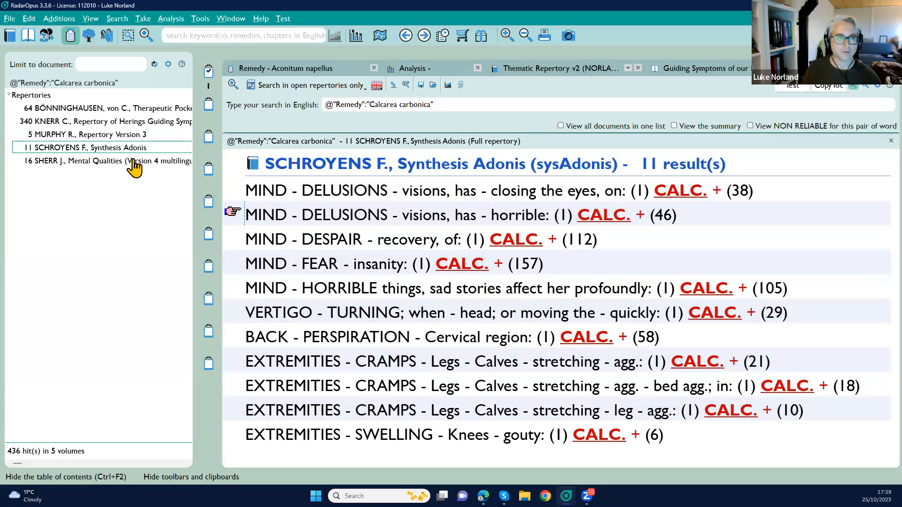
Review Knerr's Calcarea carbonica rubrics, checking the other remedies in VERTIGO - FALLING - backward and MIND - UNCONSCIOUS - in epilepsy.
left_click(121, 122)
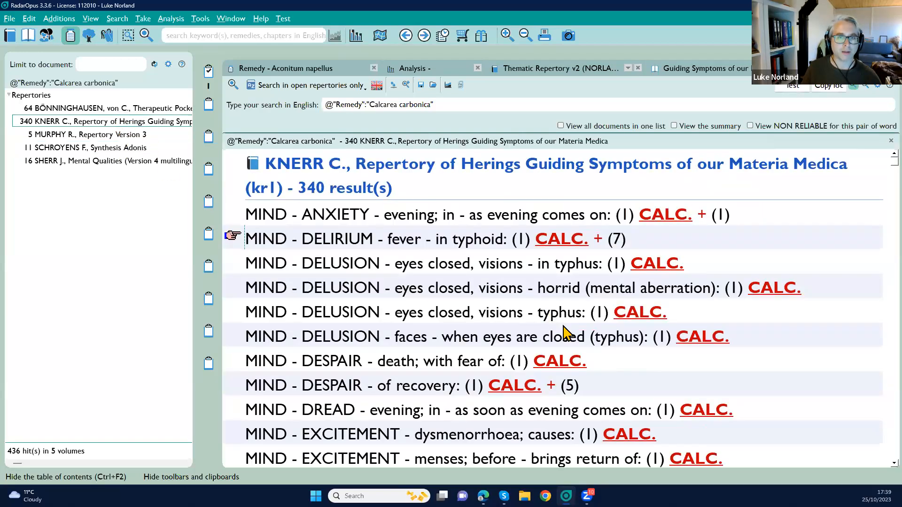
scroll(563, 327, "down", 1)
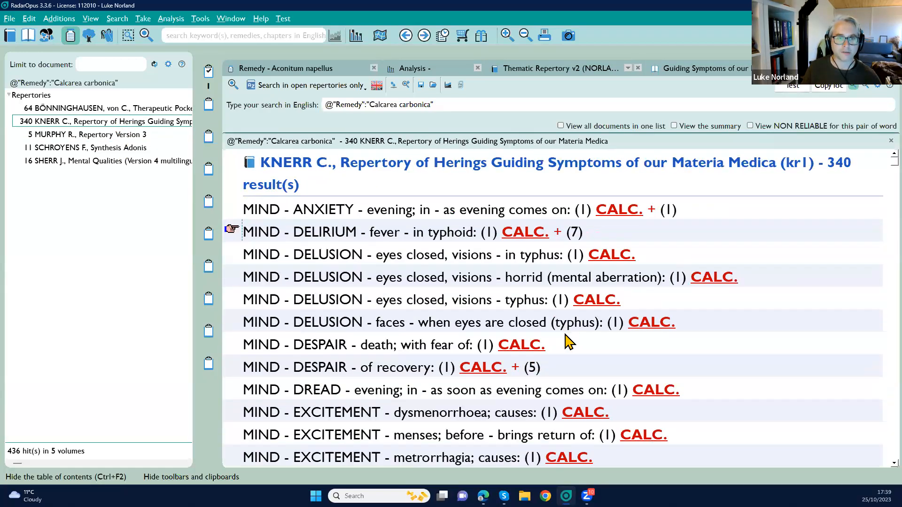
scroll(712, 345, "down", 5)
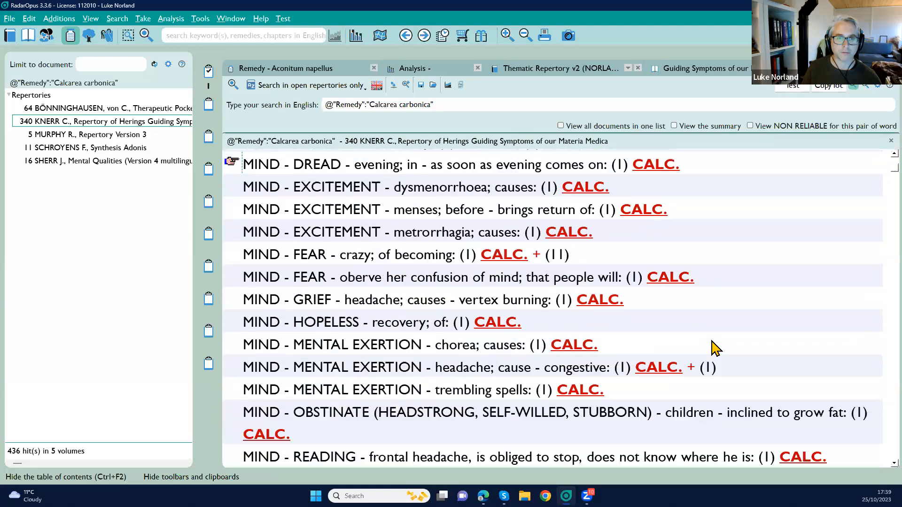
scroll(714, 347, "down", 5)
scroll(715, 348, "down", 1)
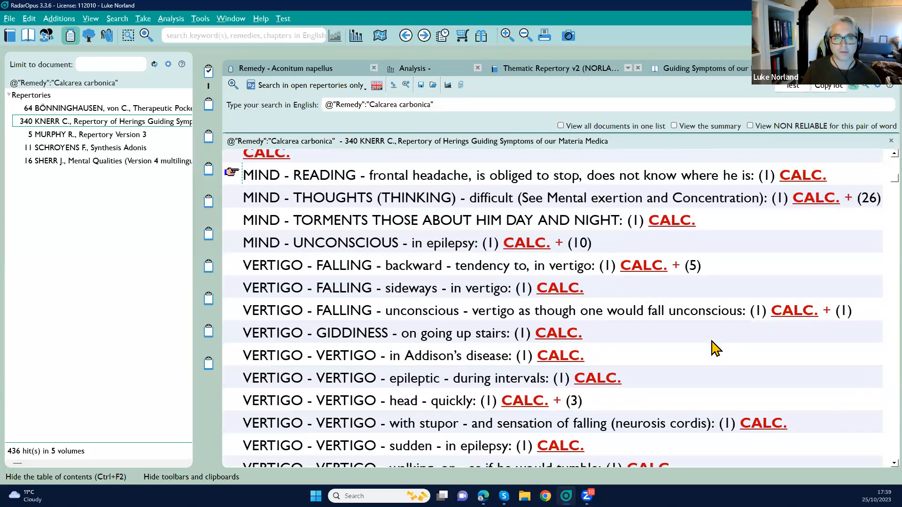
left_click(677, 266)
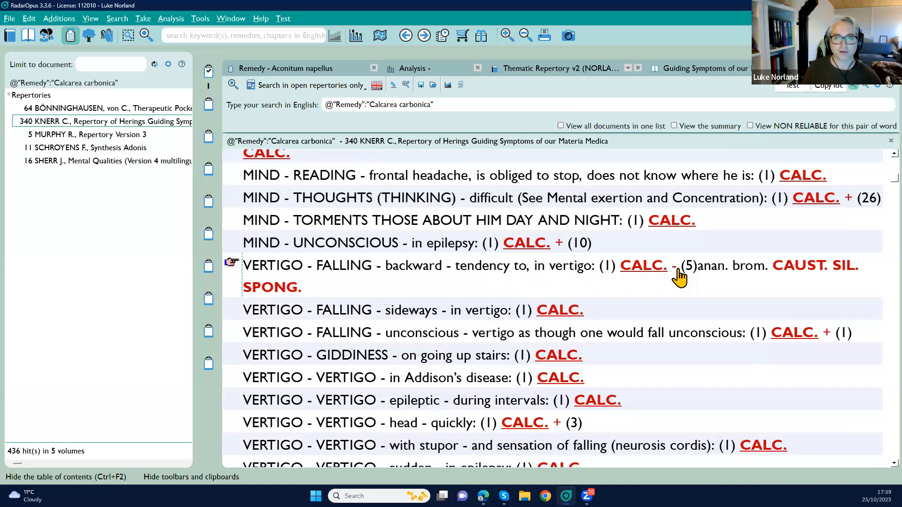
left_click(559, 245)
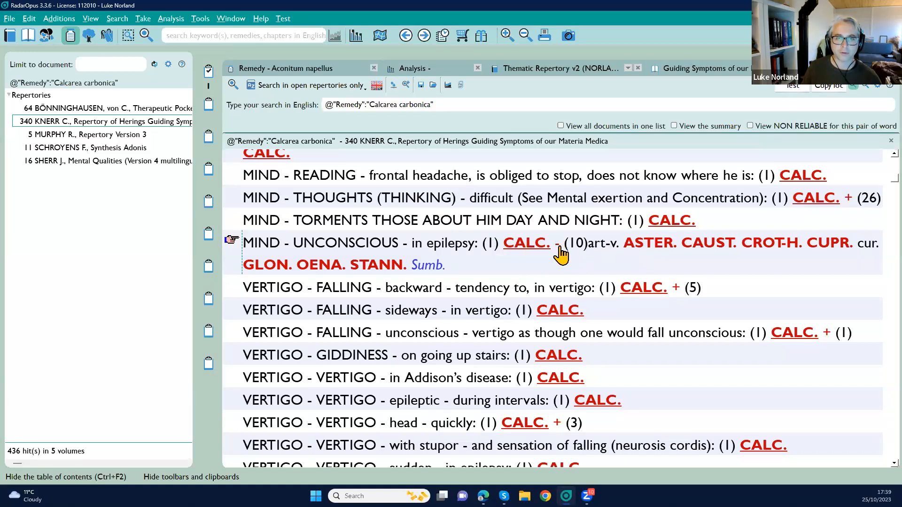
left_click(558, 246)
scroll(613, 324, "down", 3)
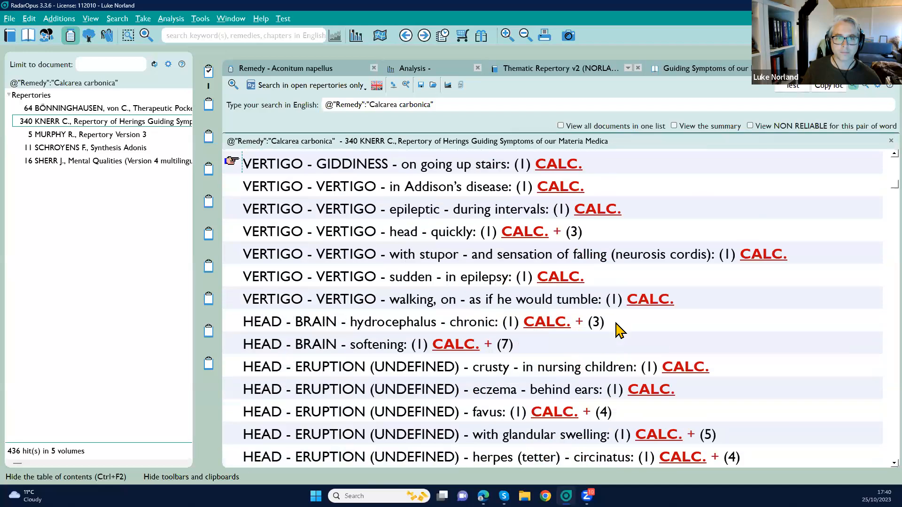
scroll(619, 331, "down", 1)
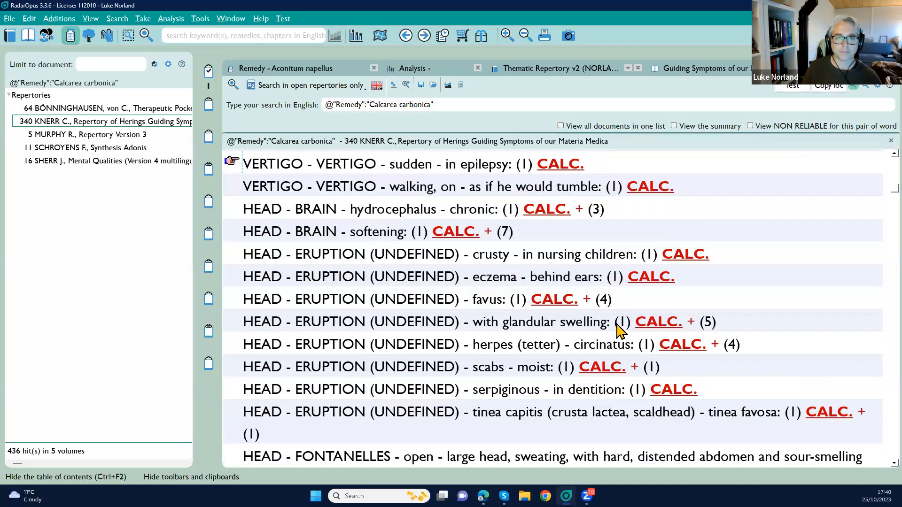
scroll(620, 331, "down", 2)
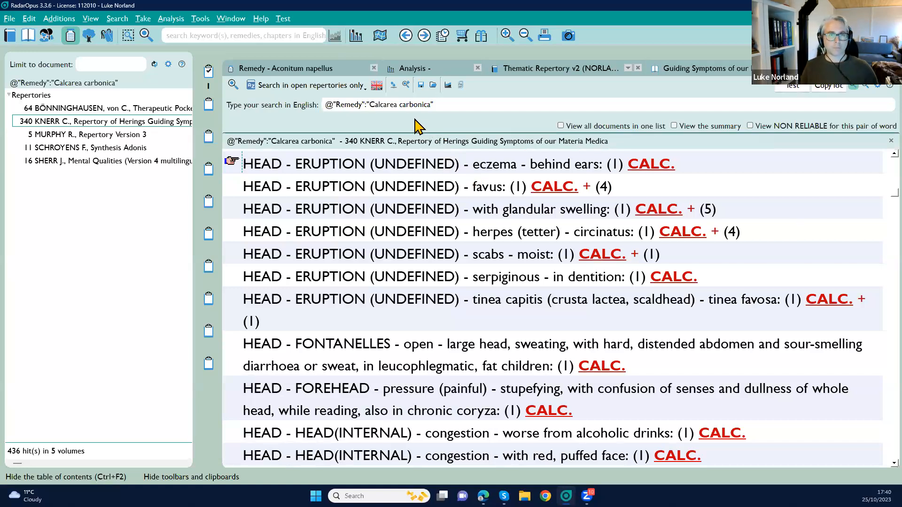
Clear the Calcarea carbonica query, switch to the multi-field search form, and enter fear and falling as separate search words.
left_click(393, 85)
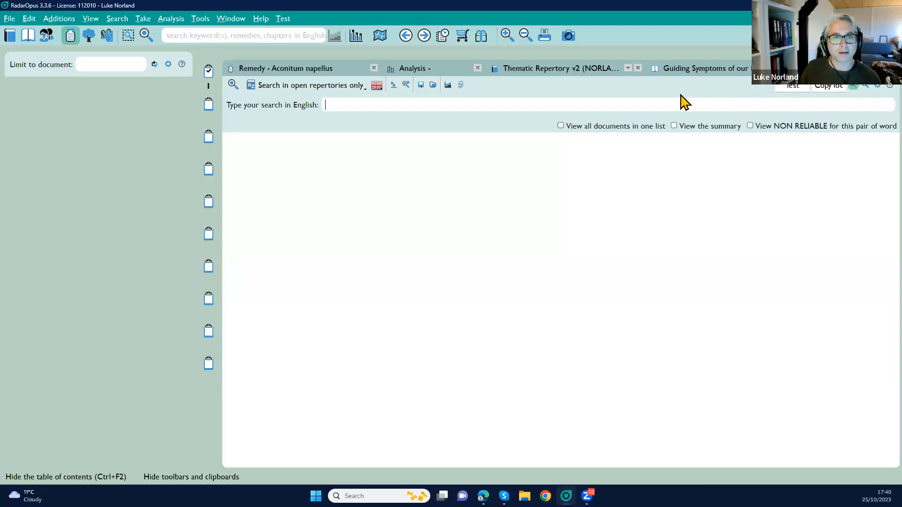
left_click(866, 87)
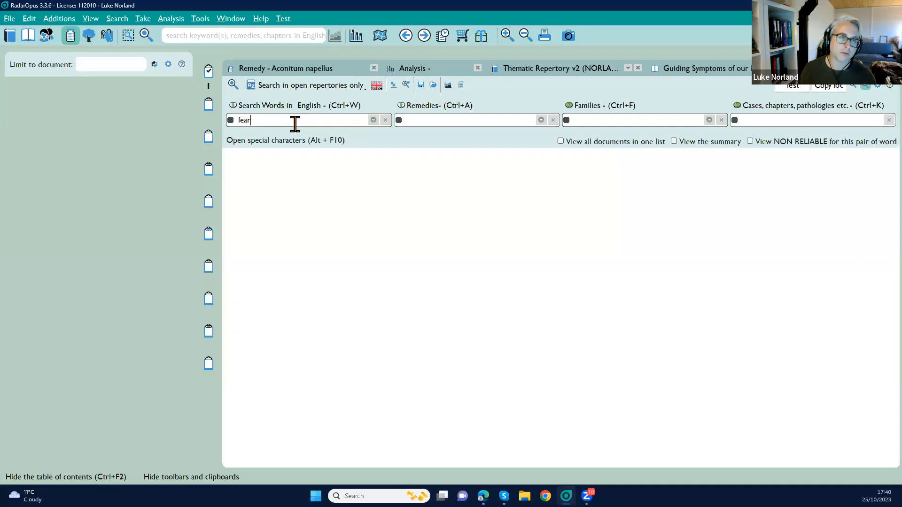
key("Return")
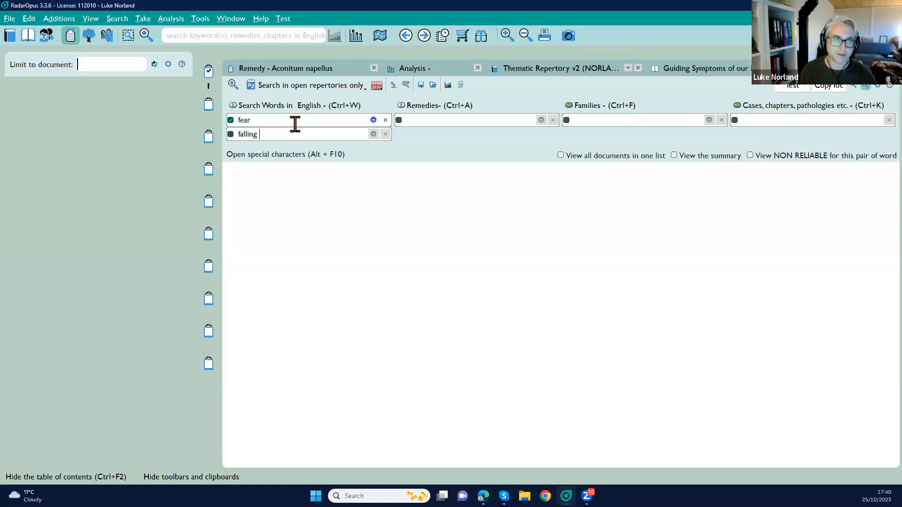
key("Return")
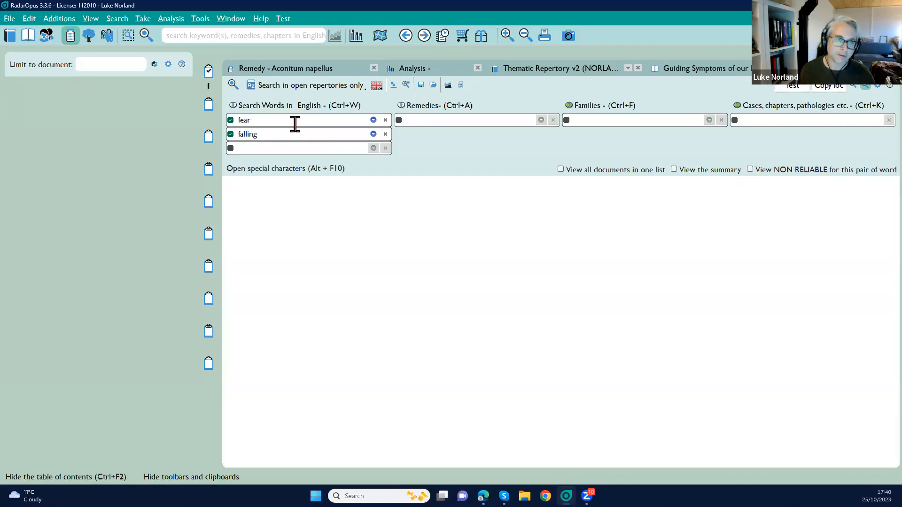
Require the search words fear and falling to occur within 4 words of each other.
left_click(267, 109)
left_click(311, 195)
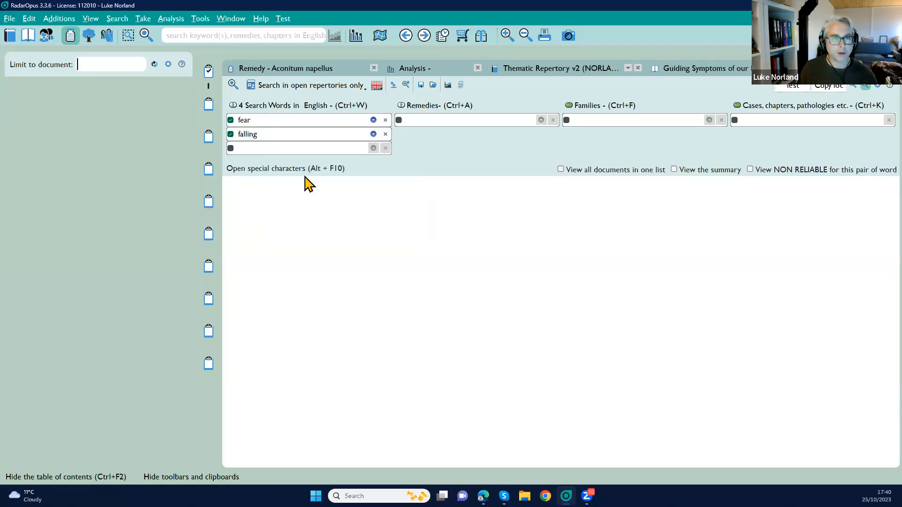
left_click(263, 104)
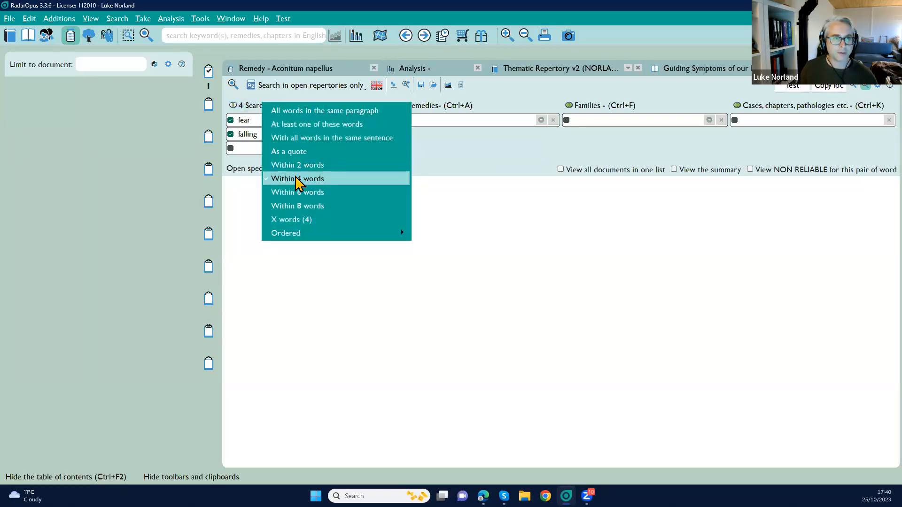
left_click(279, 181)
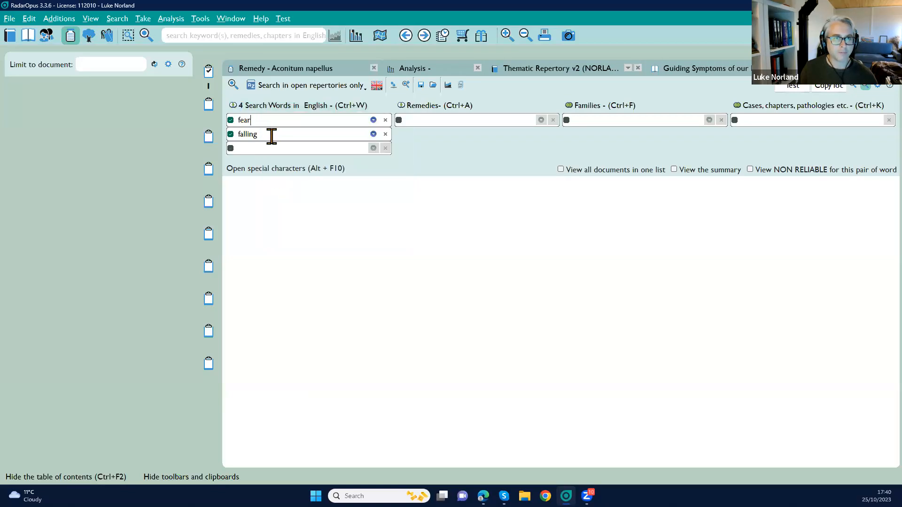
key("Return")
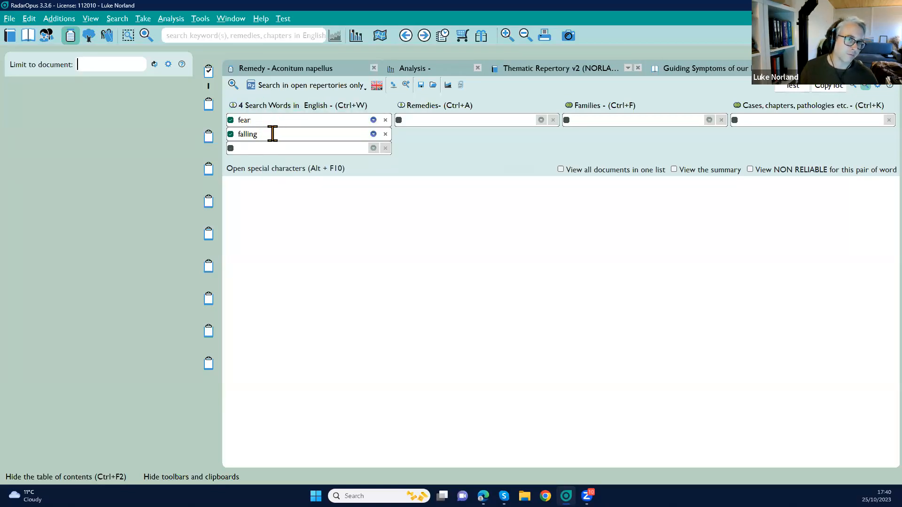
left_click(273, 121)
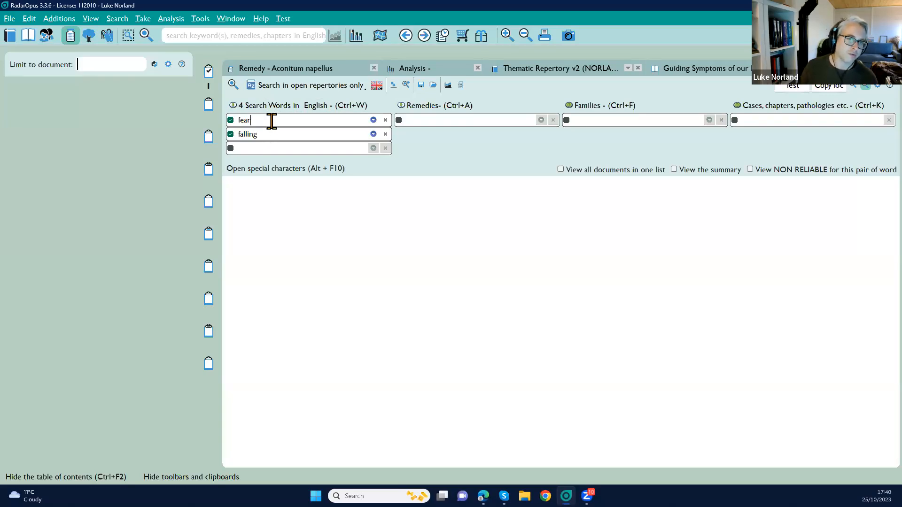
Search all references of the Provings type for fear and falling, and open the hit in Norland's Collected provings.
left_click(310, 86)
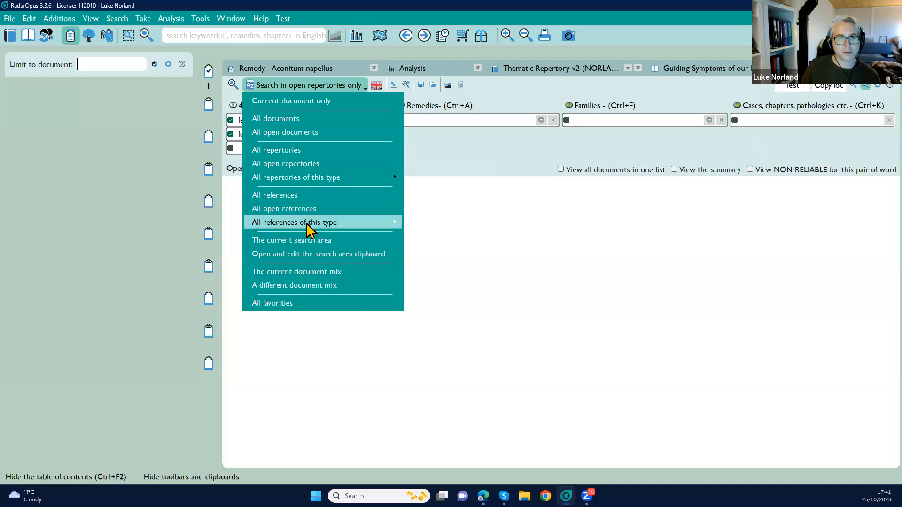
mouse_move(308, 224)
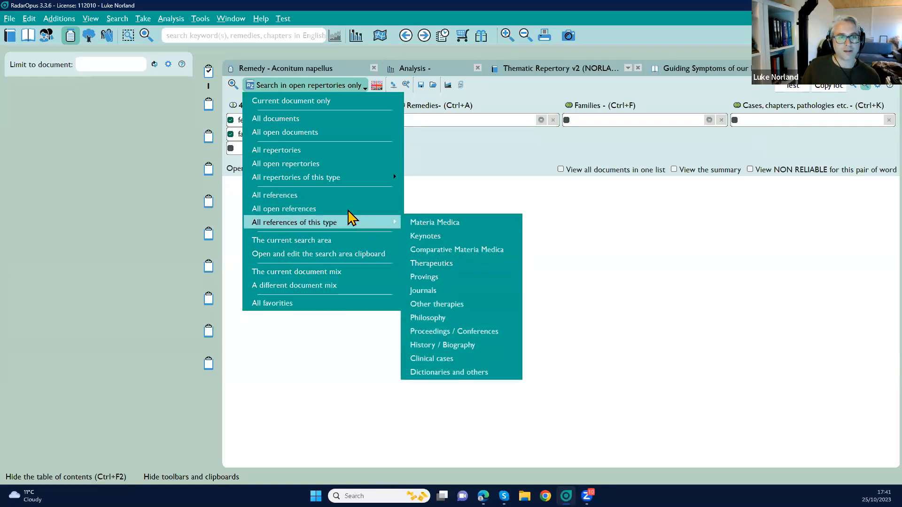
mouse_move(346, 228)
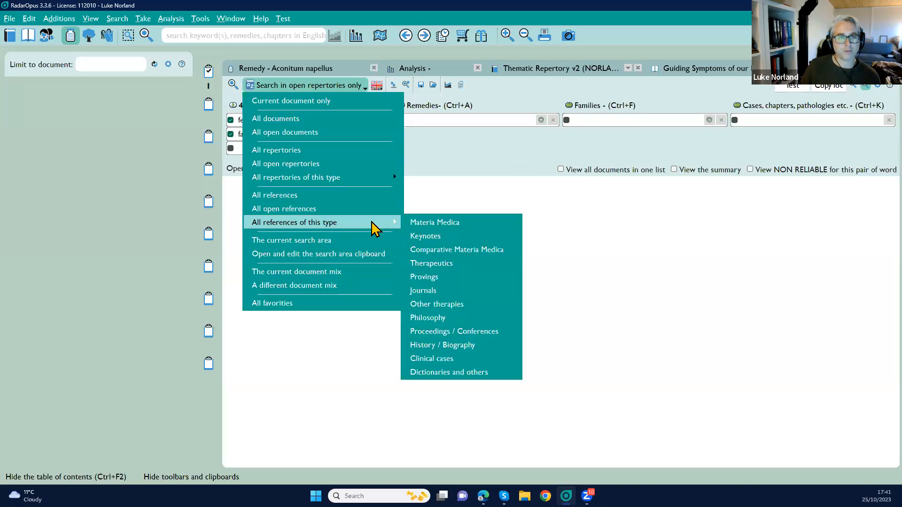
left_click(427, 277)
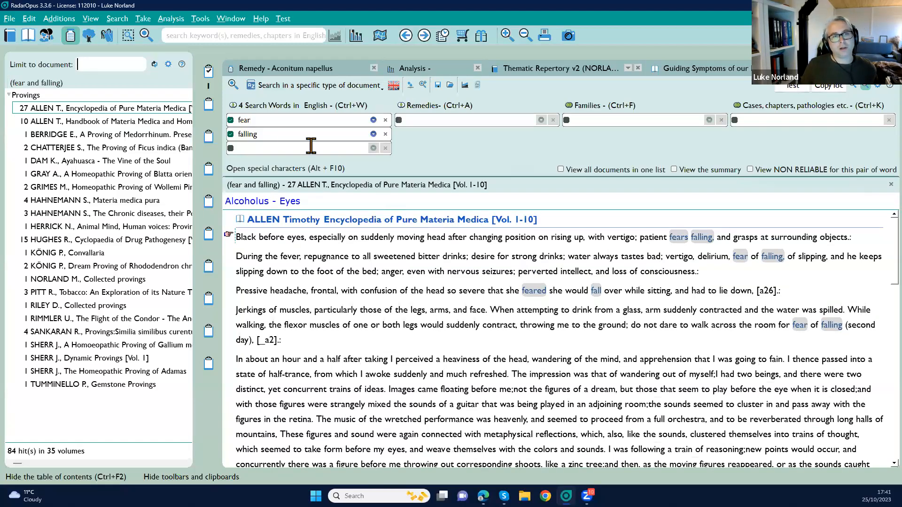
left_click(281, 135)
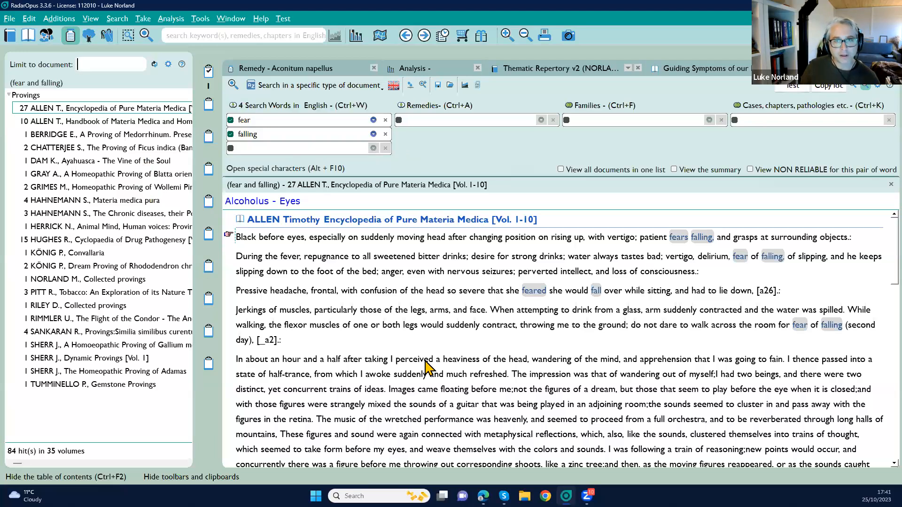
left_click(87, 278)
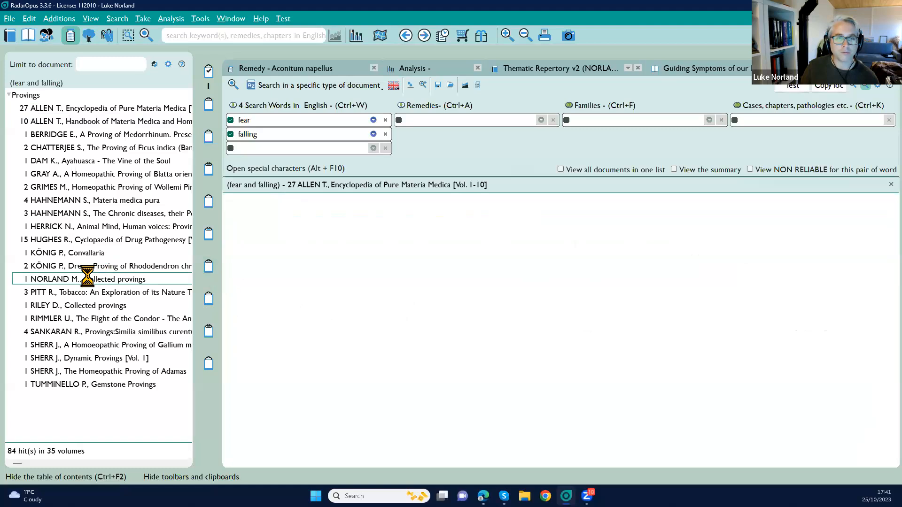
Show the provings hits from all documents in one list, and name their combined rubric FEAR FALLING.
left_click(569, 170)
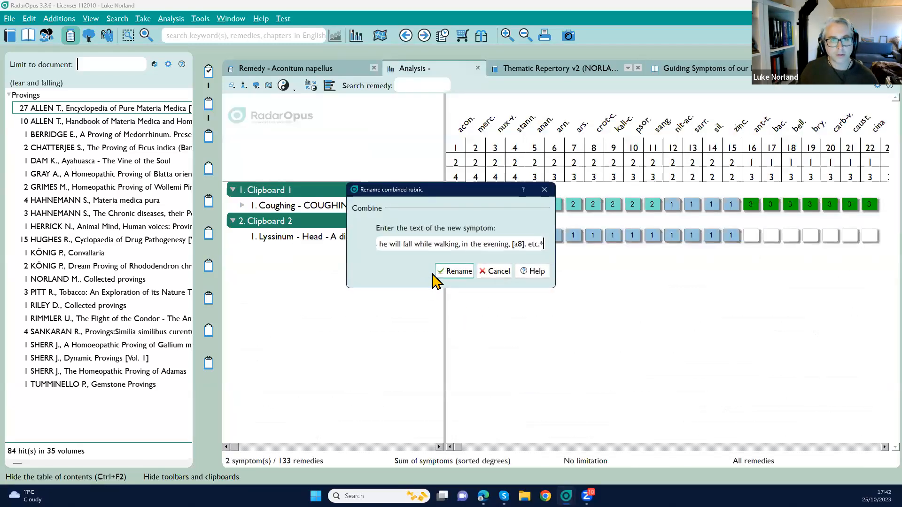
triple_click(464, 244)
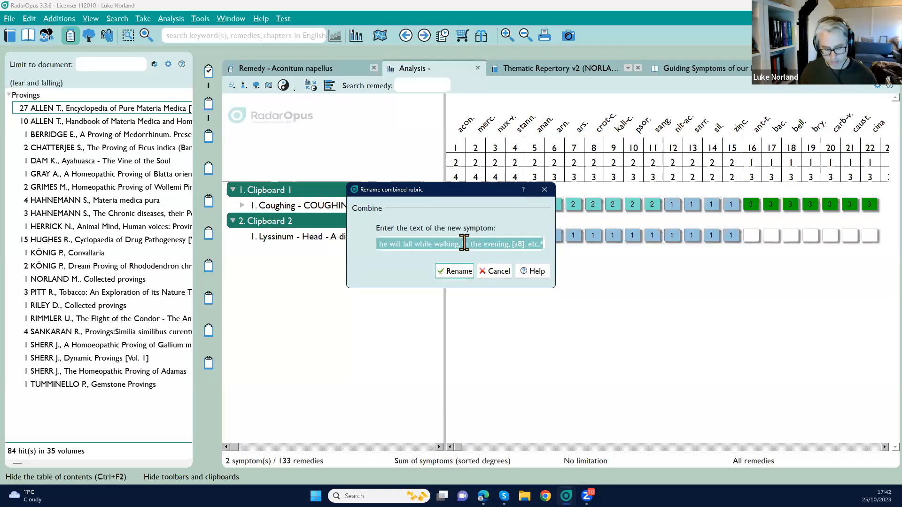
type("FEAR FALLING")
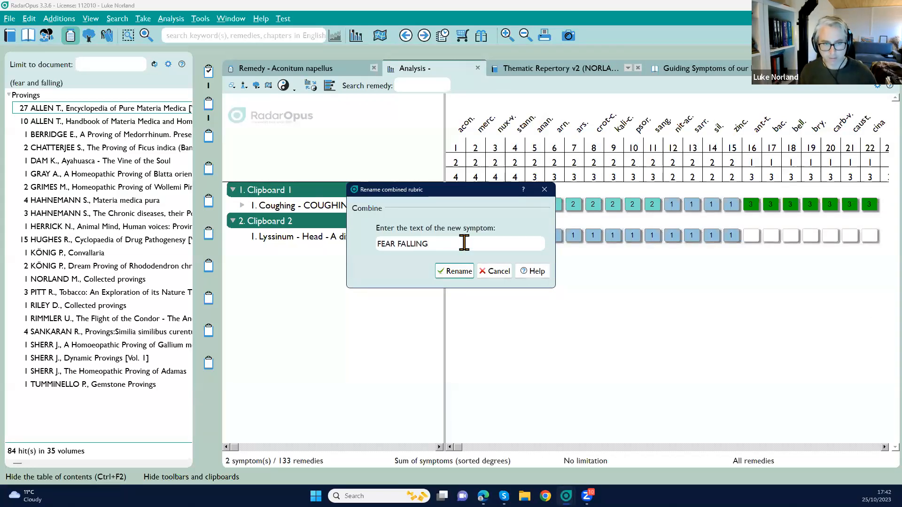
left_click(458, 272)
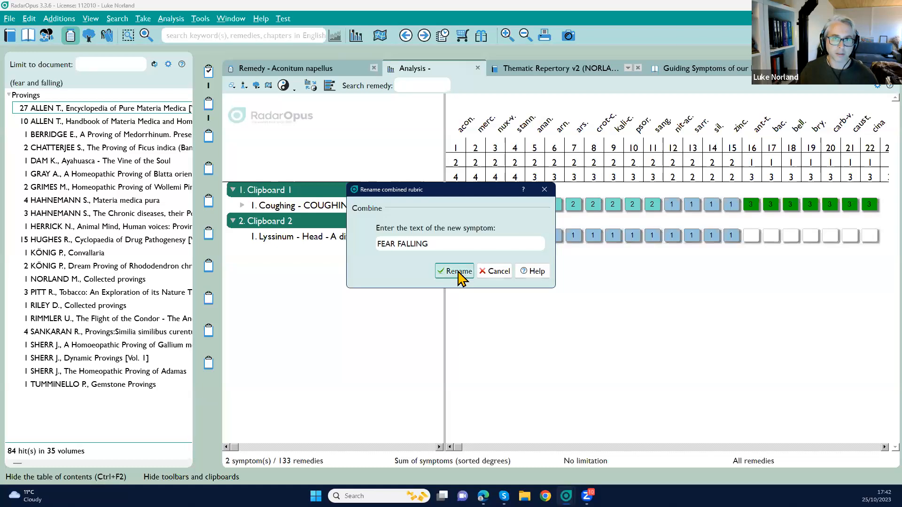
Limit the analysis to clipboard 2 with the FEAR FALLING rubric, and enlarge the remedy grid by hiding the contents and narrowing the symptom column.
left_click(306, 243)
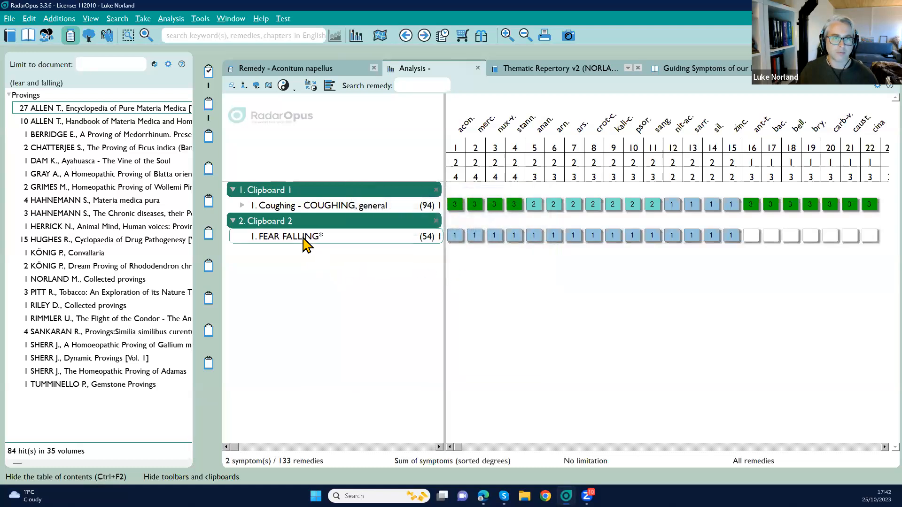
left_click(306, 243)
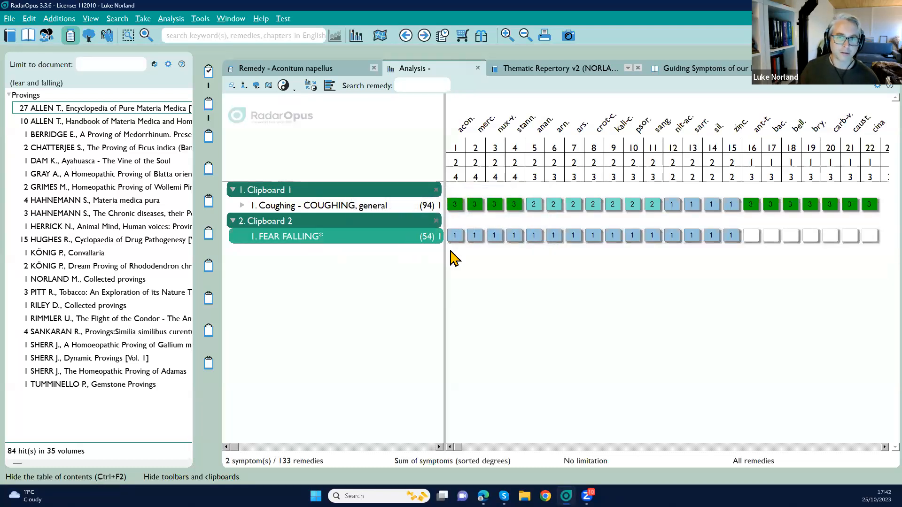
left_click(209, 112)
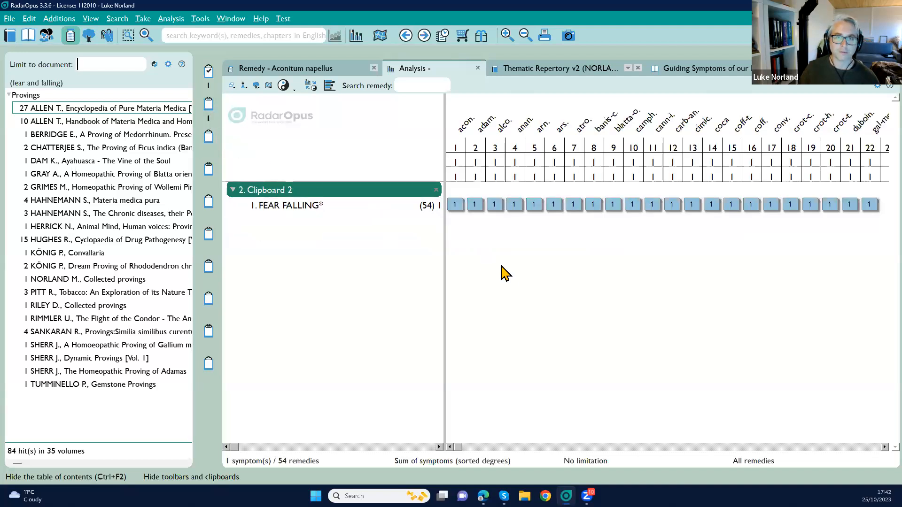
double_click(414, 76)
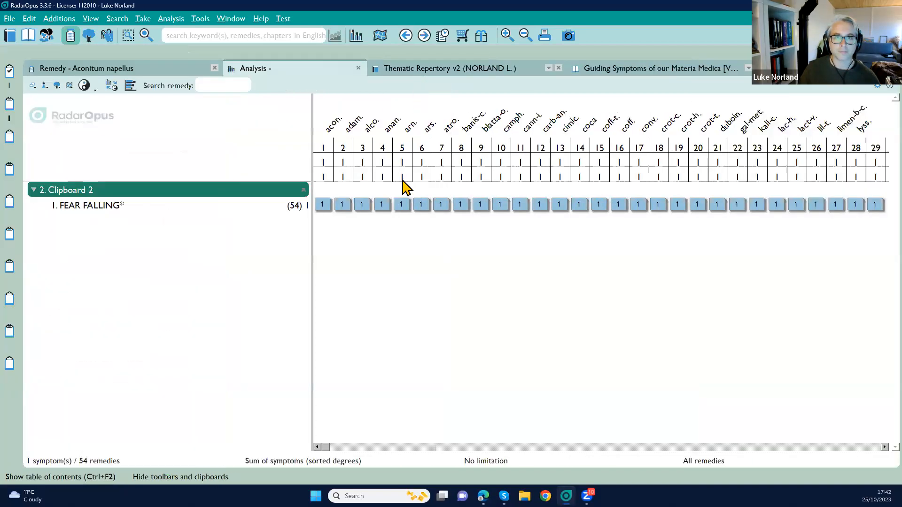
left_click_drag(309, 248, 183, 249)
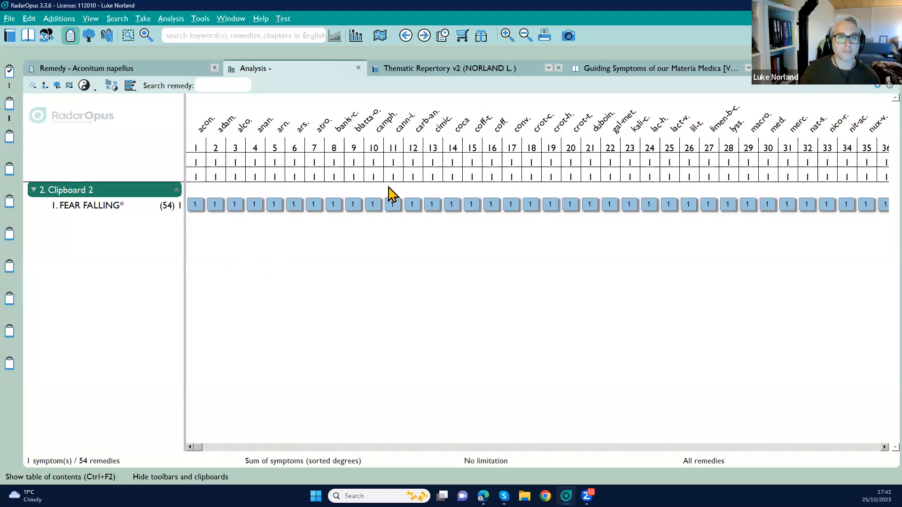
Bring up the Synthesis Adonis repertory and go to the rubric MIND - FEAR - falling, of.
left_click(549, 68)
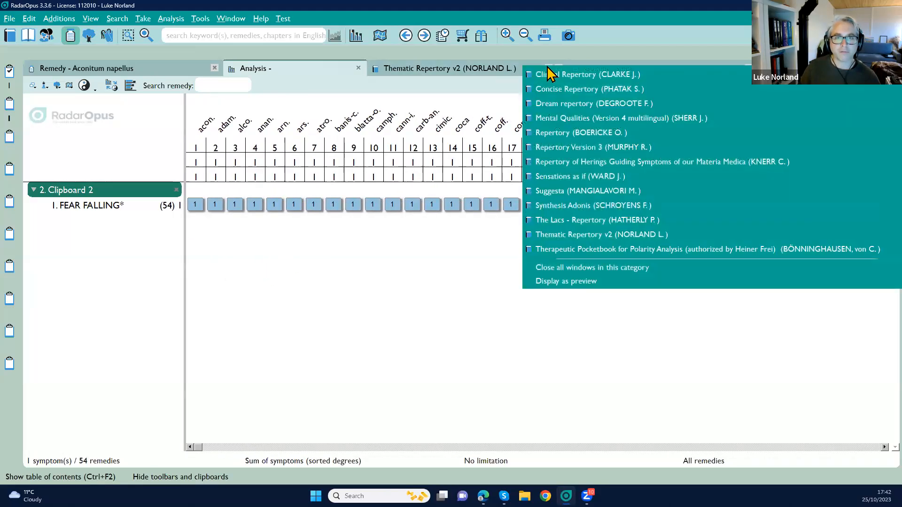
left_click(580, 207)
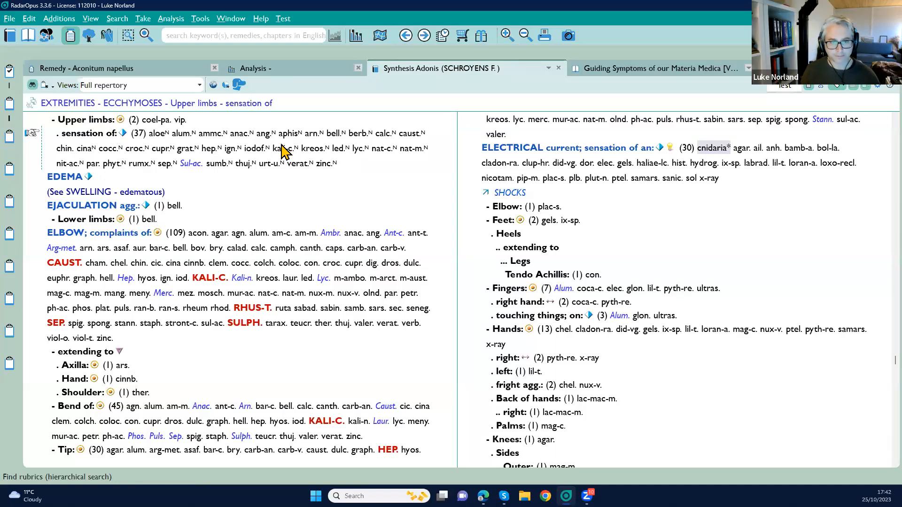
key("ctrl+F2")
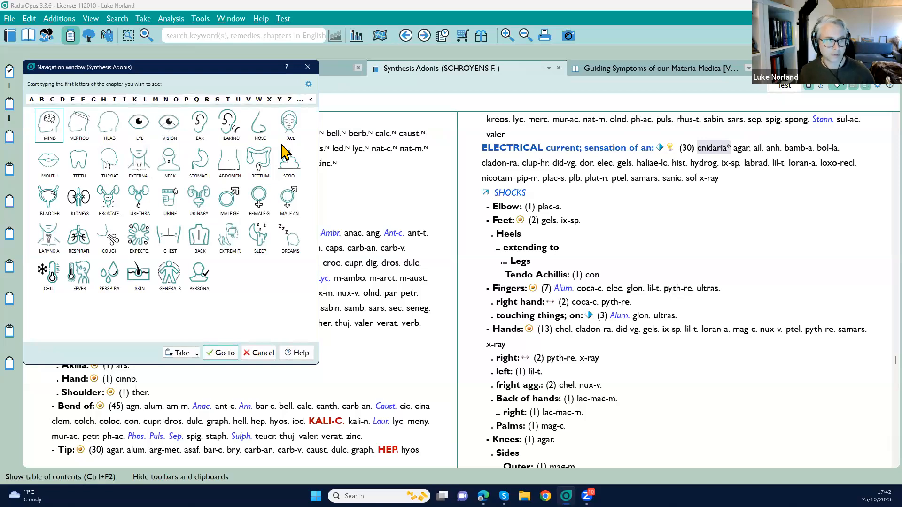
key("Return")
type("fear")
key("Return")
type("falli")
key("Return")
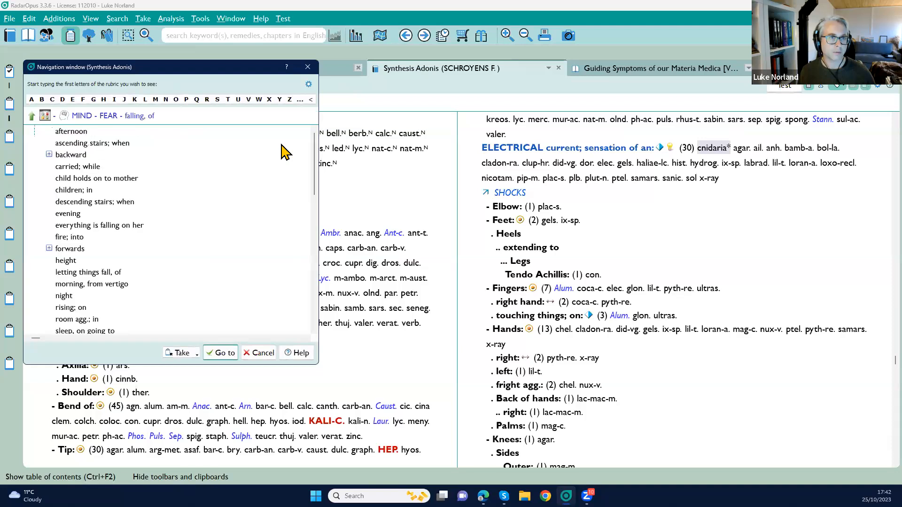
key("Return")
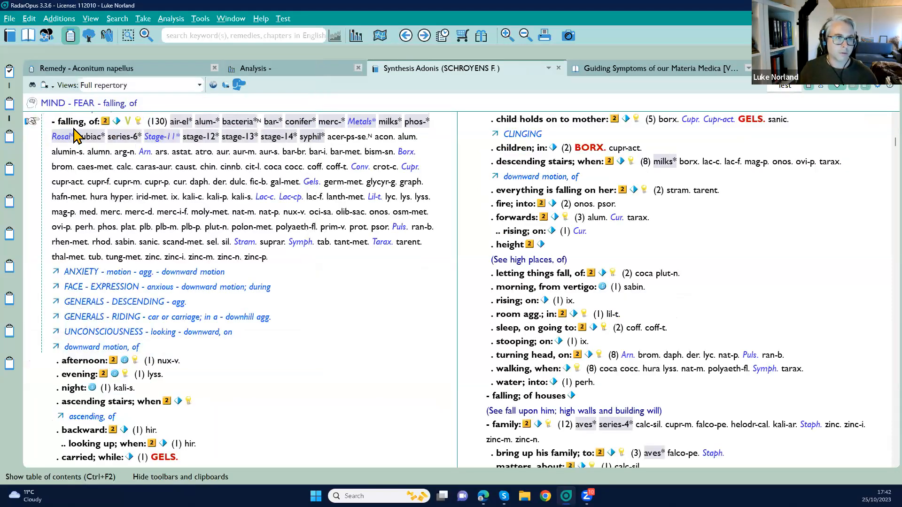
Add the Synthesis fear of falling rubric to clipboard 2 and compare its remedies with those of FEAR FALLING in the analysis.
left_click(10, 116)
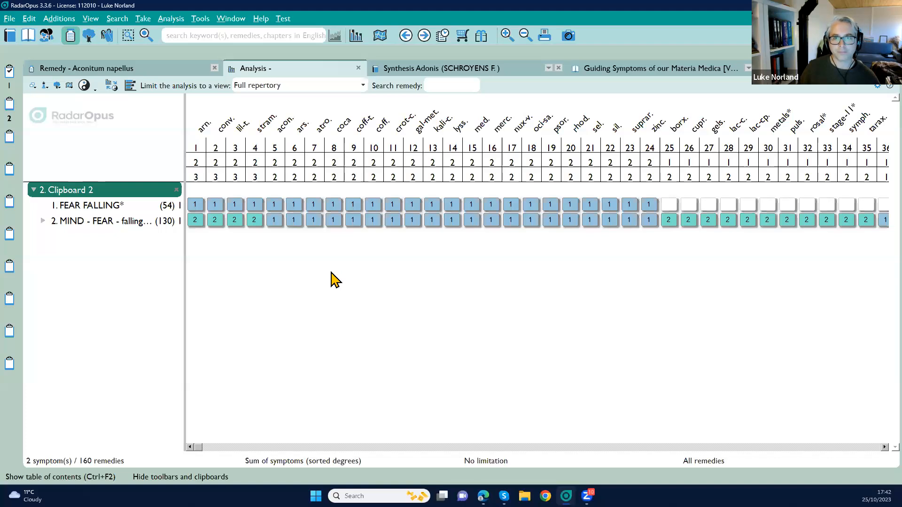
scroll(335, 280, "right", 1)
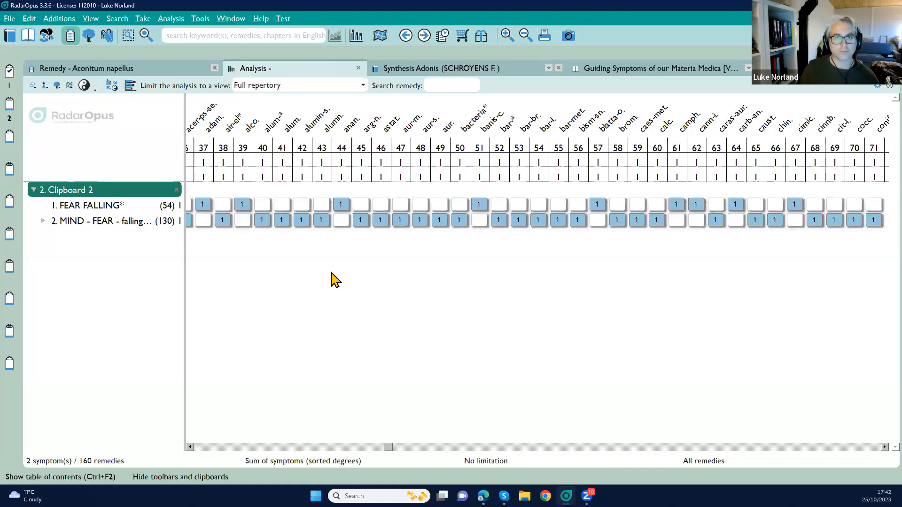
scroll(332, 273, "right", 1)
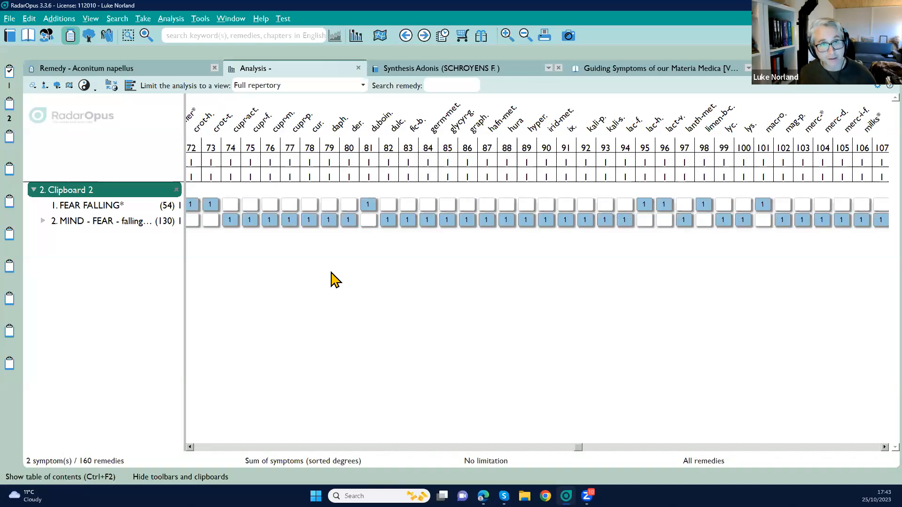
scroll(331, 280, "right", 2)
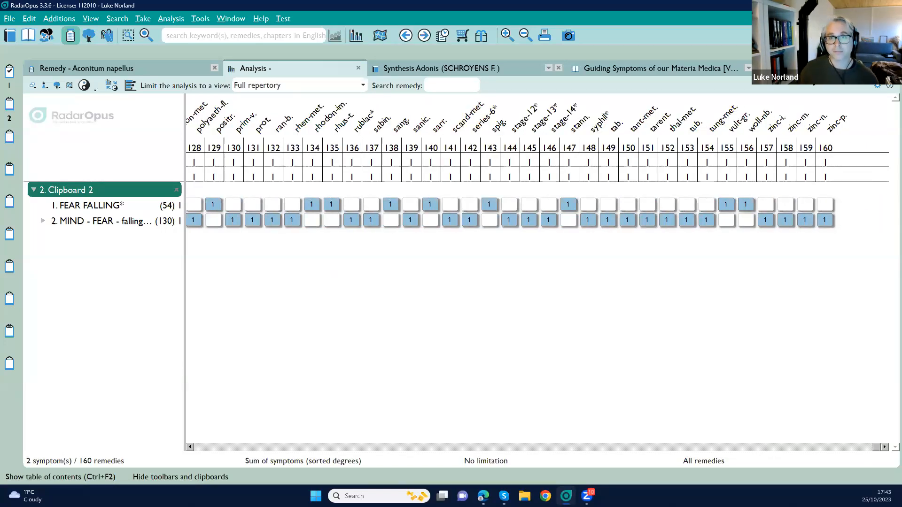
Return to the fear and falling results and view the hits in the Rhododendron dream proving, the Tobacco proving and Cyclopaedia of Drug Pathogenesy.
left_click(811, 72)
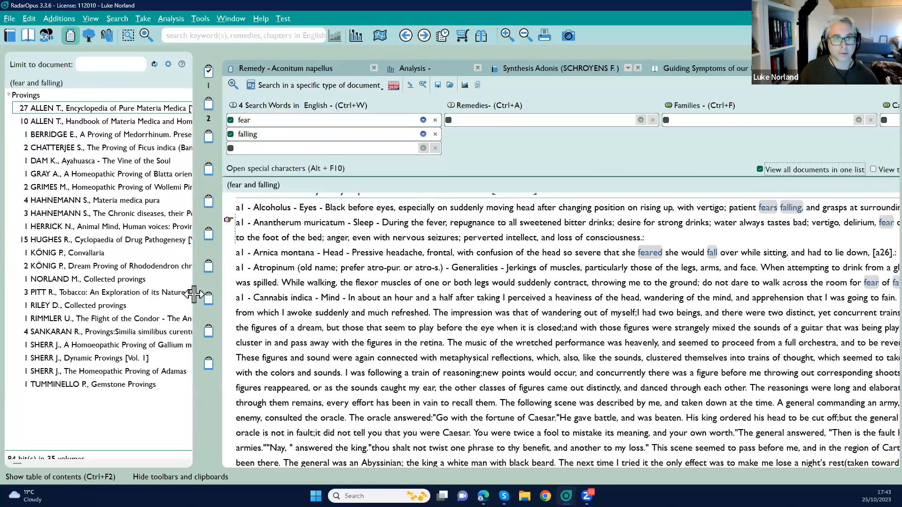
left_click(74, 267)
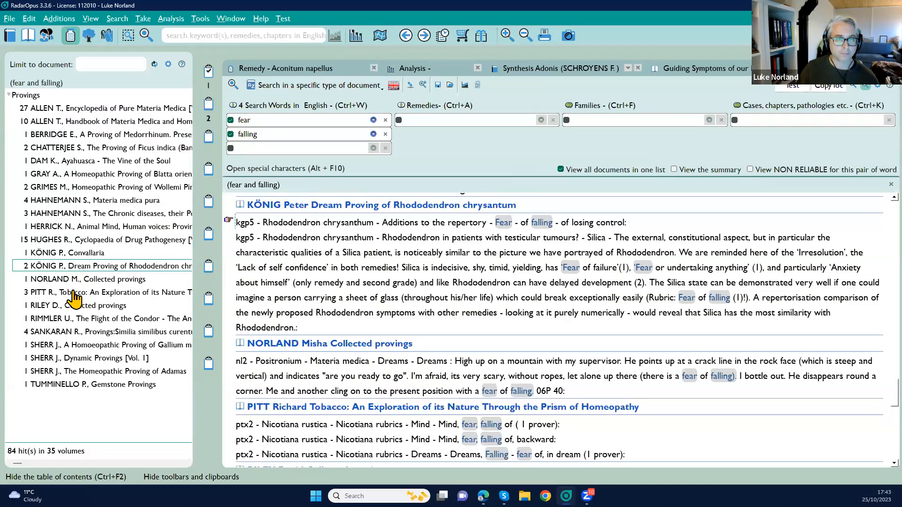
left_click(74, 294)
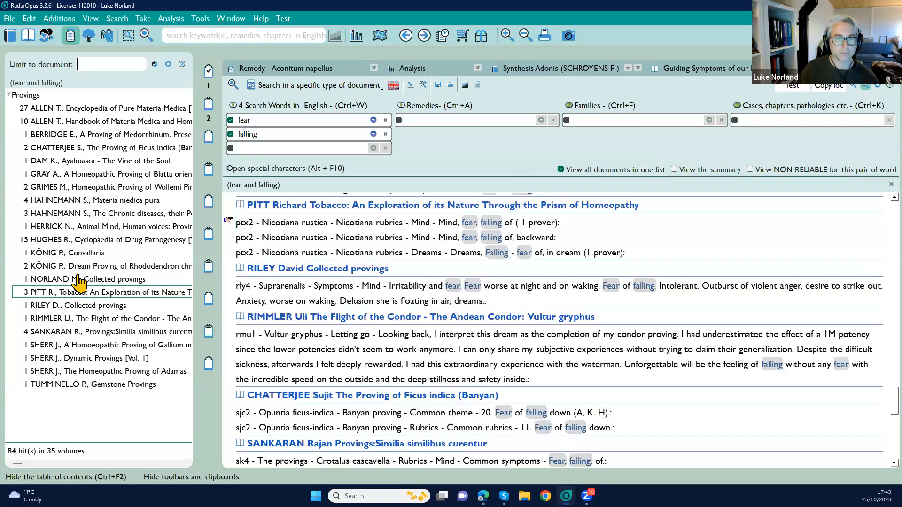
left_click(82, 240)
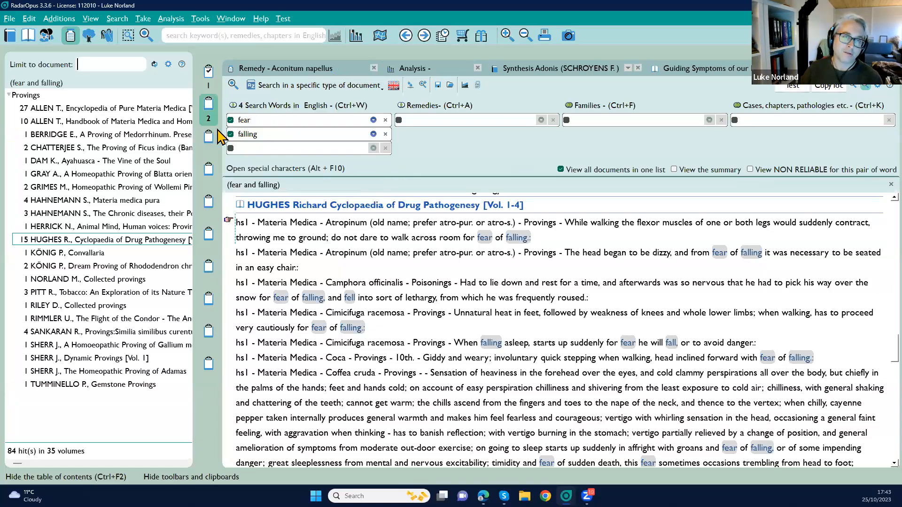
left_click(319, 89)
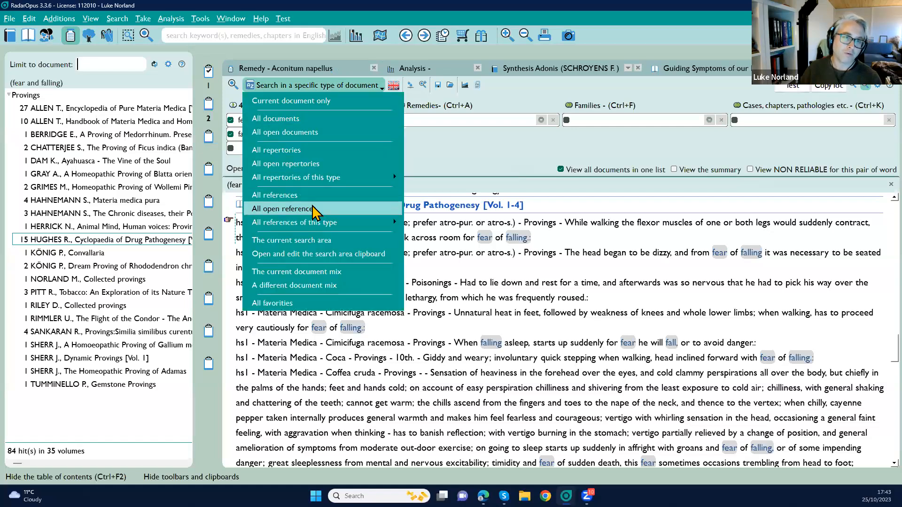
mouse_move(313, 223)
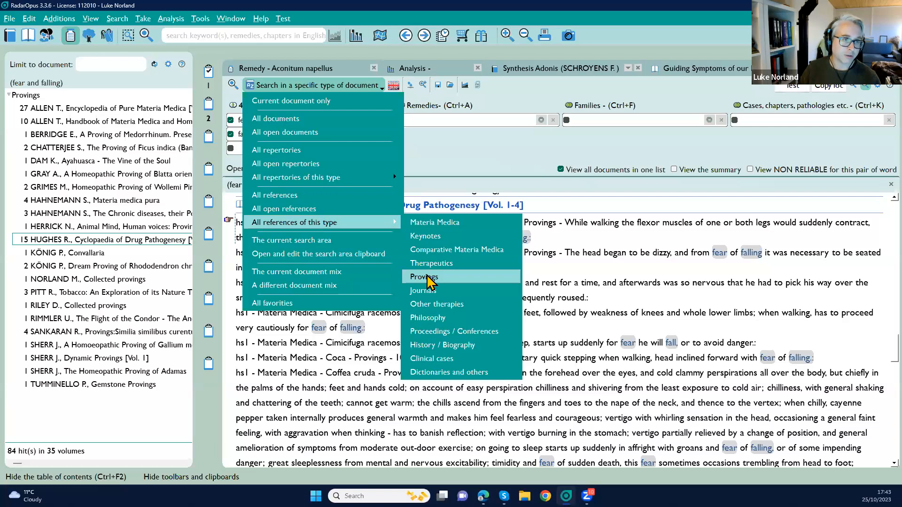
left_click(435, 179)
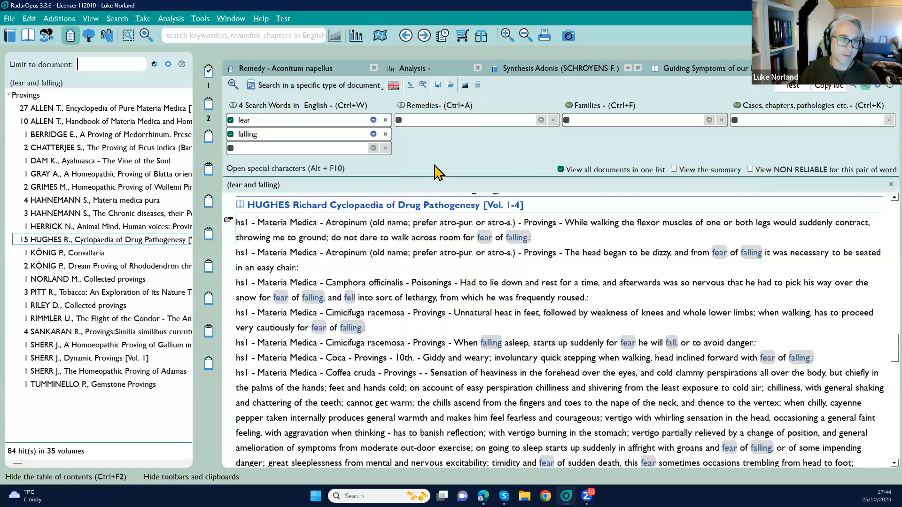
Read the fear and falling hits in the provings of Adamas and Gallium metallicum and the neighbouring entries.
left_click(118, 370)
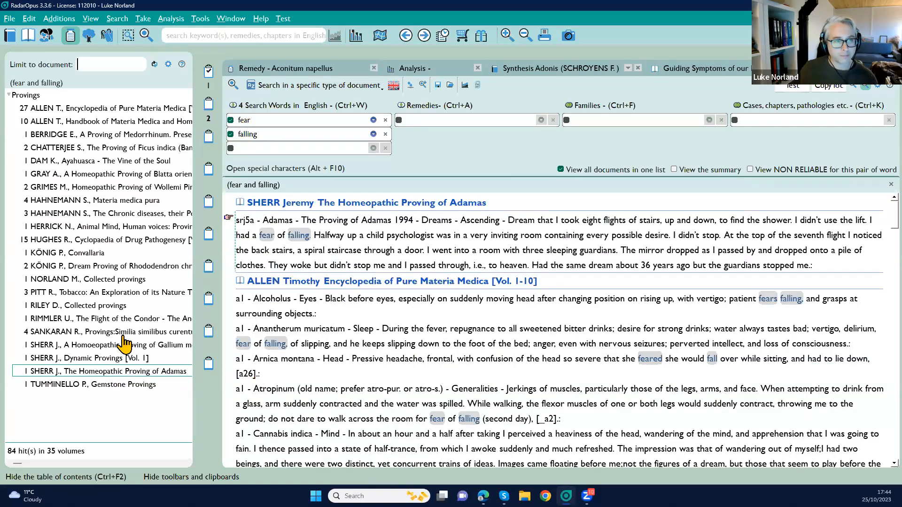
left_click(110, 347)
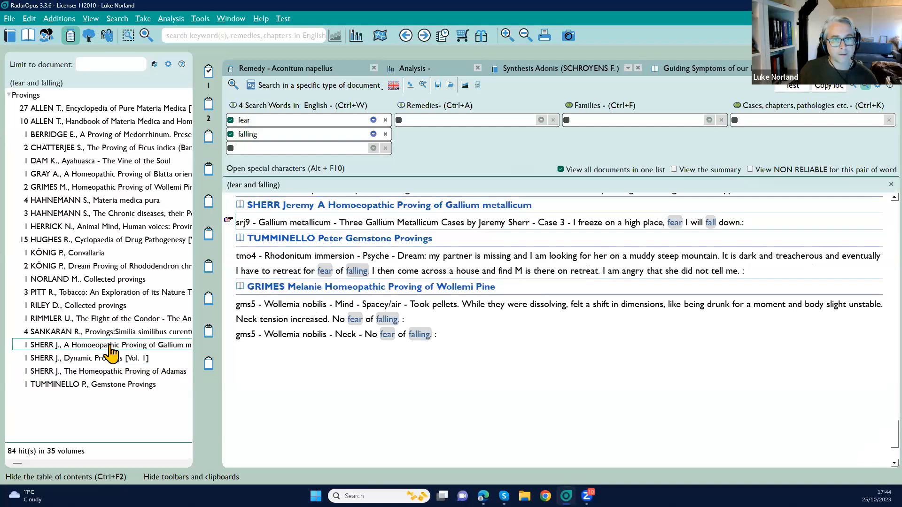
scroll(568, 385, "up", 1)
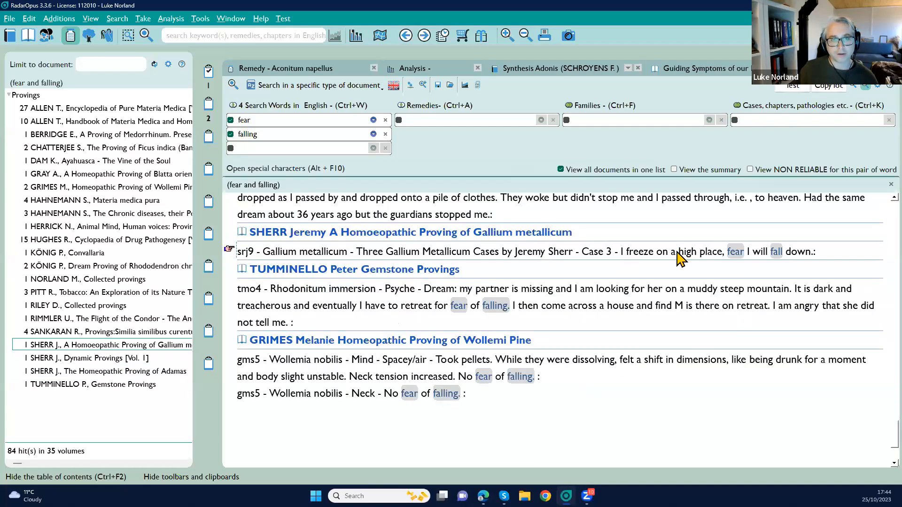
scroll(590, 265, "up", 3)
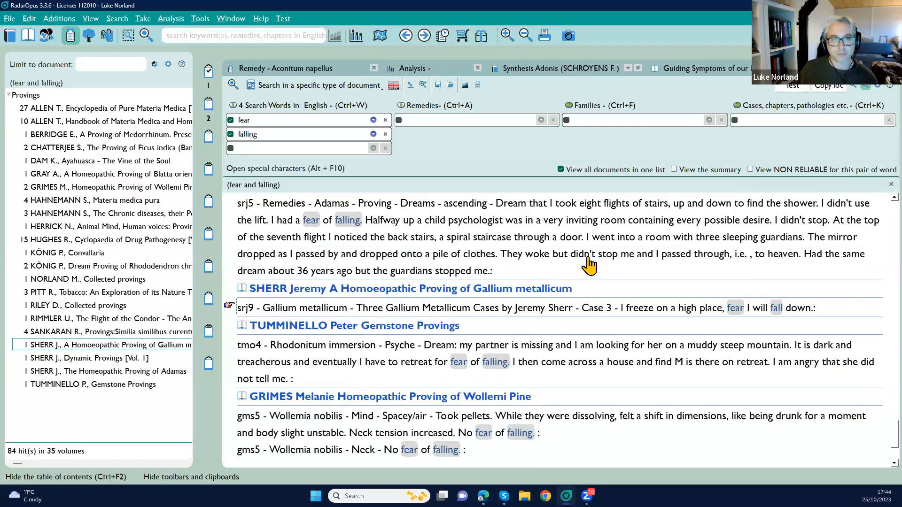
scroll(589, 265, "up", 1)
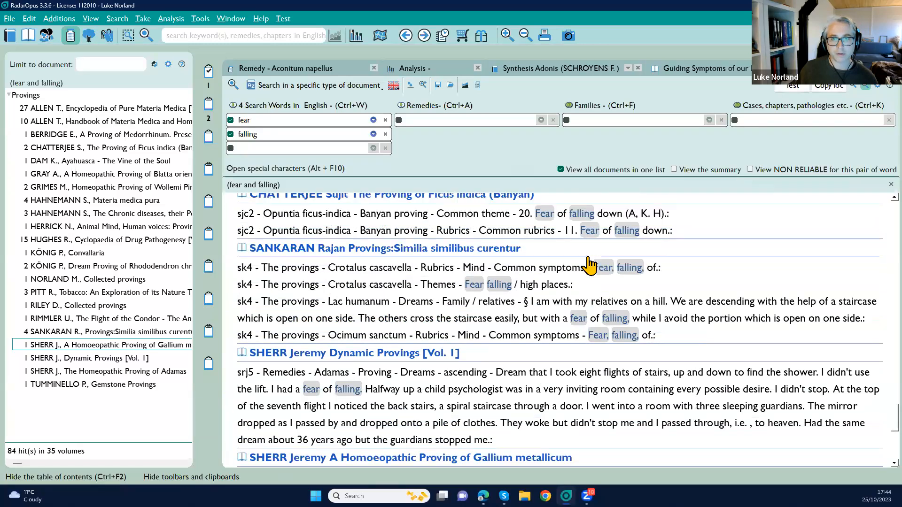
Display the fear and falling hits as a summary and review the documents, remedies and chapters in it.
left_click(699, 170)
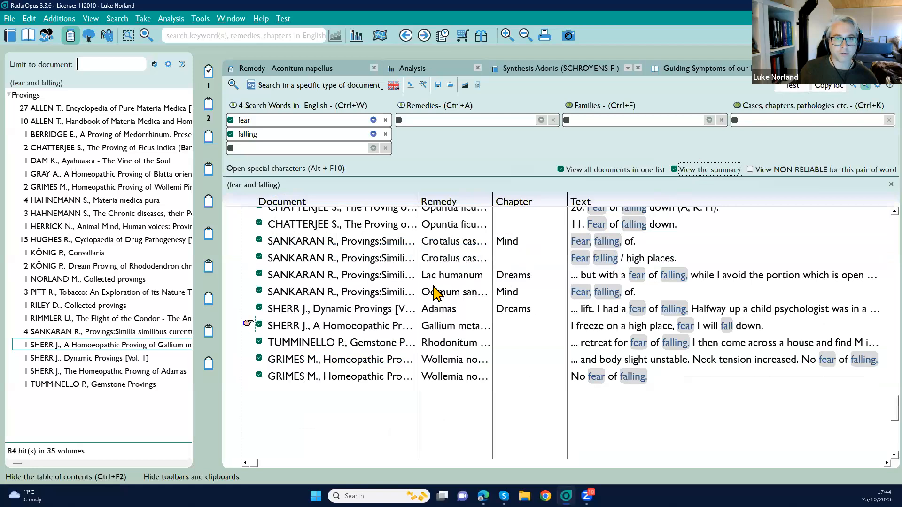
scroll(434, 295, "up", 2)
scroll(435, 295, "up", 2)
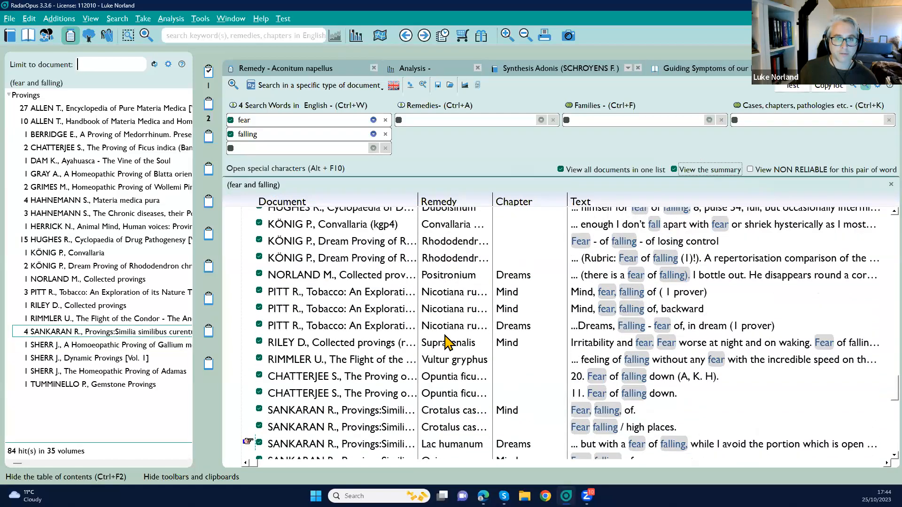
scroll(444, 256, "up", 2)
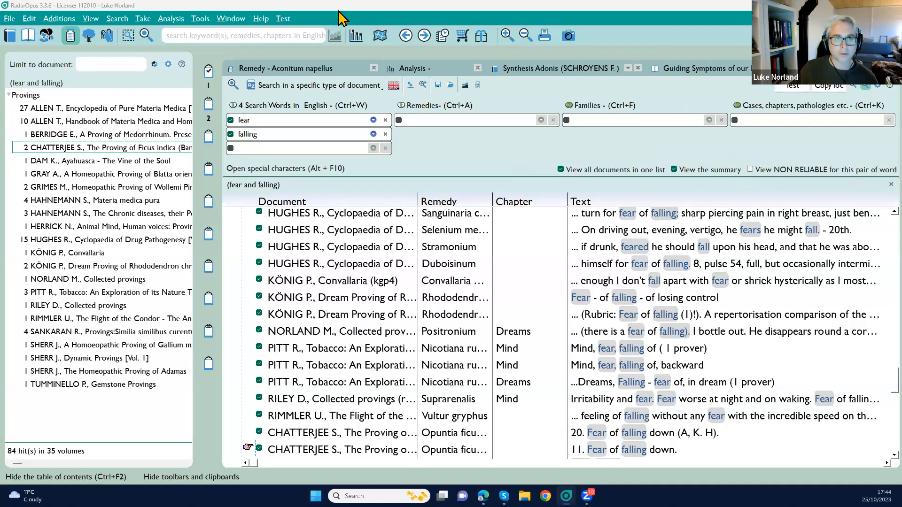
left_click(287, 8)
left_click(200, 18)
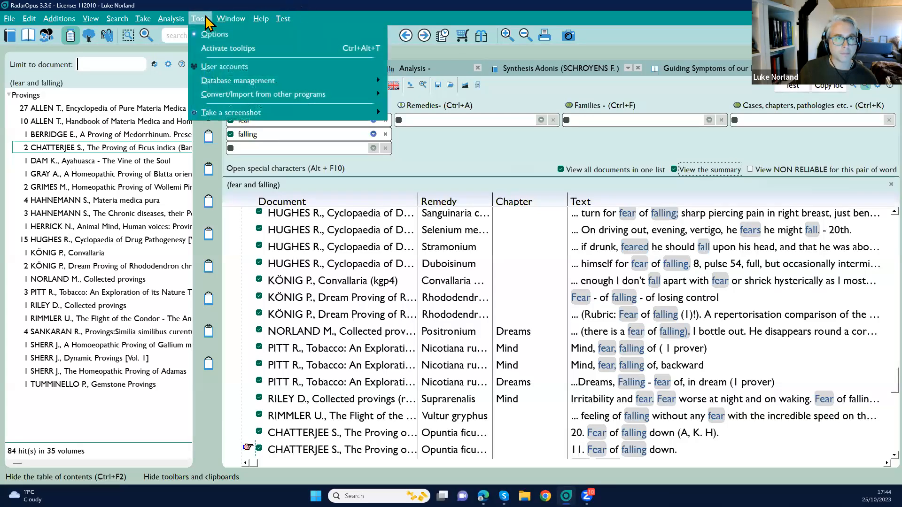
key("Right")
left_click(210, 47)
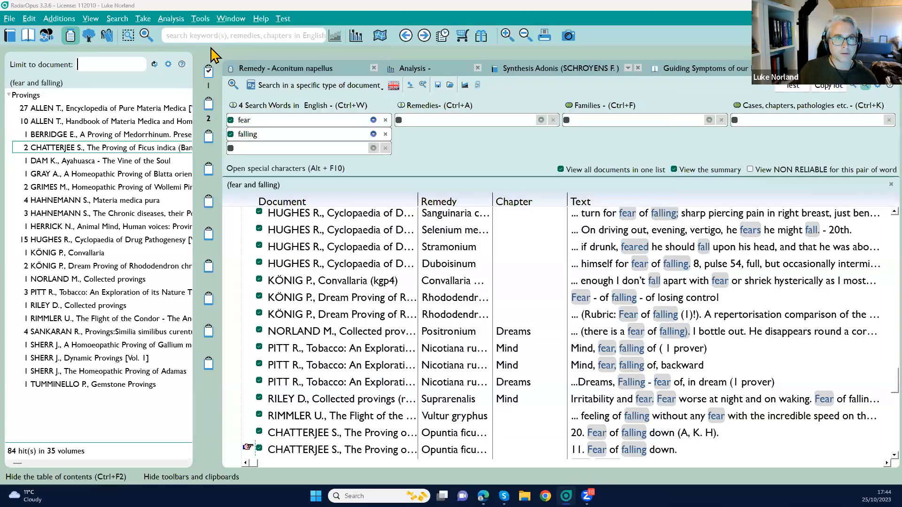
Review the remedies, chapters and texts of the fear and falling hits in the summary list, from Cyclopaedia of Drug Pathogenesy to Collected provings.
left_click(482, 260)
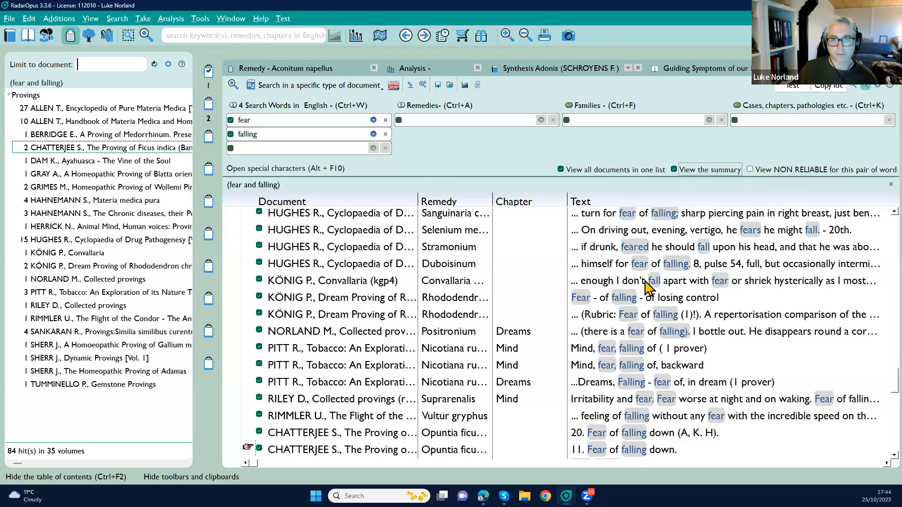
left_click(642, 266)
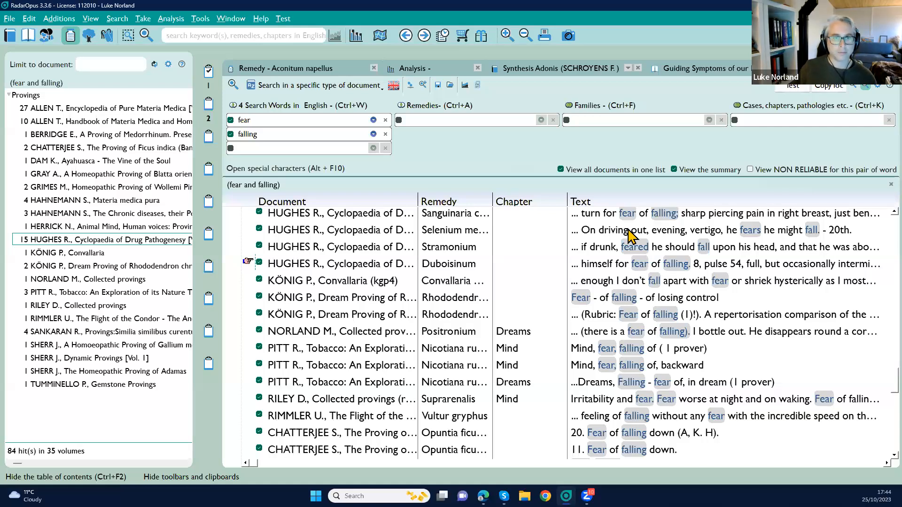
scroll(517, 298, "up", 3)
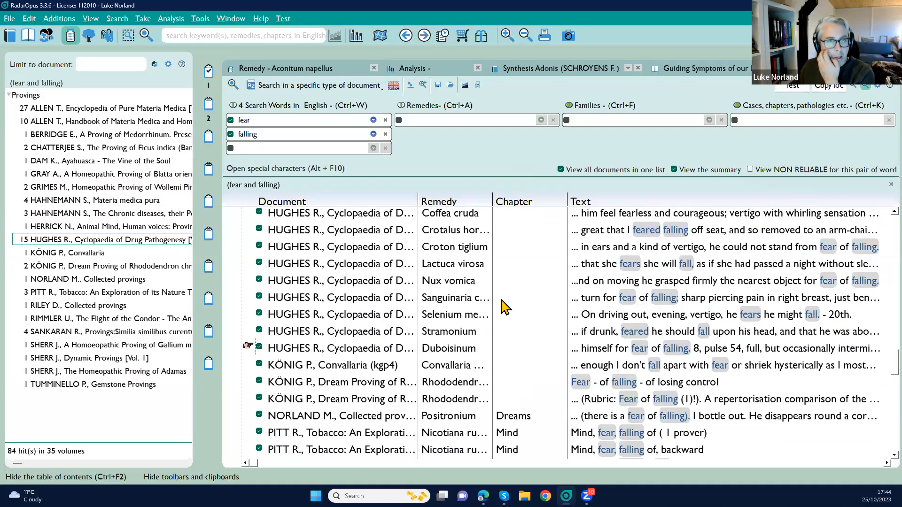
scroll(505, 307, "down", 2)
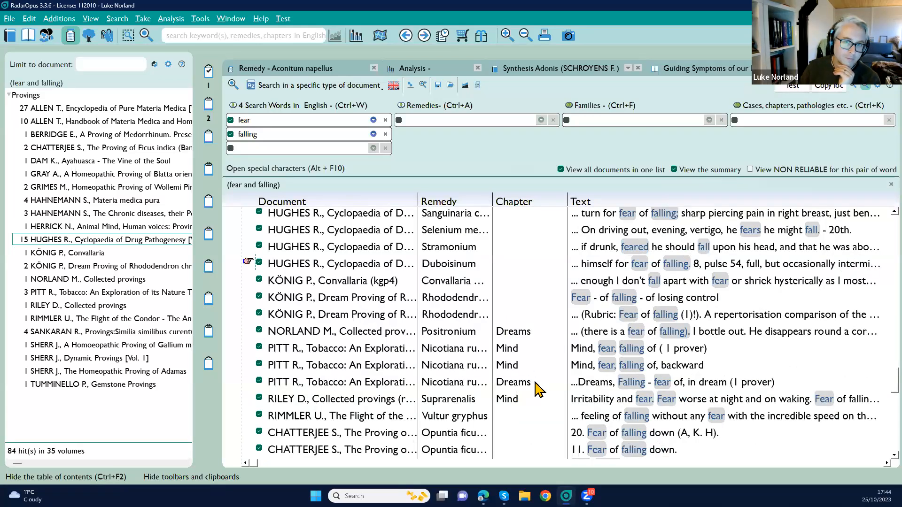
scroll(538, 379, "down", 1)
scroll(549, 347, "down", 1)
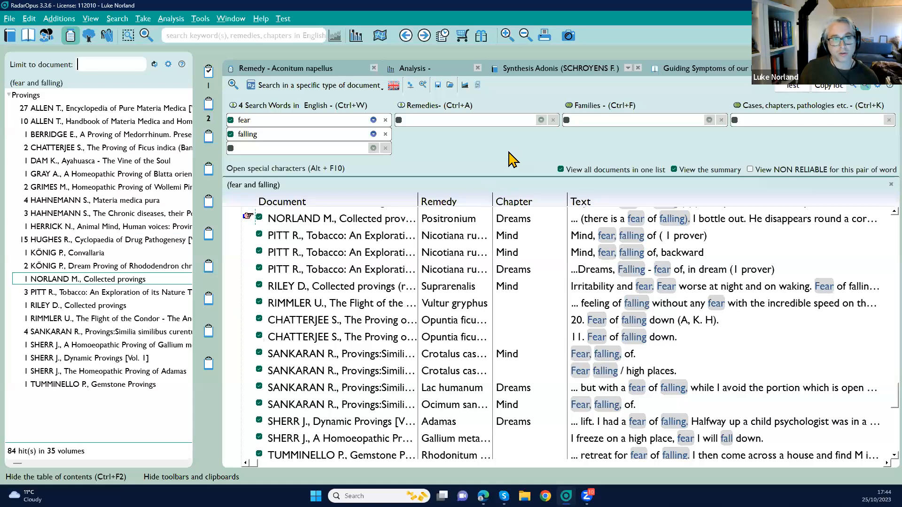
In the clipboard 2 analysis, hide the table of contents and widen the symptom column to show the full rubric names.
left_click(418, 69)
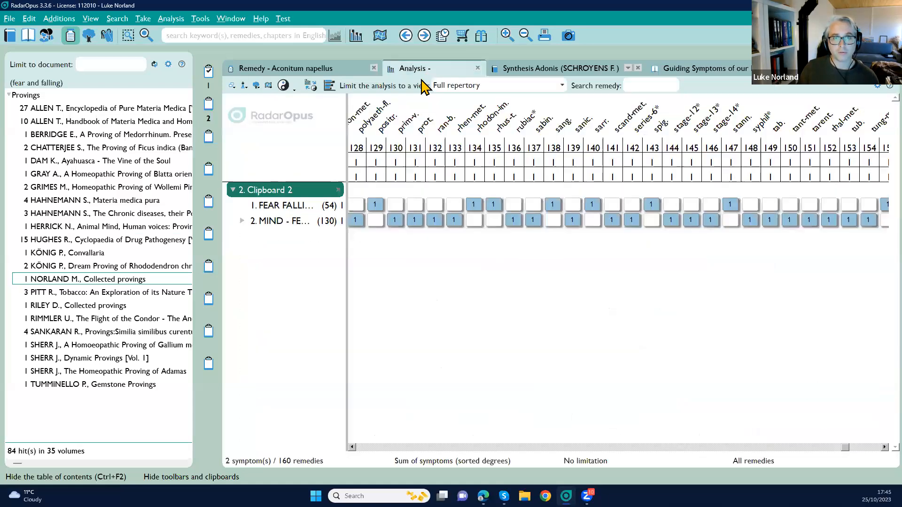
left_click(431, 308)
left_click(432, 308)
key("ctrl+F2")
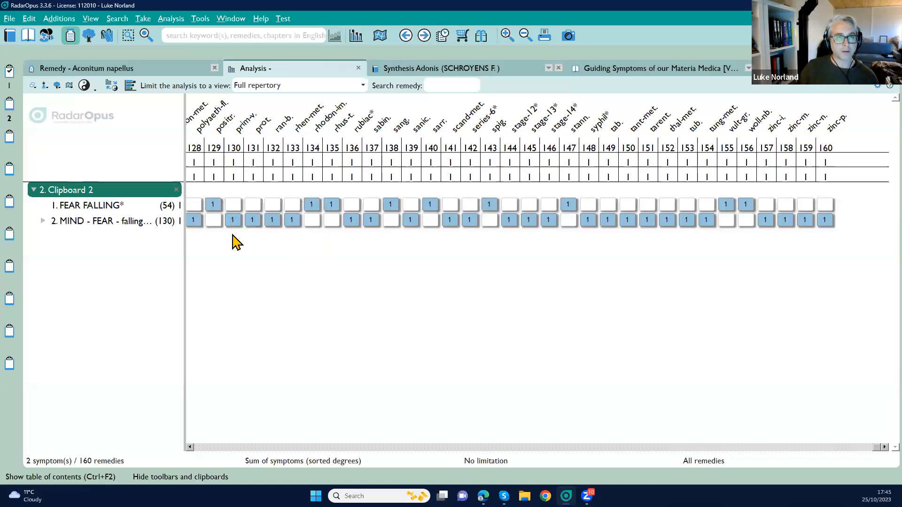
left_click_drag(186, 232, 242, 242)
left_click(152, 222)
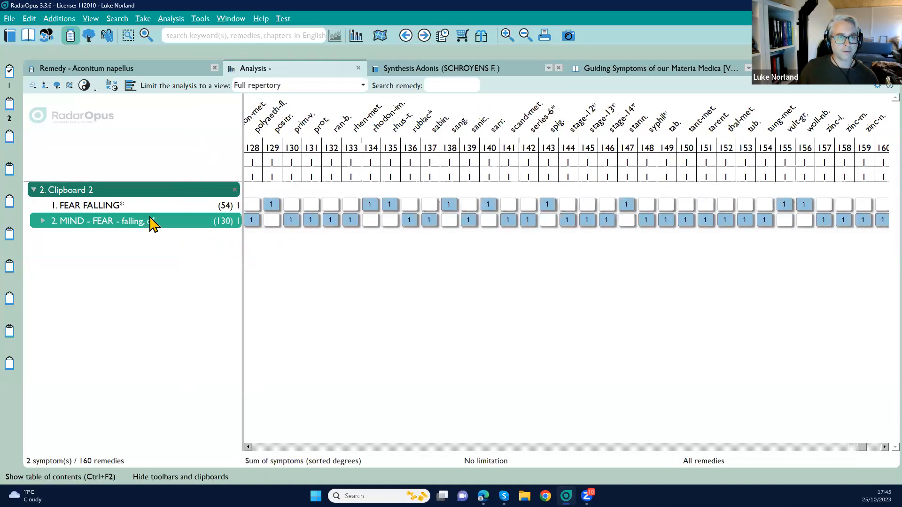
Expand the rubric MIND - FEAR - falling, of in the analysis, review its remedies and collapse it again.
left_click(42, 222)
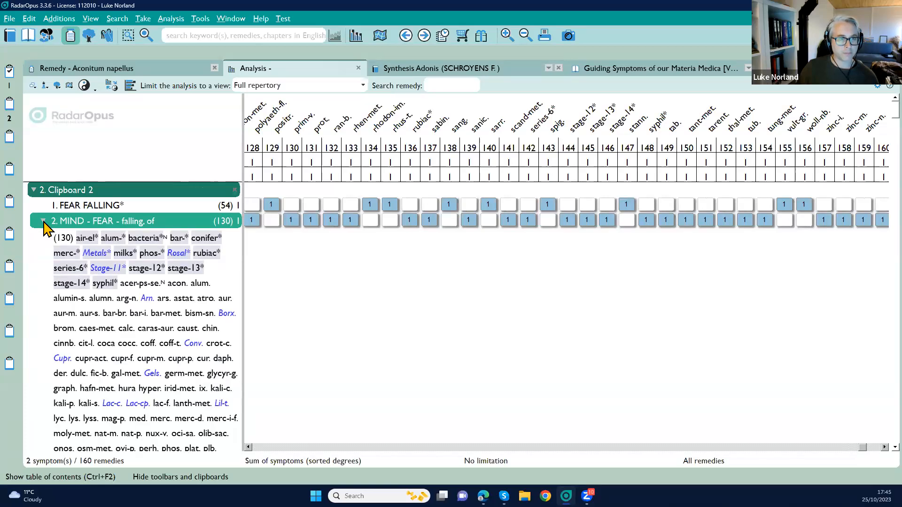
scroll(77, 272, "down", 2)
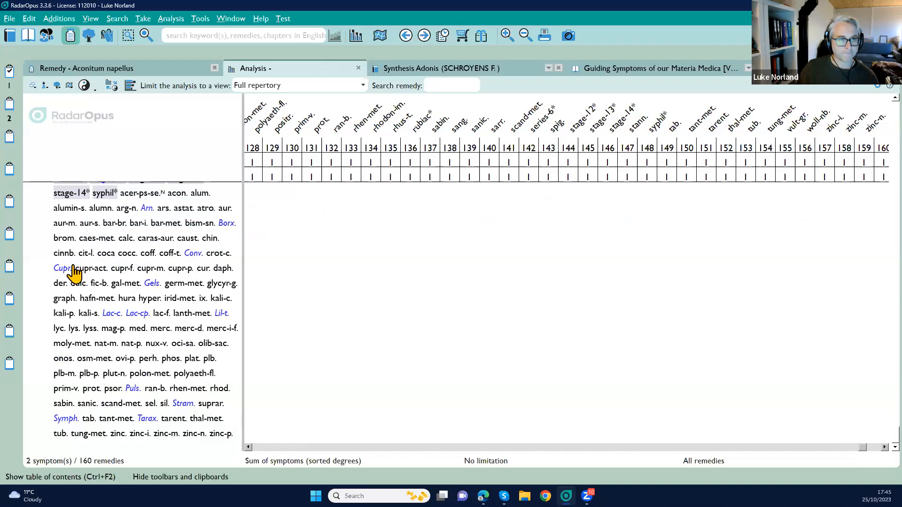
scroll(71, 269, "up", 2)
left_click(42, 222)
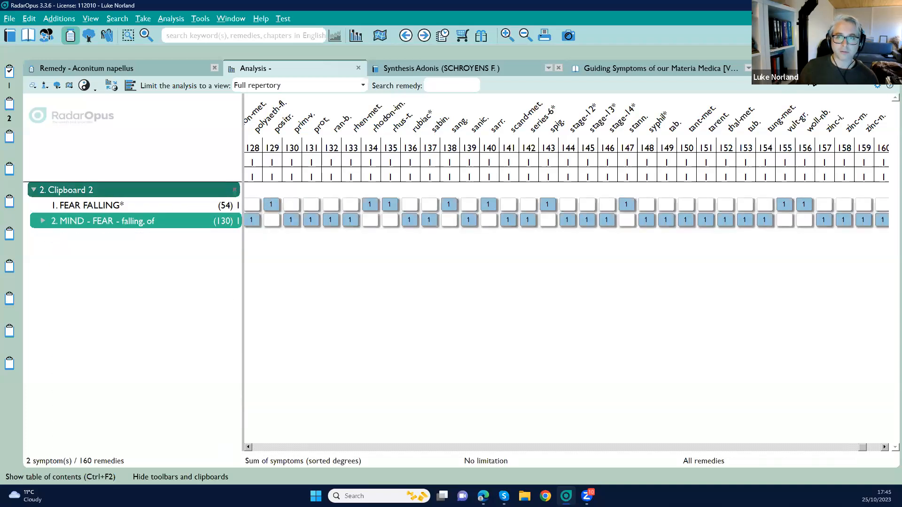
Return to the fear and falling results and open the Positronium dream hit in Collected provings, enlarging its text for reading.
left_click(808, 71)
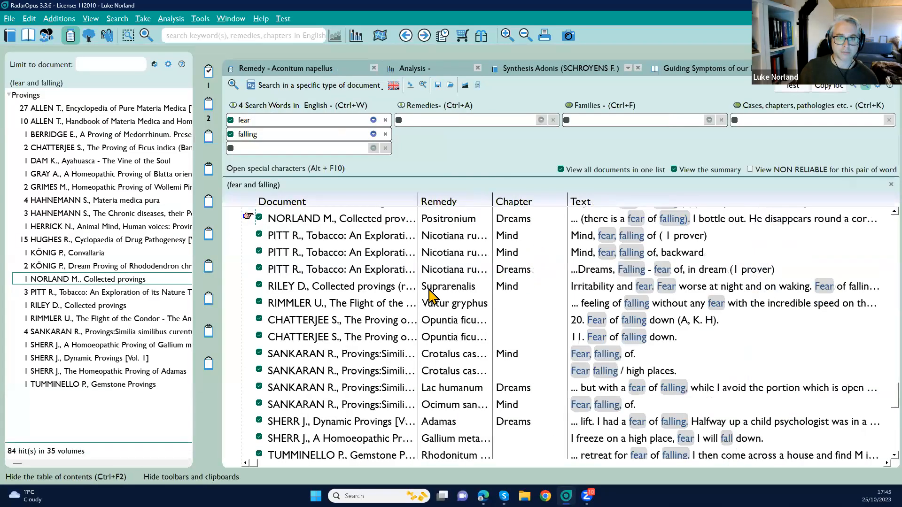
scroll(432, 319, "down", 2)
scroll(427, 326, "up", 8)
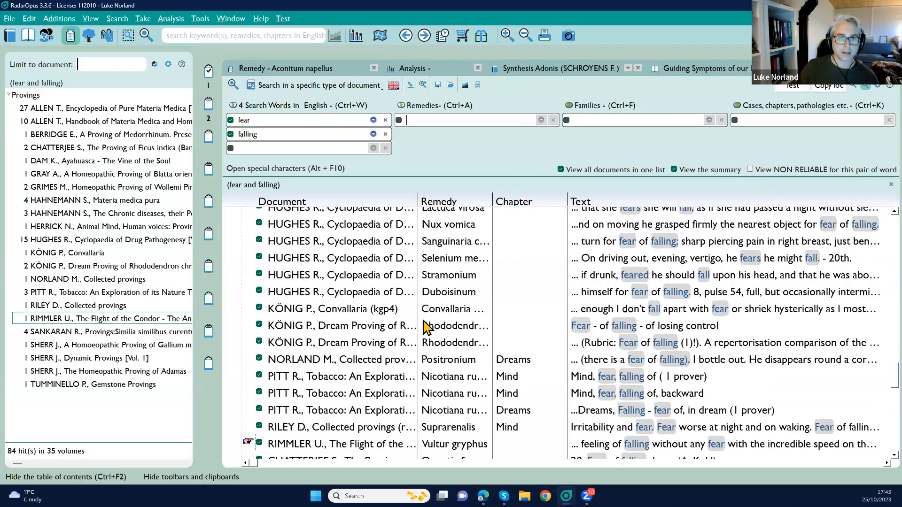
scroll(427, 327, "up", 4)
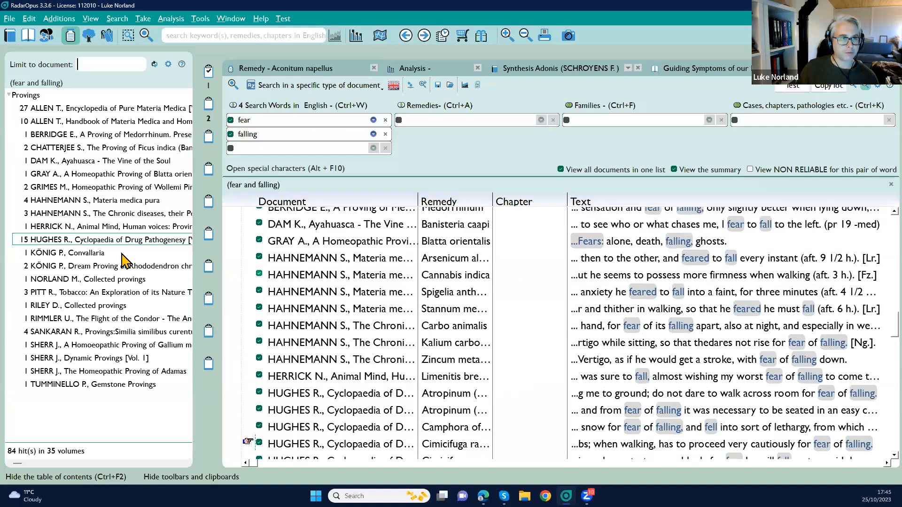
left_click(59, 281)
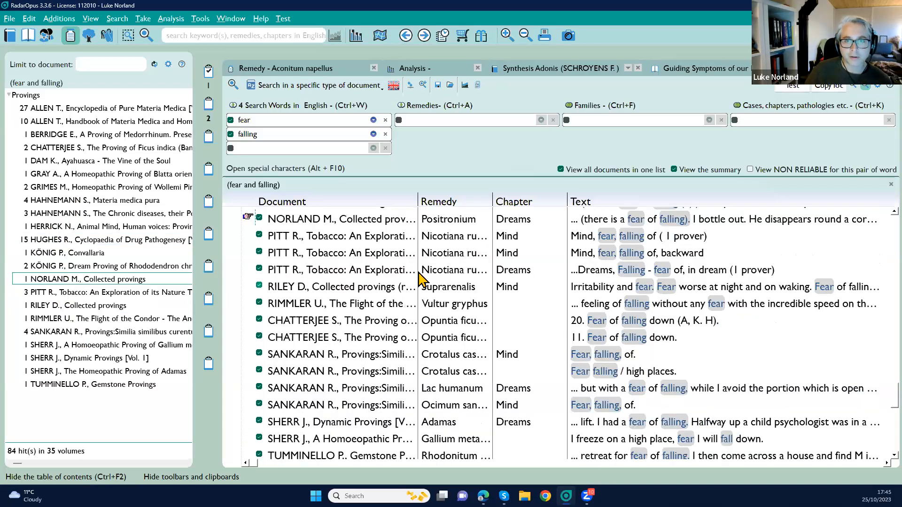
double_click(593, 220)
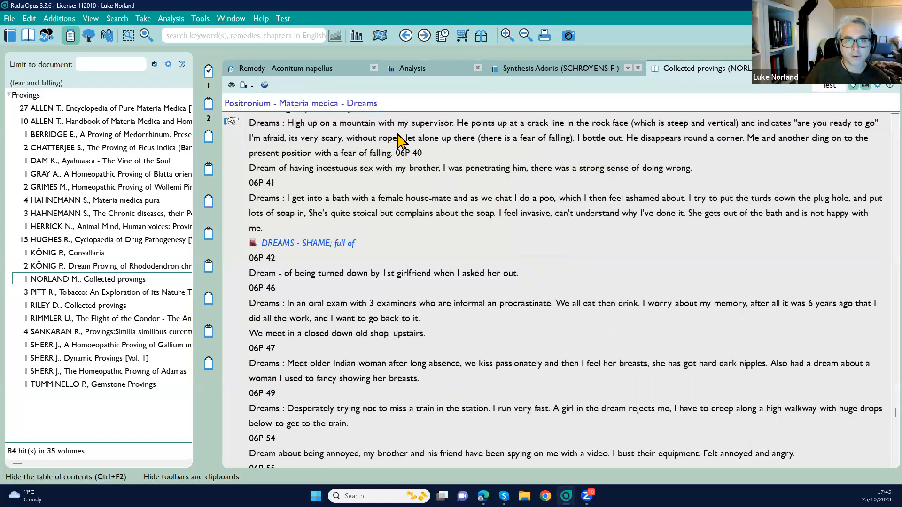
scroll(397, 135, "up", 2)
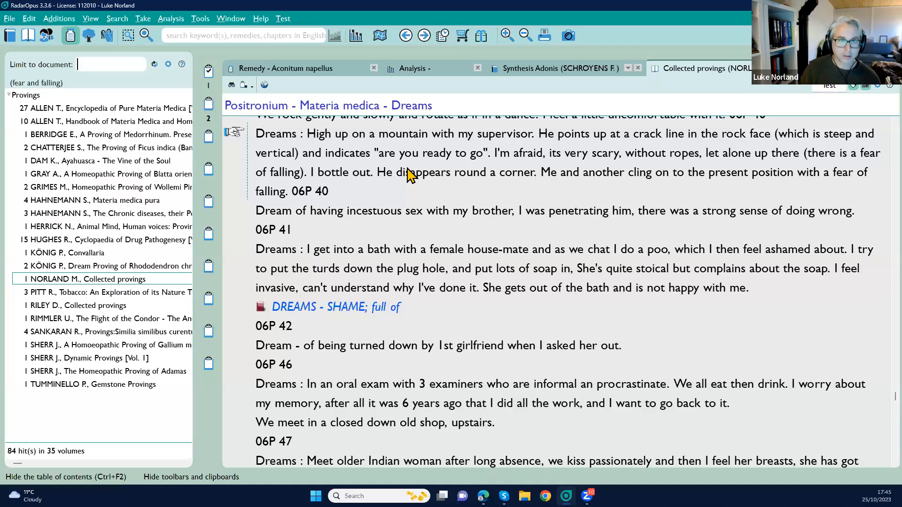
Go to the rubric DREAMS - FALLING in Synthesis Adonis and look for positr. among its remedies.
key("ctrl+shift+Tab")
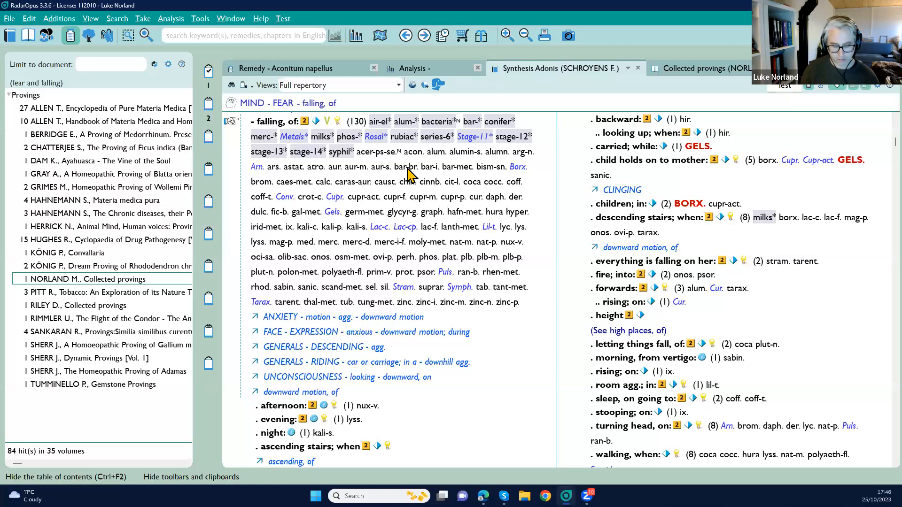
type("dreams")
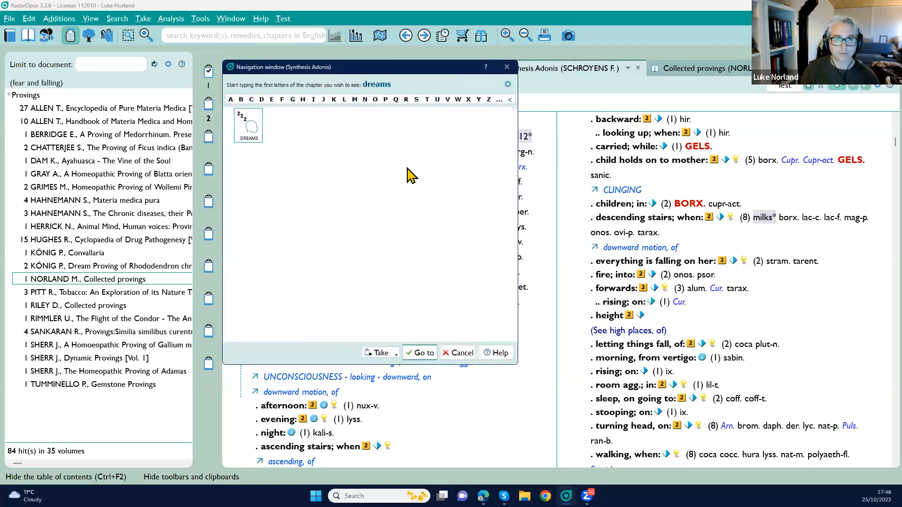
key("Return")
type("fall")
key("Return")
key("Return")
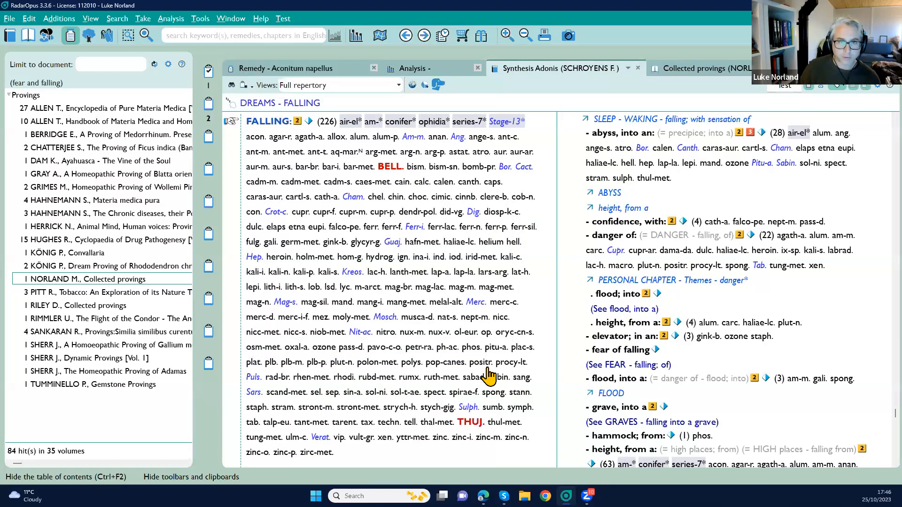
left_click(525, 362)
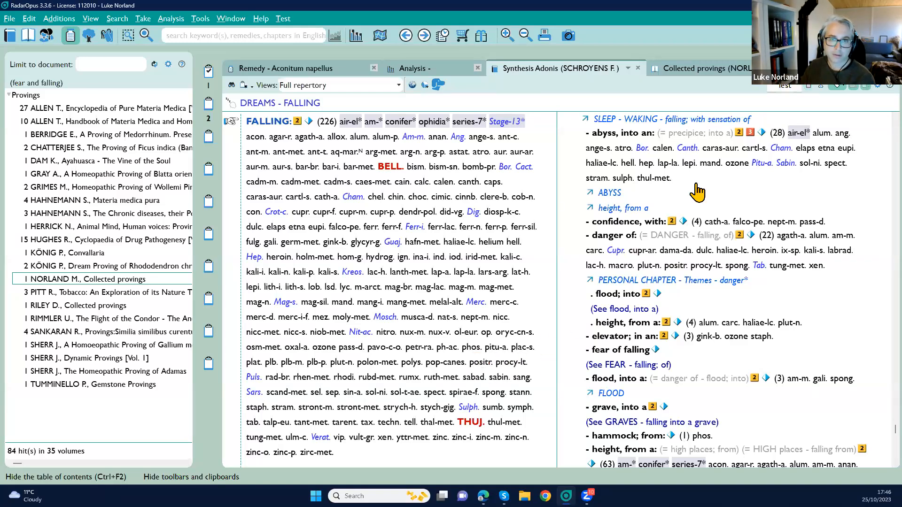
Show the author references in DREAMS - FALLING, read the enlarged source information for positr. and close the source.
left_click(820, 88)
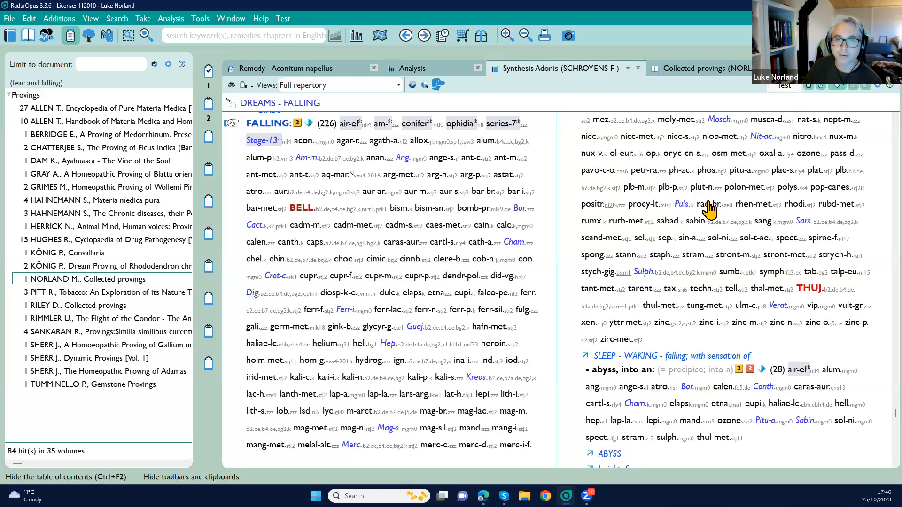
left_click(610, 207)
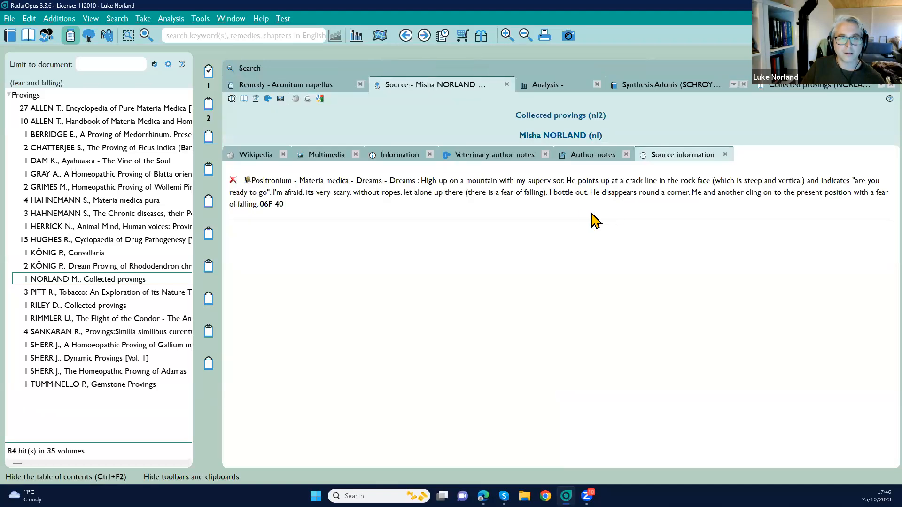
scroll(556, 214, "up", 4)
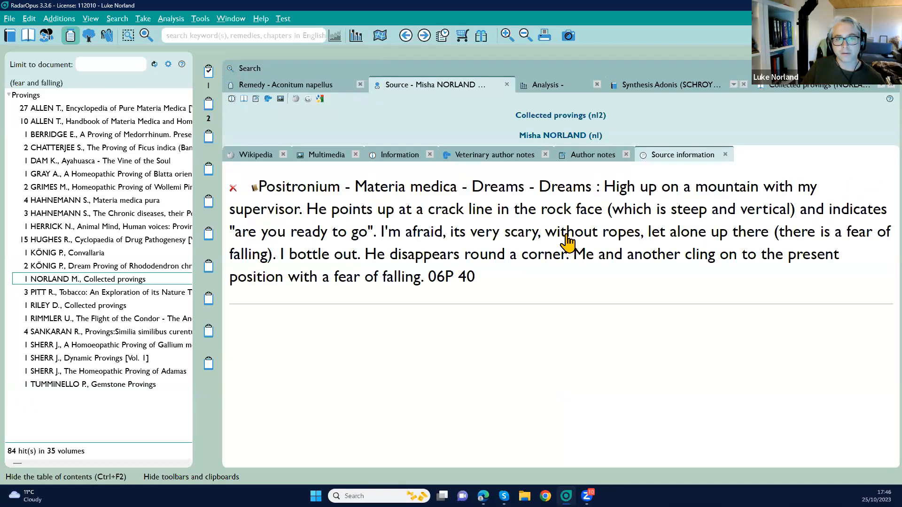
scroll(568, 242, "up", 1)
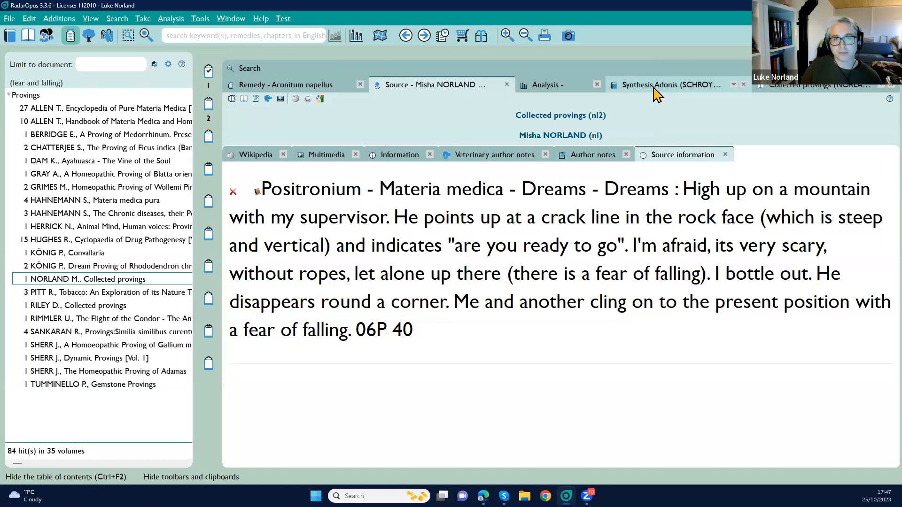
left_click(507, 85)
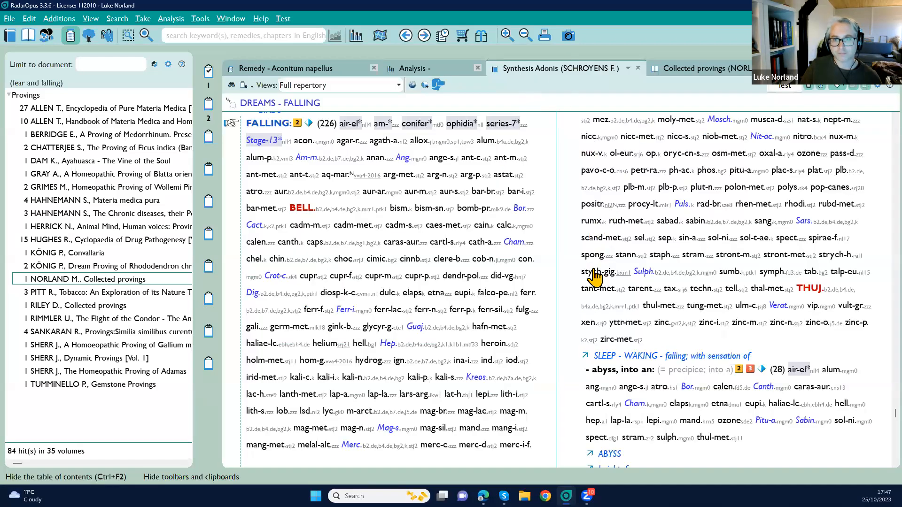
scroll(594, 278, "up", 1)
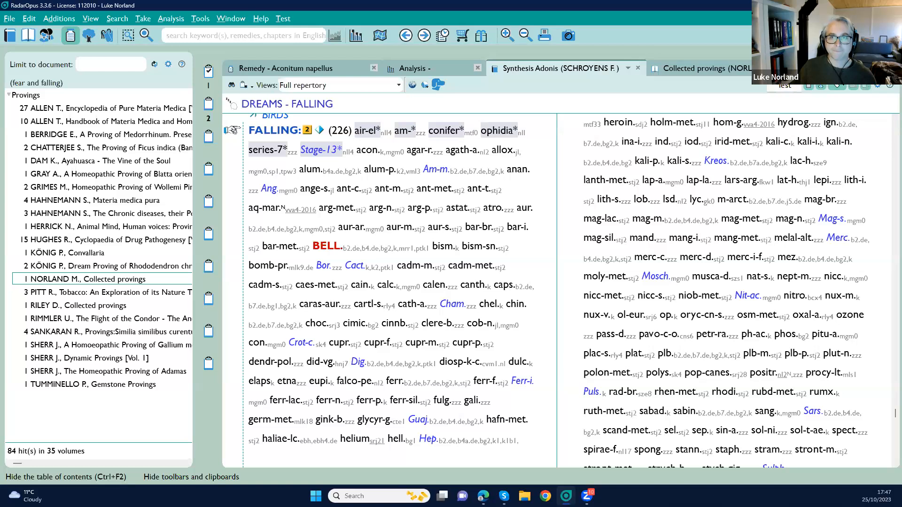
Clear the fear and falling search and switch the search window to the single-line query entry.
left_click(686, 68)
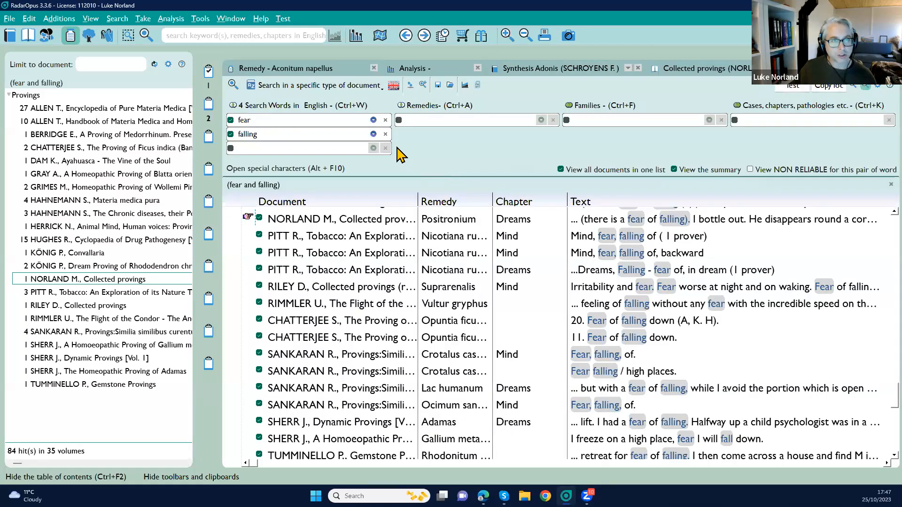
left_click(330, 135)
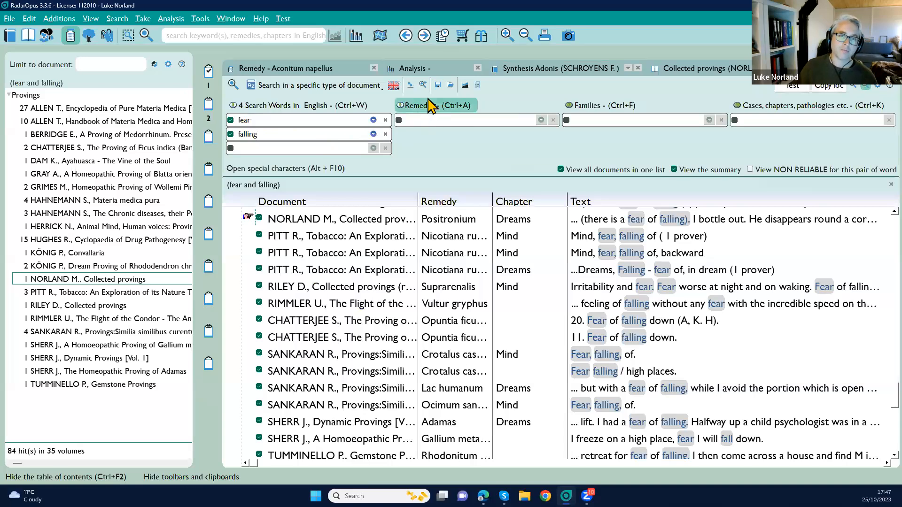
left_click(414, 87)
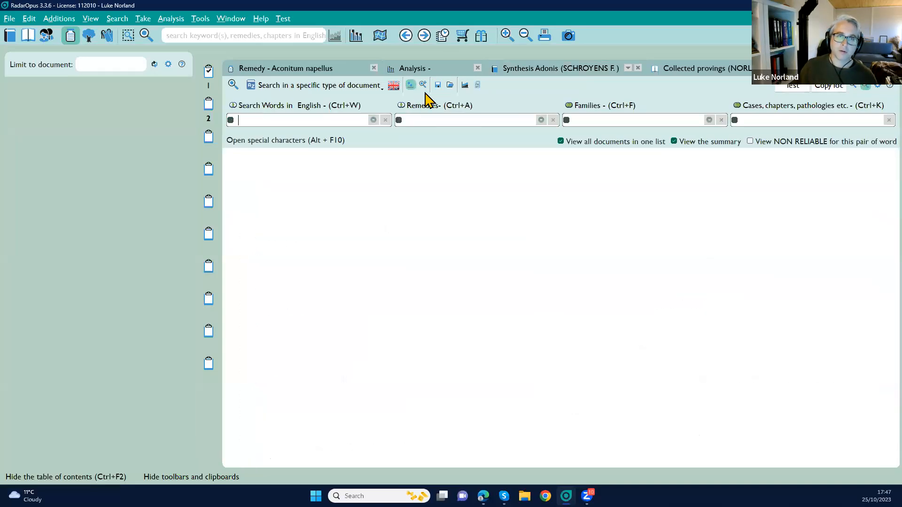
left_click(855, 86)
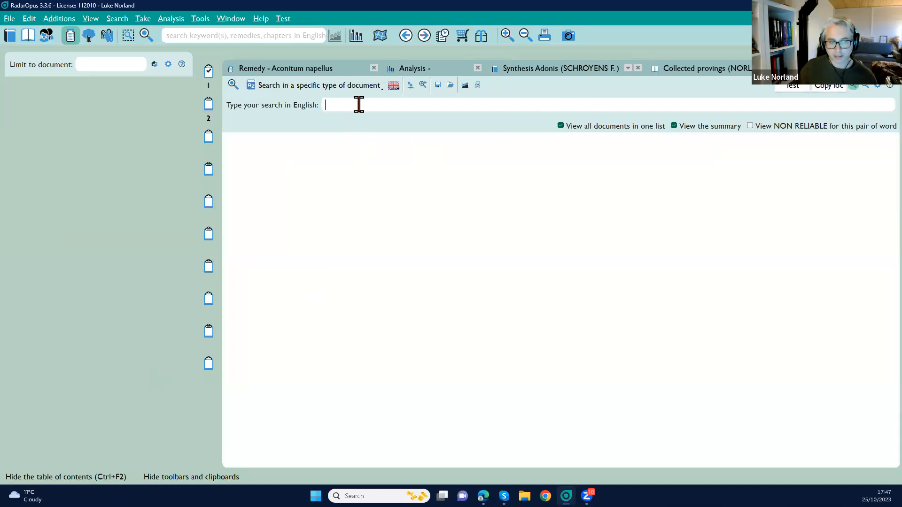
Search all references of the Provings type for (restl* morn*)$4.
type(")")
key("BackSpace")
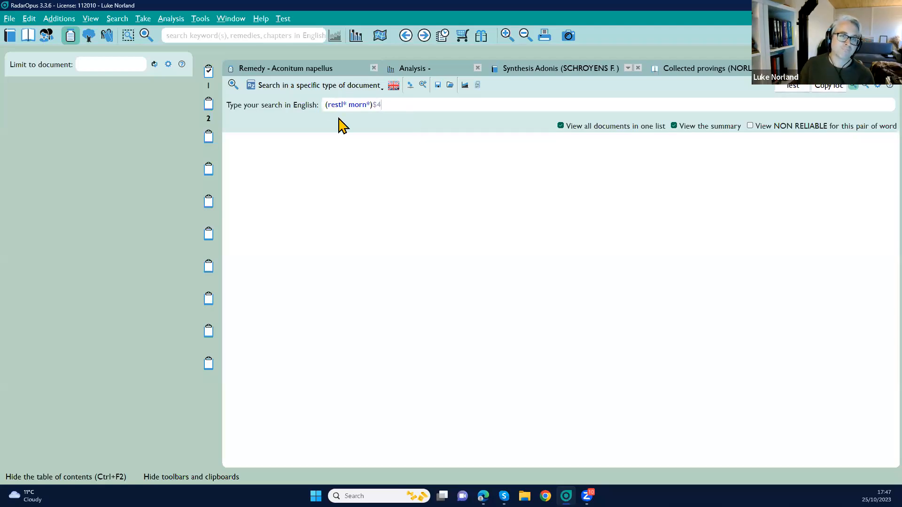
left_click(295, 88)
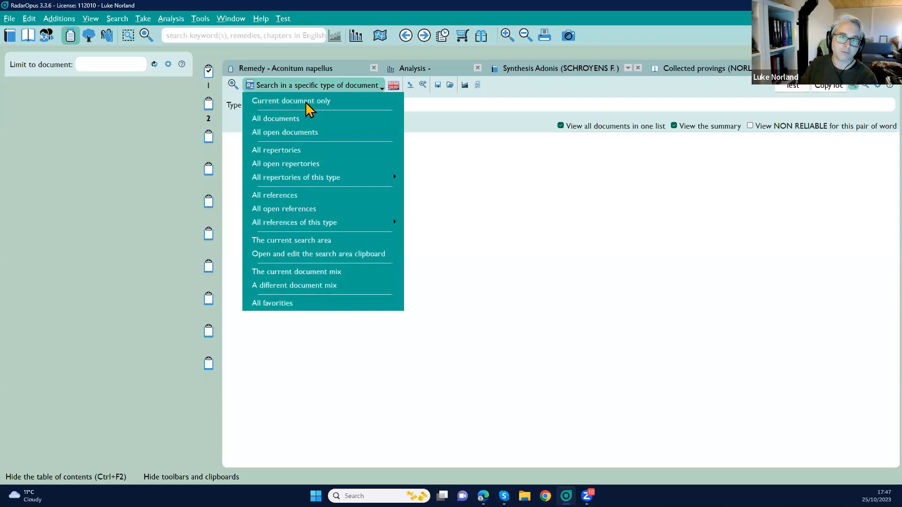
mouse_move(326, 229)
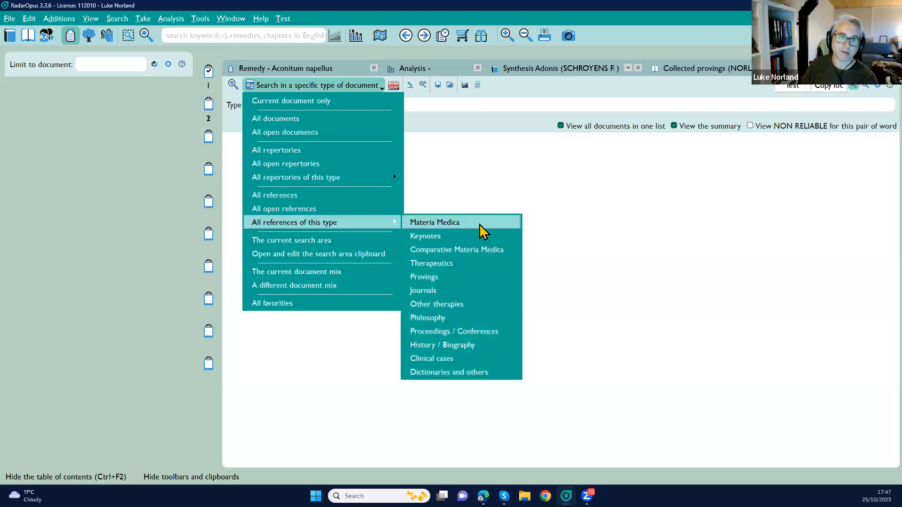
left_click(419, 277)
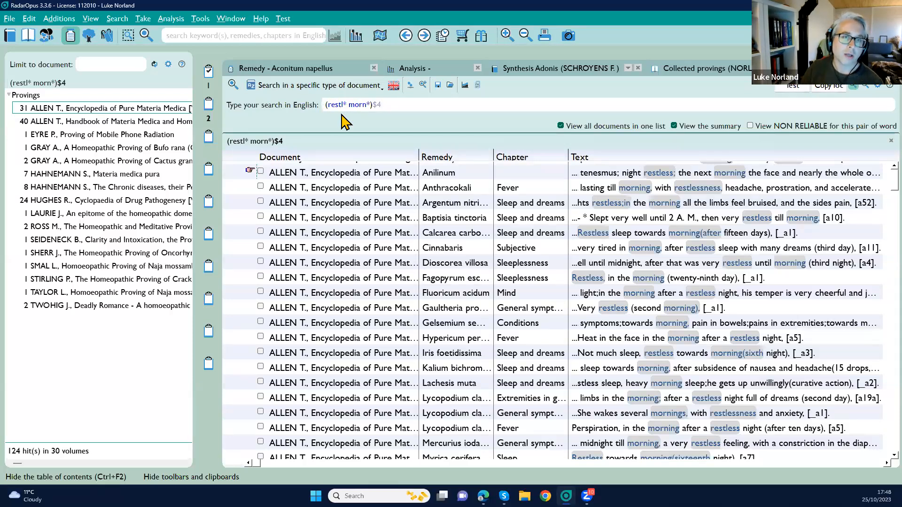
Expand the query to ((restl*) (morn* | waki*))$4 and run the search in the provings.
type("(")
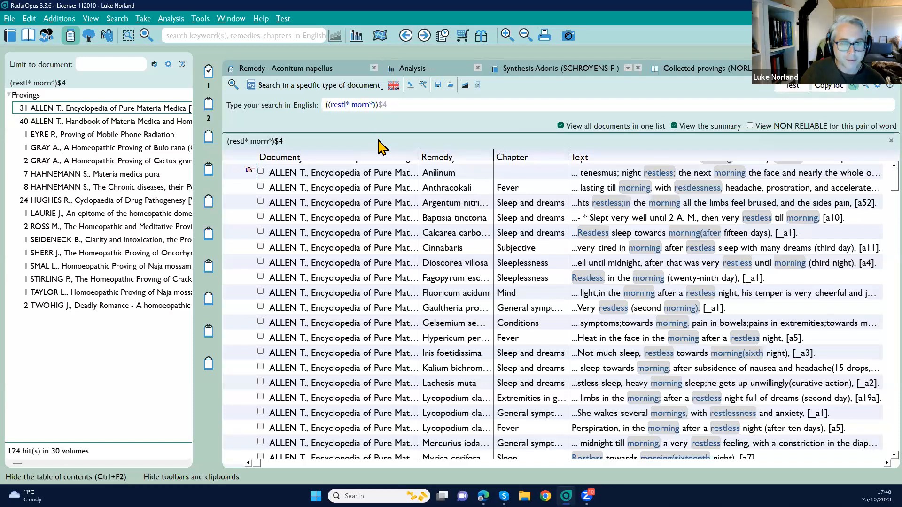
type(") ")
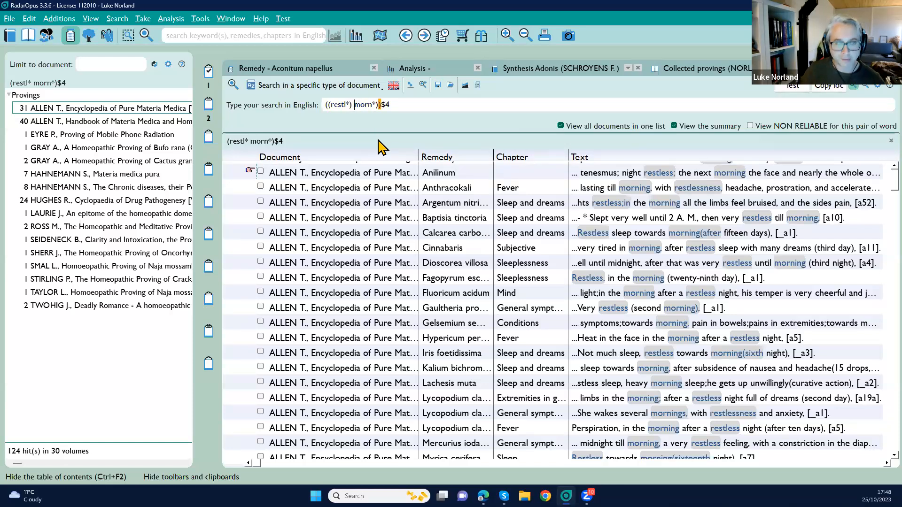
type("(morn*")
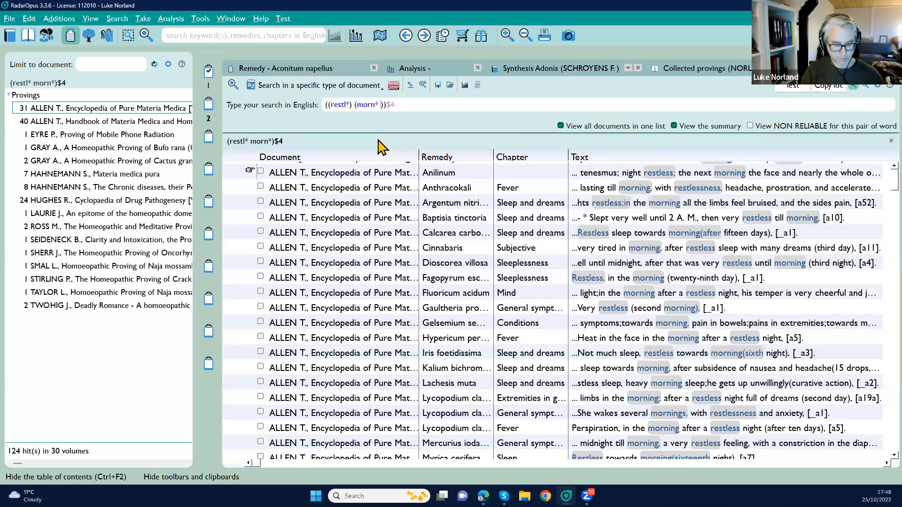
type(" | ")
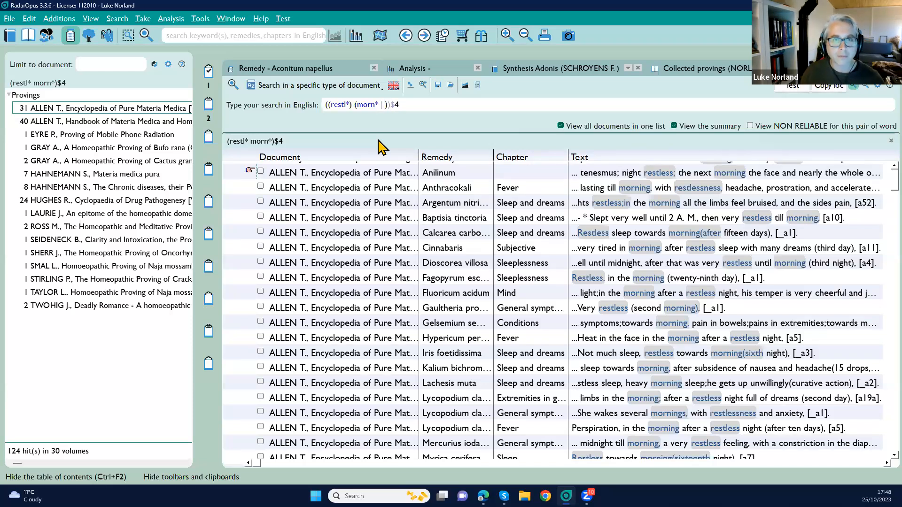
type("walk*")
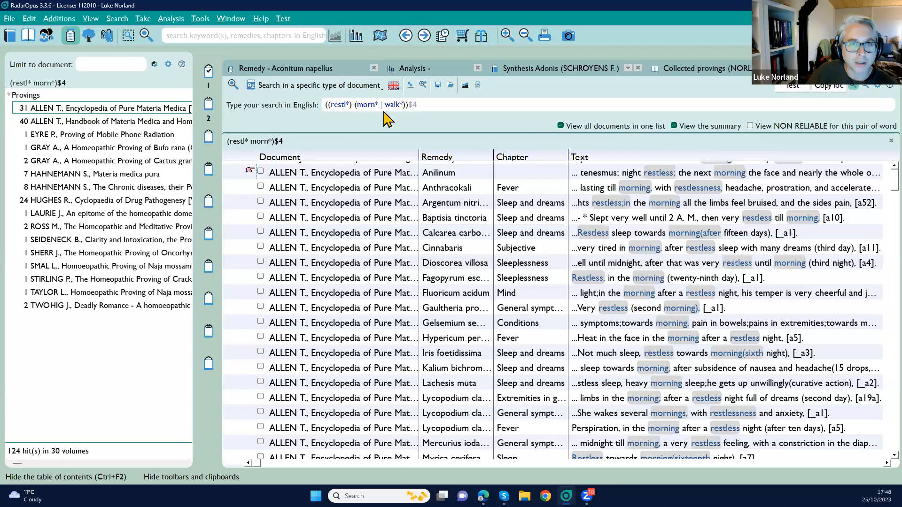
key("BackSpace")
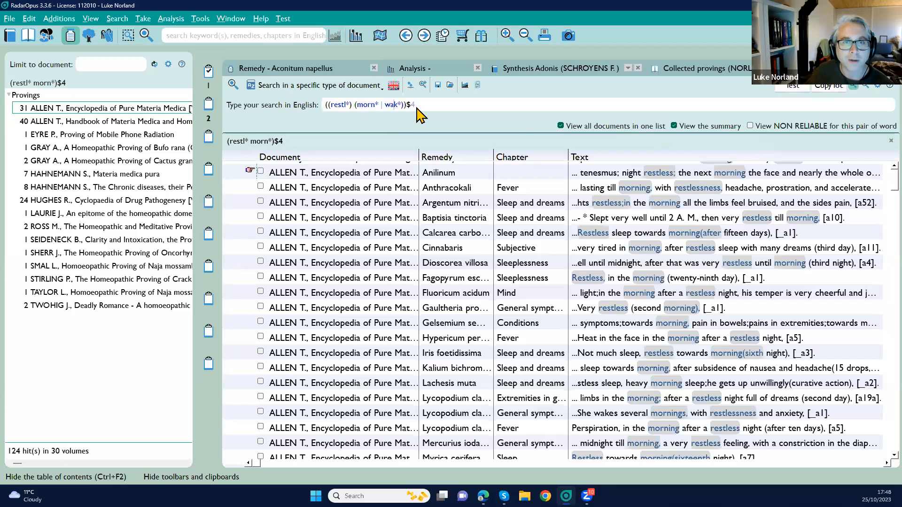
type("i")
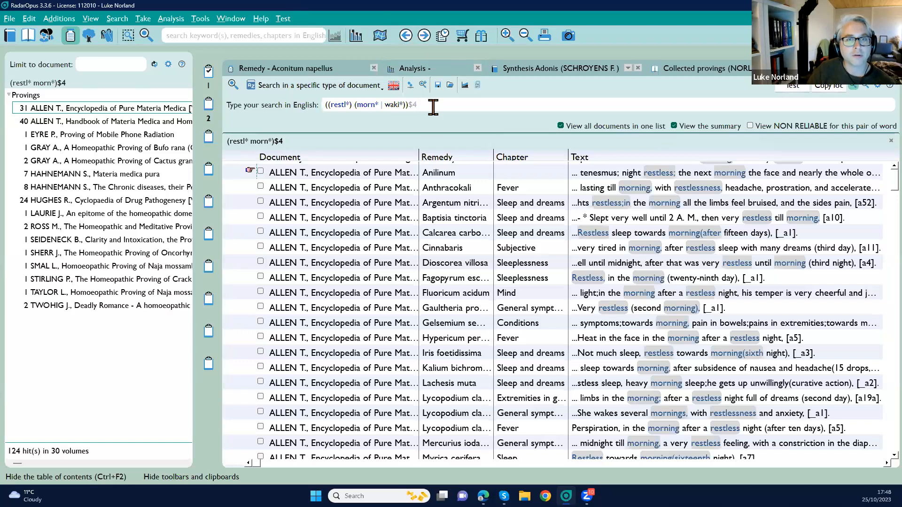
left_click(232, 84)
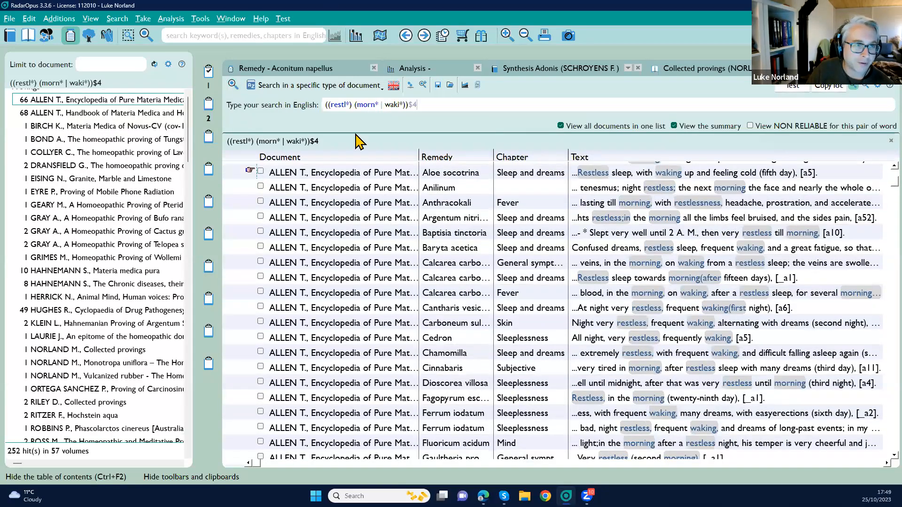
View the hits from Proving of Mobile Phone Radiation and from Materia medica pura in the results list.
left_click(99, 190)
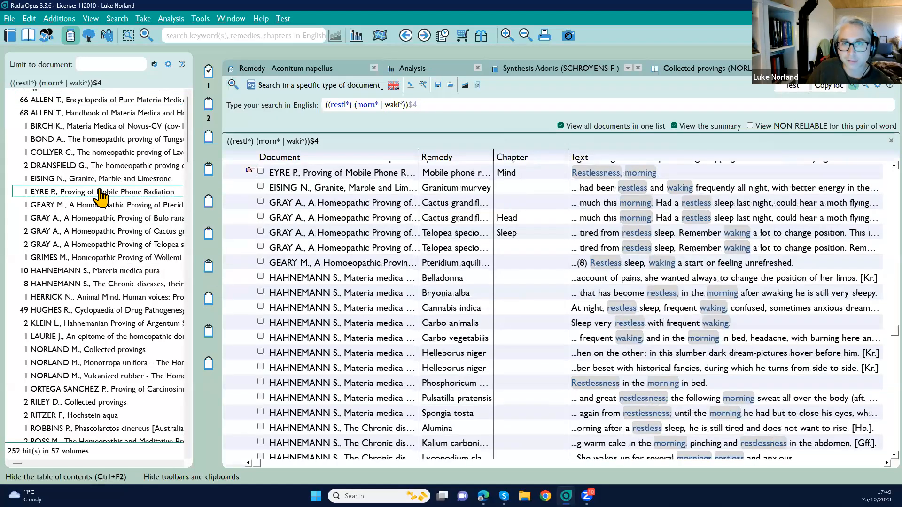
left_click(97, 272)
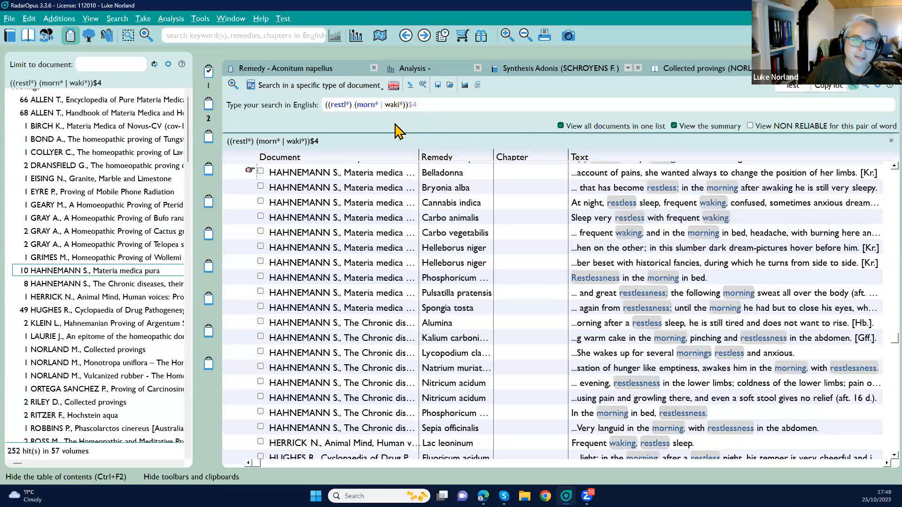
right_click(631, 203)
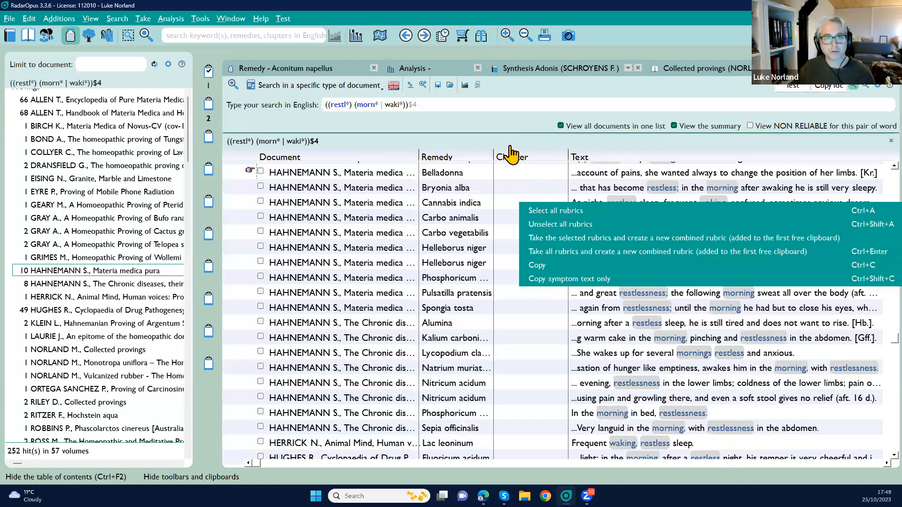
left_click(468, 114)
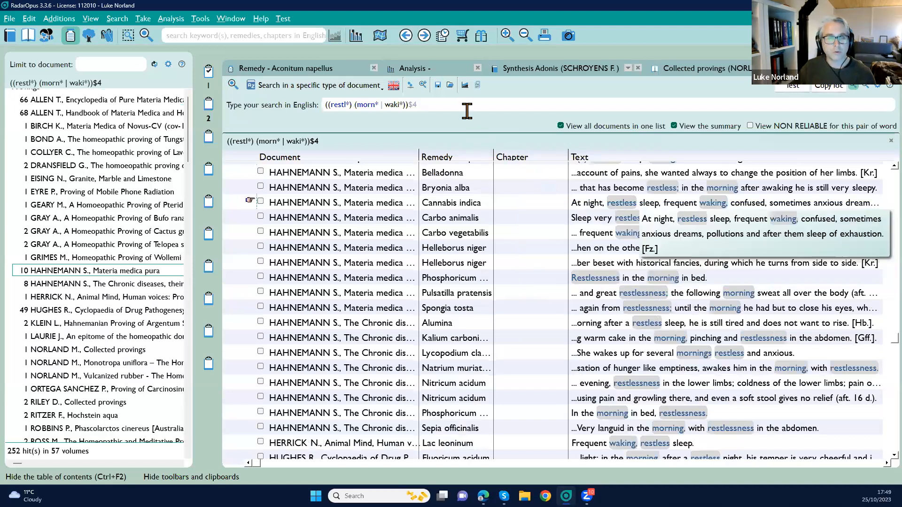
Graph the restless and morning or waking search by remedy and look through the ranked bars.
left_click(466, 86)
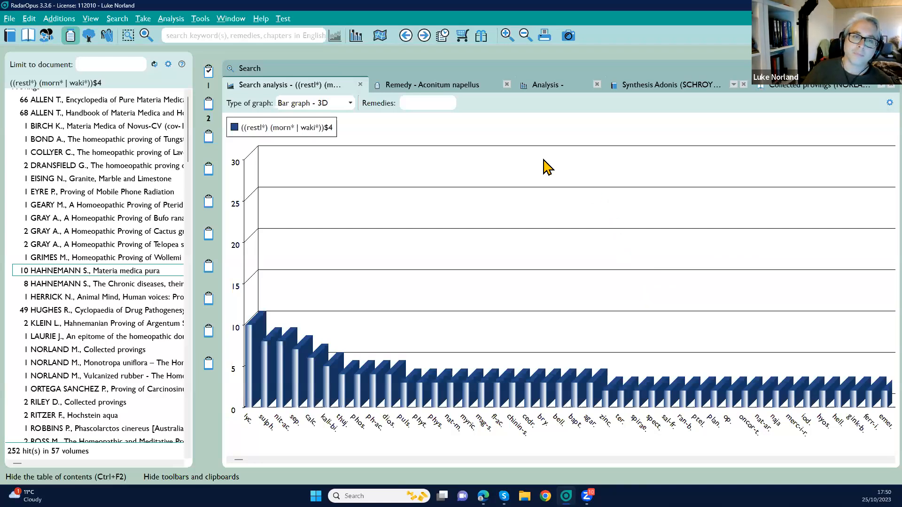
left_click(345, 70)
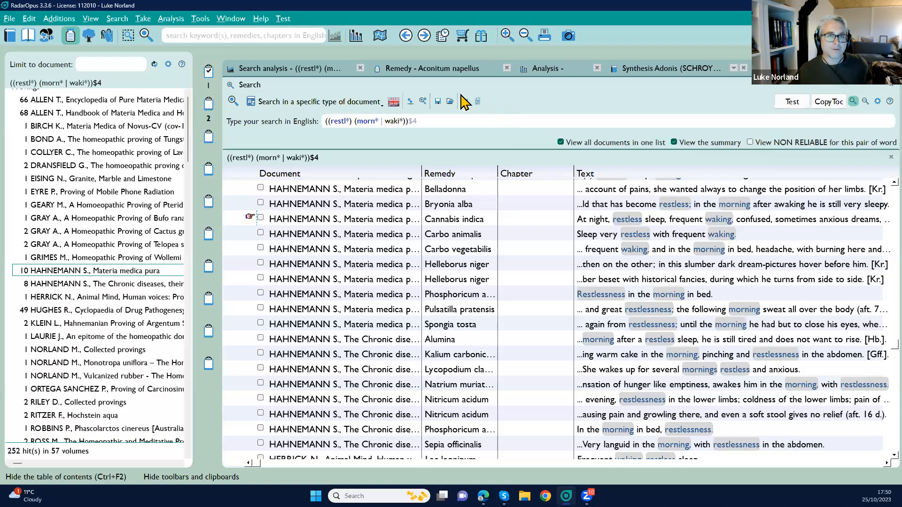
left_click(295, 76)
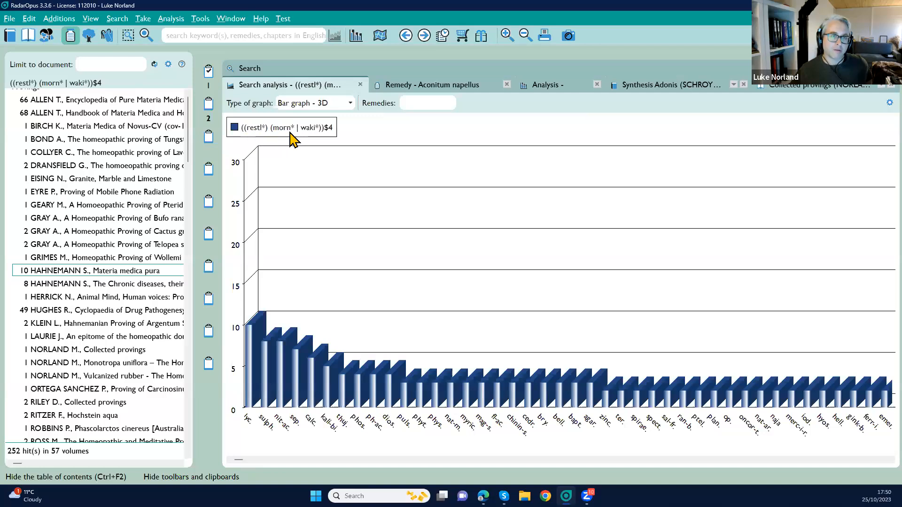
left_click(302, 461)
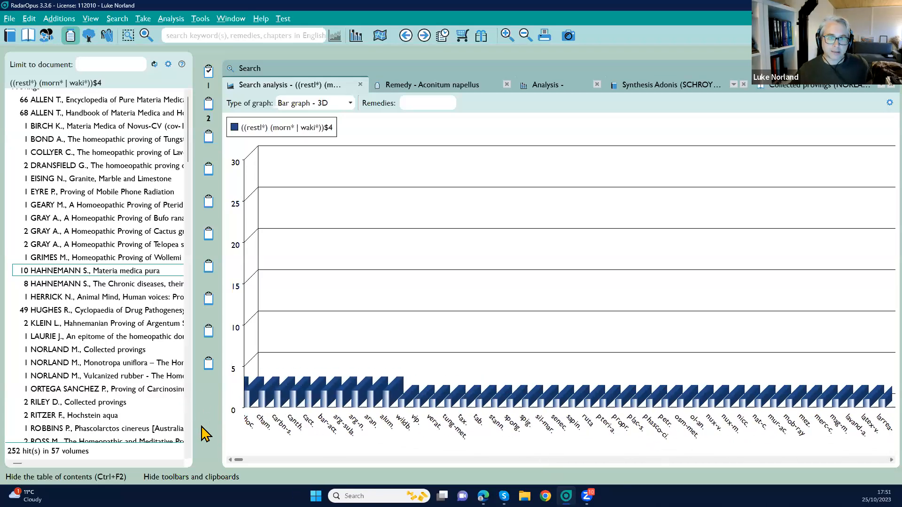
left_click_drag(242, 459, 224, 454)
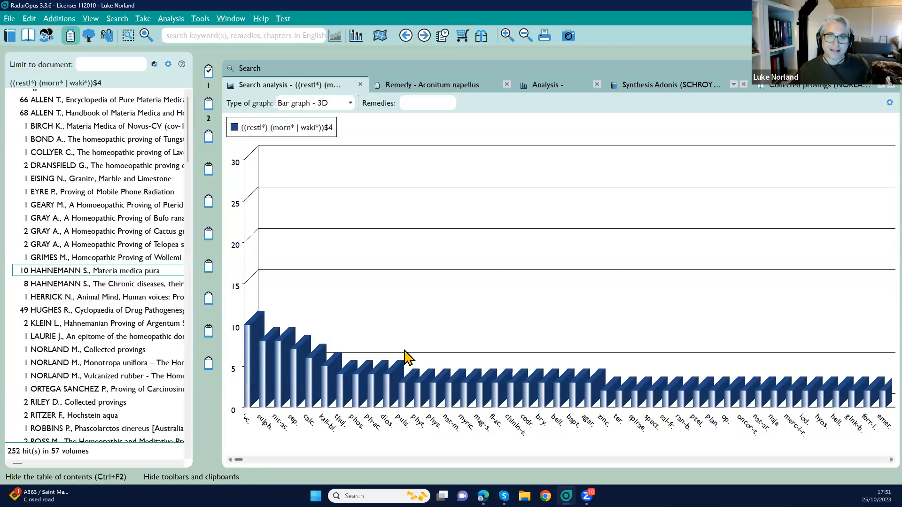
Add a new search alongside the existing one and run ((heart) (affini* | acti* | regio*))$4 in the provings.
left_click(315, 69)
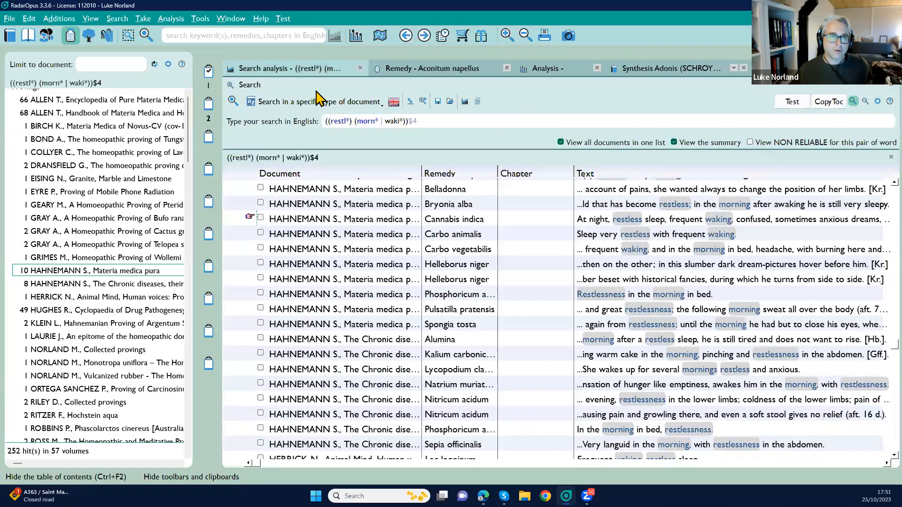
left_click(423, 101)
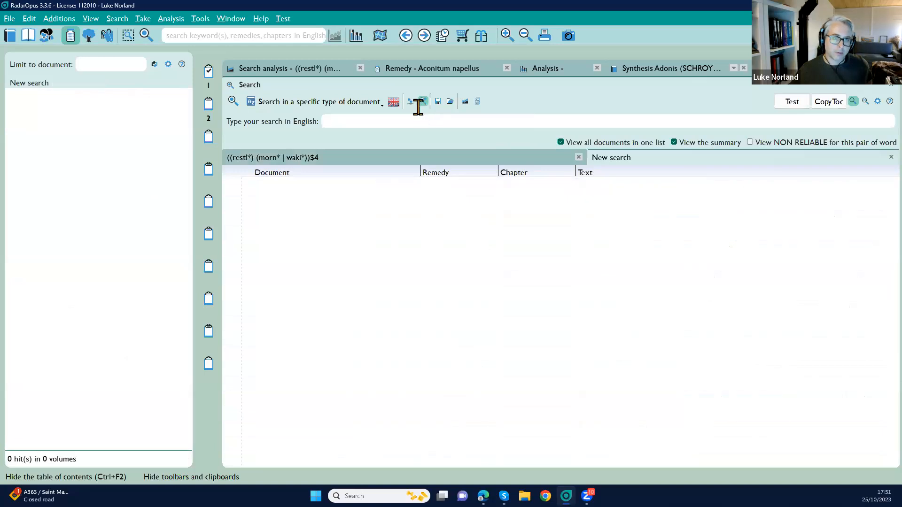
left_click(396, 126)
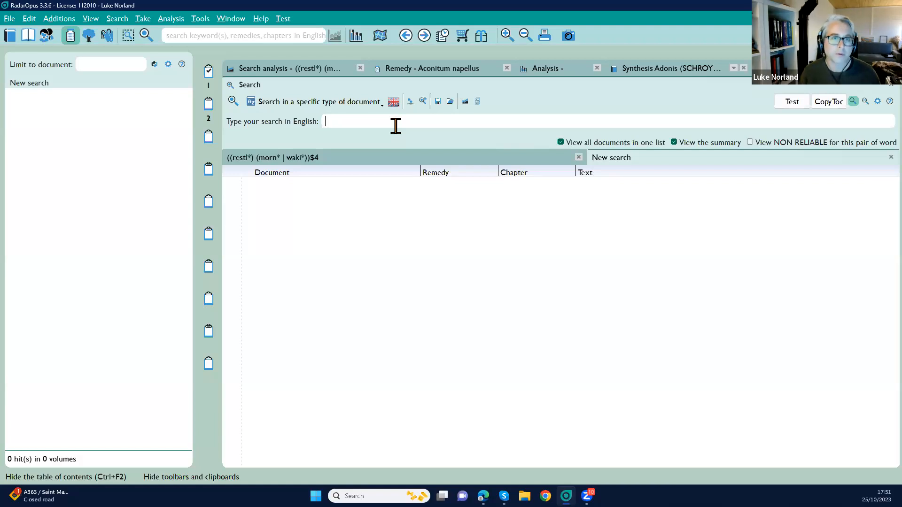
type("((heart)")
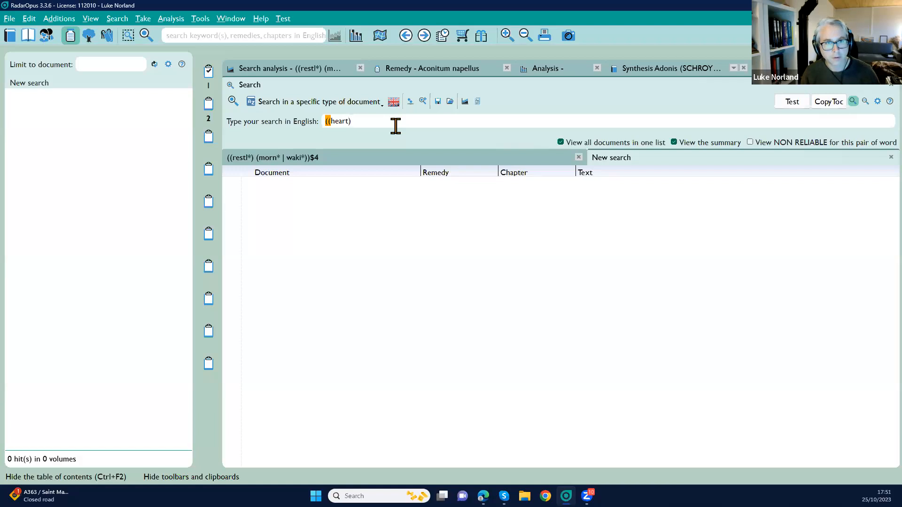
type(" (affini")
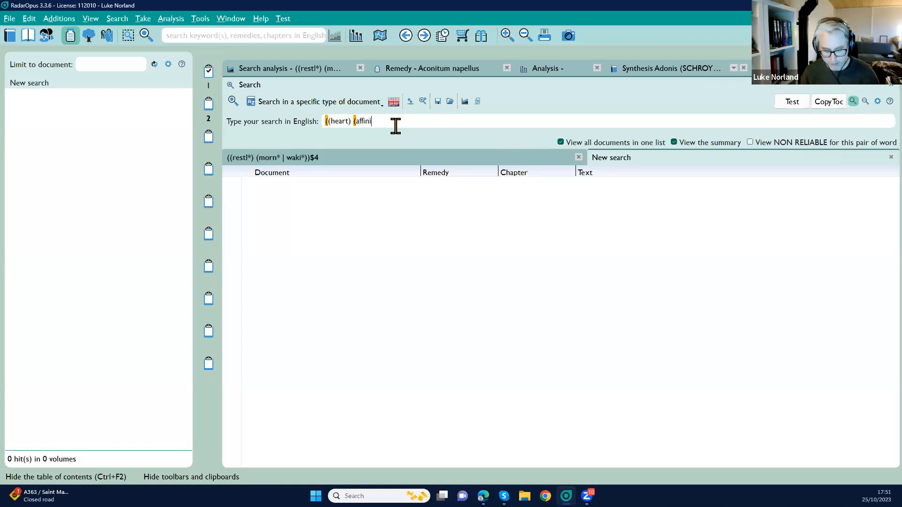
type("* |")
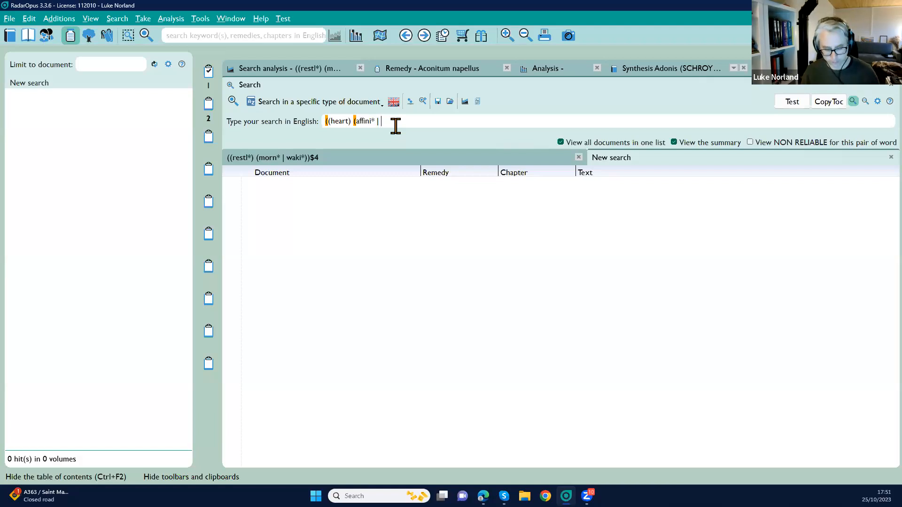
type(" act")
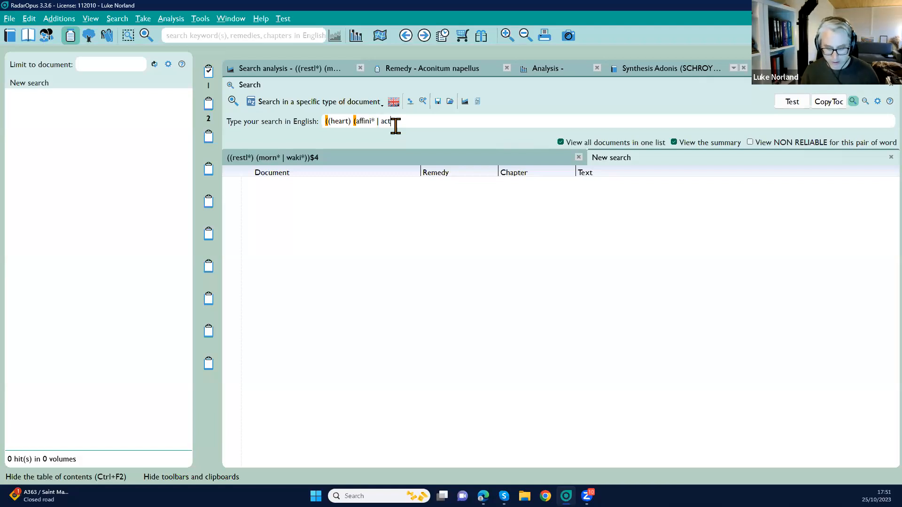
type("i* |")
type(" regi")
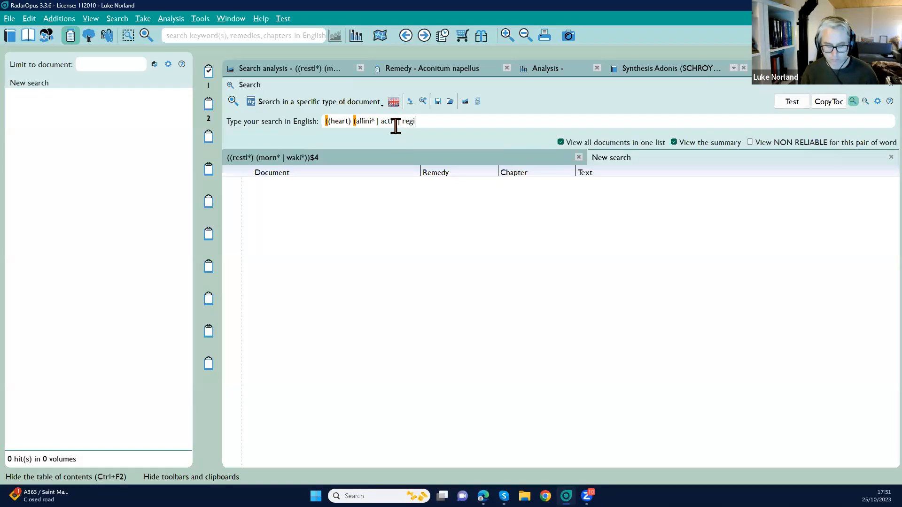
type("o*))")
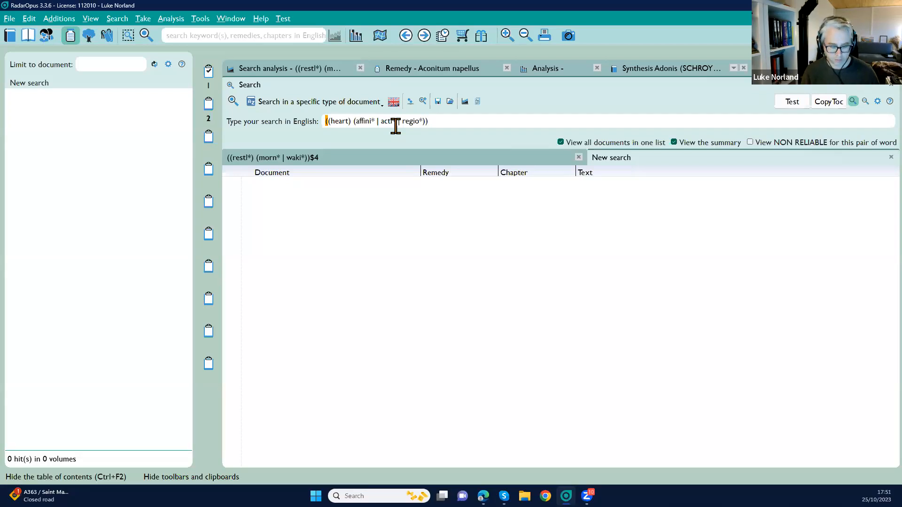
type("$4")
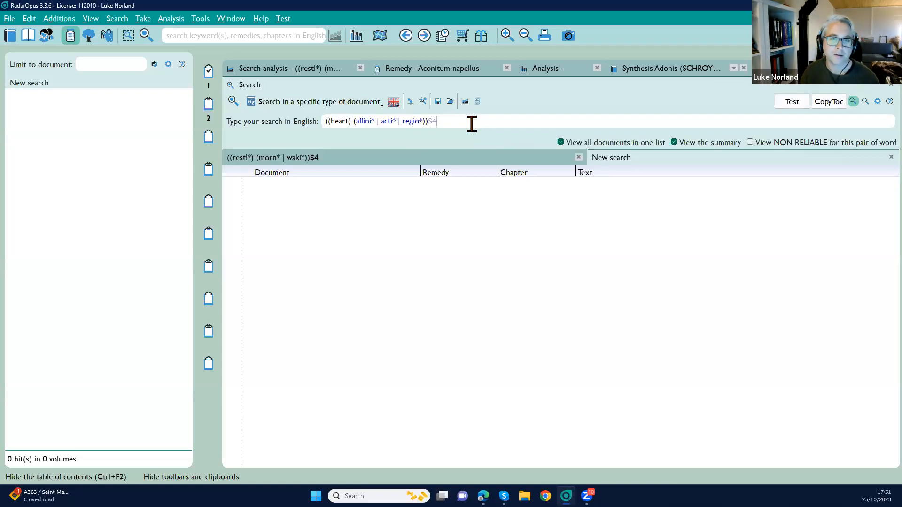
key("Return")
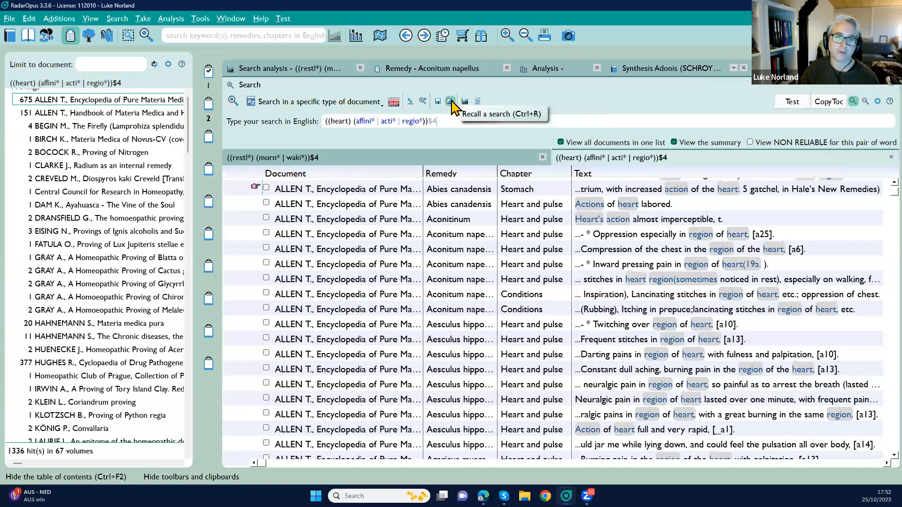
Browse the saved search queries, including 3_Words_Proximity_Search, 4_Proximity_Search_OR and 4a_Proximity_Search_ORx3, without loading any.
left_click(451, 104)
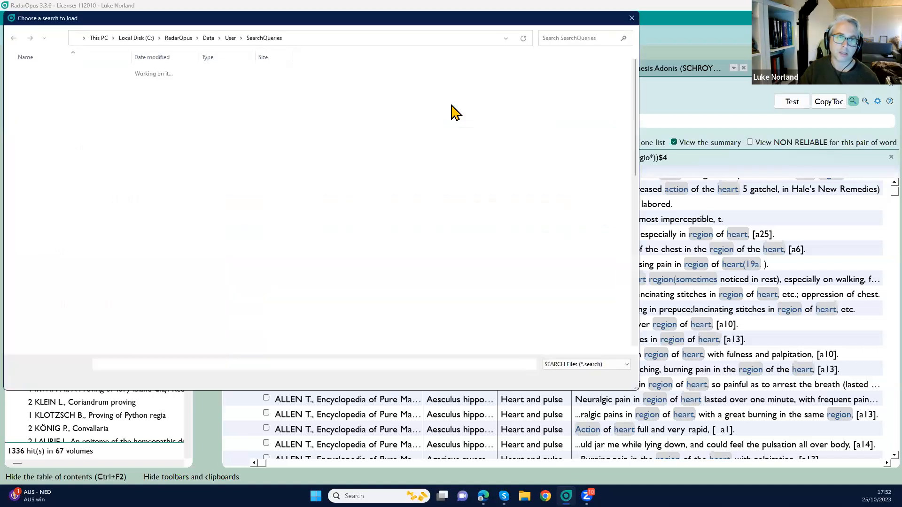
left_click(84, 88)
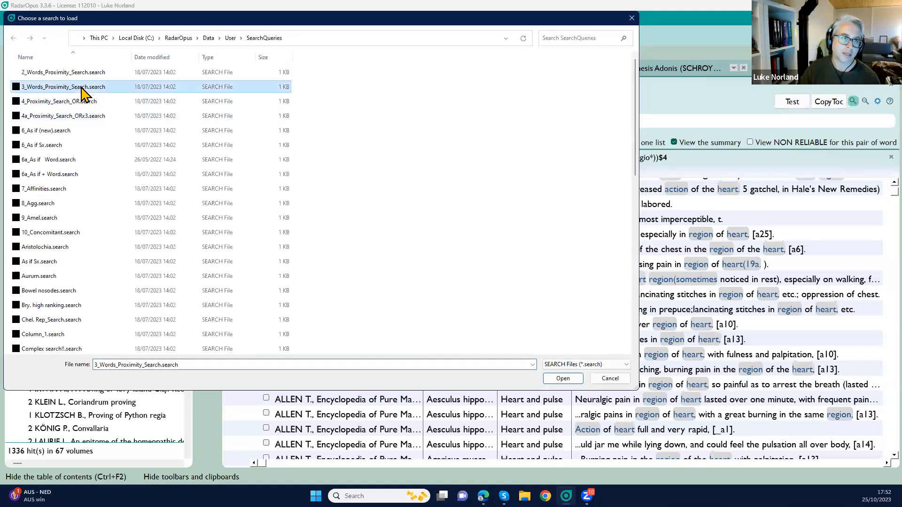
left_click(70, 107)
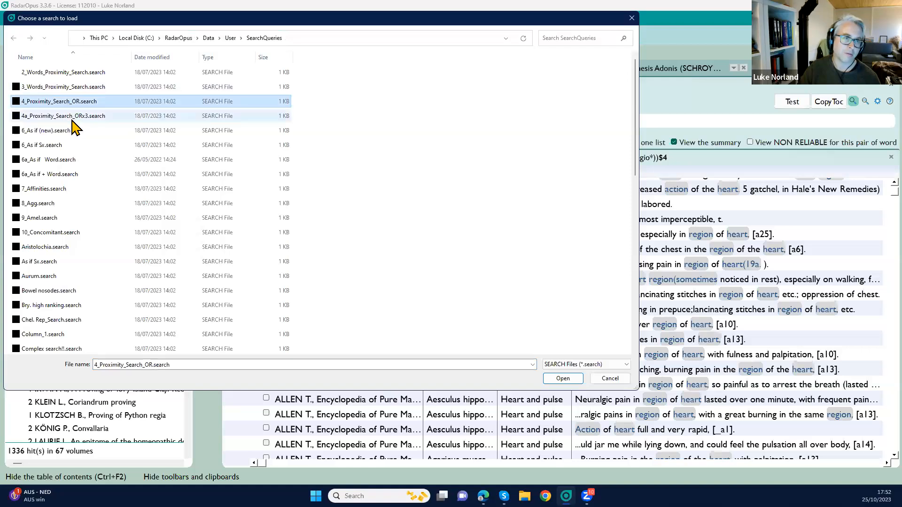
left_click(74, 118)
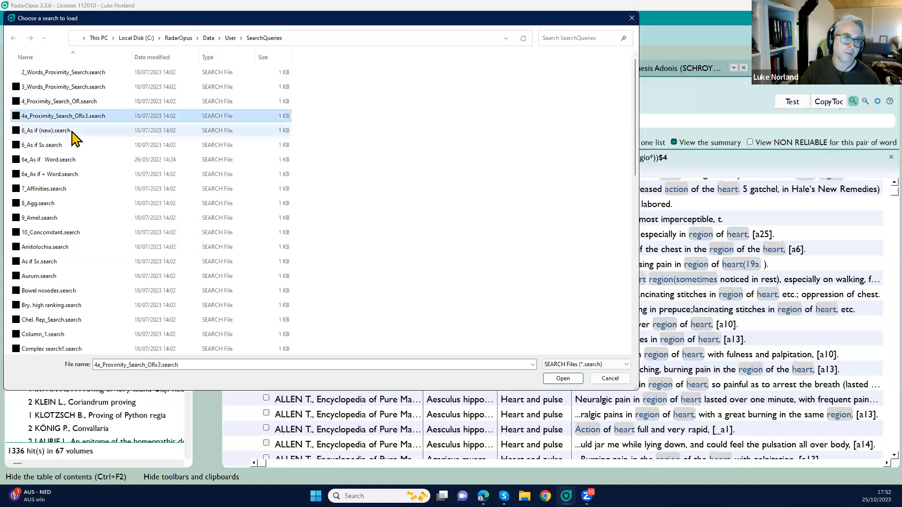
left_click(72, 103)
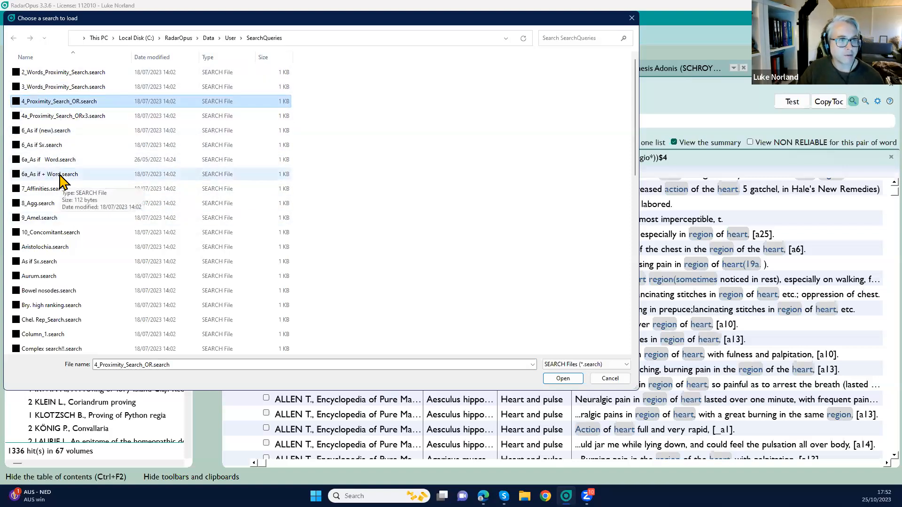
left_click(610, 381)
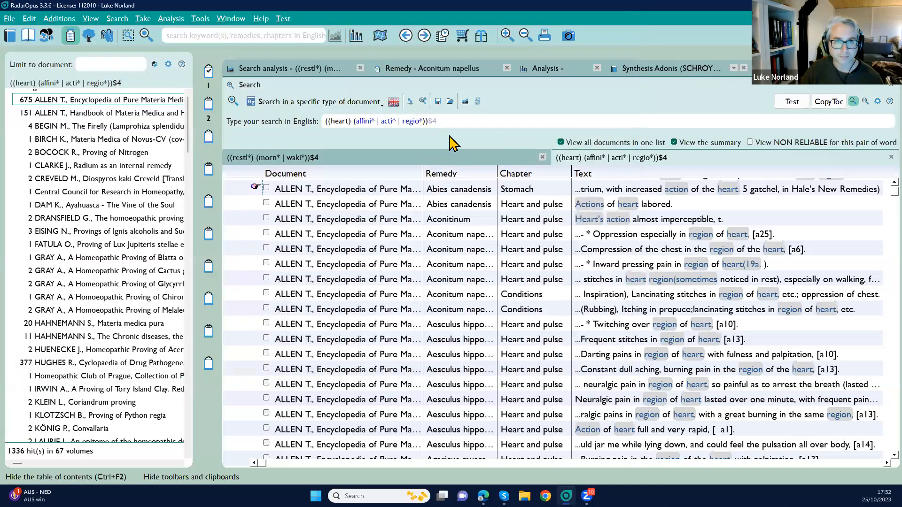
Graph the restlessness and heart searches together by remedy.
left_click(465, 102)
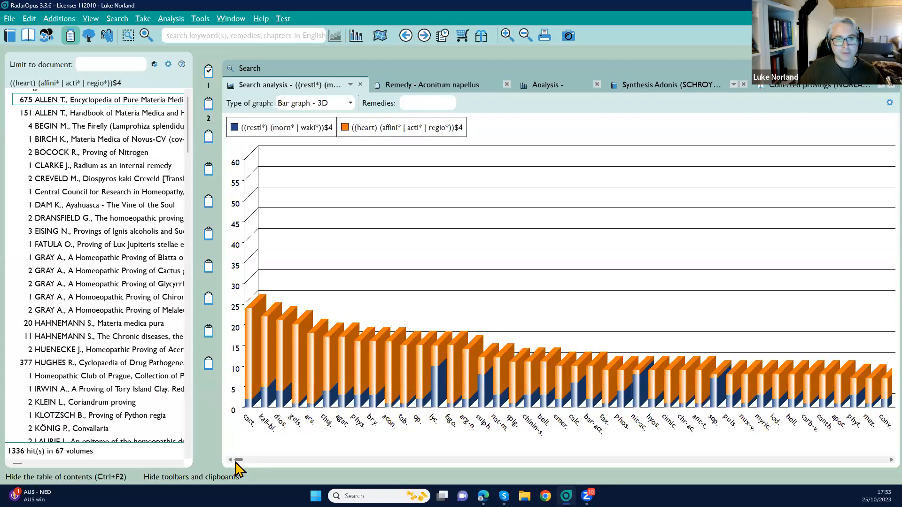
left_click_drag(237, 461, 215, 460)
left_click(231, 37)
type("`")
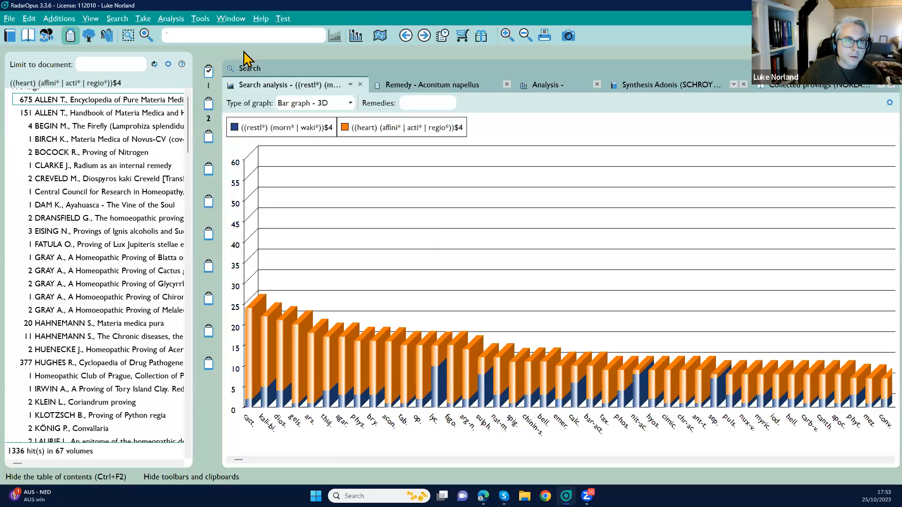
key("BackSpace")
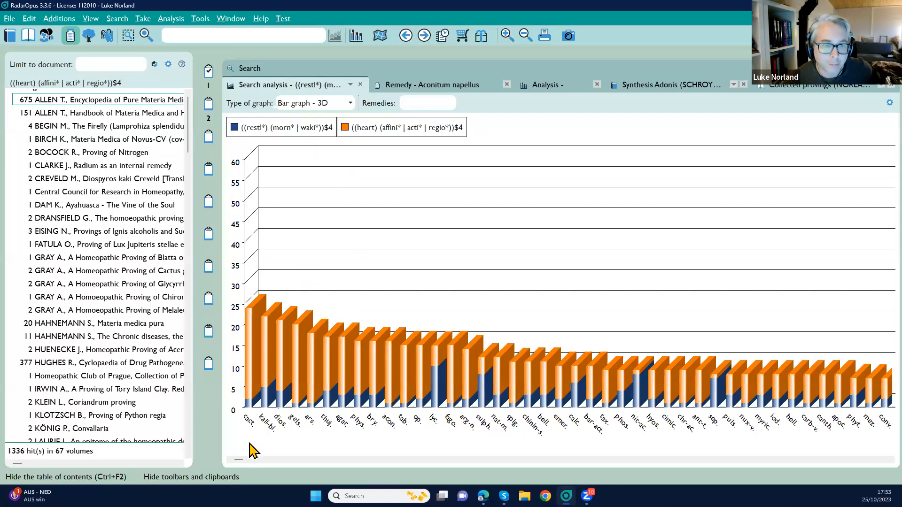
left_click(494, 144)
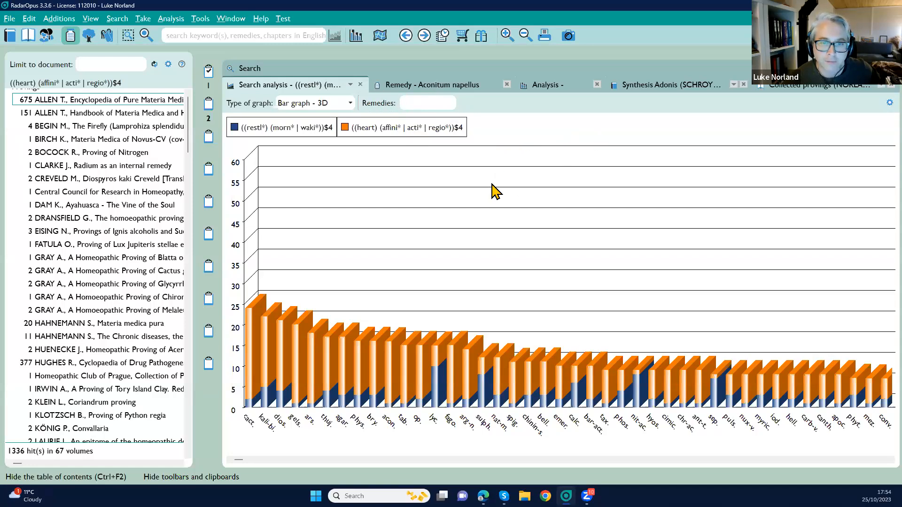
Look further along the combined remedy graph, and review the heart search hits in Encyclopedia of Pure Materia Medica, Materia medica pura and the Acer proving.
left_click(382, 461)
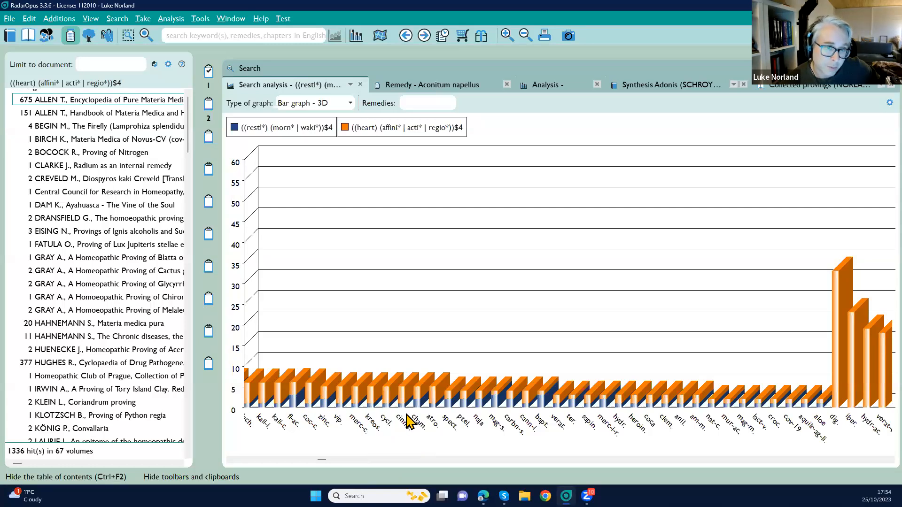
double_click(80, 104)
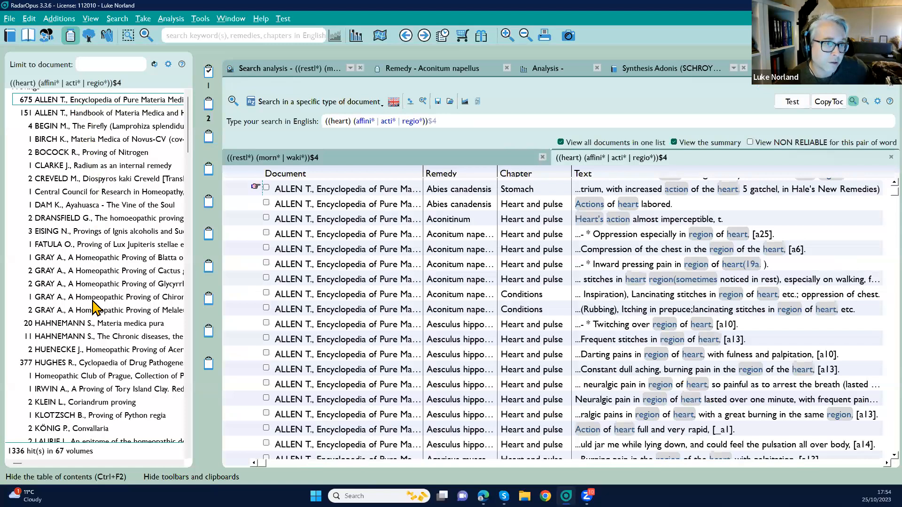
left_click(87, 324)
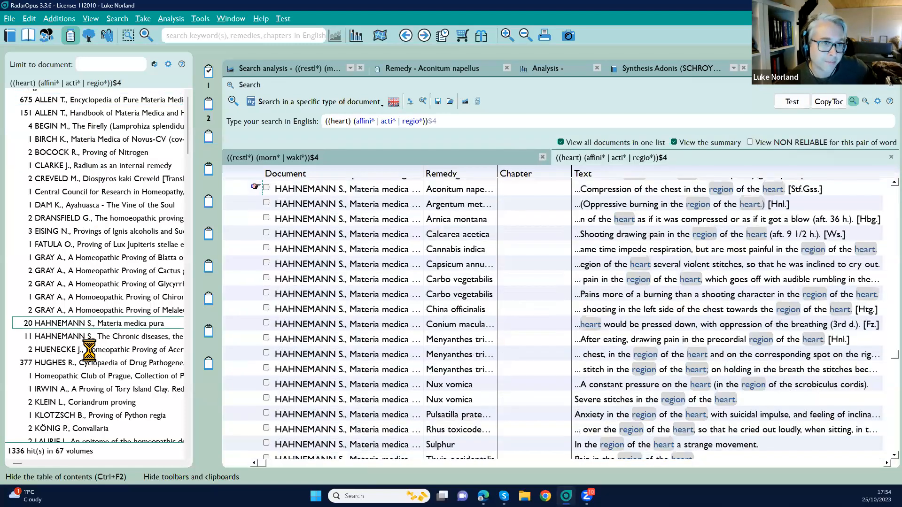
left_click(89, 352)
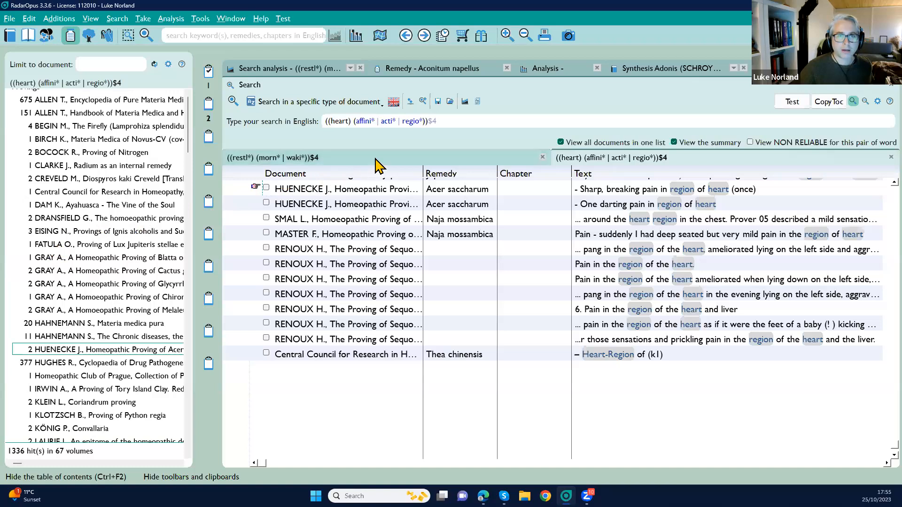
Clear the restlessness and heart searches to start a new search.
left_click(411, 102)
left_click(411, 103)
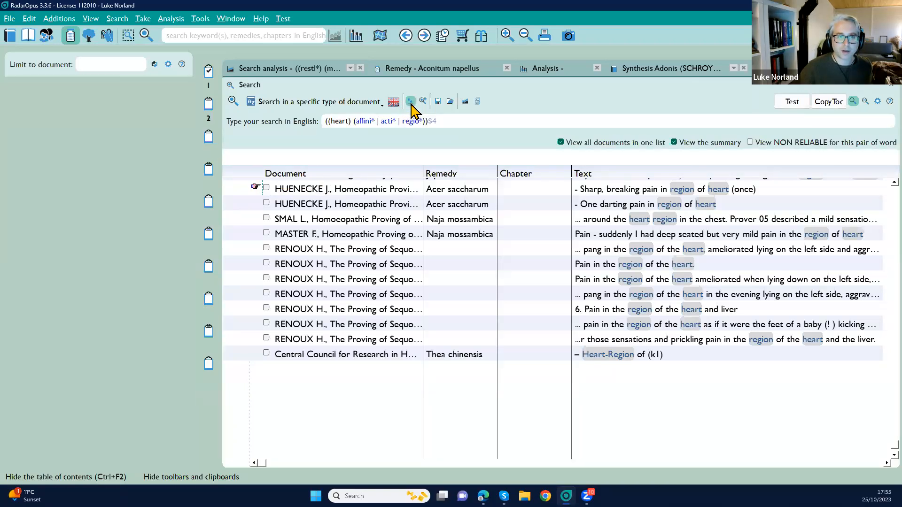